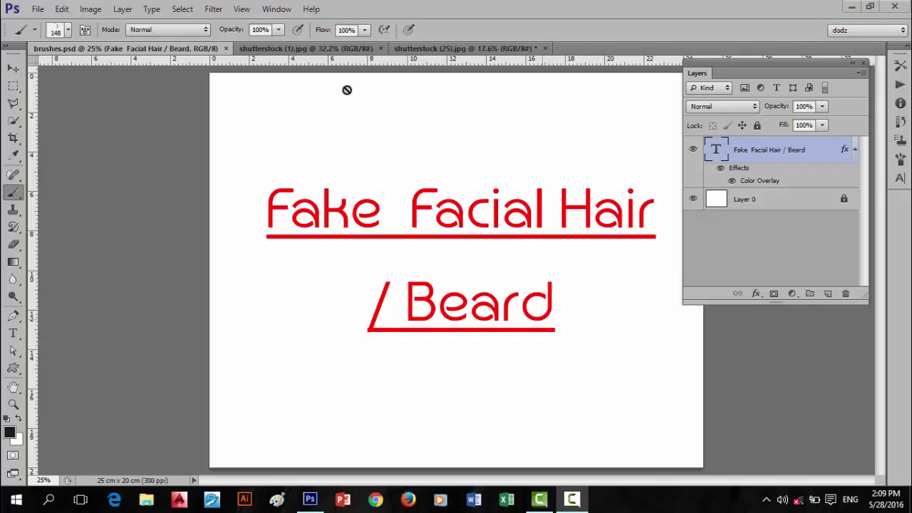
Browse the Filter menu and close it without applying any filter.
left_click(224, 14)
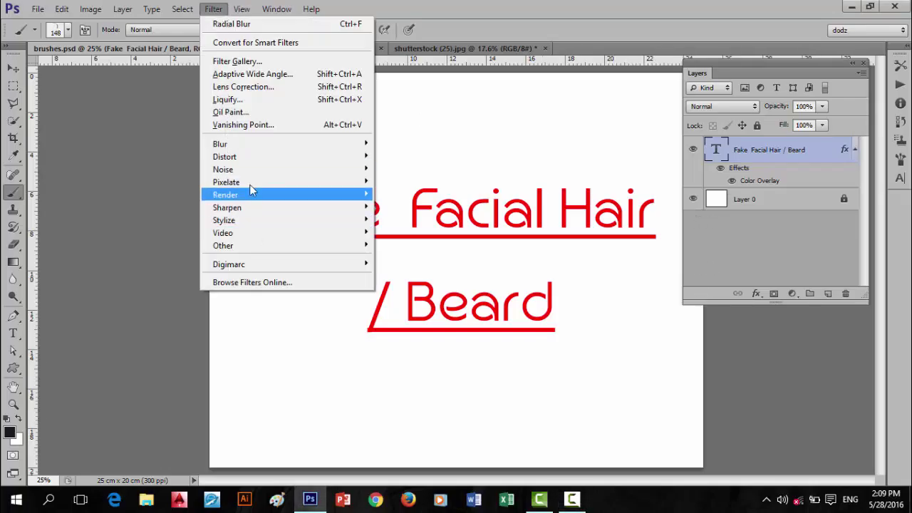
mouse_move(249, 170)
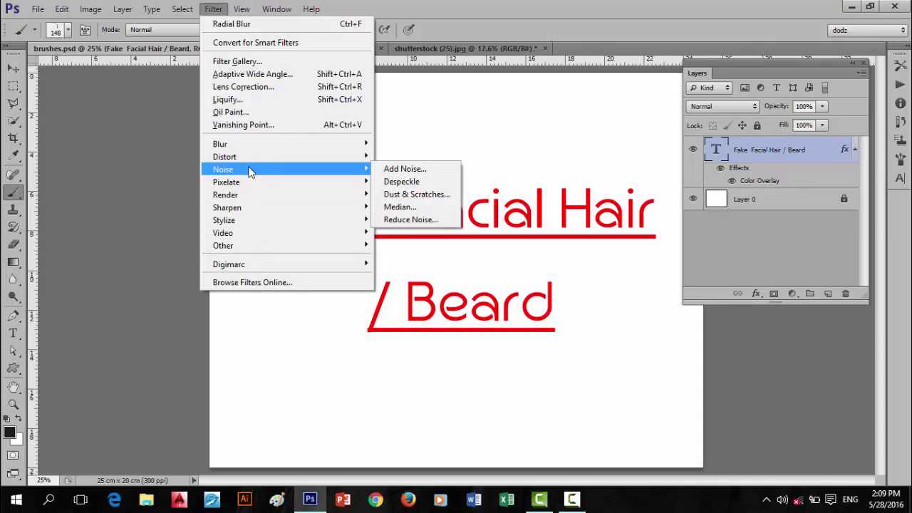
mouse_move(248, 147)
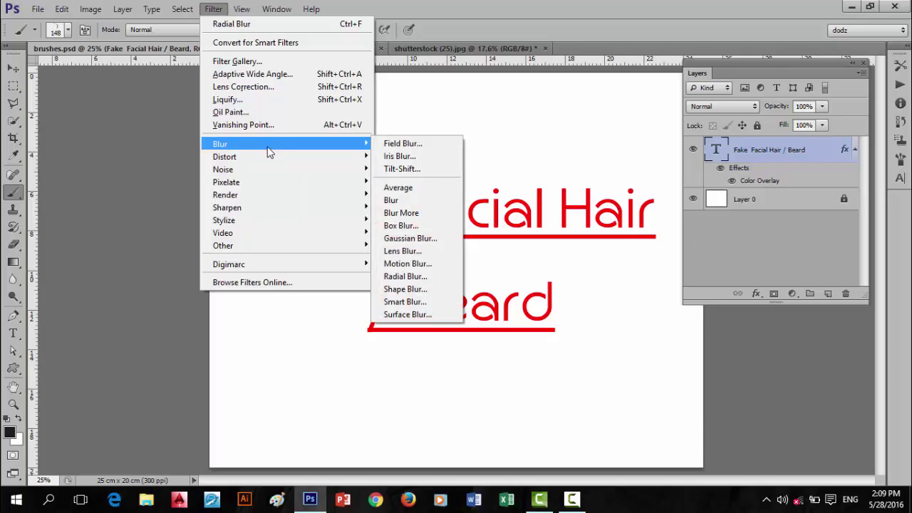
left_click(149, 139)
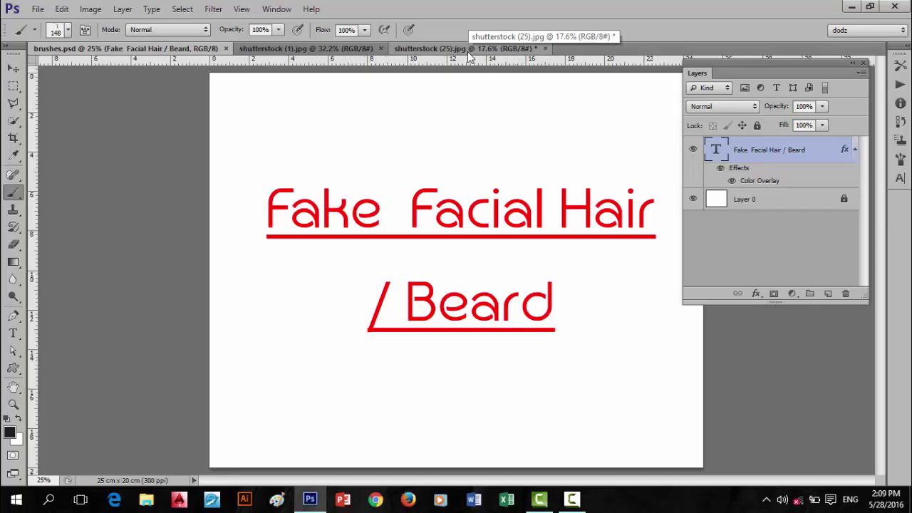
Zoom in on the stubbled chin in shutterstock (1).jpg, then switch to shutterstock (25).jpg.
left_click(339, 47)
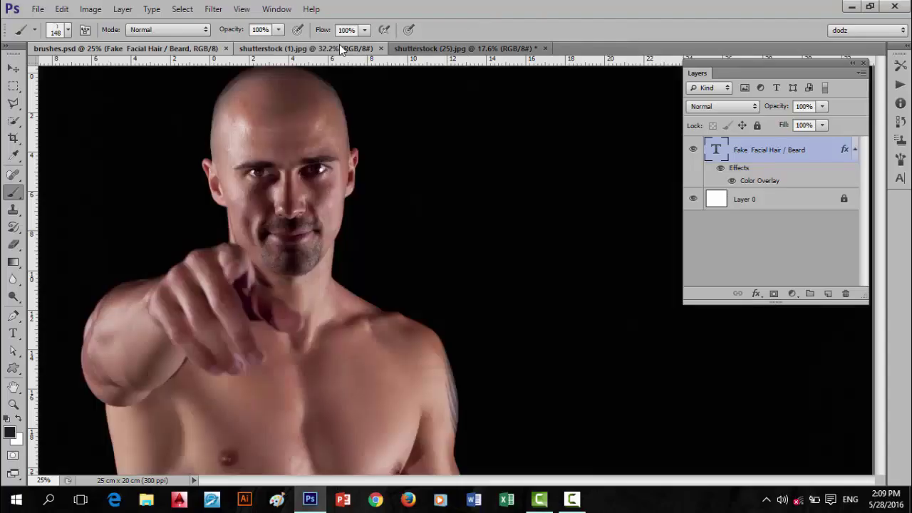
scroll(304, 290, "up", 5)
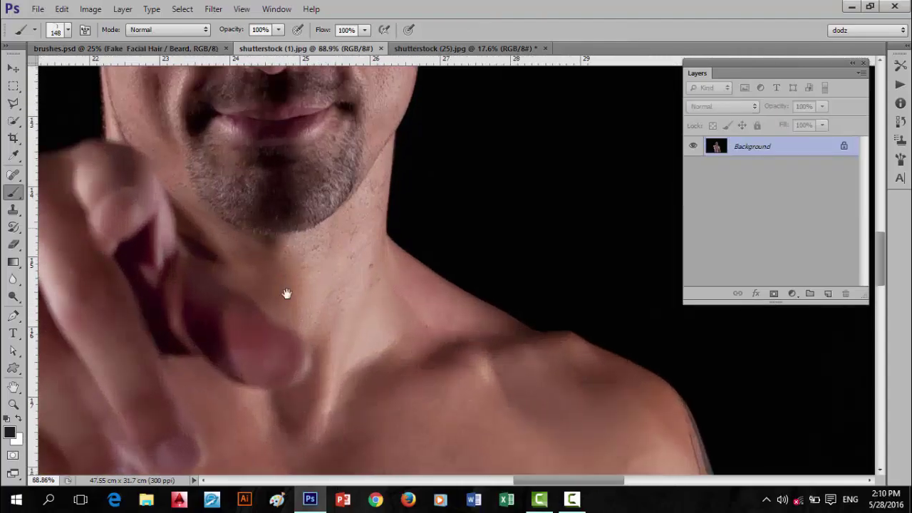
left_click_drag(286, 294, 374, 275)
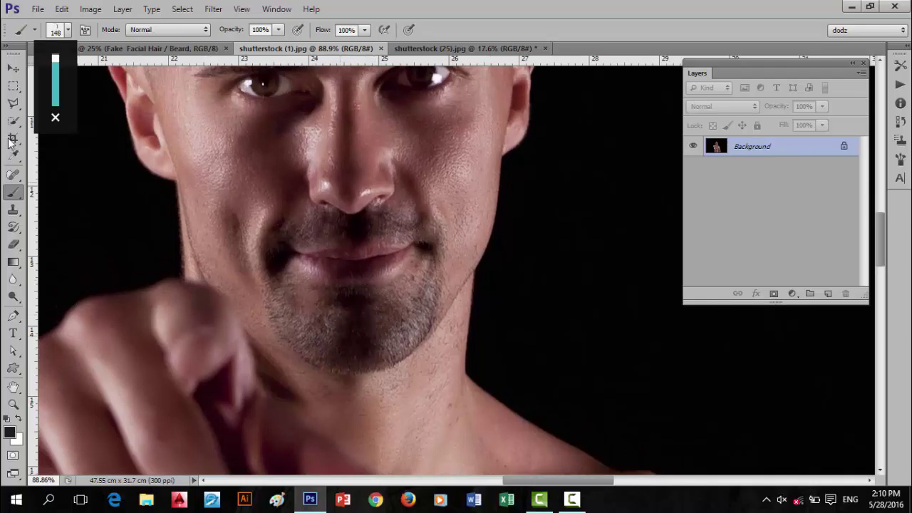
left_click(13, 69)
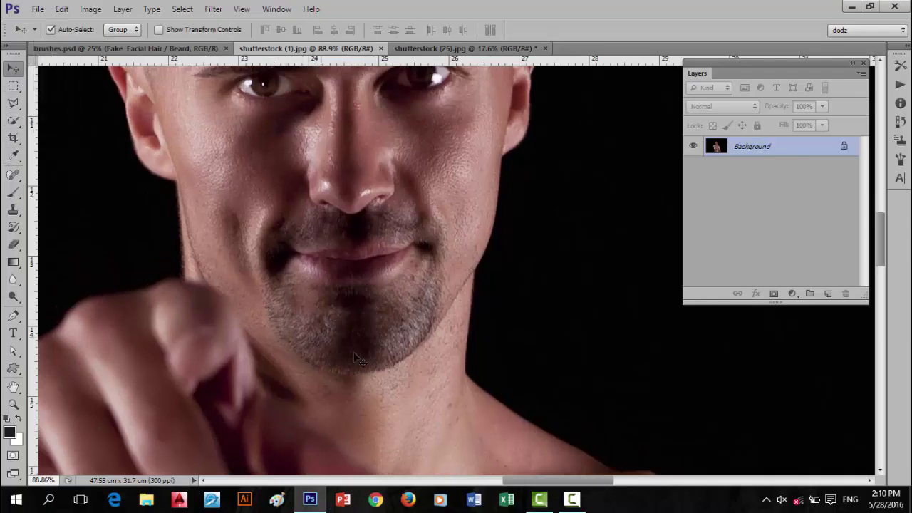
scroll(364, 296, "down", 3)
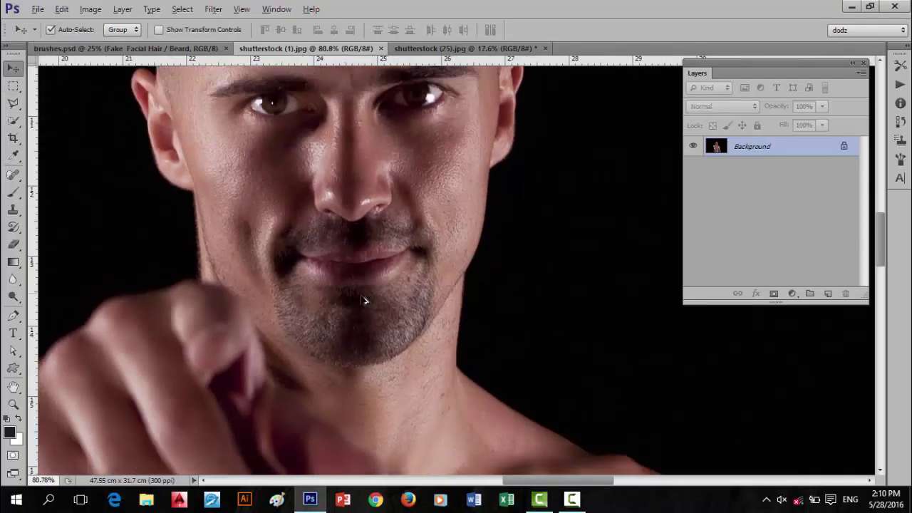
scroll(356, 299, "up", 1)
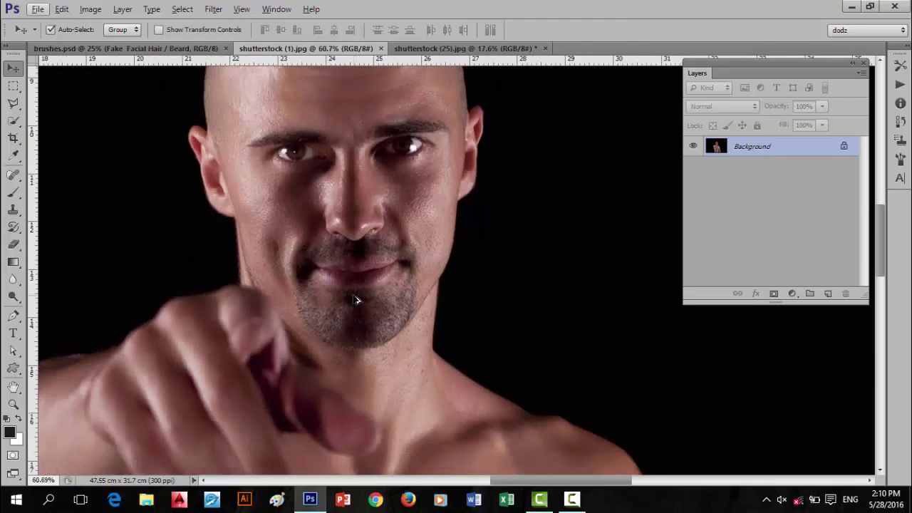
scroll(357, 299, "up", 1)
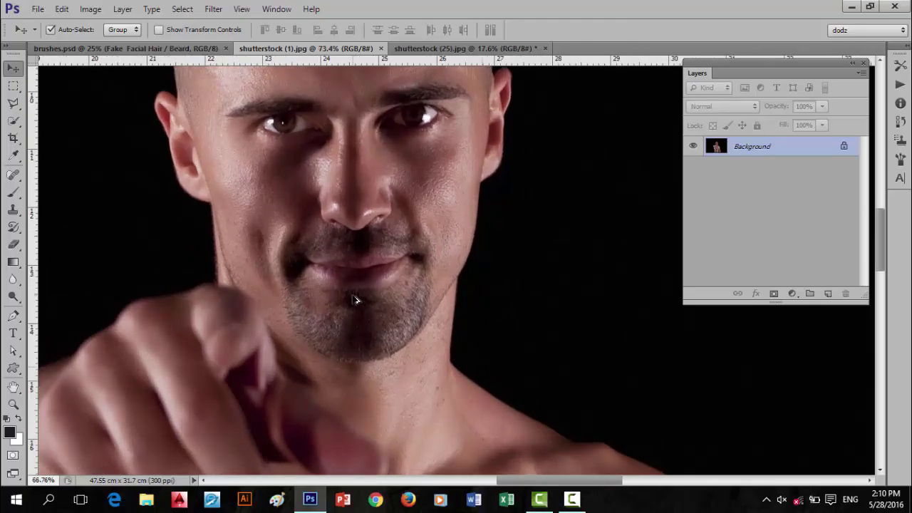
scroll(356, 299, "down", 1)
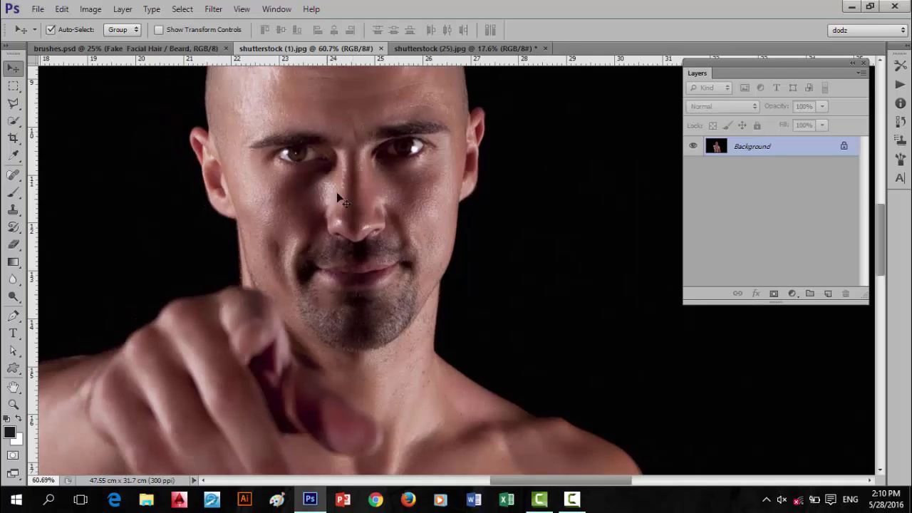
left_click(425, 48)
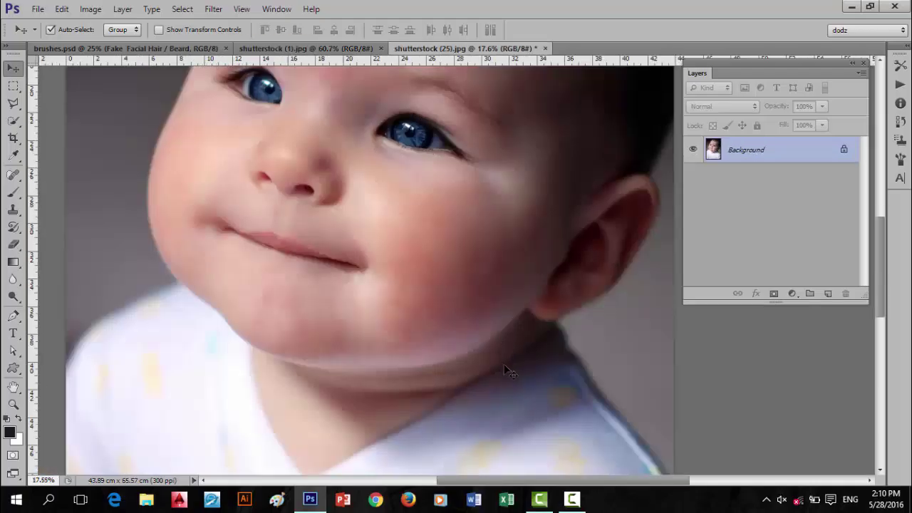
Duplicate the Background layer and hide the original Background.
scroll(261, 316, "up", 1)
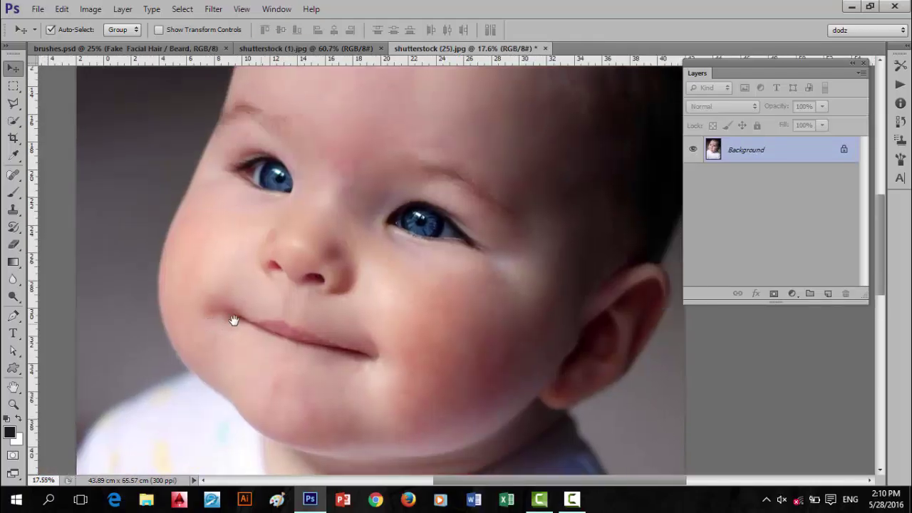
scroll(357, 383, "down", 1)
scroll(356, 378, "up", 1)
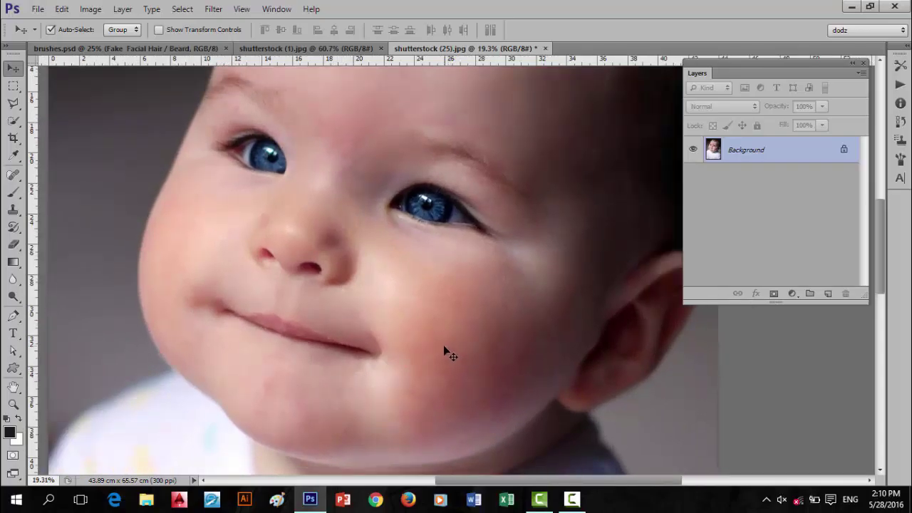
right_click(780, 155)
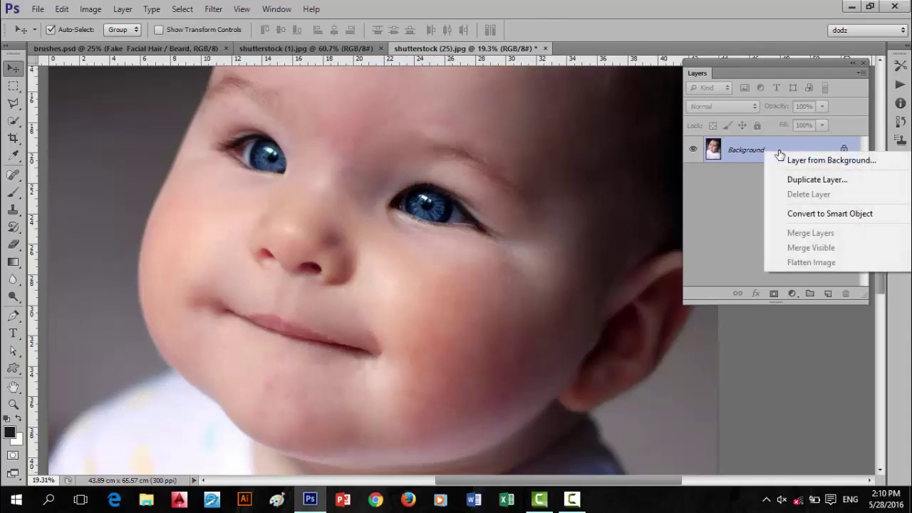
left_click(734, 174)
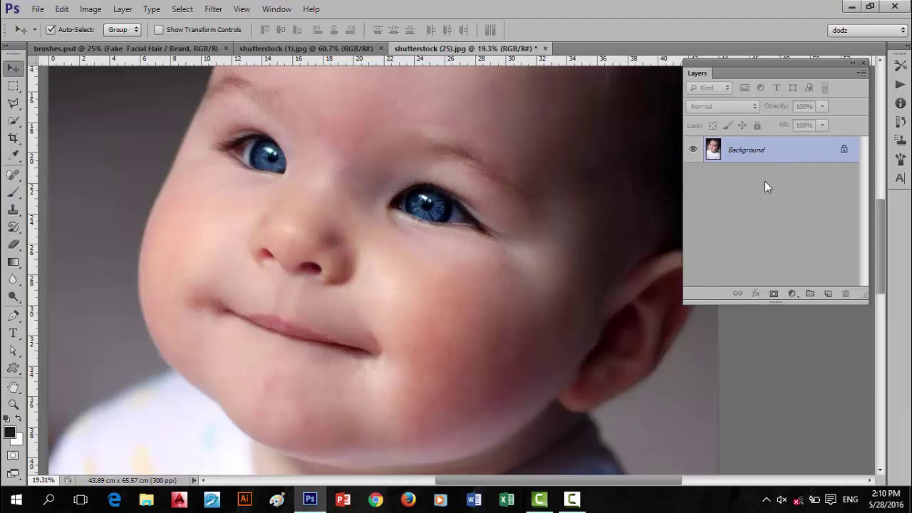
right_click(798, 155)
left_click(799, 178)
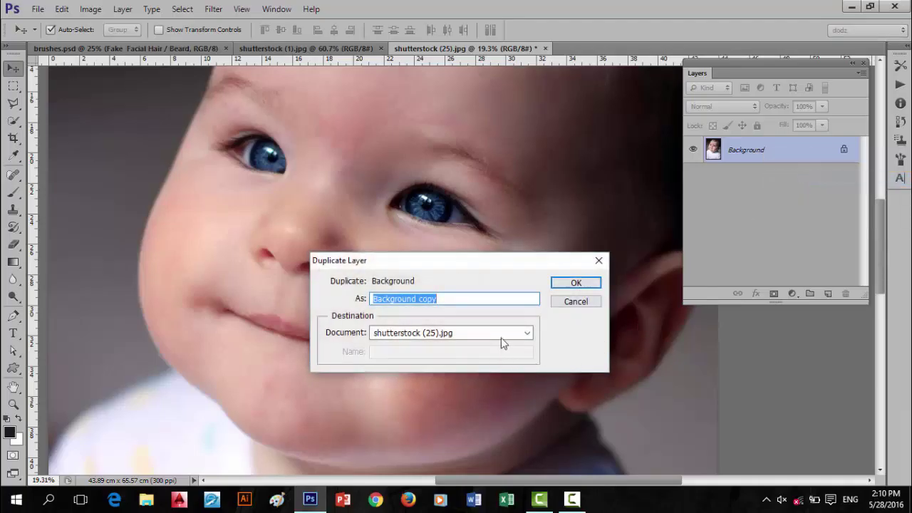
left_click(577, 284)
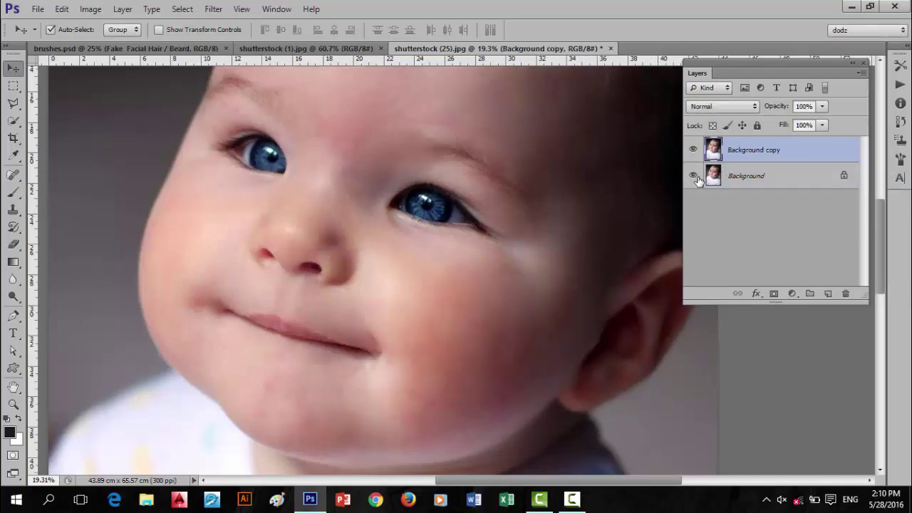
left_click(692, 175)
Add a new empty layer above Background copy, name it b1, and select it.
left_click_drag(342, 350, 351, 325)
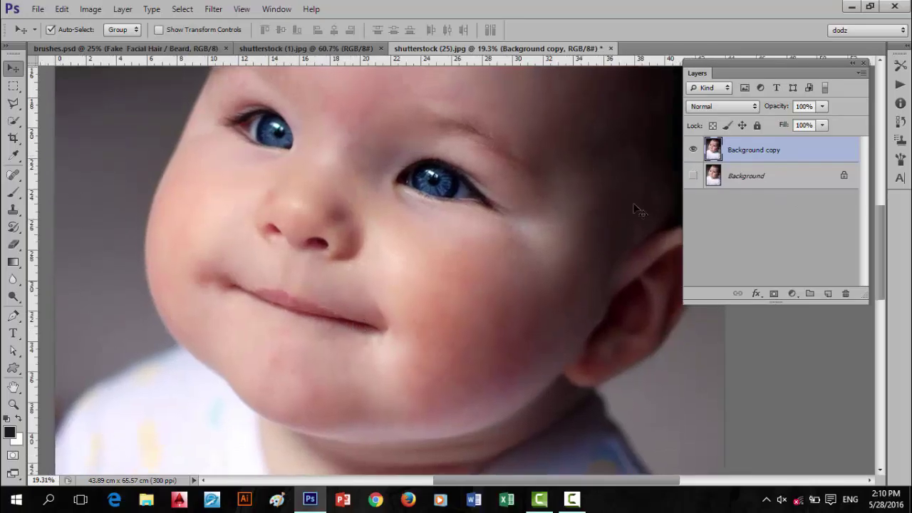
left_click(828, 294)
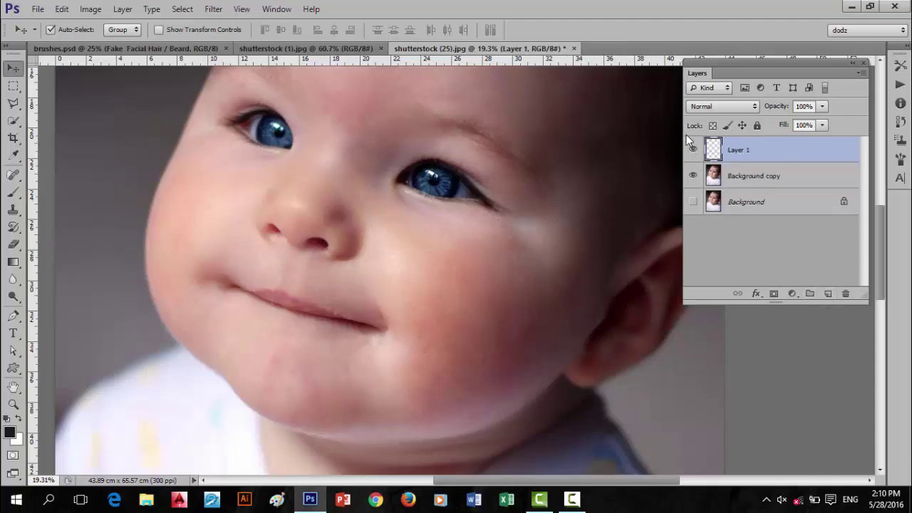
double_click(737, 150)
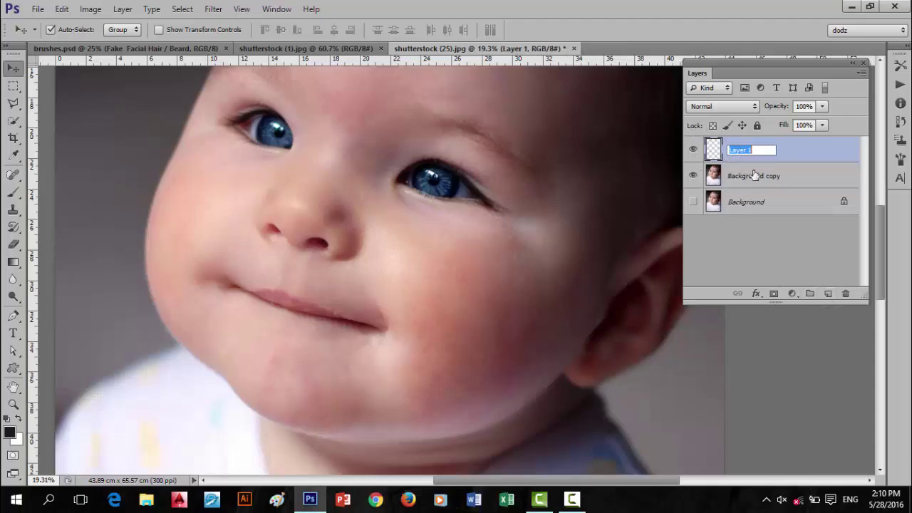
type("b1")
left_click(766, 184)
left_click(737, 150)
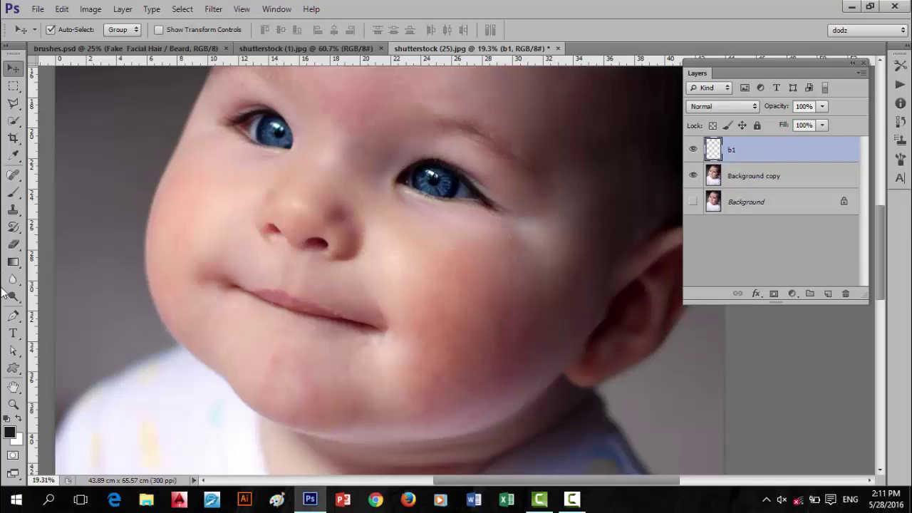
left_click(12, 197)
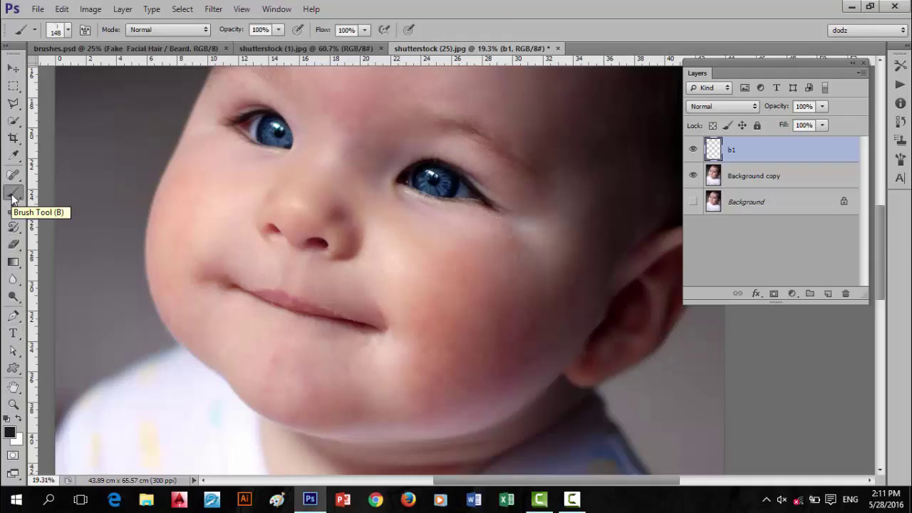
Choose the soft round brush at 0% hardness and enlarge it beyond 148 px.
right_click(362, 251)
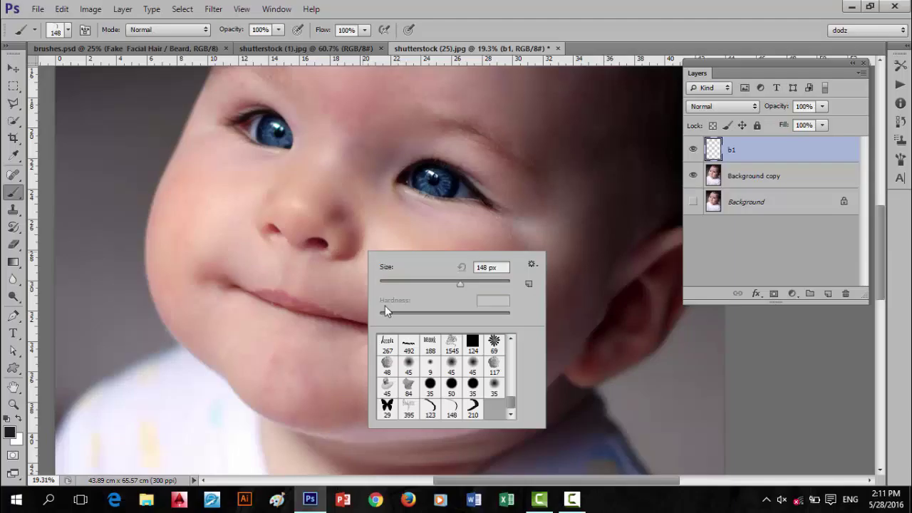
left_click_drag(512, 406, 511, 345)
left_click(388, 344)
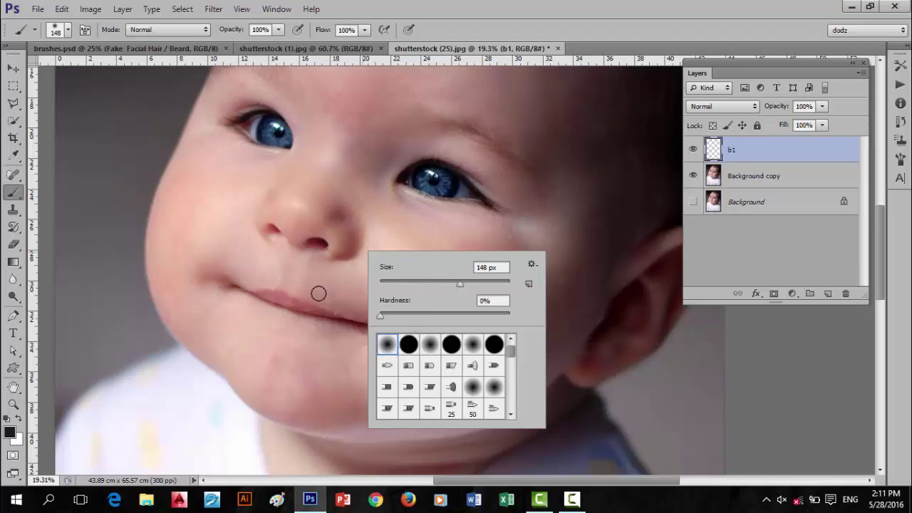
left_click_drag(464, 288, 467, 283)
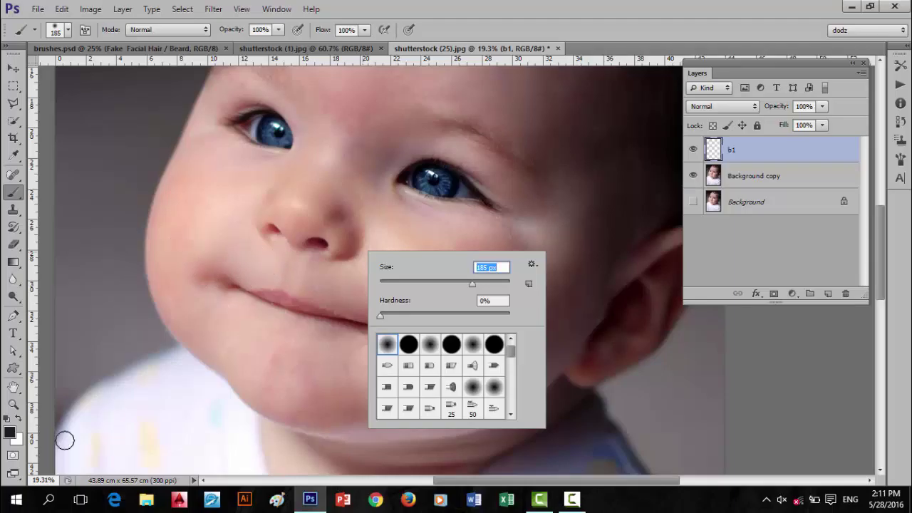
key("Return")
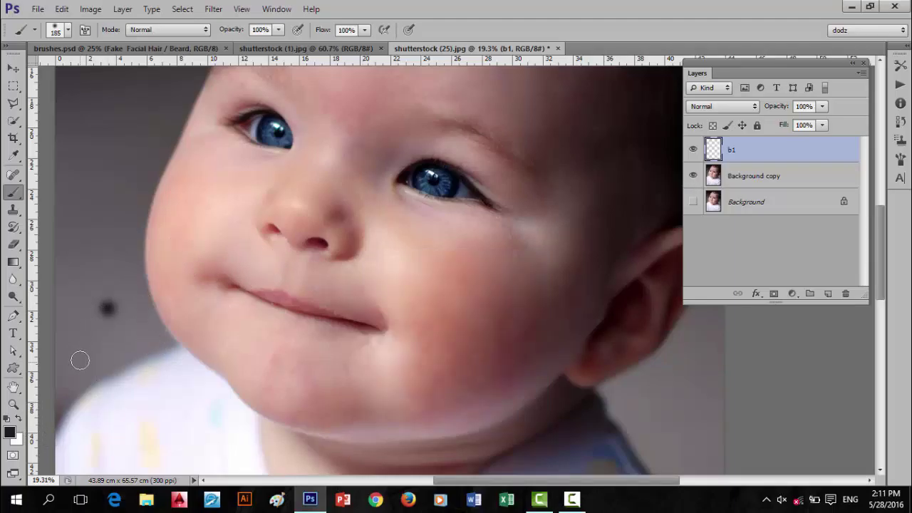
Set the foreground colour to near-black 10100f.
left_click(9, 431)
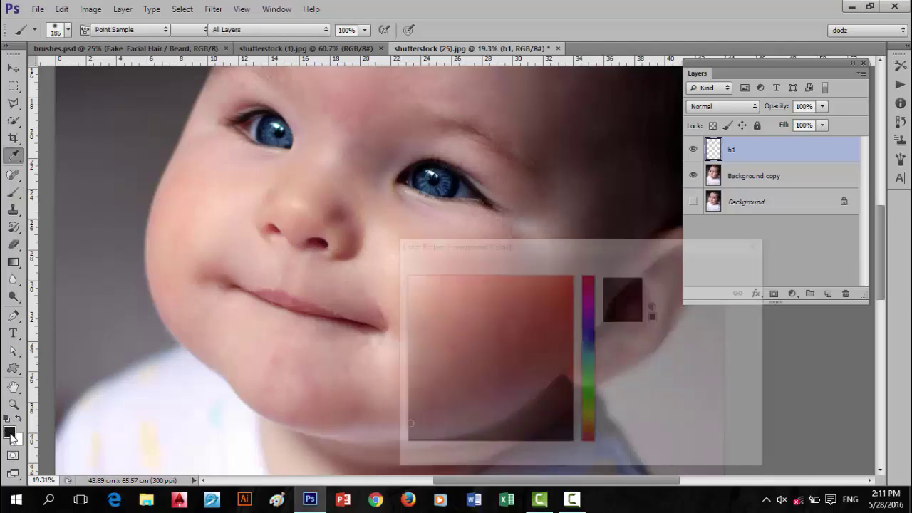
left_click_drag(405, 426, 410, 428)
left_click(410, 428)
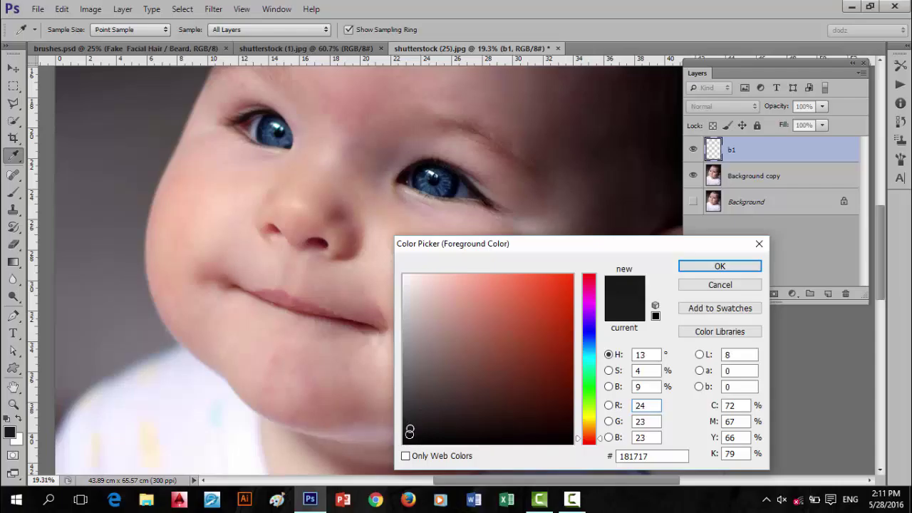
left_click_drag(409, 430, 409, 434)
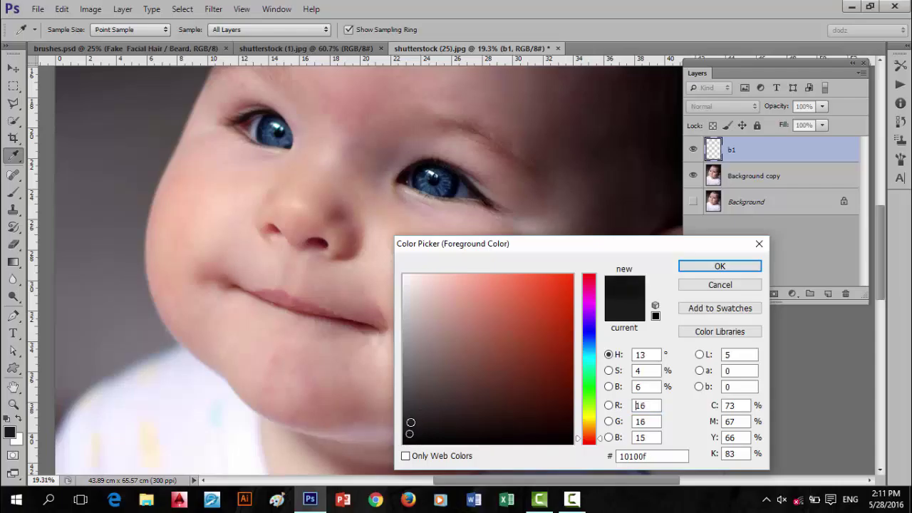
left_click(734, 267)
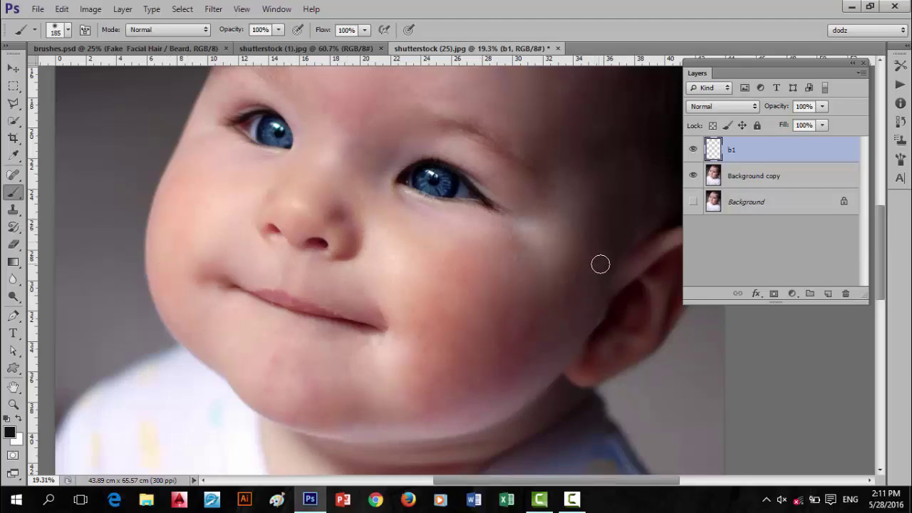
Paint near-black strokes along the jaw and chin, down the left cheek, and above the upper lip.
mouse_move(601, 268)
left_mouse_down()
mouse_move(546, 350)
mouse_move(419, 394)
left_mouse_up()
mouse_move(349, 399)
left_mouse_down()
mouse_move(320, 394)
mouse_move(371, 396)
mouse_move(523, 361)
mouse_move(595, 276)
left_mouse_up()
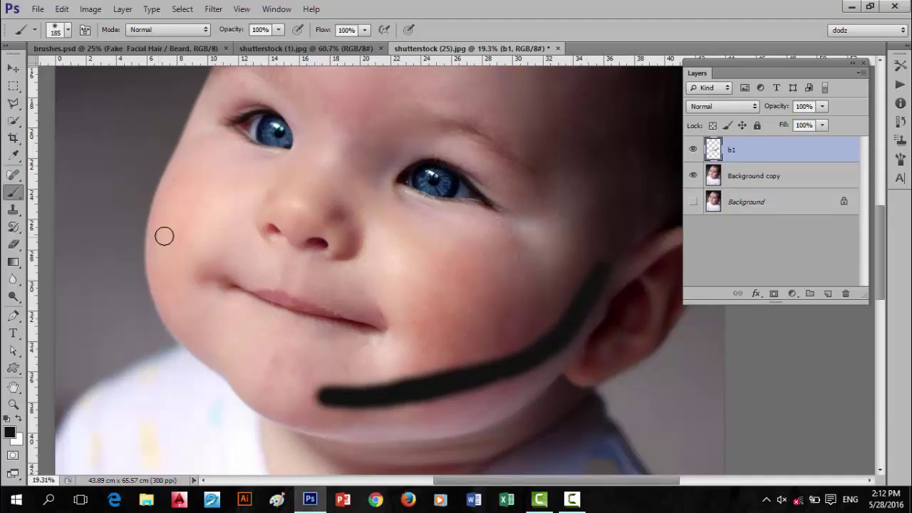
mouse_move(158, 235)
left_mouse_down()
mouse_move(166, 299)
mouse_move(208, 348)
mouse_move(269, 385)
mouse_move(332, 403)
left_mouse_up()
mouse_move(159, 218)
left_mouse_down()
mouse_move(161, 208)
mouse_move(176, 287)
mouse_move(214, 340)
mouse_move(261, 368)
mouse_move(369, 388)
left_mouse_up()
left_click_drag(256, 364, 369, 389)
mouse_move(171, 256)
left_mouse_down()
mouse_move(237, 258)
mouse_move(334, 279)
mouse_move(403, 318)
mouse_move(429, 384)
mouse_move(424, 347)
mouse_move(385, 299)
mouse_move(265, 251)
mouse_move(184, 250)
mouse_move(155, 266)
mouse_move(238, 257)
mouse_move(365, 297)
mouse_move(397, 319)
mouse_move(428, 384)
mouse_move(412, 393)
mouse_move(293, 371)
mouse_move(210, 327)
mouse_move(169, 271)
mouse_move(161, 201)
left_mouse_up()
mouse_move(258, 358)
left_mouse_down()
mouse_move(320, 377)
mouse_move(422, 380)
mouse_move(487, 363)
mouse_move(554, 318)
mouse_move(588, 273)
left_mouse_up()
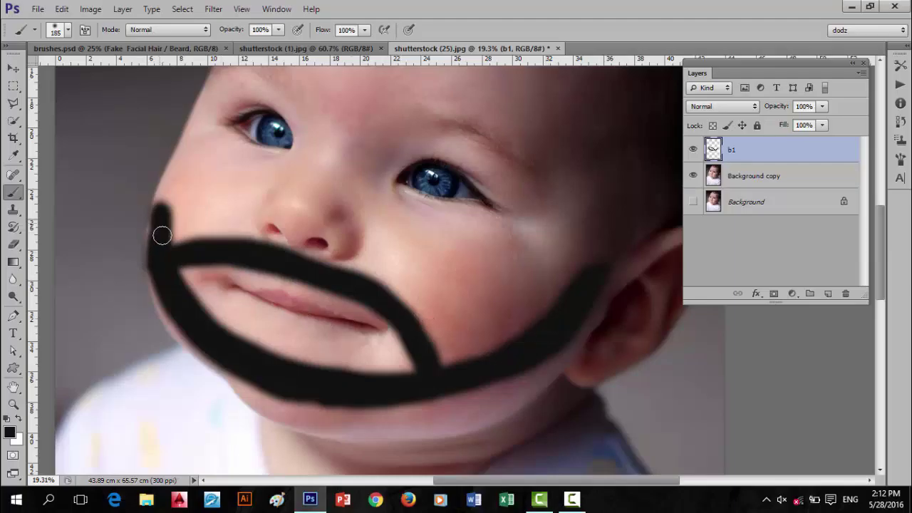
mouse_move(247, 385)
left_mouse_down()
mouse_move(348, 405)
mouse_move(246, 375)
mouse_move(300, 404)
mouse_move(392, 409)
left_mouse_up()
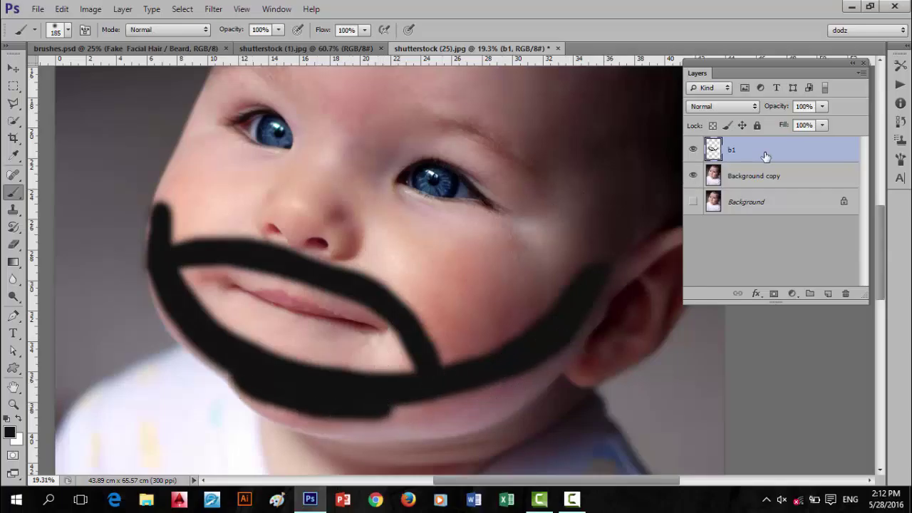
Add Noise to the beard on b1 at 30% Amount with Gaussian distribution.
left_click(211, 10)
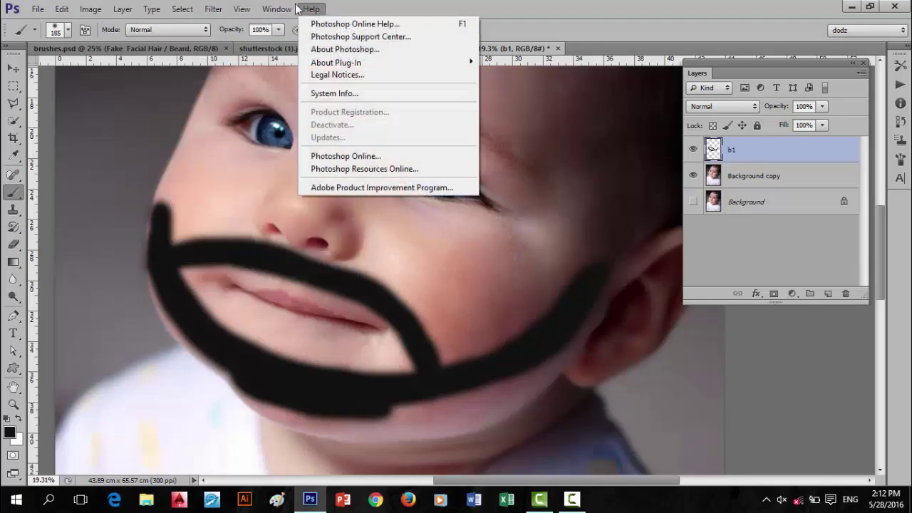
left_click(213, 9)
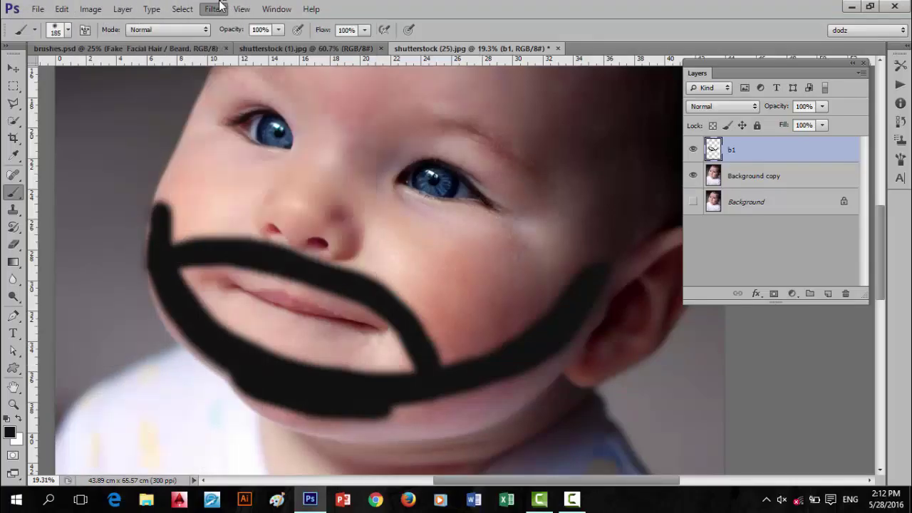
left_click(213, 10)
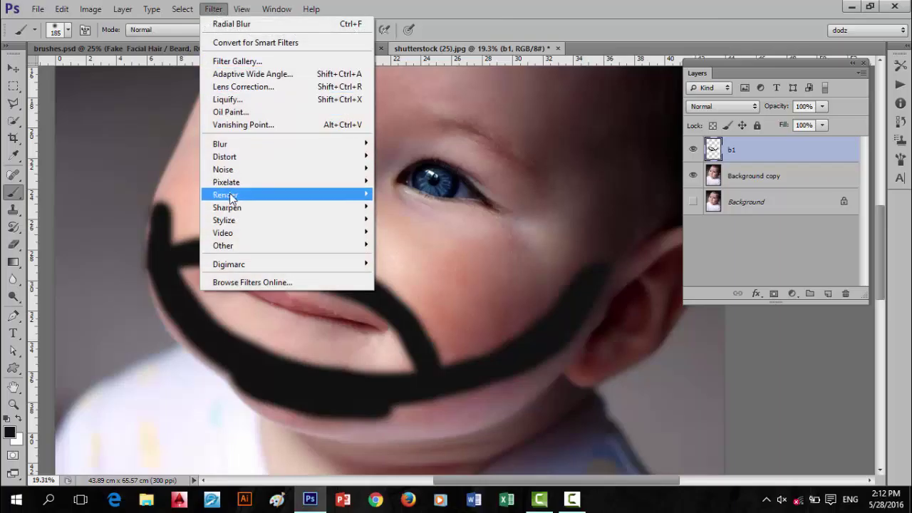
mouse_move(227, 174)
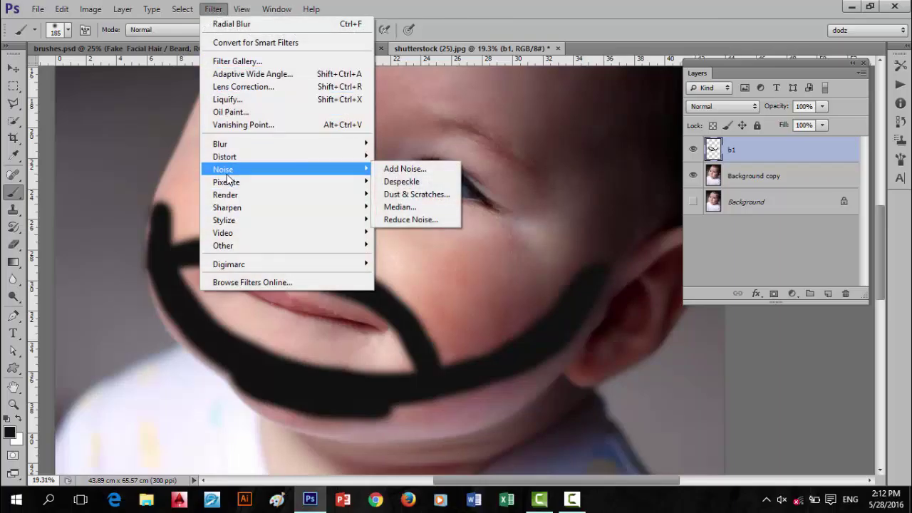
left_click(392, 172)
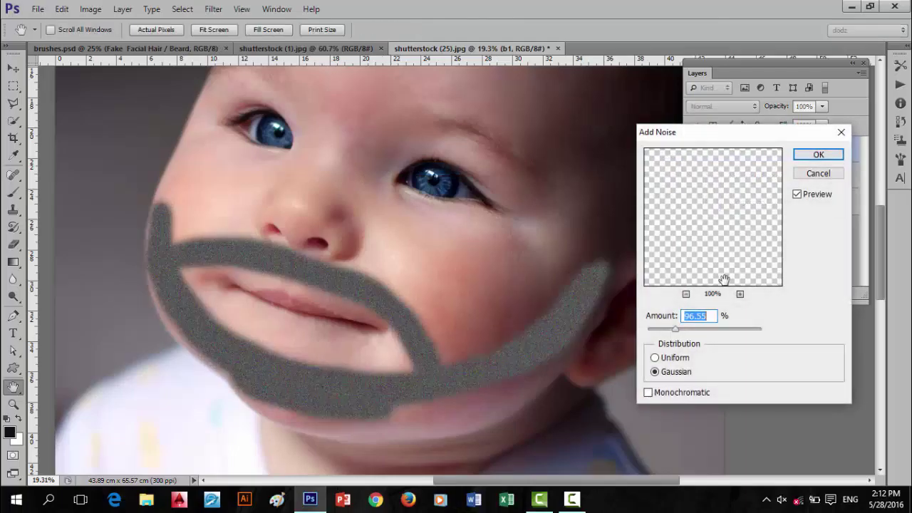
left_click_drag(680, 334, 657, 333)
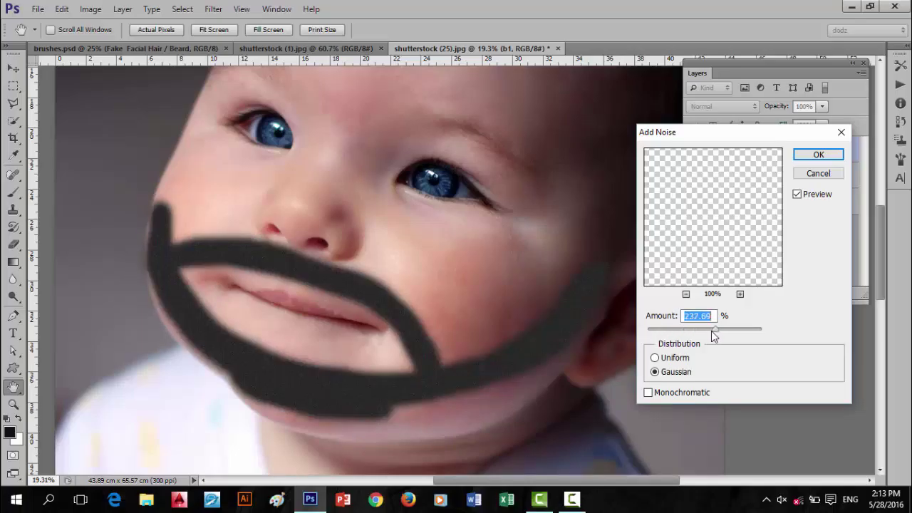
left_click_drag(715, 335, 657, 333)
left_click_drag(659, 333, 653, 332)
left_click(707, 317)
double_click(687, 319)
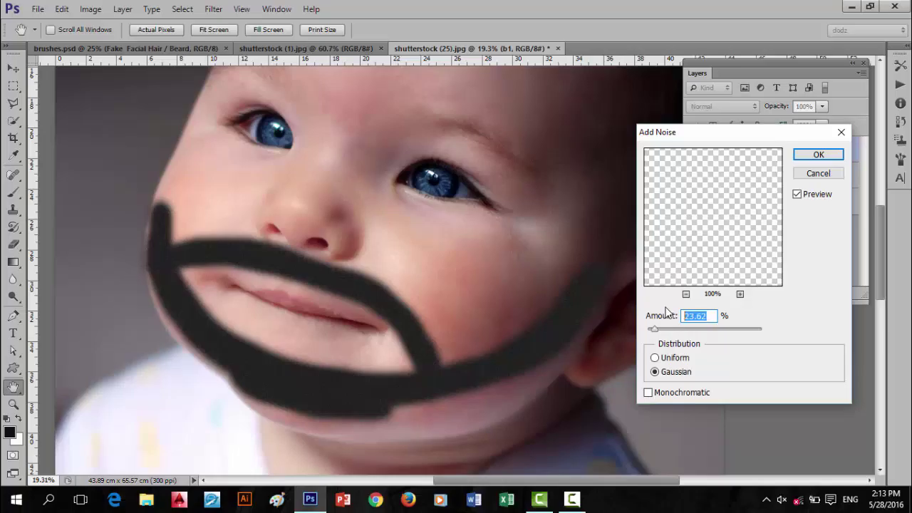
type("30")
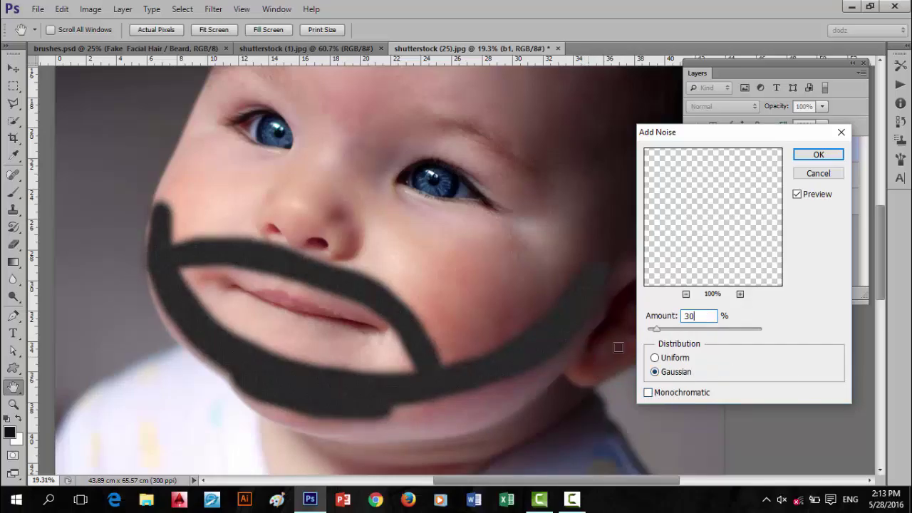
left_click(816, 153)
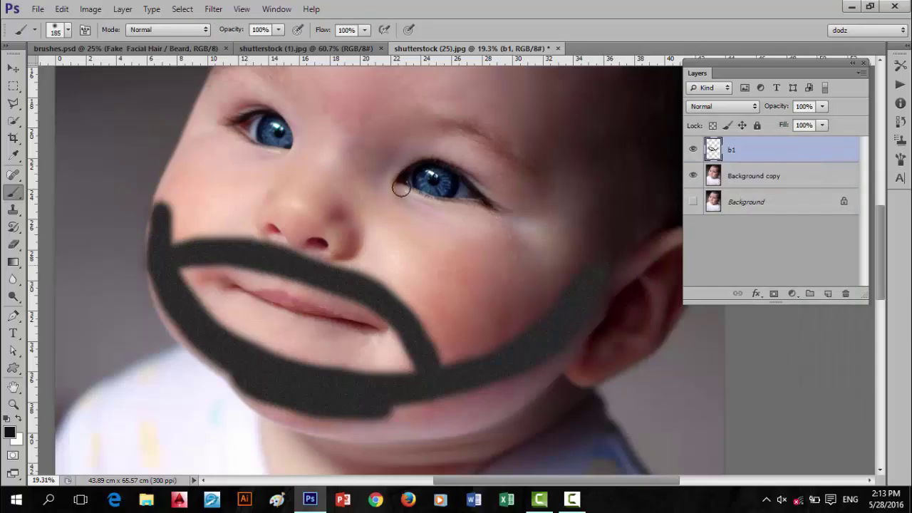
Apply a Radial Blur to the beard: Zoom method, Good quality, Amount 40.
left_click(215, 10)
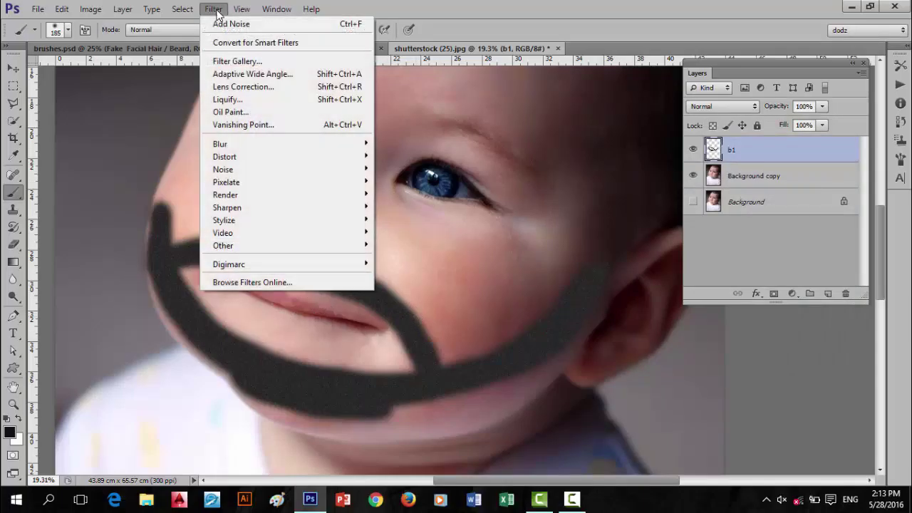
mouse_move(220, 144)
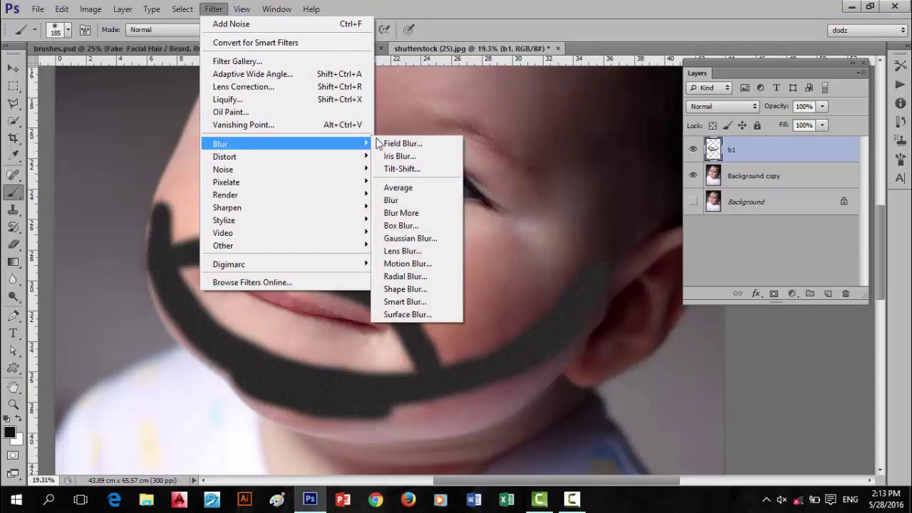
left_click(401, 278)
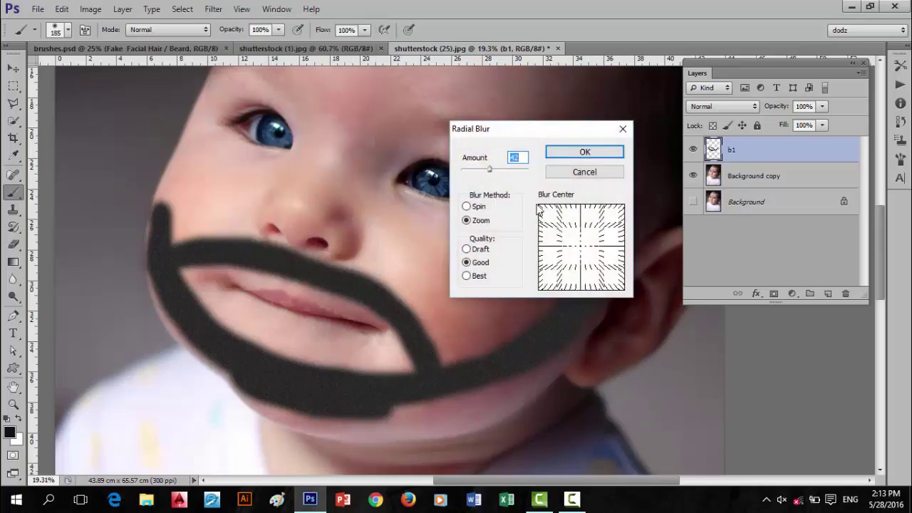
left_click(466, 222)
left_click(466, 263)
left_click_drag(488, 170, 487, 171)
left_click(525, 157)
double_click(525, 157)
type("40")
left_click(581, 152)
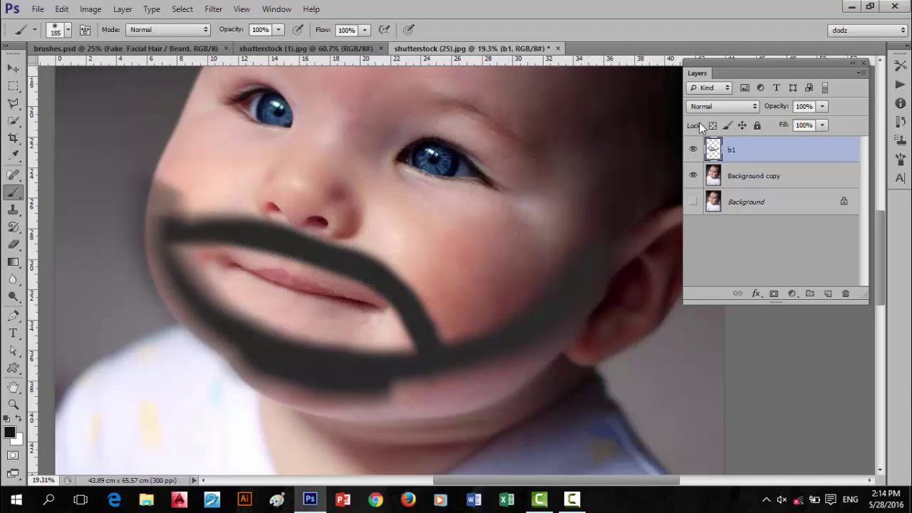
left_click(727, 110)
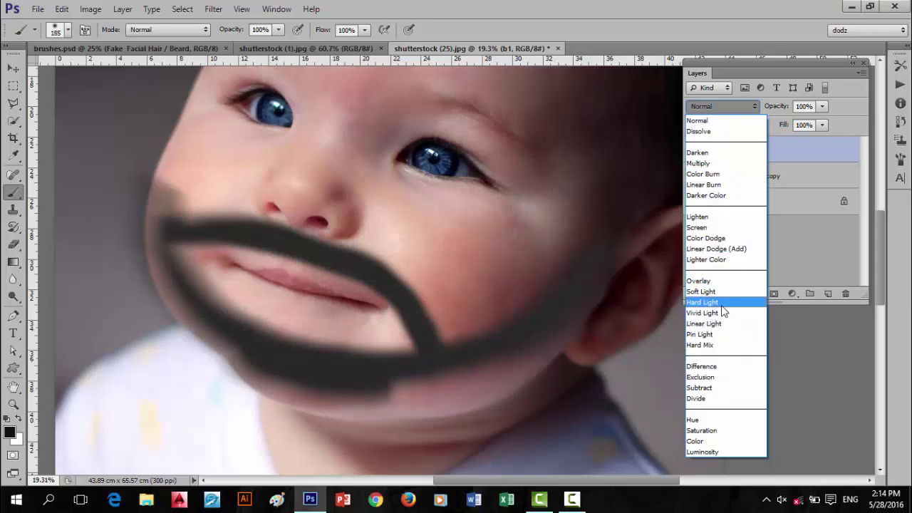
Set layer b1 to Hard Light at 86% opacity, then delete layer b1.
left_click(724, 305)
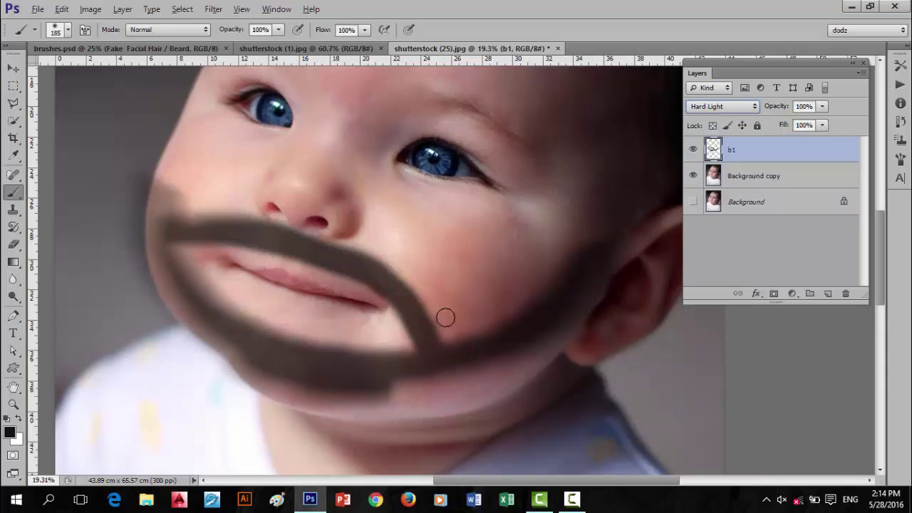
left_click(14, 69)
scroll(434, 318, "down", 3)
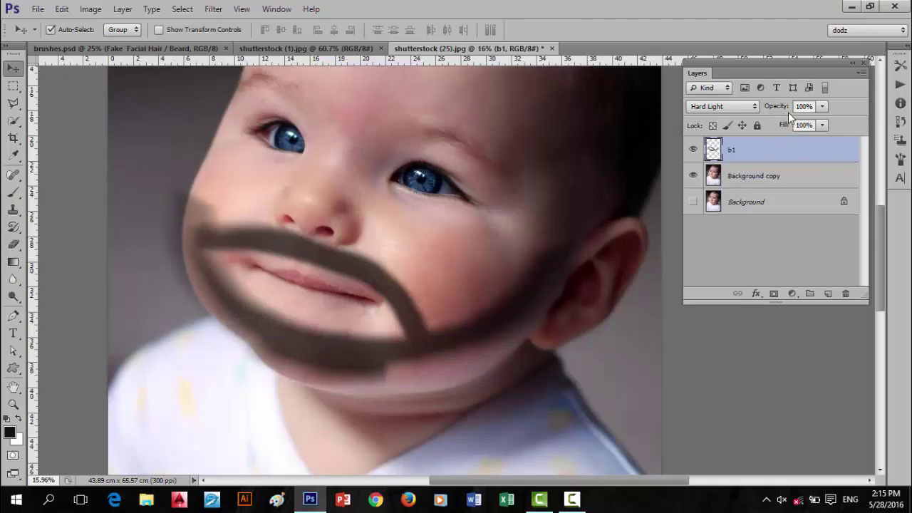
mouse_move(782, 111)
left_mouse_down()
mouse_move(752, 109)
mouse_move(776, 114)
left_mouse_up()
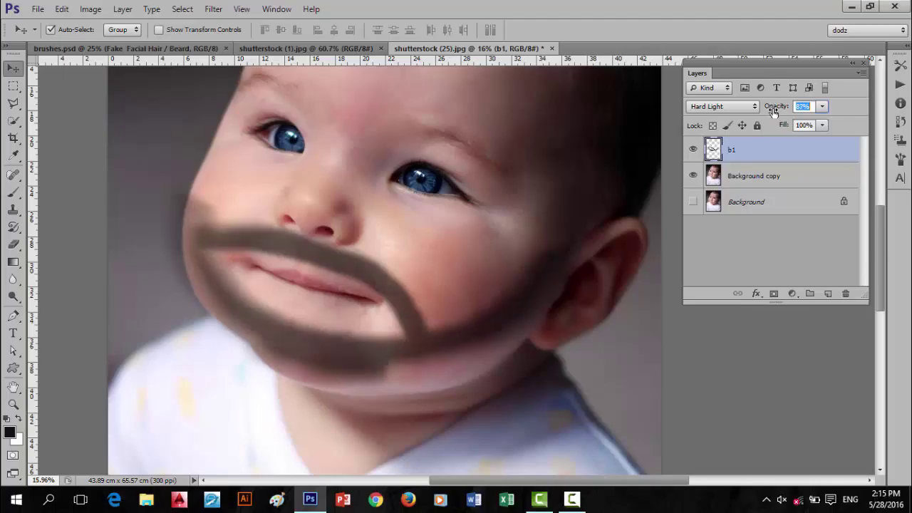
left_click_drag(773, 112, 774, 112)
scroll(391, 385, "down", 1)
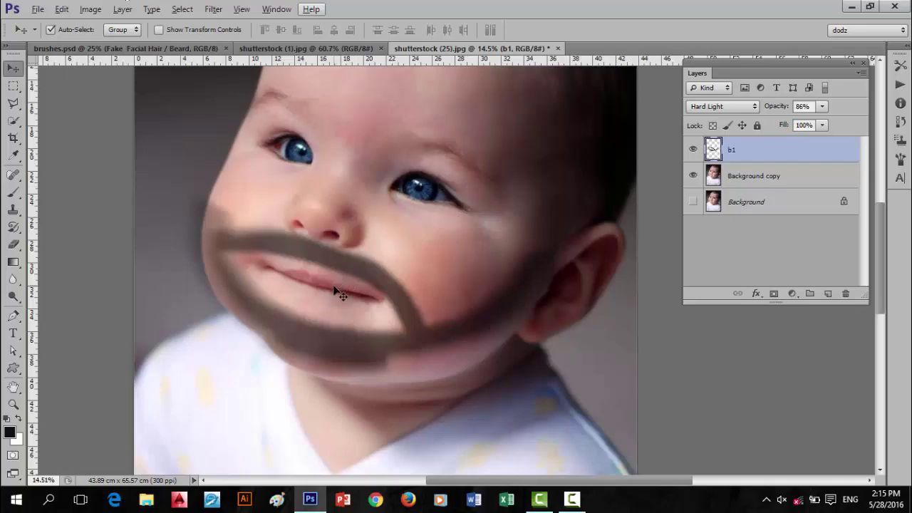
left_click_drag(765, 155, 845, 293)
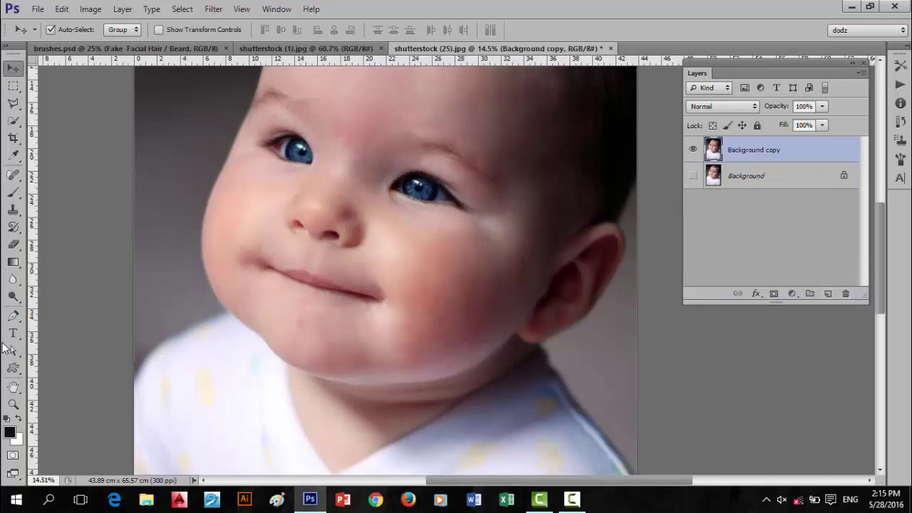
Set the foreground colour to dark grey 363231.
left_click(9, 430)
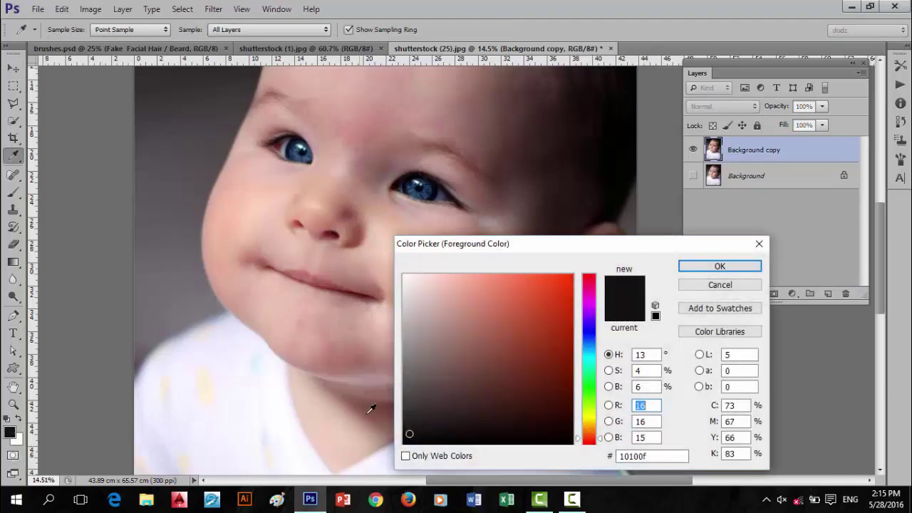
left_click_drag(410, 424, 420, 412)
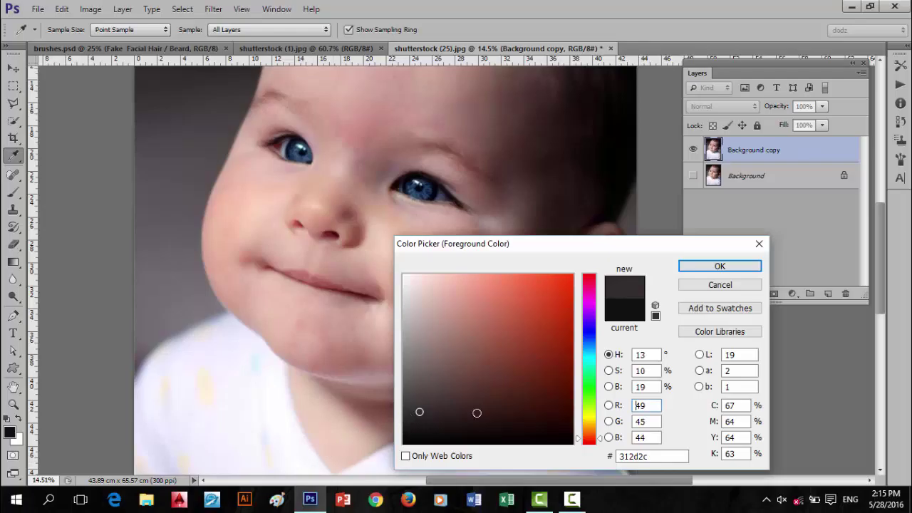
left_click_drag(416, 410, 417, 408)
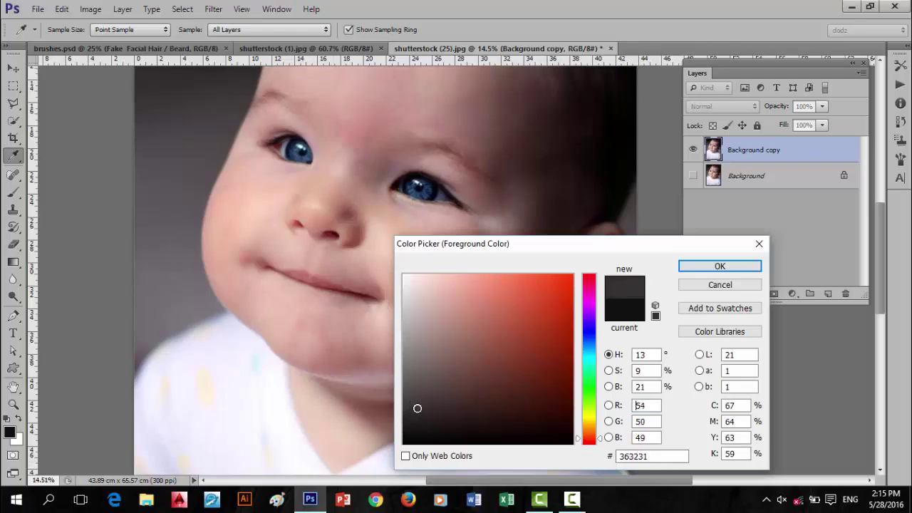
left_click(719, 265)
Add a new empty Layer 1 above Background copy.
key("v")
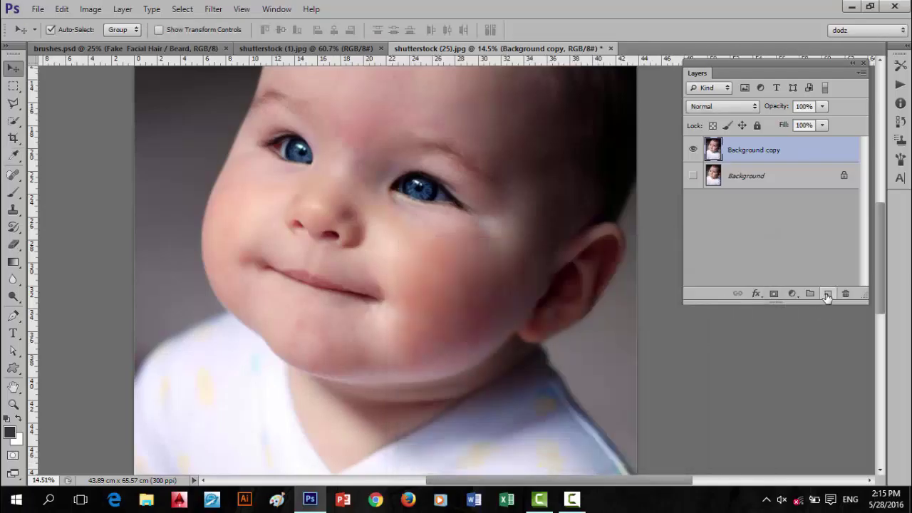
left_click(828, 294)
scroll(501, 252, "up", 1)
scroll(371, 264, "up", 1)
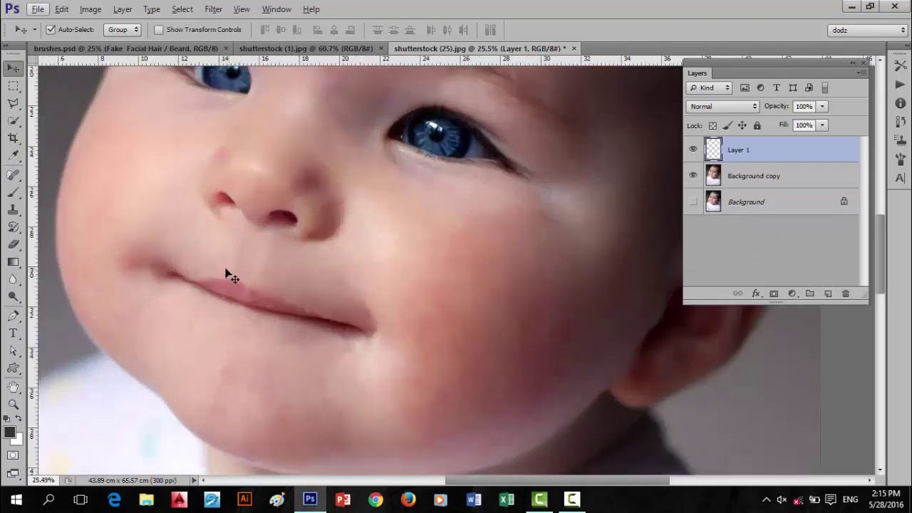
scroll(206, 248, "left", 1)
key("ctrl+r")
right_click(222, 241)
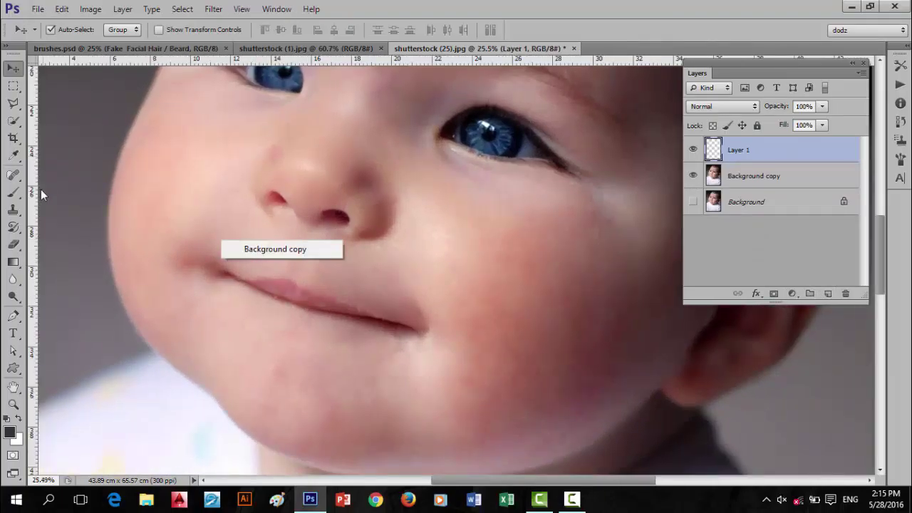
right_click(356, 276)
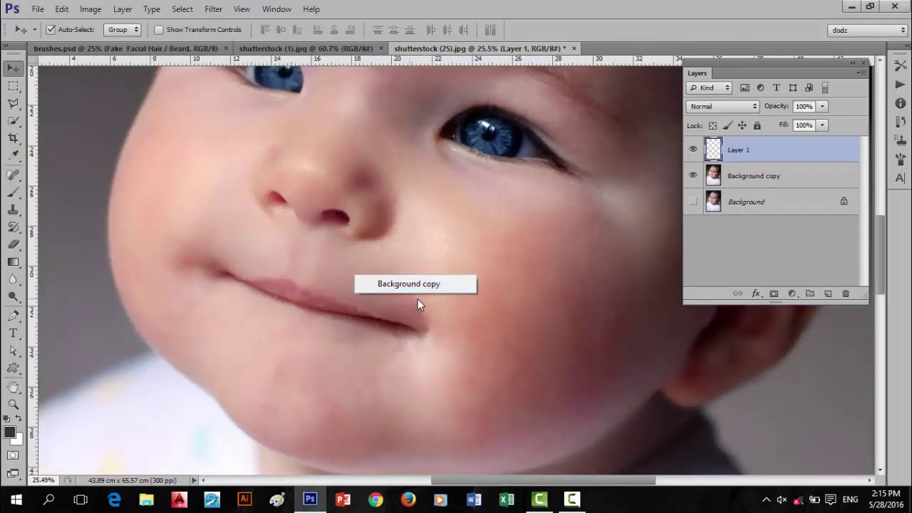
left_click(15, 193)
left_click(14, 194)
right_click(278, 244)
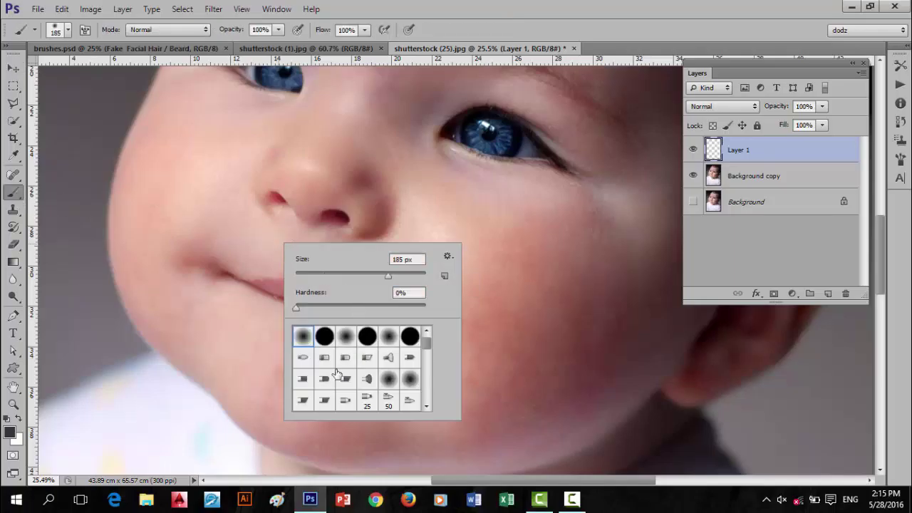
Enlarge the brush, paint trial strokes near the mouth and jaw, then undo them.
left_click_drag(389, 276, 411, 273)
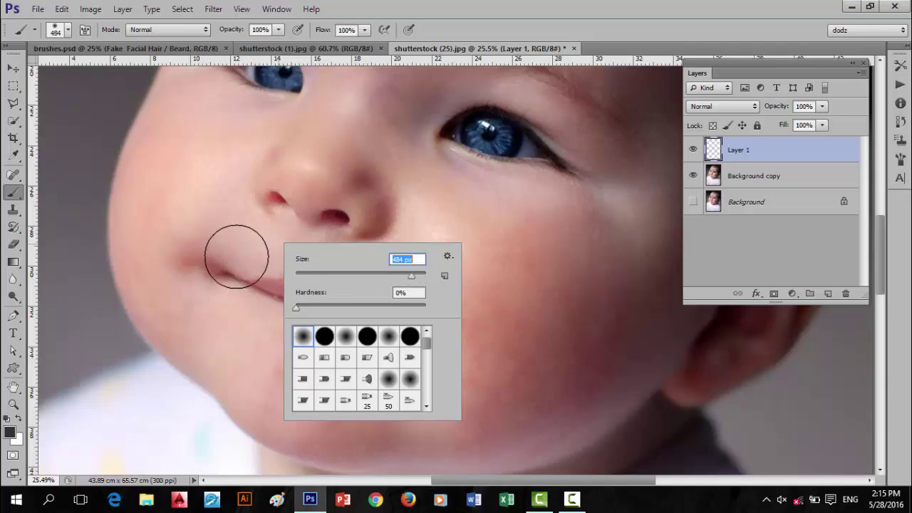
key("Return")
key("Return")
left_click(254, 245)
left_click_drag(370, 253, 254, 230)
left_click_drag(594, 232, 561, 279)
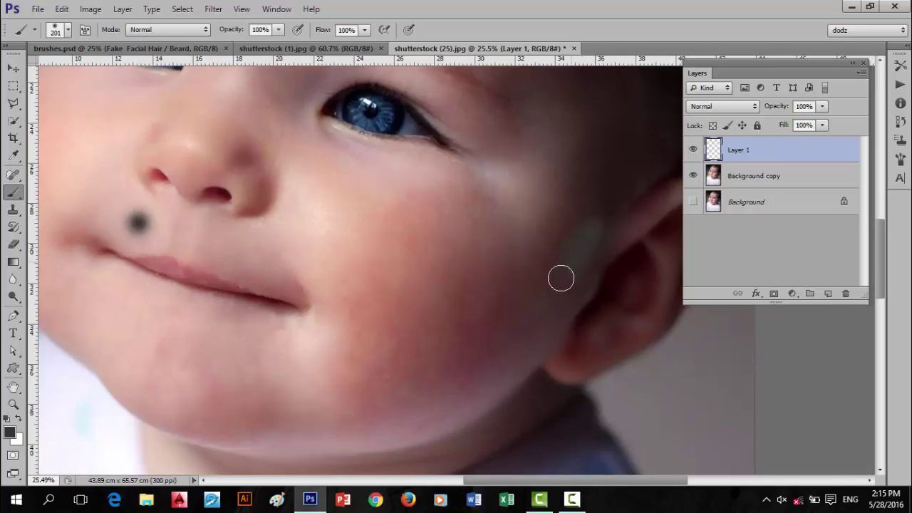
mouse_move(511, 319)
left_mouse_down()
mouse_move(436, 364)
mouse_move(308, 394)
mouse_move(233, 391)
mouse_move(190, 372)
left_mouse_up()
left_click_drag(270, 377, 332, 362)
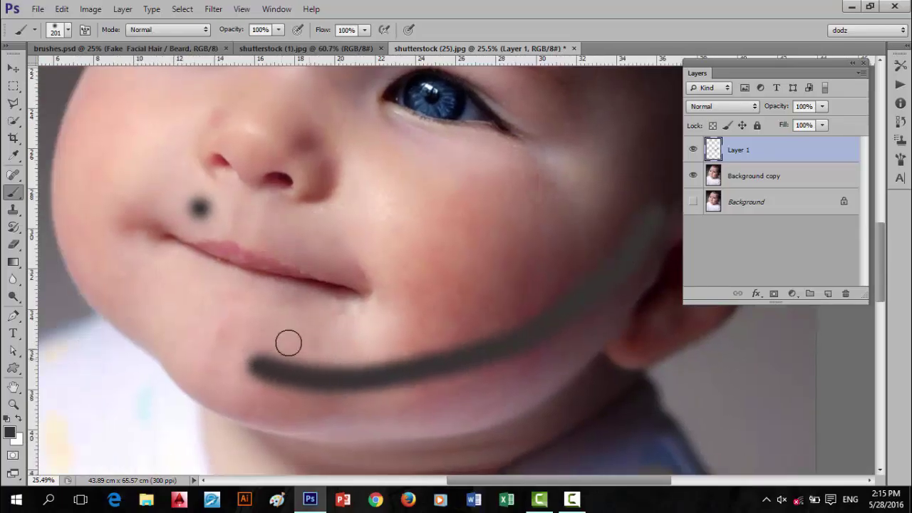
key("ctrl+alt+z")
key("ctrl+alt+z")
key("ctrl+alt+z")
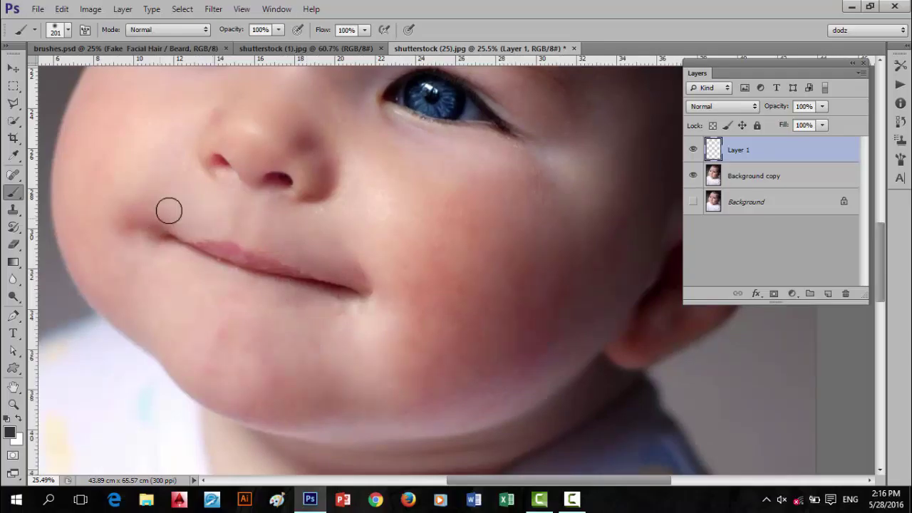
With a 400 px brush, paint the beard along the jaw to the chin and down from the cheek.
key("bracketright")
key("bracketright")
key("bracketright")
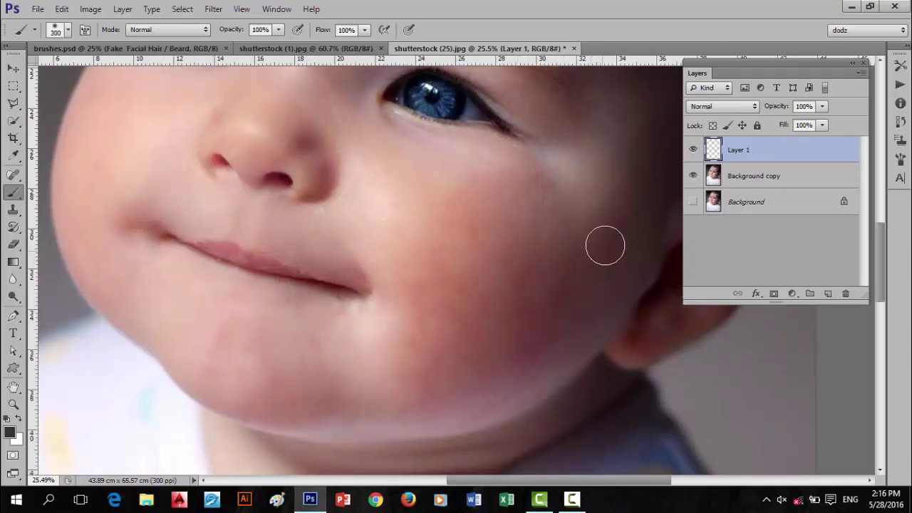
mouse_move(633, 229)
left_mouse_down()
mouse_move(556, 311)
mouse_move(488, 354)
mouse_move(433, 370)
mouse_move(323, 374)
mouse_move(260, 357)
mouse_move(179, 321)
mouse_move(133, 284)
left_mouse_up()
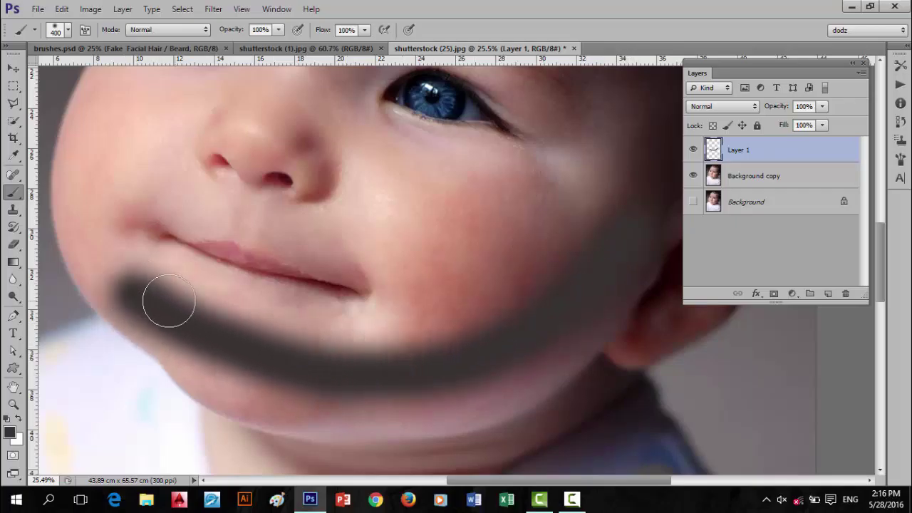
left_click_drag(210, 330, 266, 369)
mouse_move(142, 192)
left_mouse_down()
mouse_move(130, 246)
mouse_move(148, 309)
mouse_move(176, 347)
mouse_move(225, 382)
left_mouse_up()
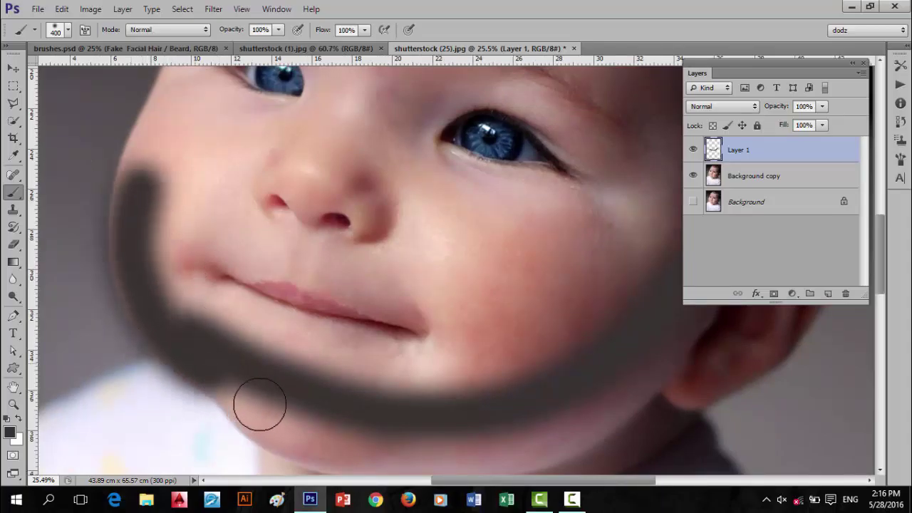
key("bracketleft")
key("bracketleft")
key("bracketleft")
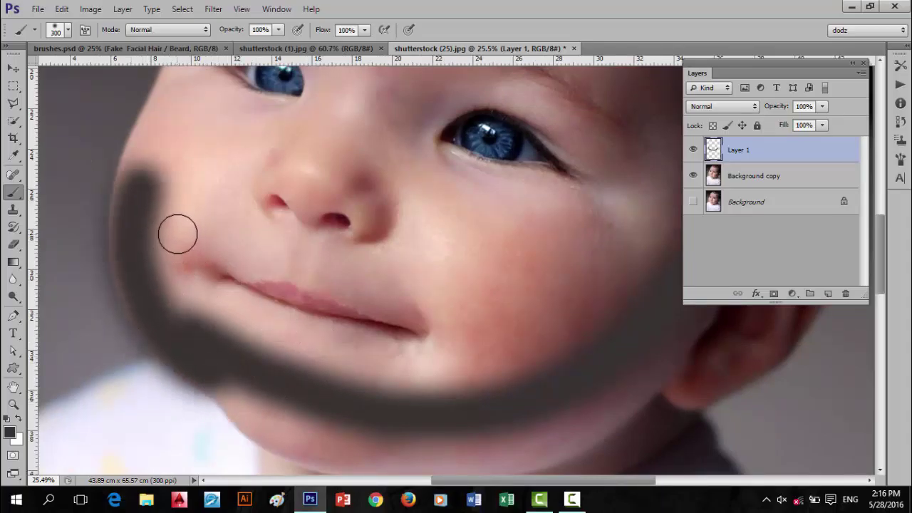
At 250 px, paint the moustache above the lip and fill in the lower beard and left cheek.
mouse_move(149, 236)
left_mouse_down()
mouse_move(236, 242)
mouse_move(406, 279)
mouse_move(490, 352)
mouse_move(518, 403)
left_mouse_up()
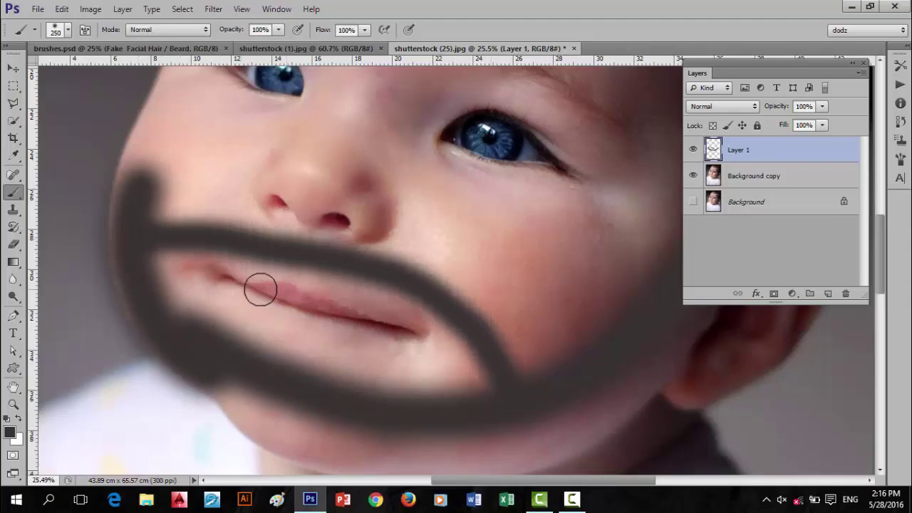
left_click_drag(231, 331, 198, 249)
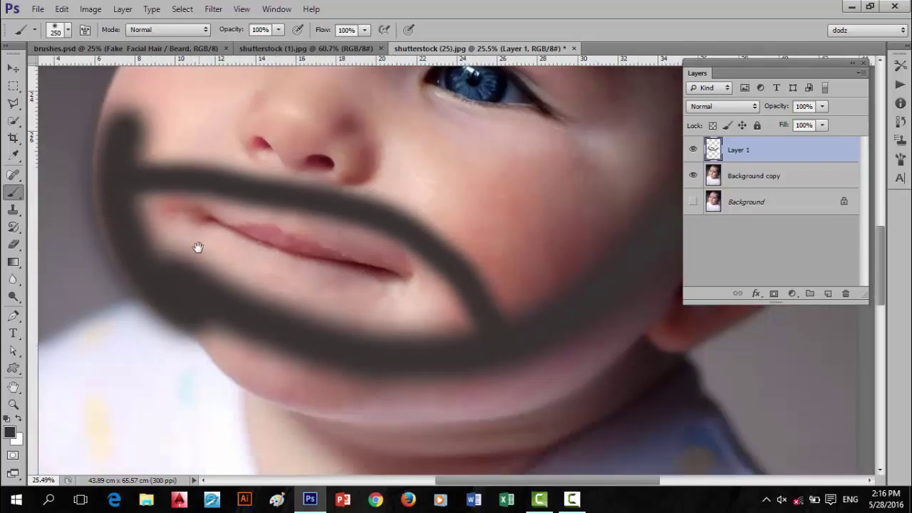
mouse_move(208, 329)
left_mouse_down()
mouse_move(270, 374)
mouse_move(421, 385)
mouse_move(412, 387)
left_mouse_up()
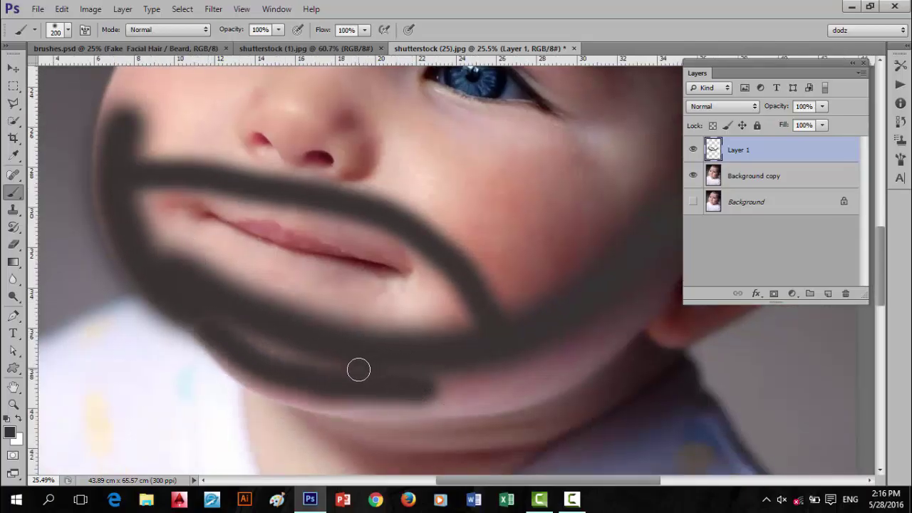
mouse_move(350, 378)
left_mouse_down()
mouse_move(227, 341)
mouse_move(201, 315)
mouse_move(290, 353)
mouse_move(420, 375)
mouse_move(499, 375)
left_mouse_up()
mouse_move(428, 406)
left_mouse_down()
mouse_move(521, 360)
mouse_move(513, 315)
mouse_move(436, 289)
mouse_move(303, 217)
mouse_move(183, 207)
left_mouse_up()
scroll(482, 311, "down", 2)
scroll(475, 330, "down", 2)
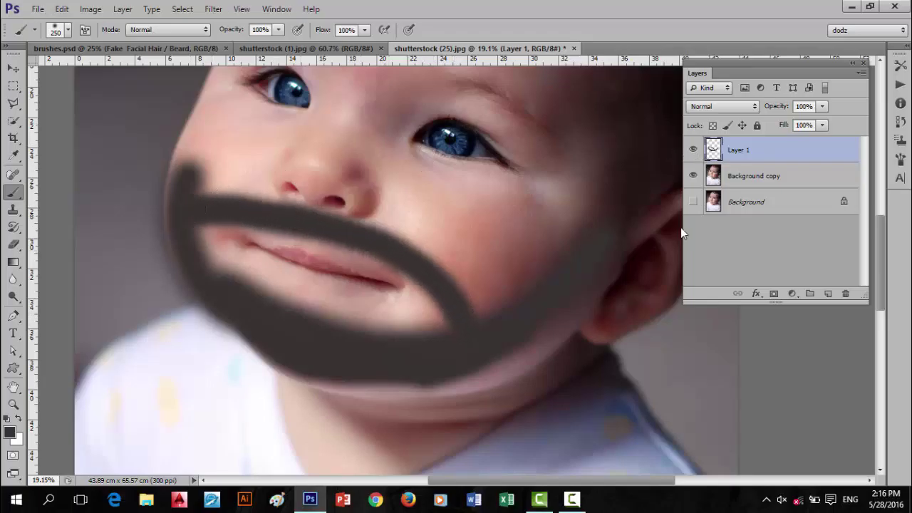
left_click_drag(195, 144, 203, 201)
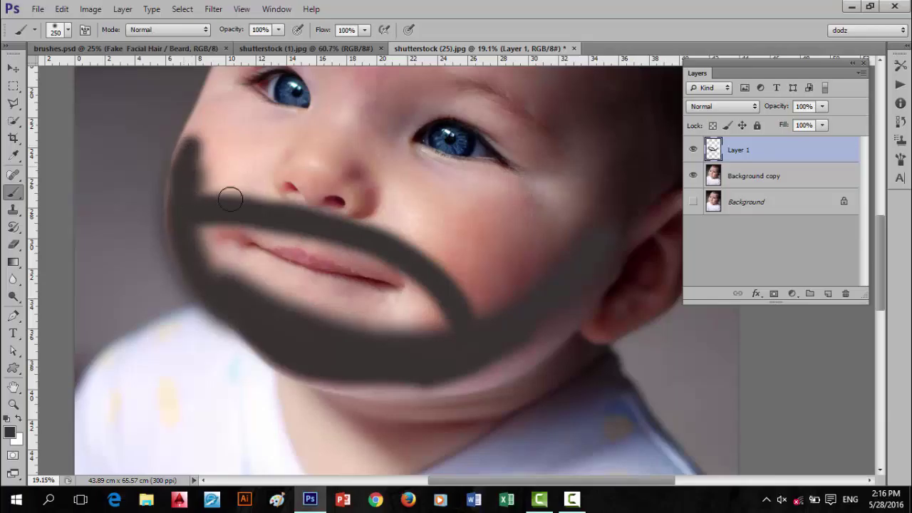
Apply Add Noise to the beard on Layer 1 with a slightly raised amount.
left_click(213, 9)
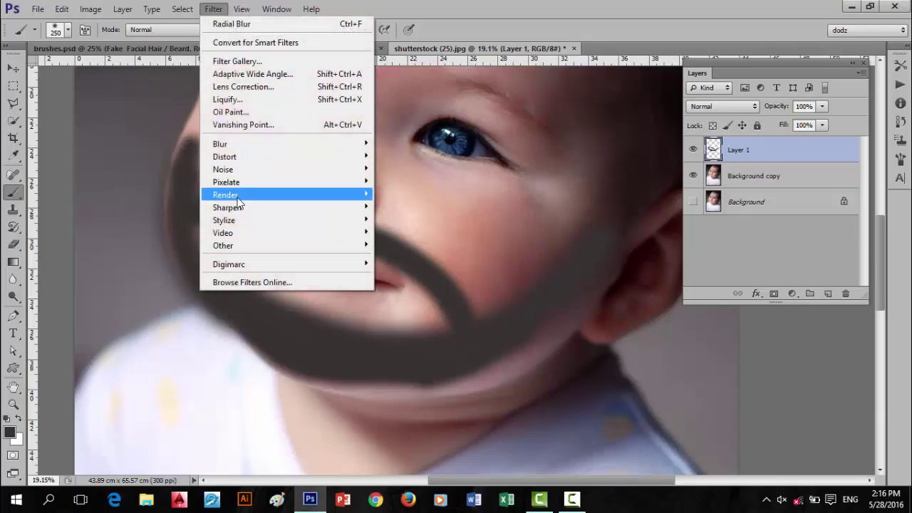
mouse_move(223, 169)
left_click(396, 170)
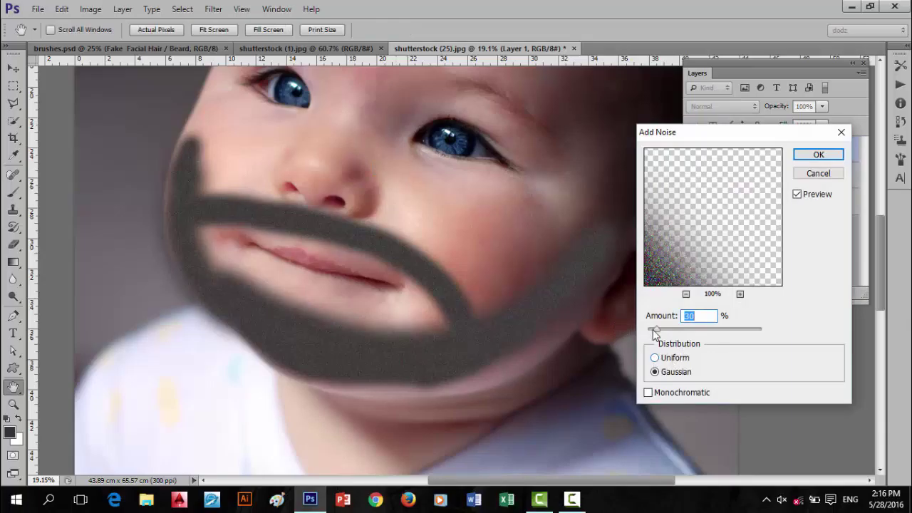
left_click_drag(668, 333, 670, 333)
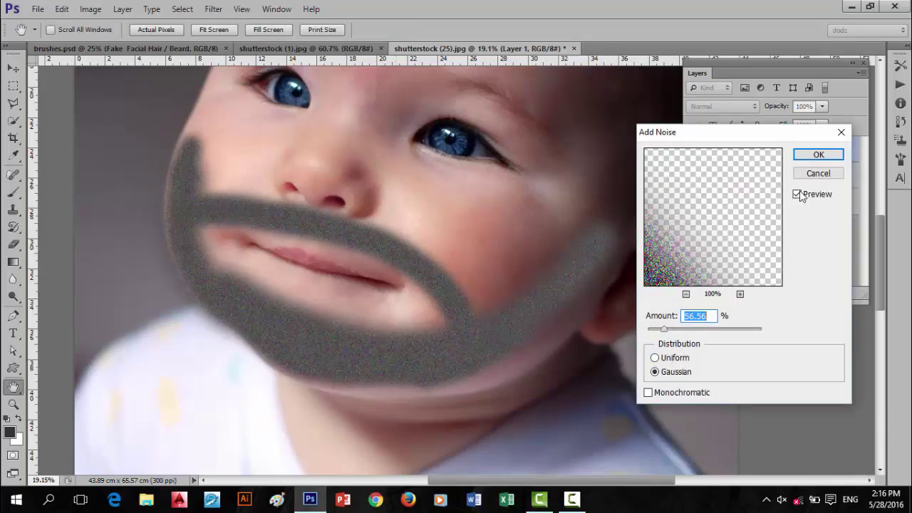
left_click(819, 155)
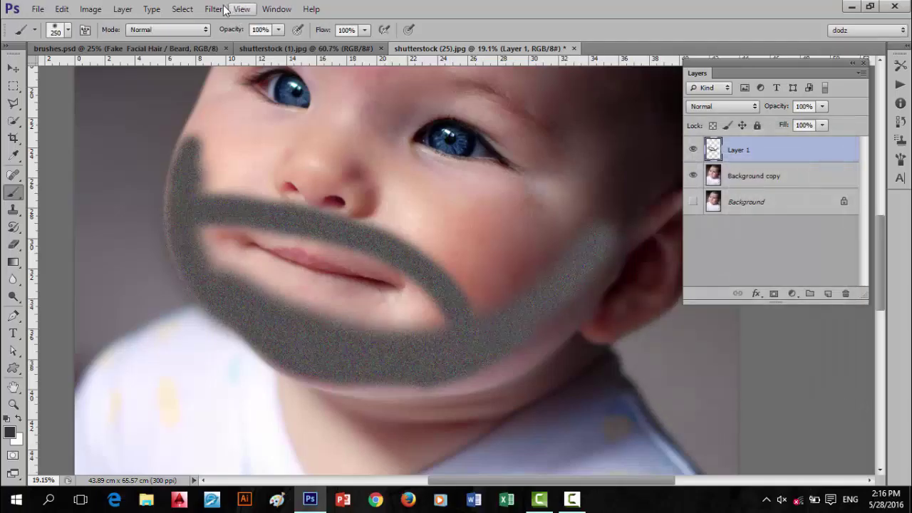
Apply a Zoom radial blur of Amount 36, then set Layer 1 to Hard Light.
left_click(213, 8)
mouse_move(263, 142)
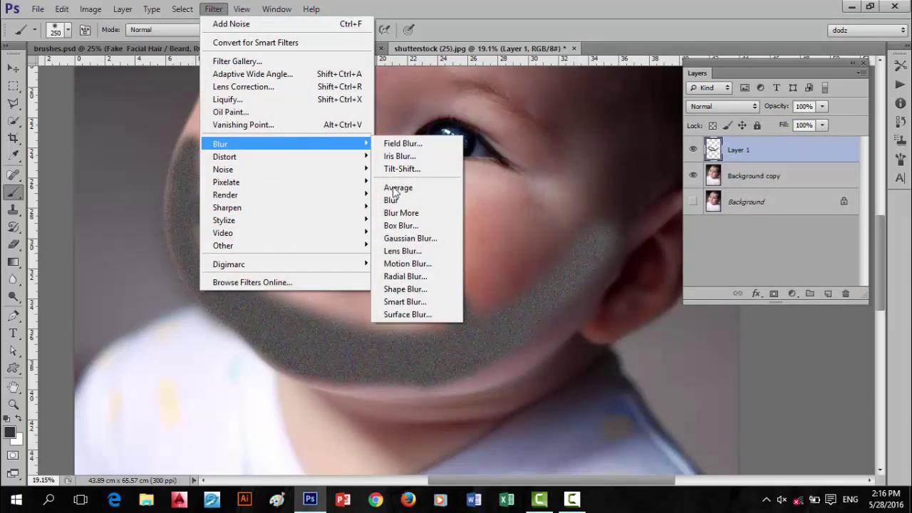
left_click(404, 277)
left_click_drag(489, 169, 485, 169)
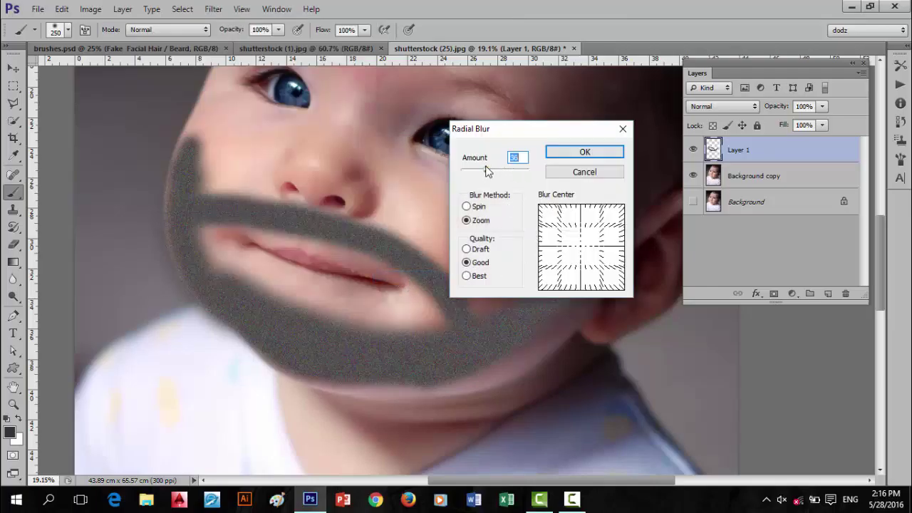
left_click(594, 157)
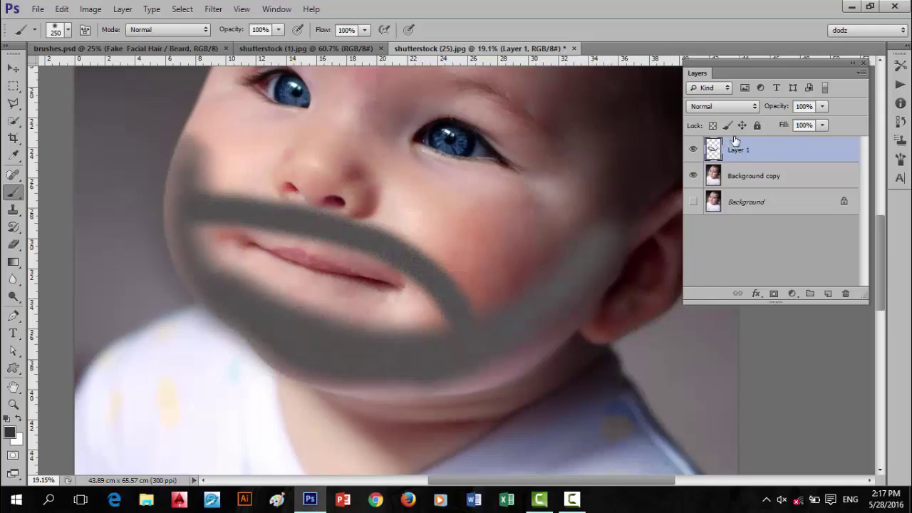
left_click(729, 107)
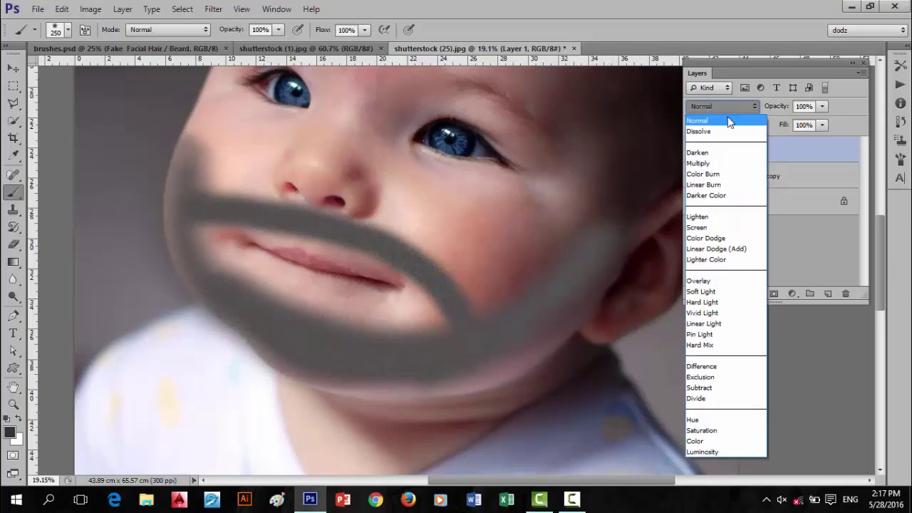
left_click(705, 301)
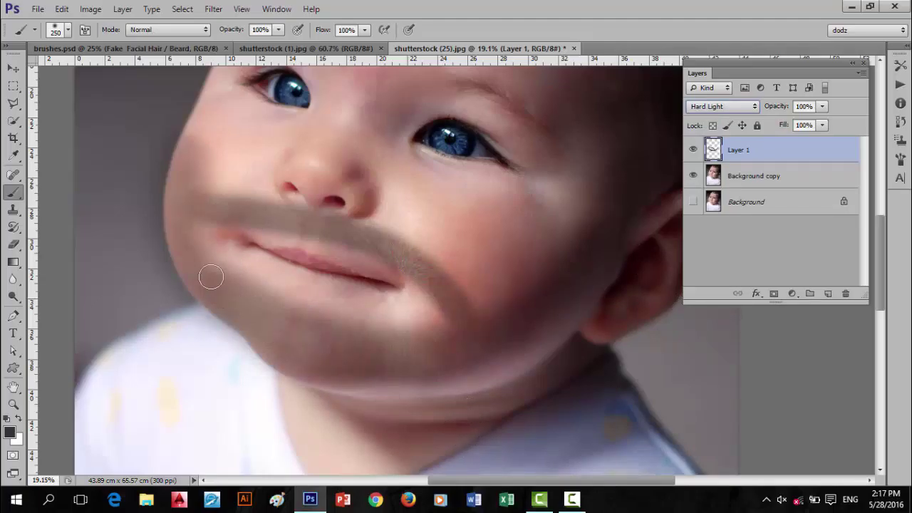
left_click(214, 9)
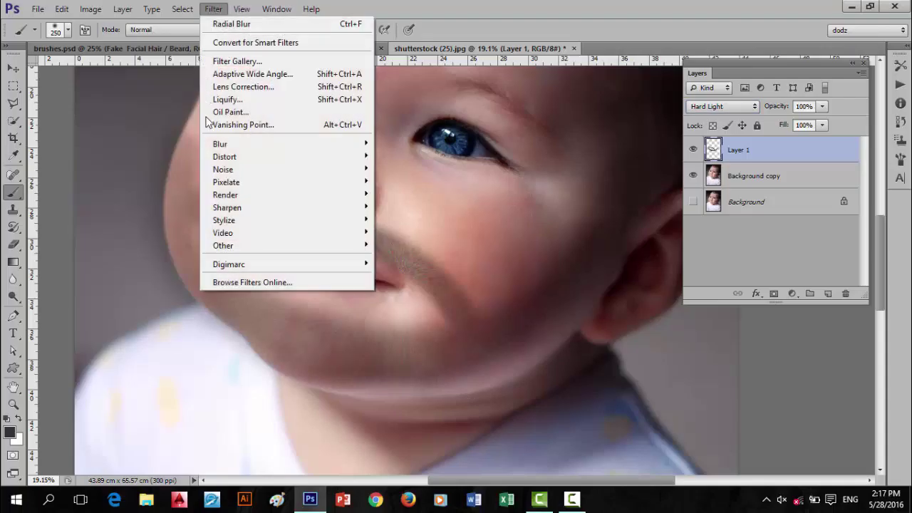
left_click(214, 9)
left_click(242, 9)
mouse_move(214, 9)
left_click(13, 68)
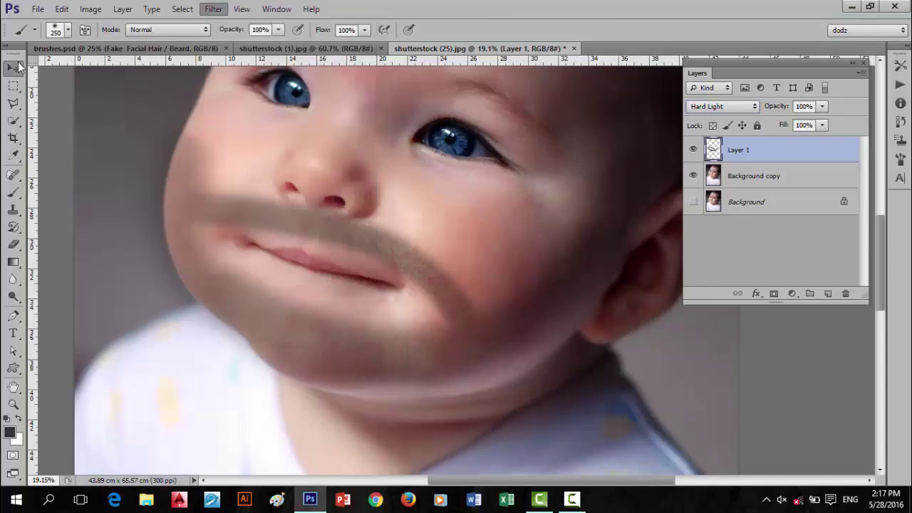
left_click(213, 9)
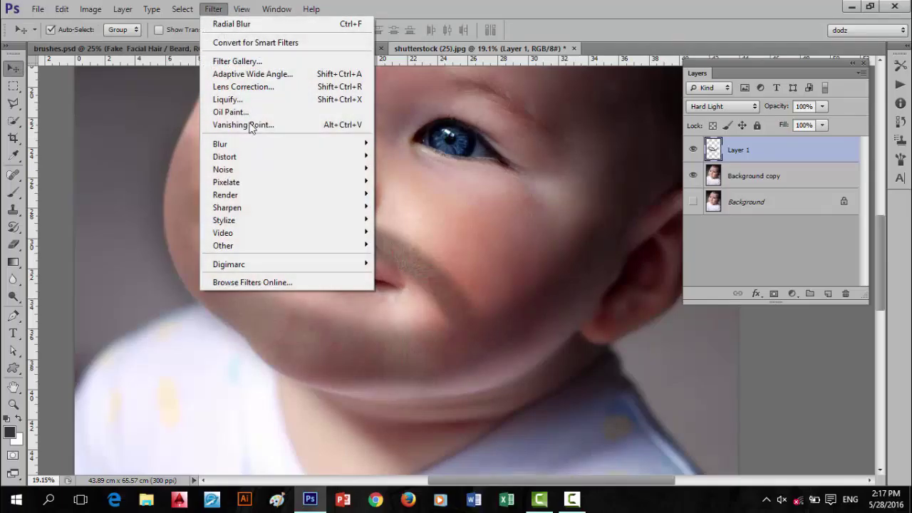
left_click(293, 137)
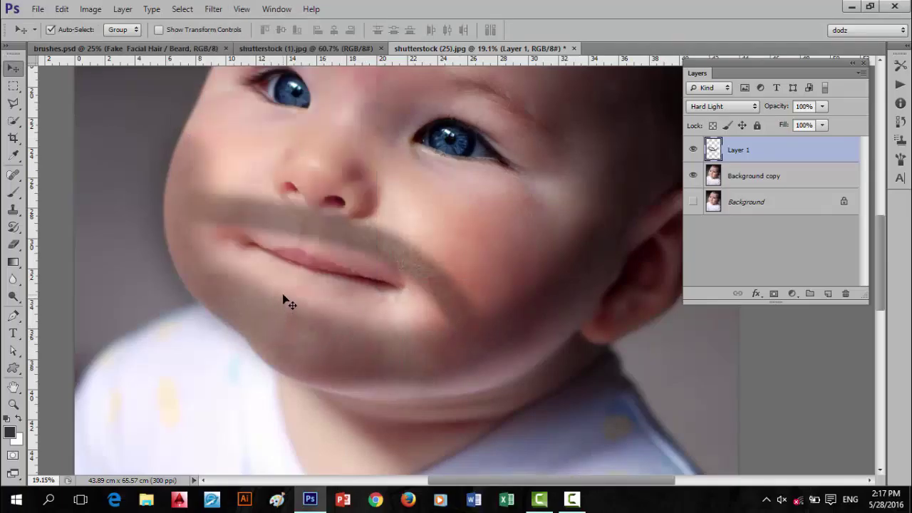
scroll(283, 299, "down", 2)
scroll(221, 315, "up", 1)
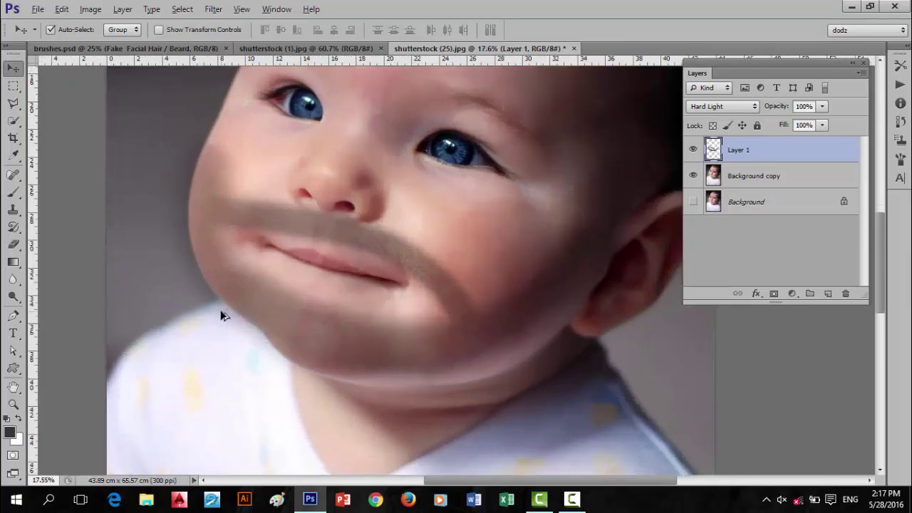
scroll(194, 174, "up", 2)
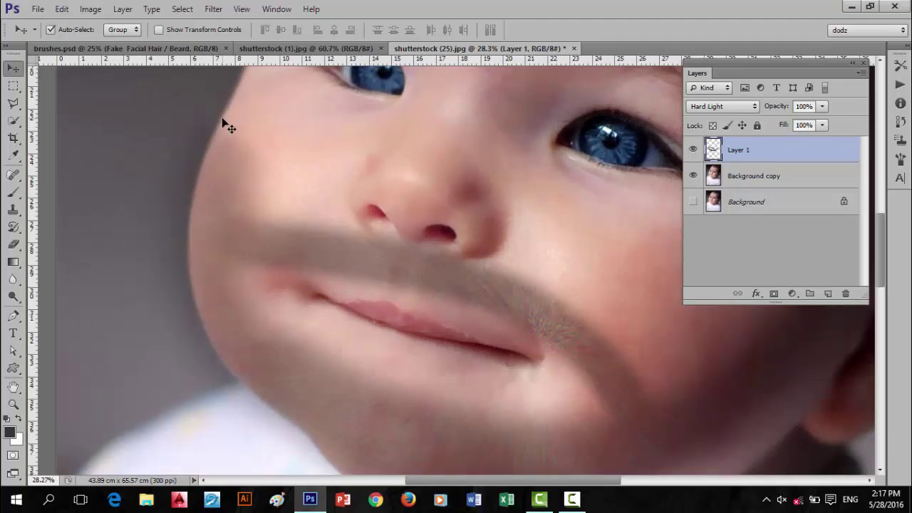
left_click_drag(544, 360, 407, 339)
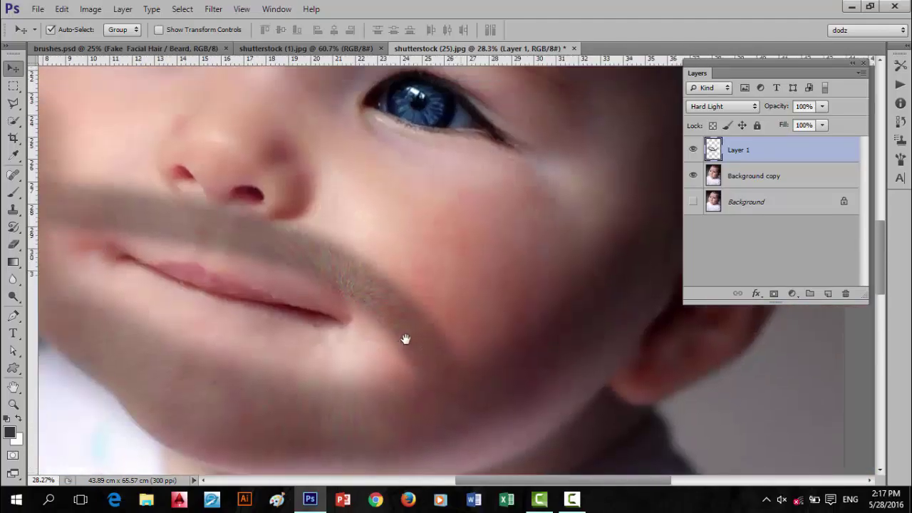
left_click_drag(200, 285, 262, 285)
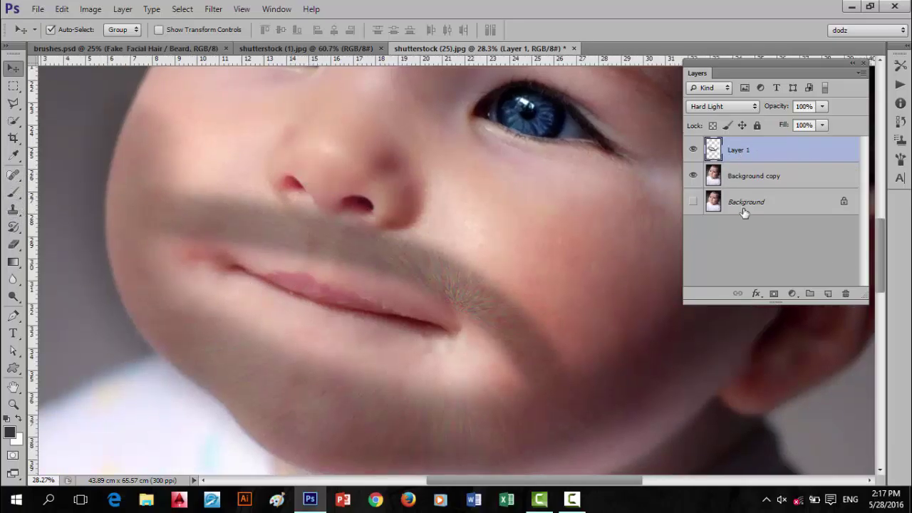
Add a layer mask to Layer 1 and brush along the beard's jaw edge on it.
left_click(774, 294)
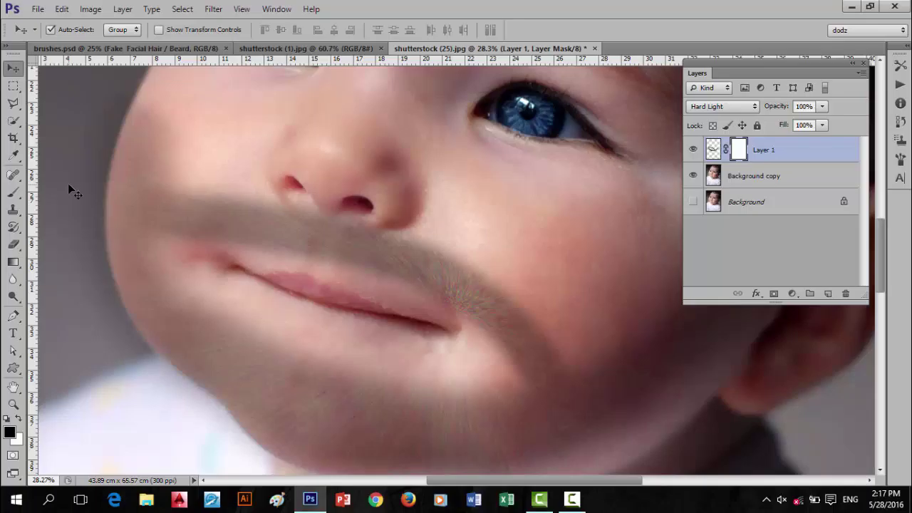
key("b")
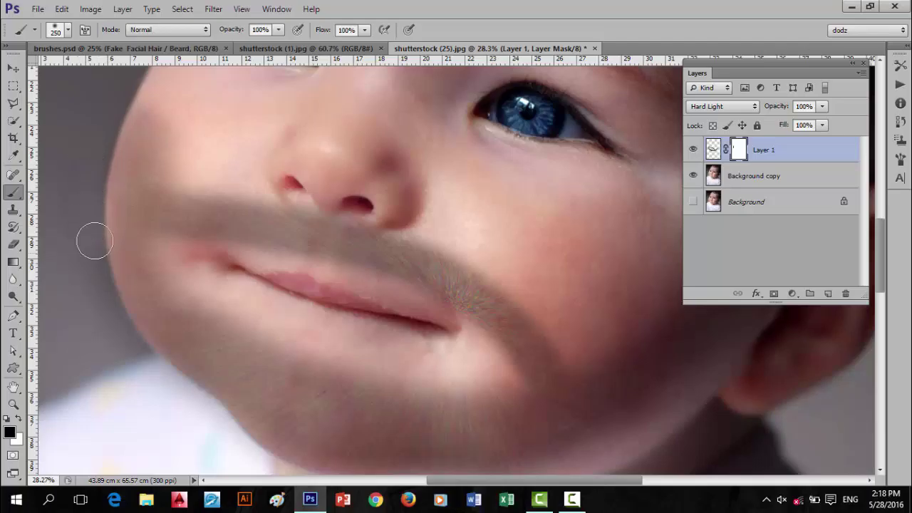
left_click_drag(130, 205, 190, 231)
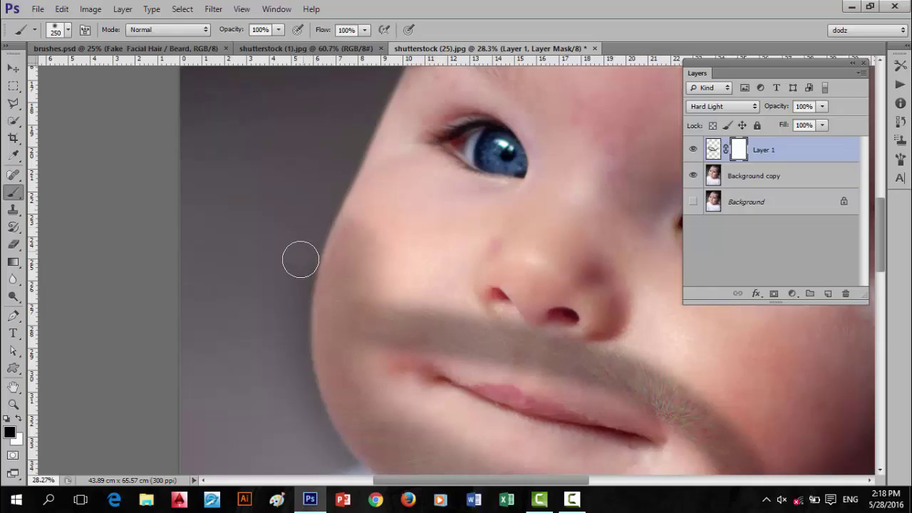
left_click_drag(288, 235, 230, 147)
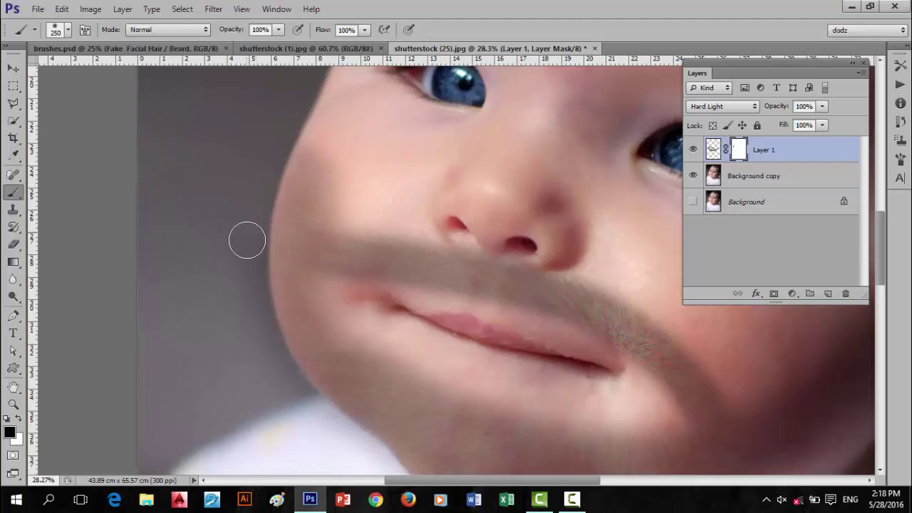
left_click_drag(238, 212, 211, 136)
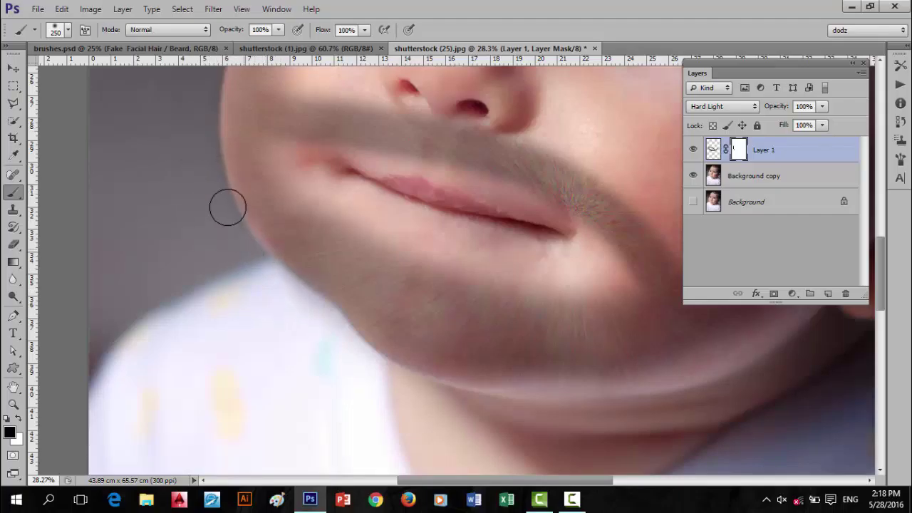
left_click(251, 191)
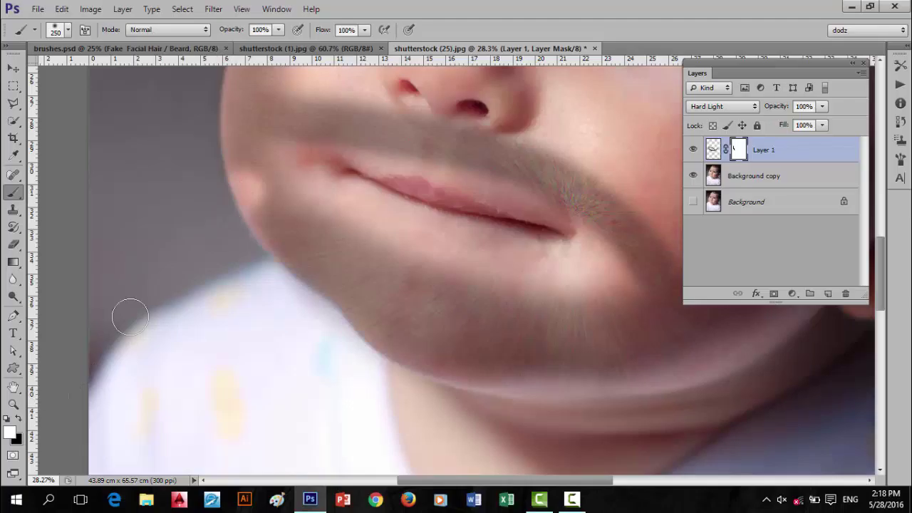
left_click(255, 191)
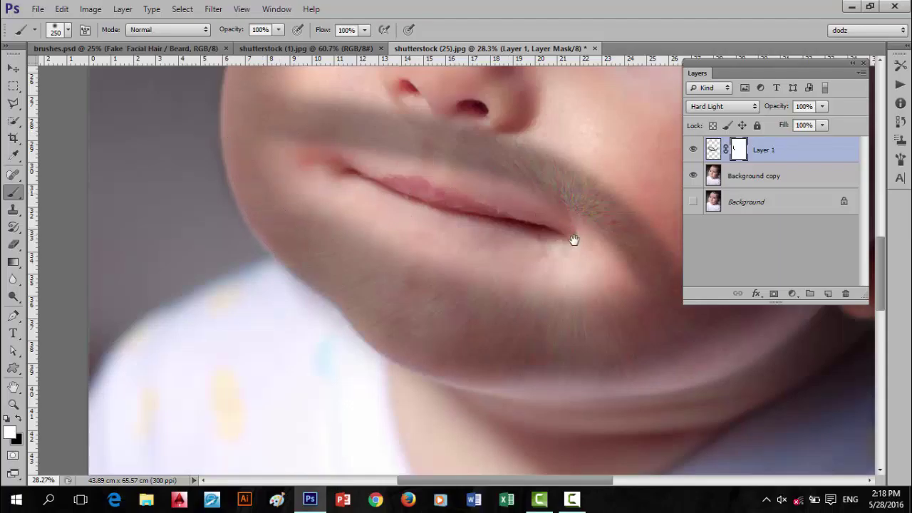
Reset the default colours, make black the painting colour, and shrink the brush from 250 to 150.
left_click_drag(475, 242, 414, 245)
scroll(431, 249, "down", 1)
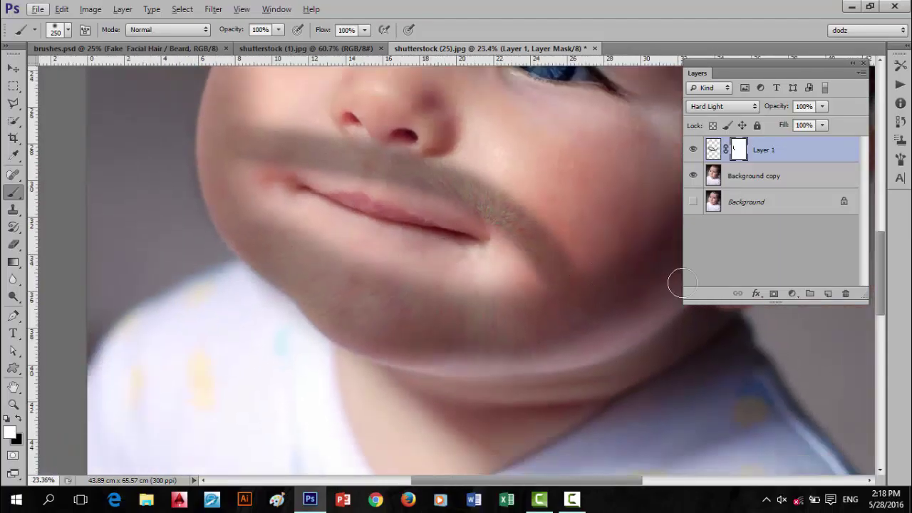
left_click_drag(226, 171, 250, 246)
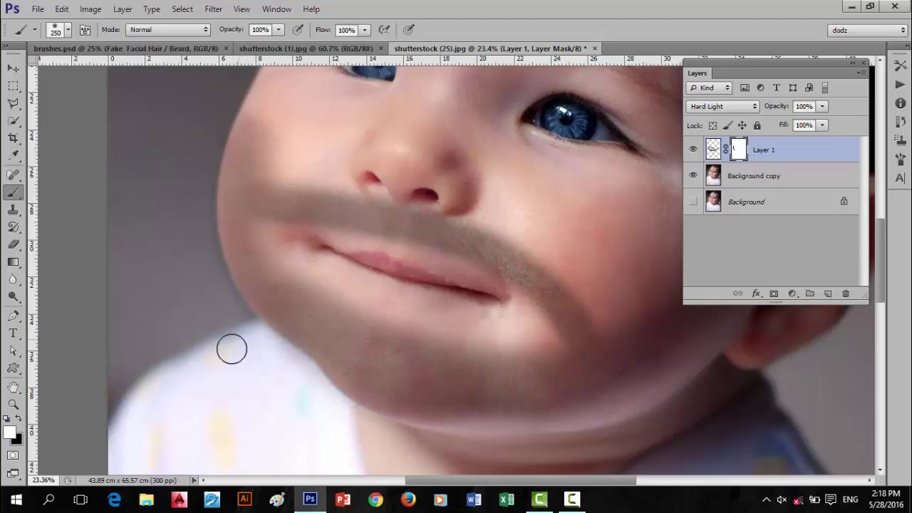
key("d")
key("x")
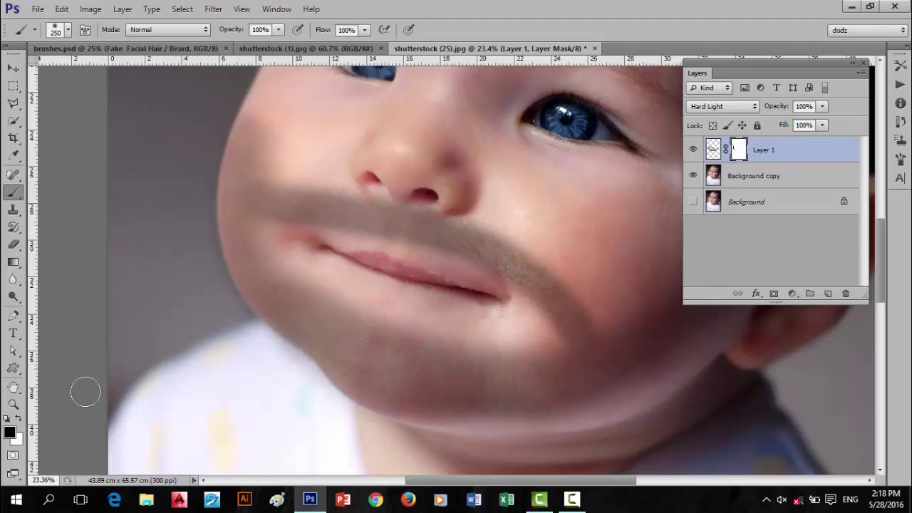
key("x")
key("x")
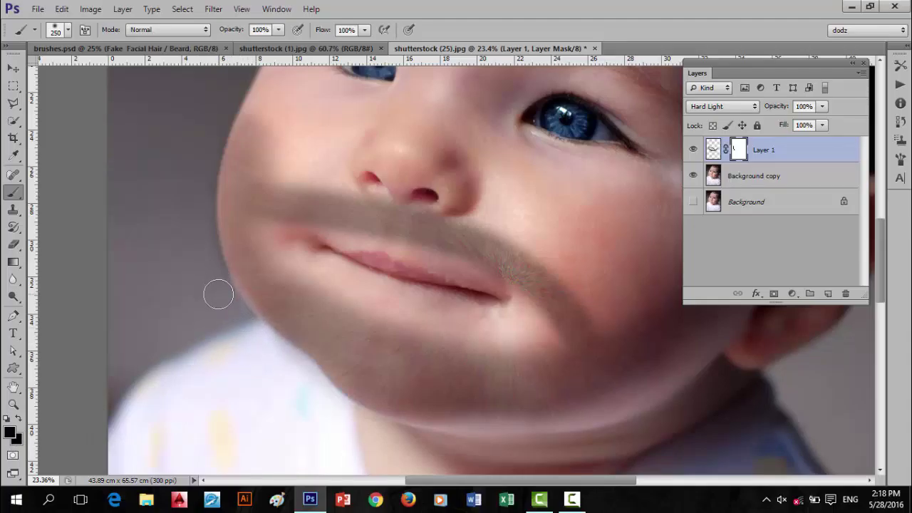
key("x")
key("x")
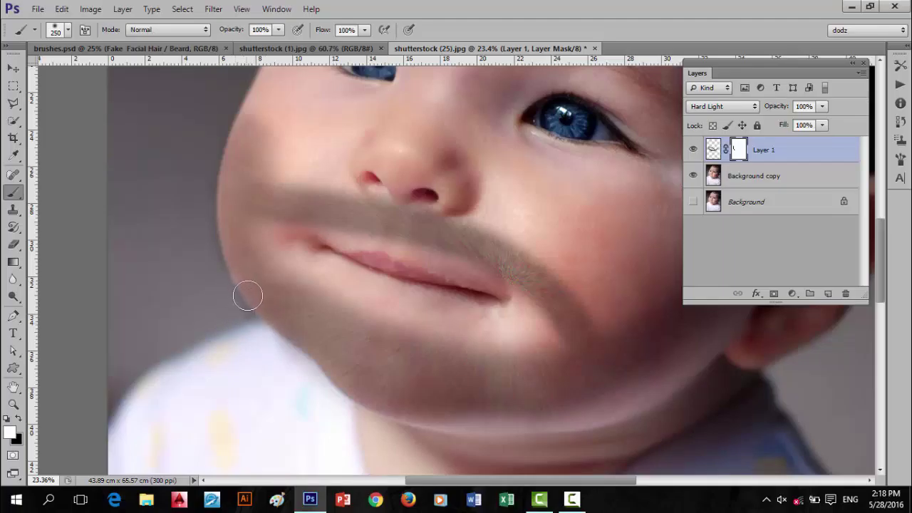
key("x")
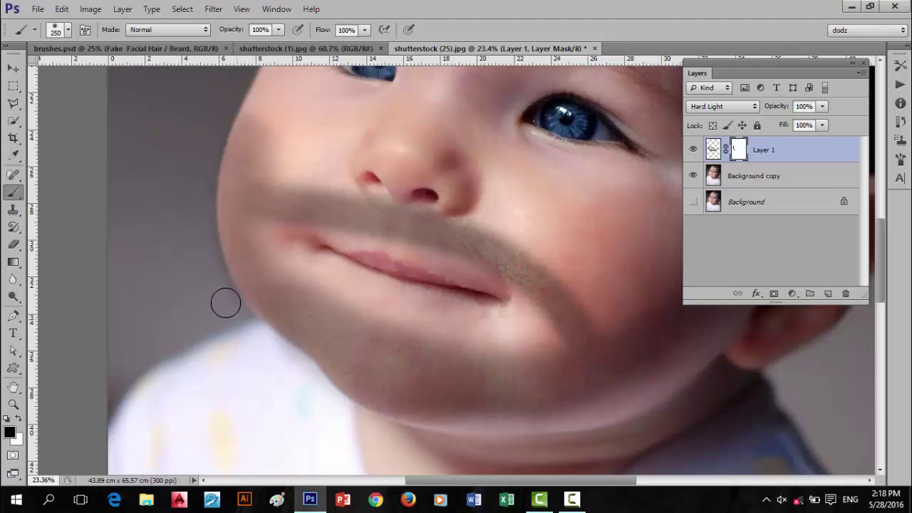
key("bracketleft")
key("bracketleft")
key("bracketleft")
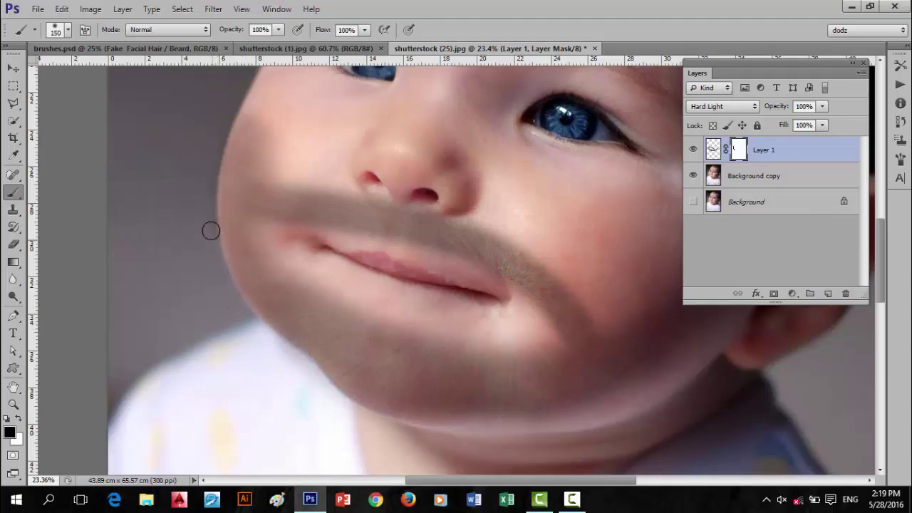
At 32% brush opacity, paint a faint mask stroke through the mustache under the nose.
scroll(308, 325, "down", 1)
scroll(307, 324, "down", 6)
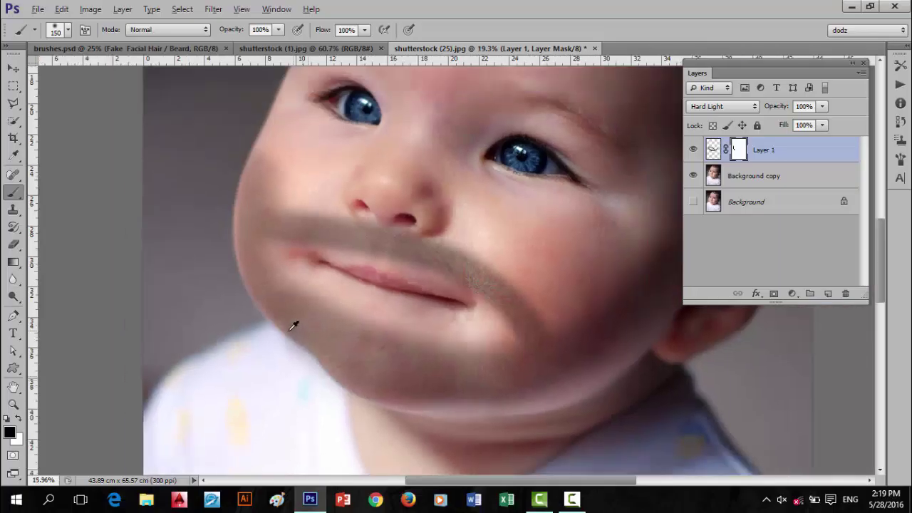
scroll(349, 275, "up", 6)
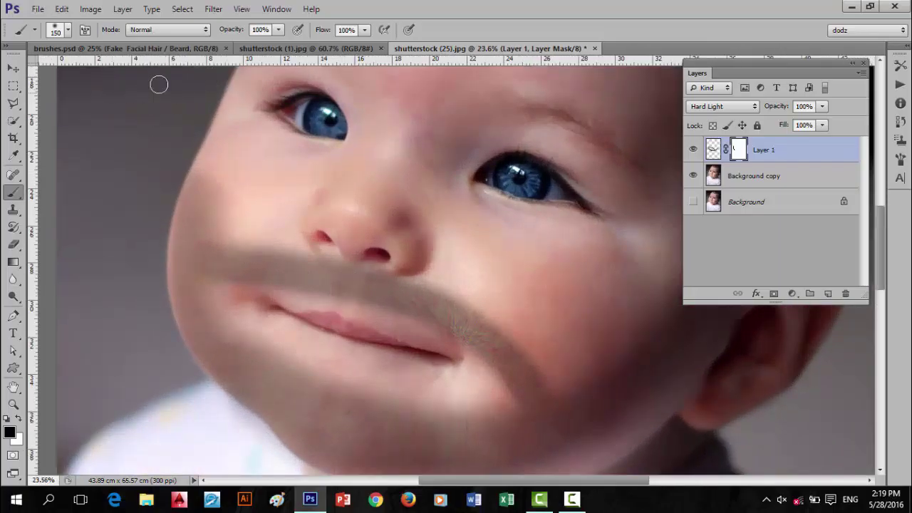
left_click_drag(234, 30, 208, 32)
left_click_drag(354, 270, 352, 290)
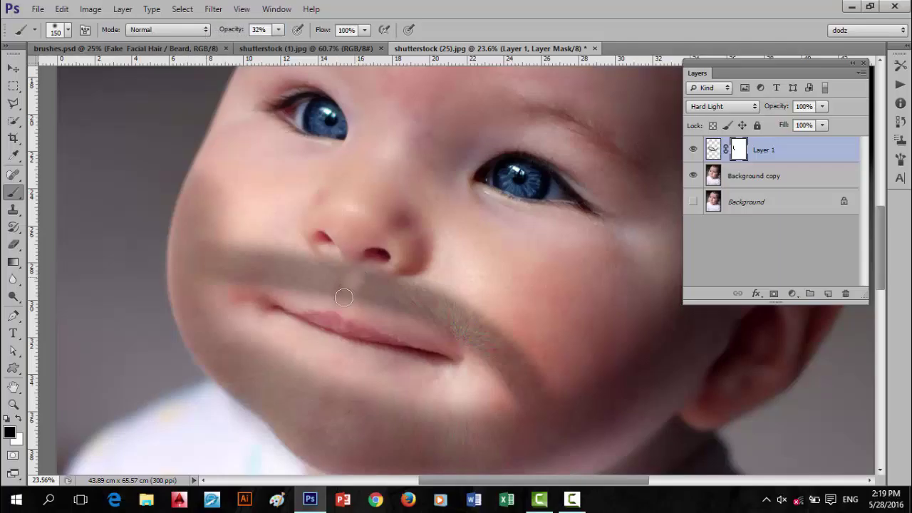
key("ctrl+z")
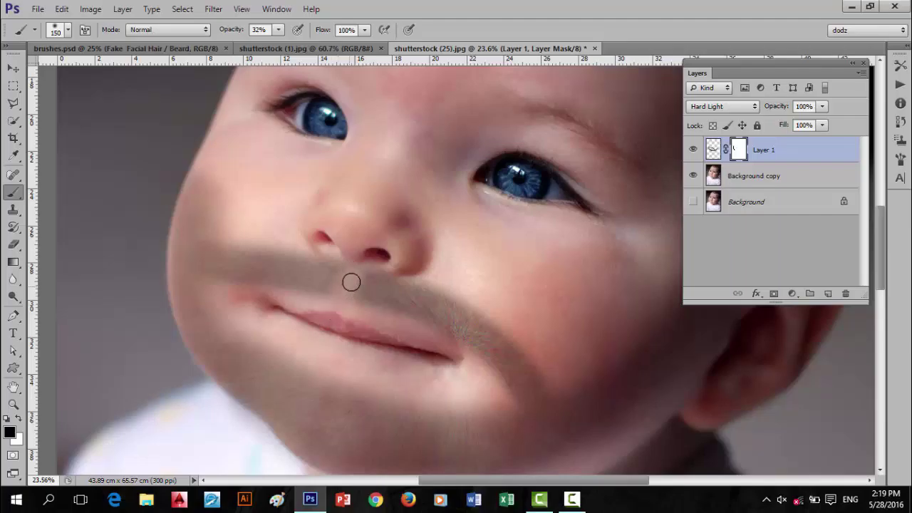
key("ctrl+z")
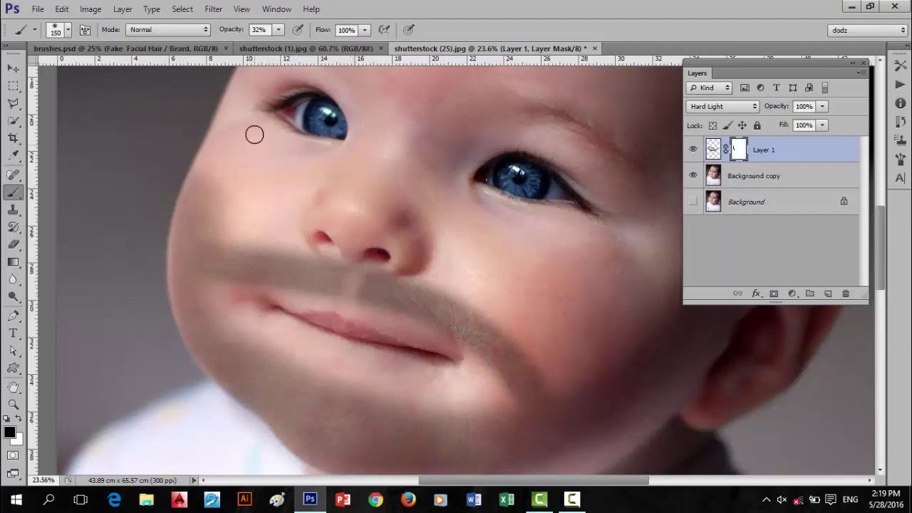
Lower the brush opacity further to 15%.
key("z")
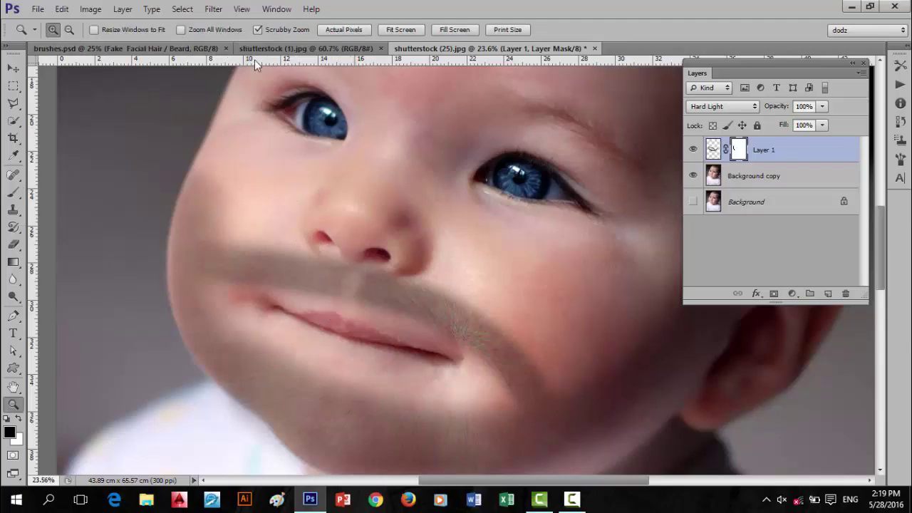
left_click(13, 192)
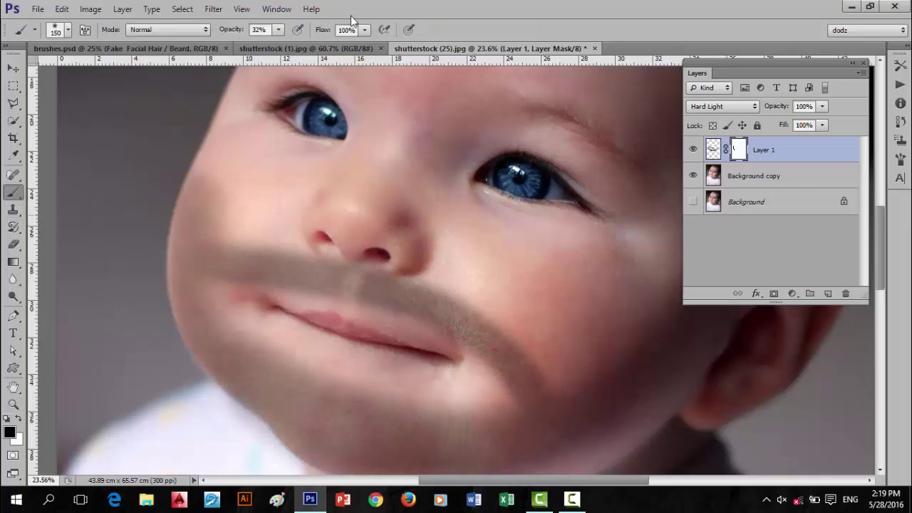
left_click_drag(229, 32, 223, 32)
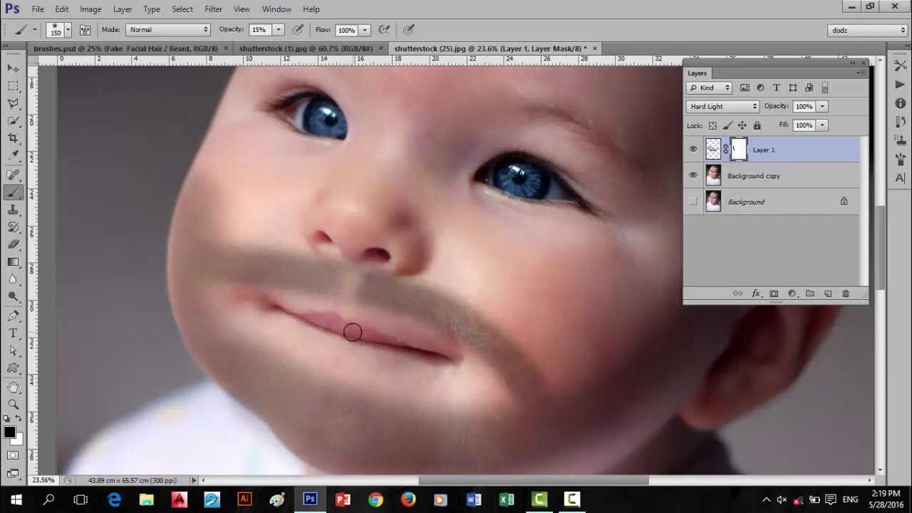
scroll(351, 332, "down", 3)
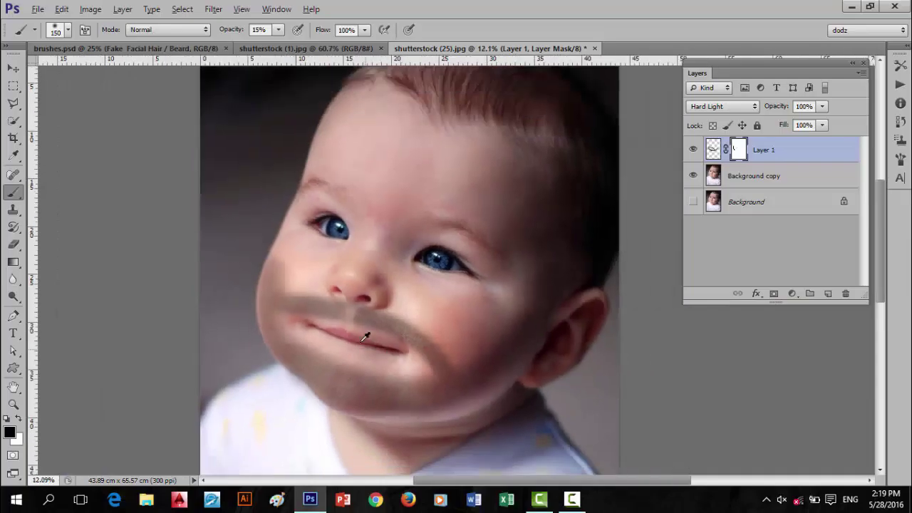
scroll(357, 299, "up", 2)
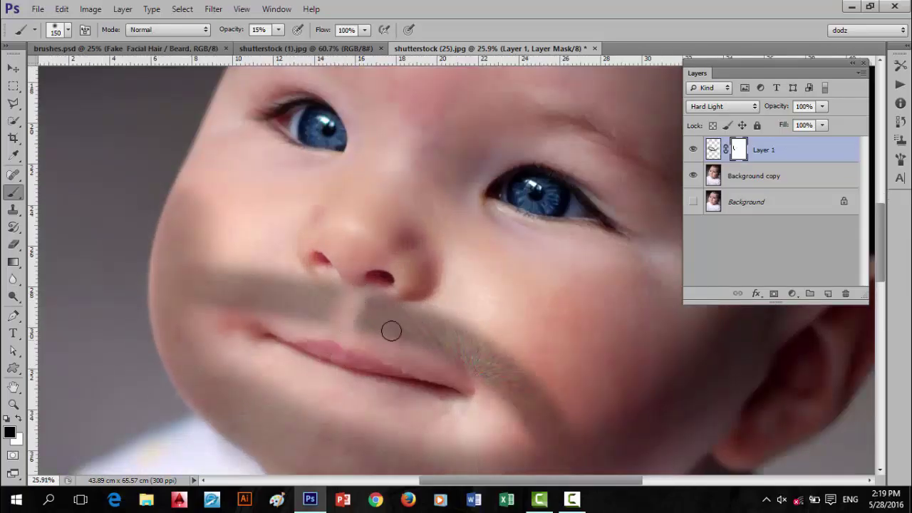
scroll(423, 339, "down", 1)
scroll(422, 339, "down", 3)
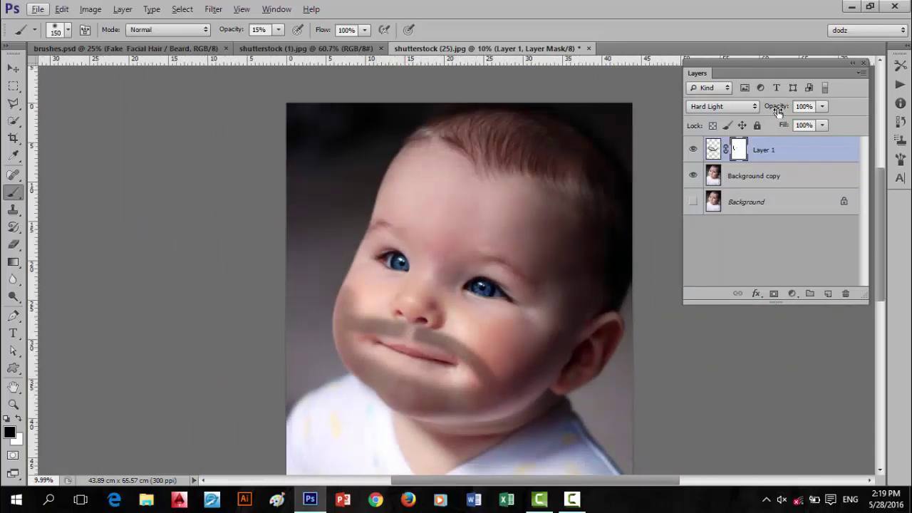
left_click_drag(783, 111, 761, 112)
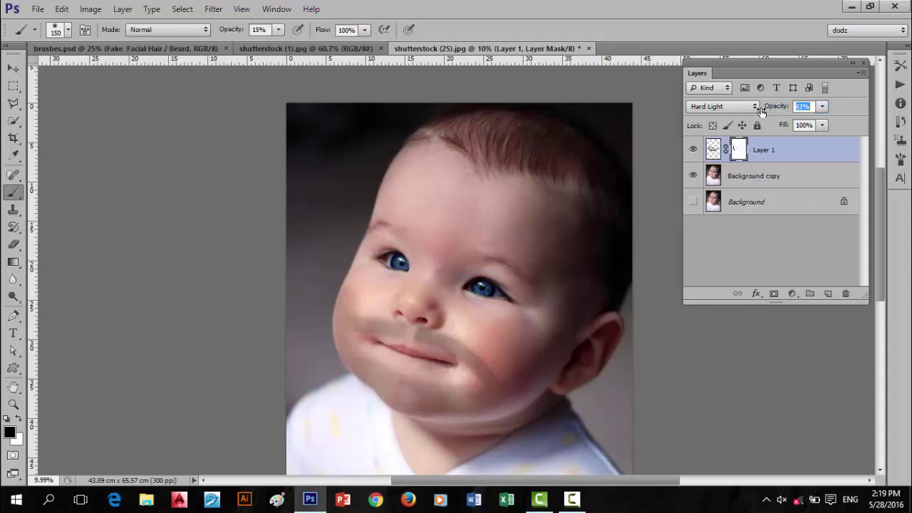
left_click(802, 107)
type("100")
key("Return")
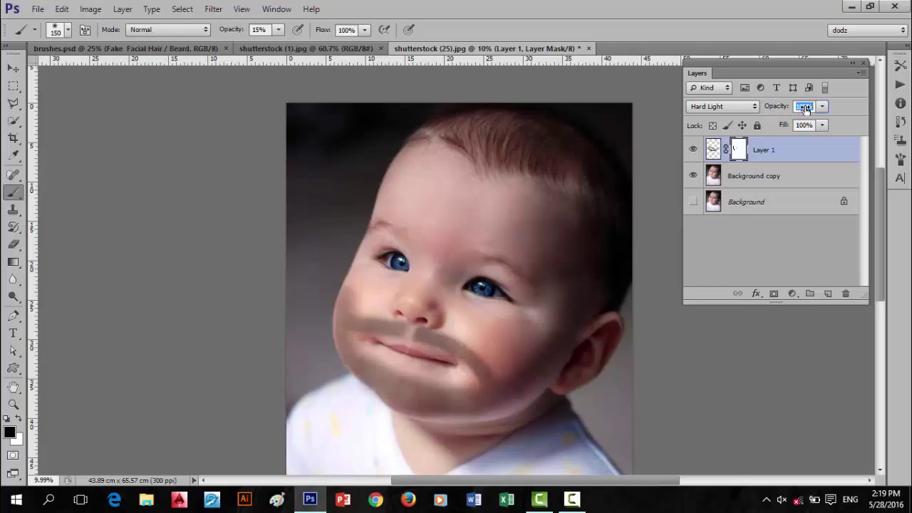
type("0")
key("Return")
type("69")
key("Return")
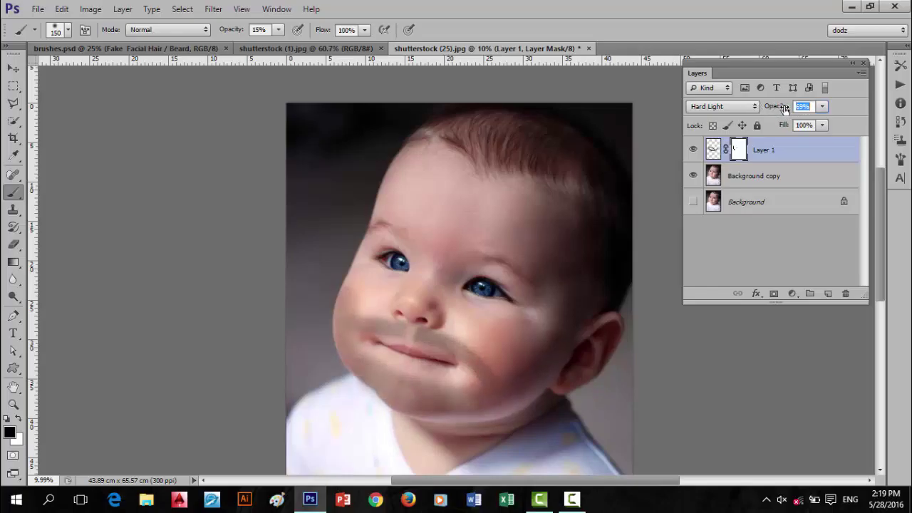
scroll(343, 394, "up", 2)
left_click_drag(779, 110, 775, 109)
scroll(509, 335, "down", 3)
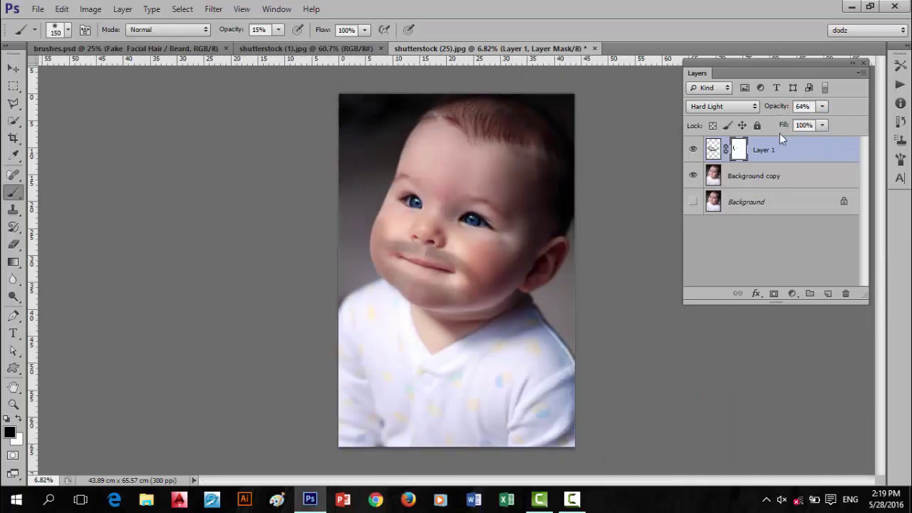
scroll(460, 276, "up", 1)
left_click_drag(778, 106, 788, 105)
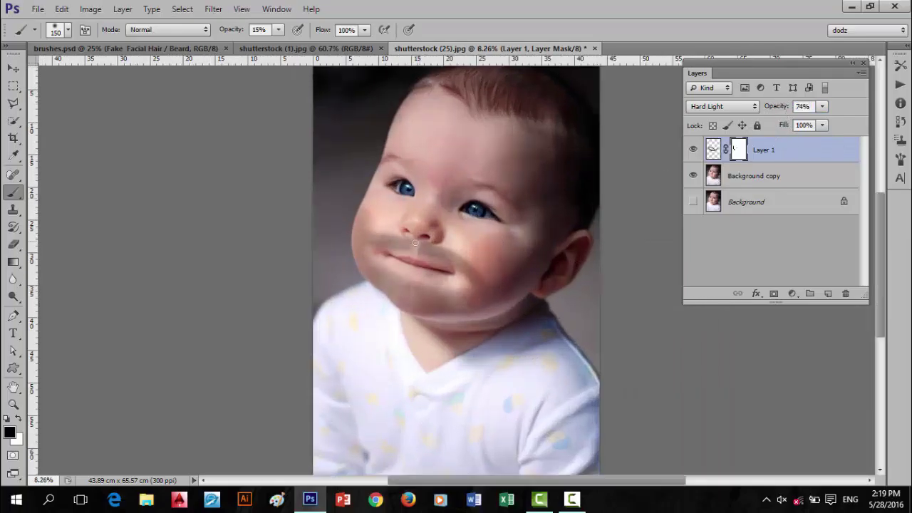
scroll(468, 249, "up", 2)
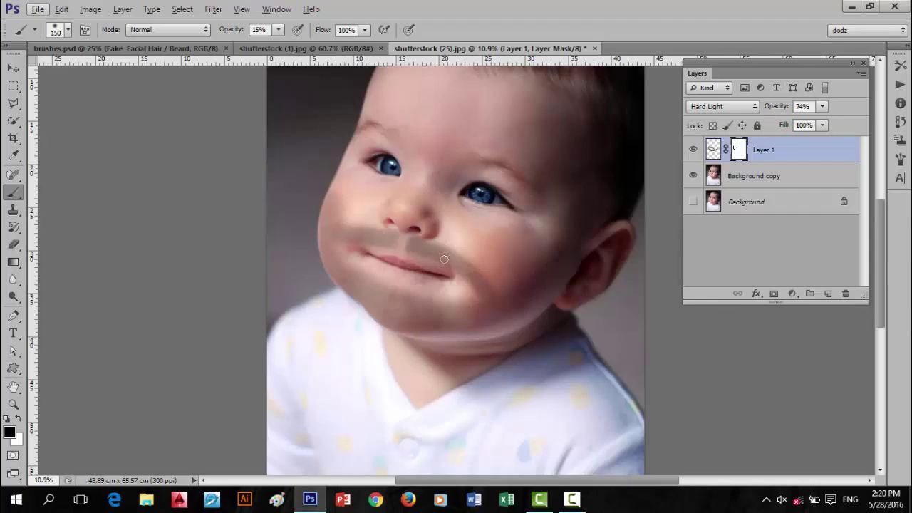
left_click_drag(774, 107, 786, 109)
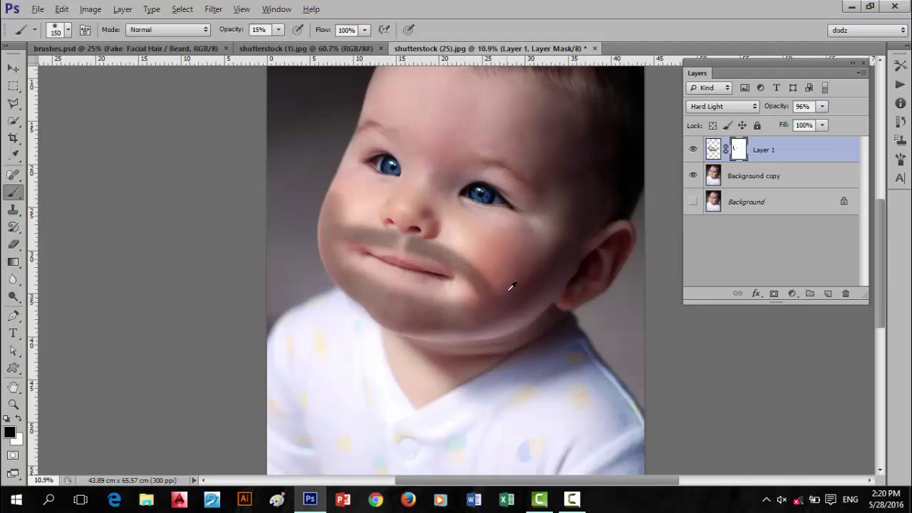
left_click_drag(478, 197, 524, 264)
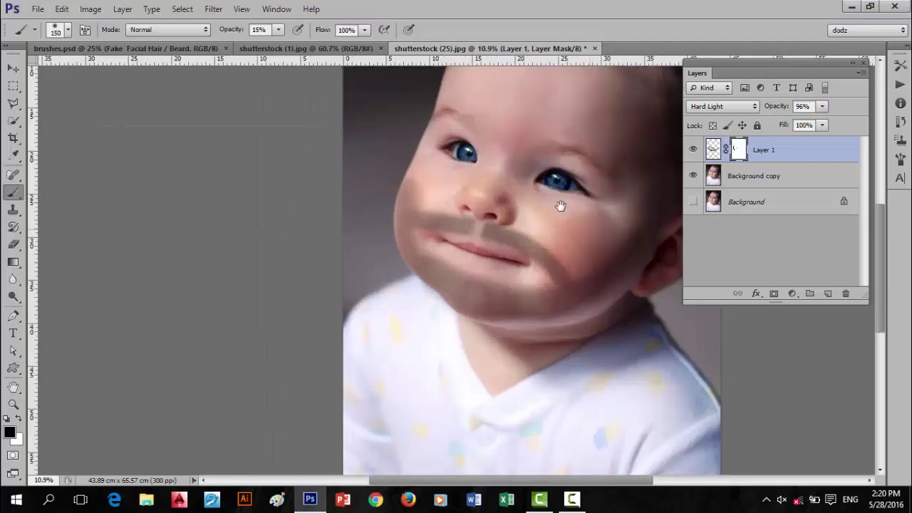
scroll(499, 213, "up", 5)
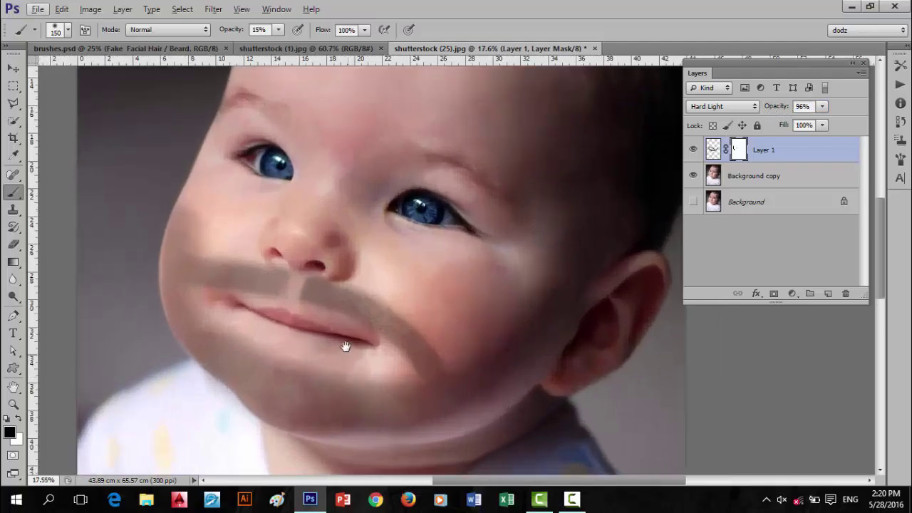
left_click_drag(345, 347, 346, 301)
scroll(356, 328, "down", 1)
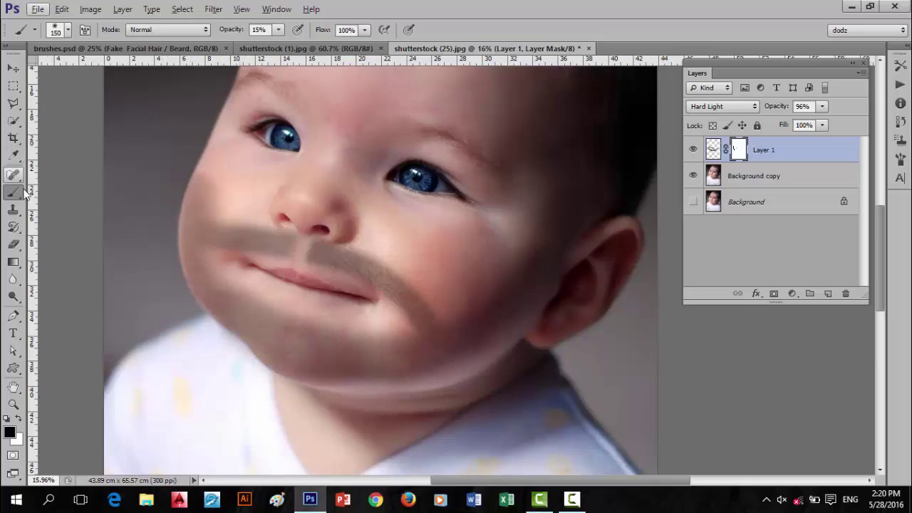
left_click(299, 48)
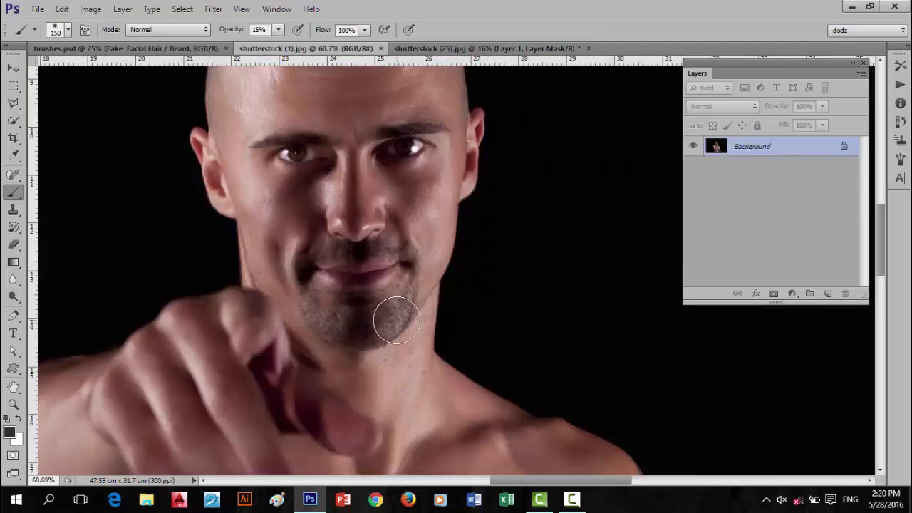
scroll(395, 321, "up", 5)
scroll(399, 308, "up", 2)
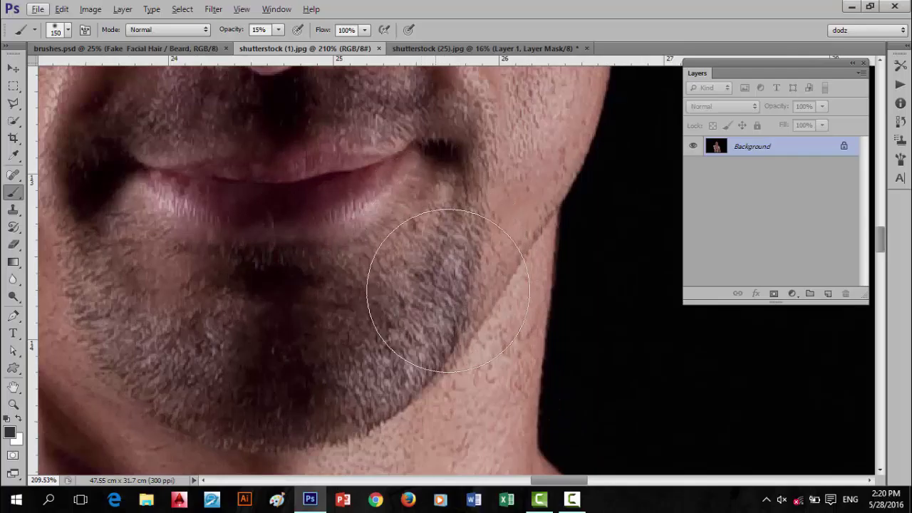
scroll(397, 278, "down", 3)
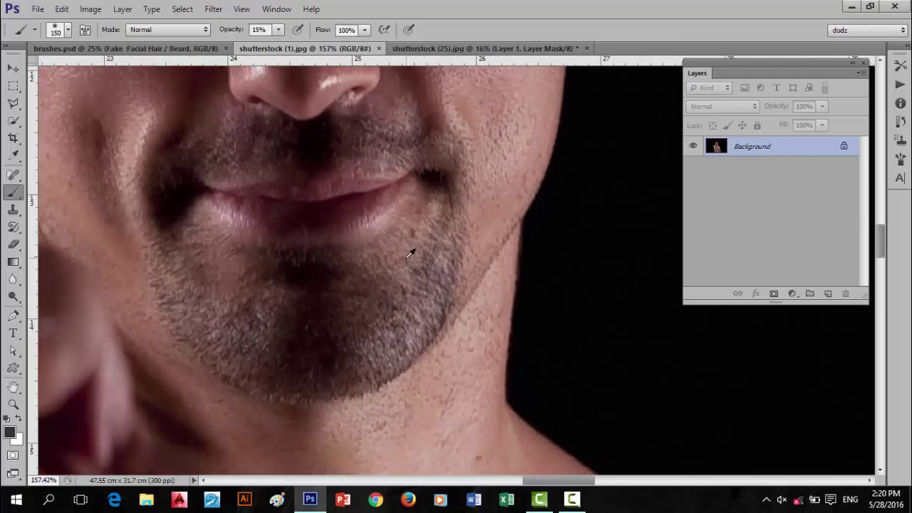
scroll(398, 280, "down", 1)
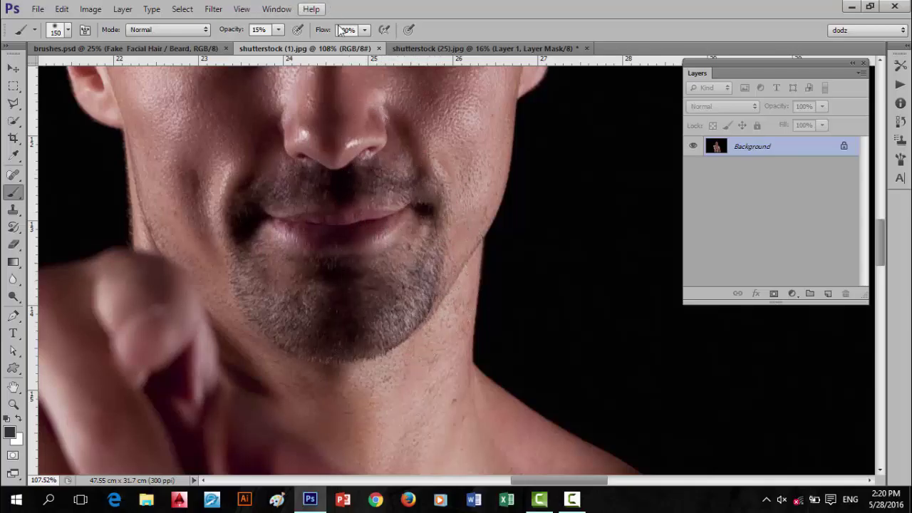
left_click(437, 51)
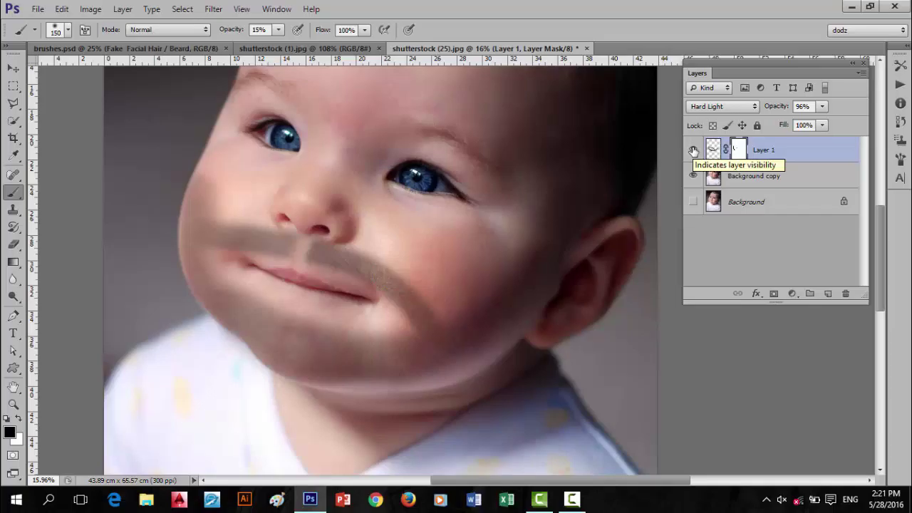
Group Background copy and Layer 1 as 'b1' and hide it, leaving the beardless Background visible.
left_click(790, 175, "shift")
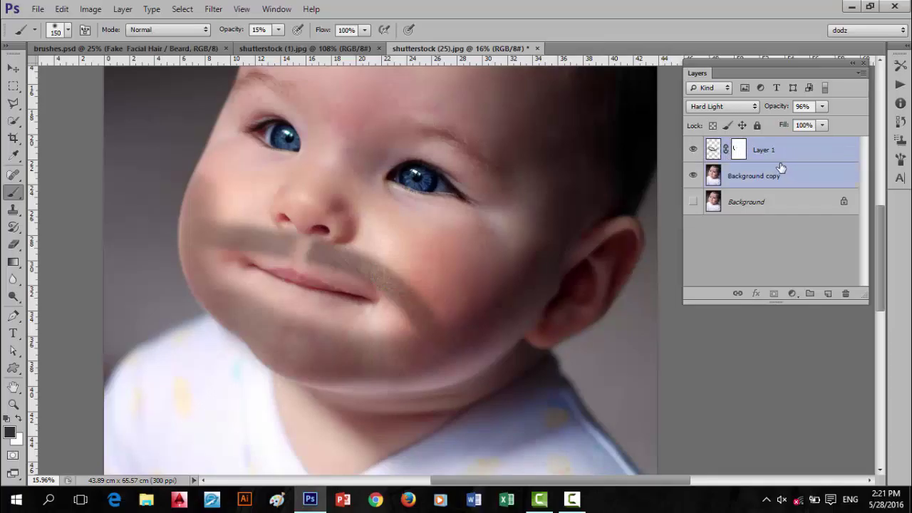
key("ctrl+g")
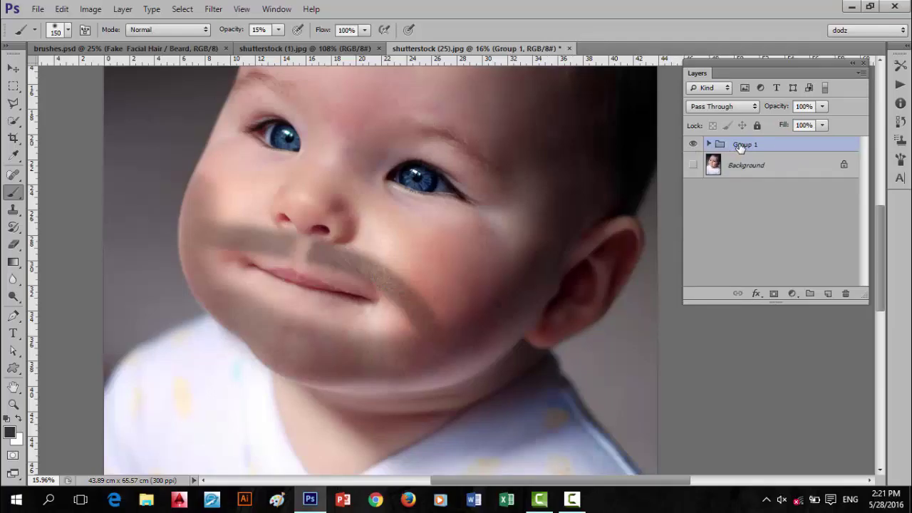
double_click(740, 144)
type("b1")
left_click(792, 169)
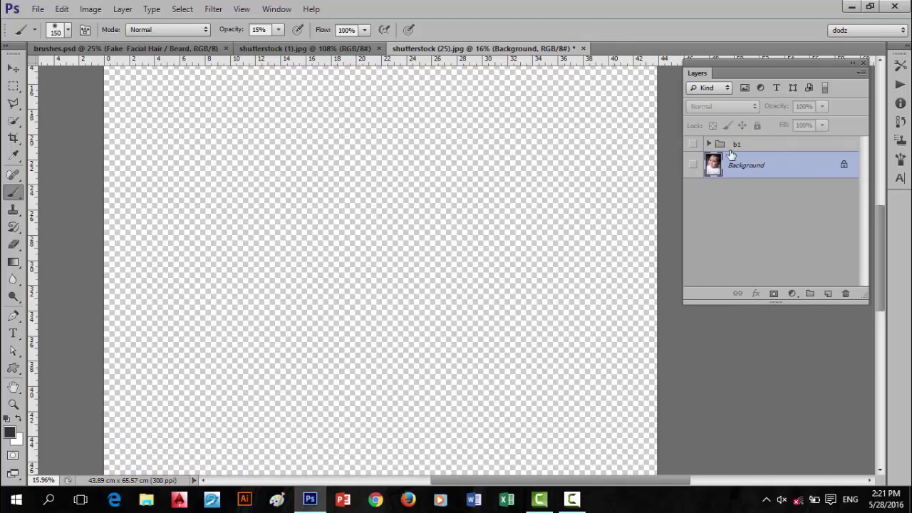
left_click(691, 165)
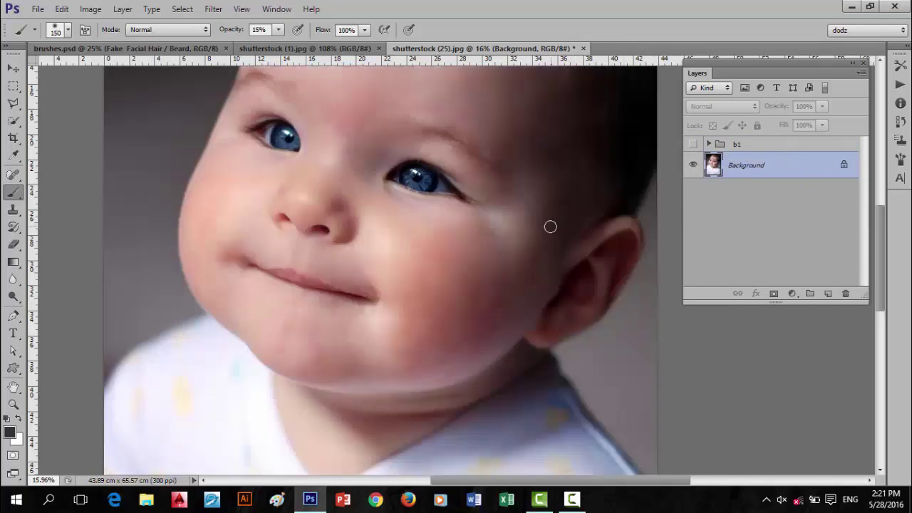
scroll(550, 227, "up", 2)
Add a new empty Layer 2 above the Background.
left_click(828, 293)
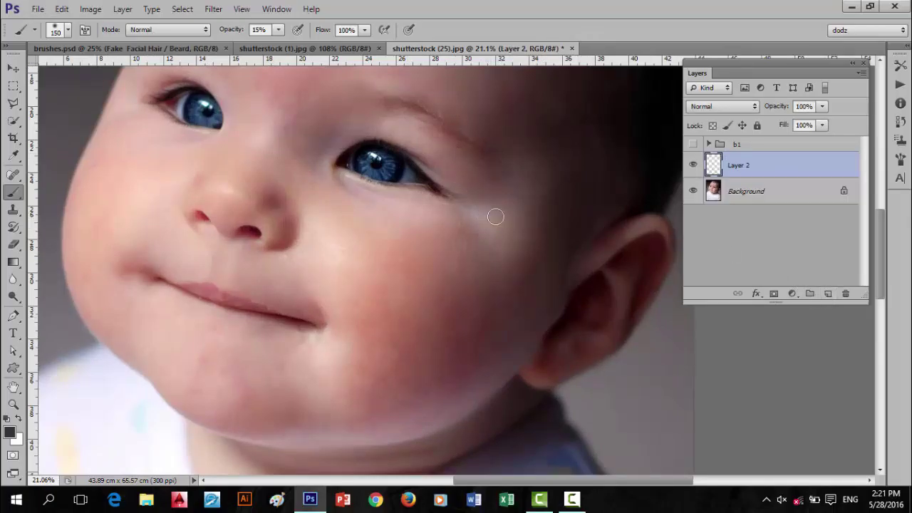
scroll(352, 214, "down", 2)
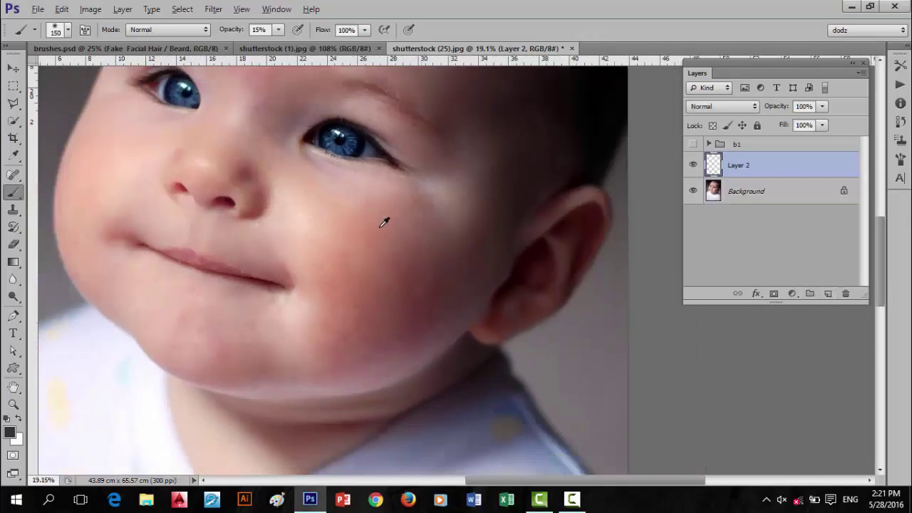
scroll(384, 222, "down", 3)
left_click_drag(302, 152, 257, 178)
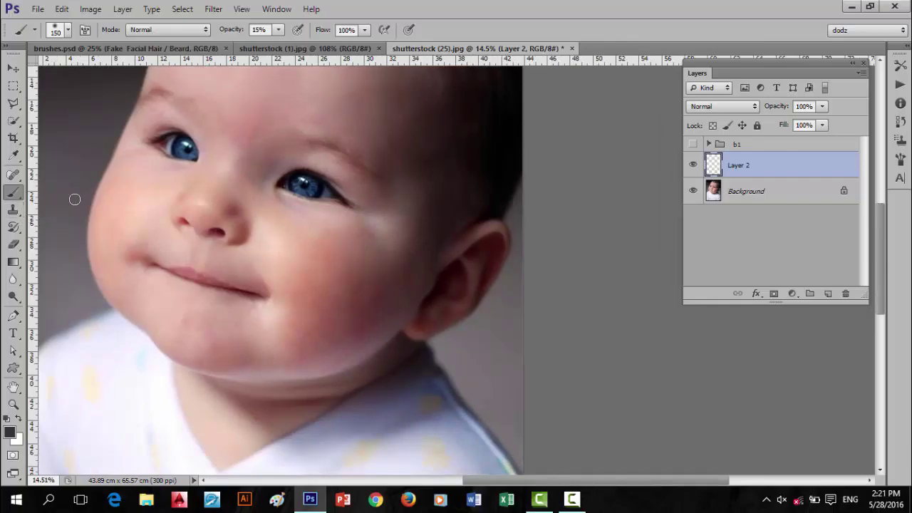
scroll(366, 358, "up", 2)
scroll(366, 358, "up", 1)
left_click_drag(122, 214, 214, 228)
scroll(410, 249, "up", 3)
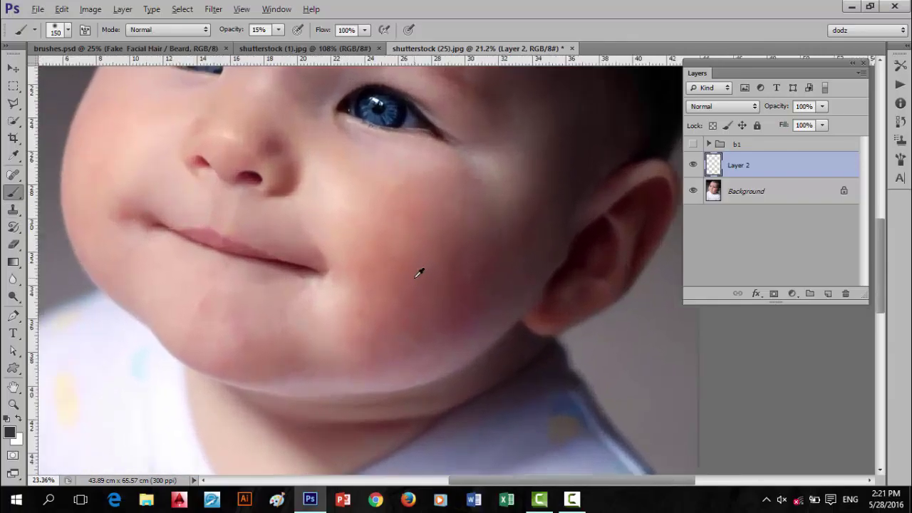
Set the brush size to 28 px and its opacity to 100%.
right_click(387, 233)
mouse_move(485, 266)
left_mouse_down()
mouse_move(481, 258)
mouse_move(422, 263)
left_mouse_up()
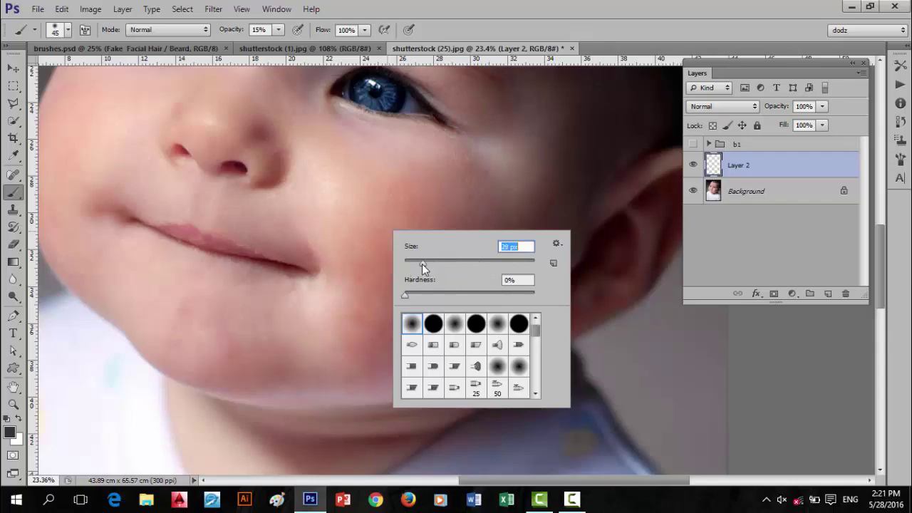
left_click(369, 265)
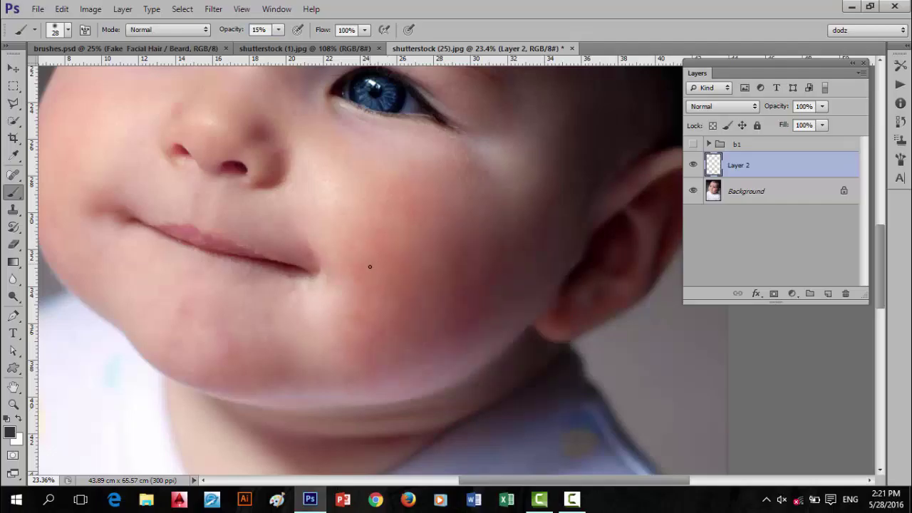
scroll(377, 279, "up", 2)
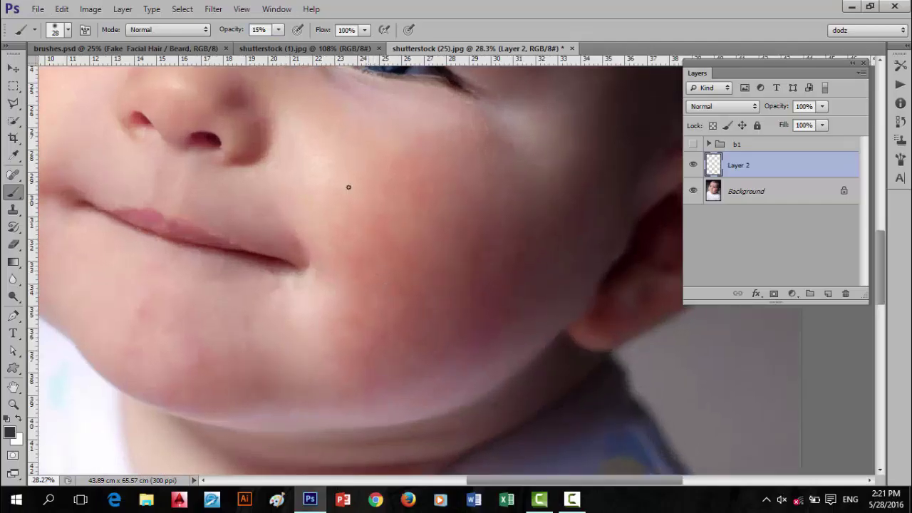
left_click_drag(232, 34, 270, 77)
left_click(9, 431)
Set the foreground colour to a near-black shade.
left_click(401, 437)
left_click_drag(401, 437, 406, 426)
left_click(719, 266)
key("b")
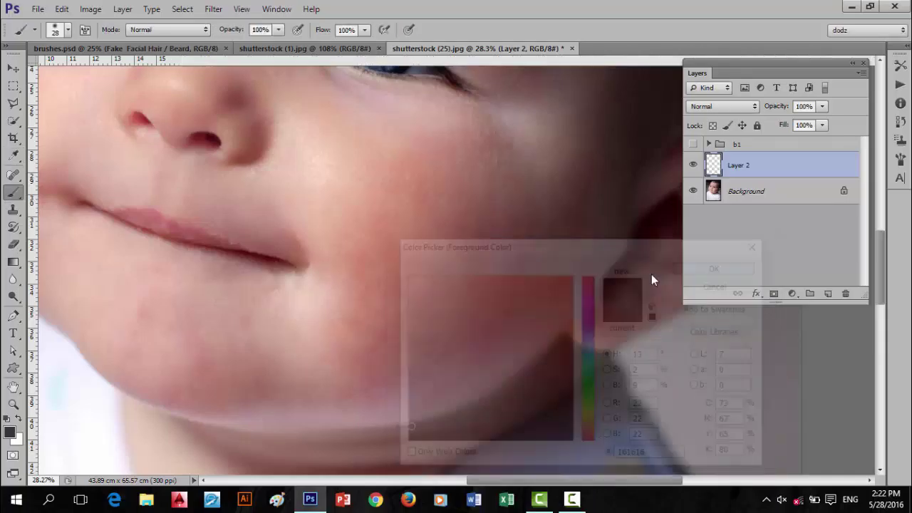
Paint a short curved hair stroke on the cheek, then undo the attempt.
mouse_move(380, 259)
left_mouse_down()
mouse_move(426, 271)
mouse_move(385, 282)
left_mouse_up()
scroll(511, 265, "down", 5)
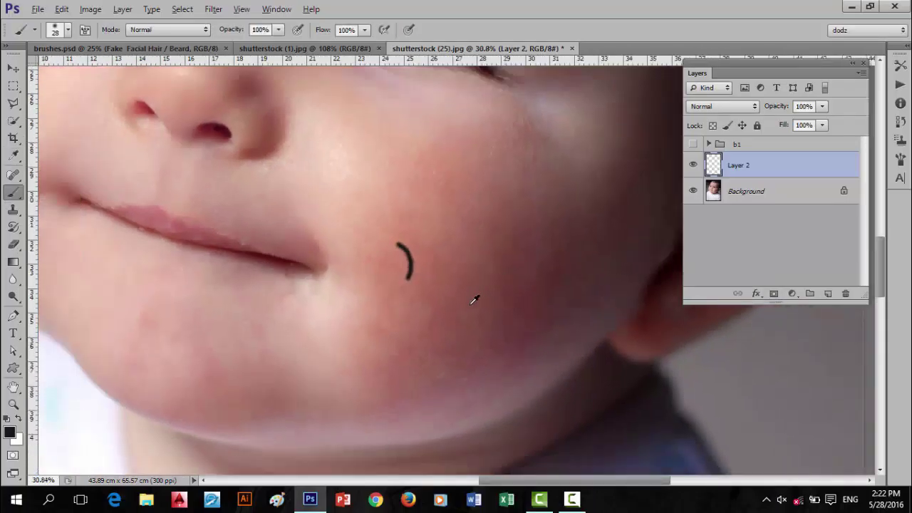
key("alt")
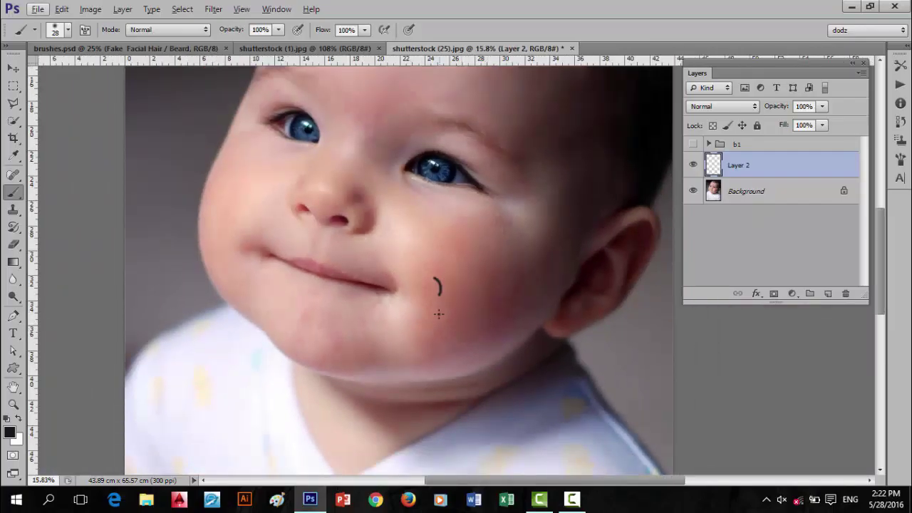
key("ctrl+z")
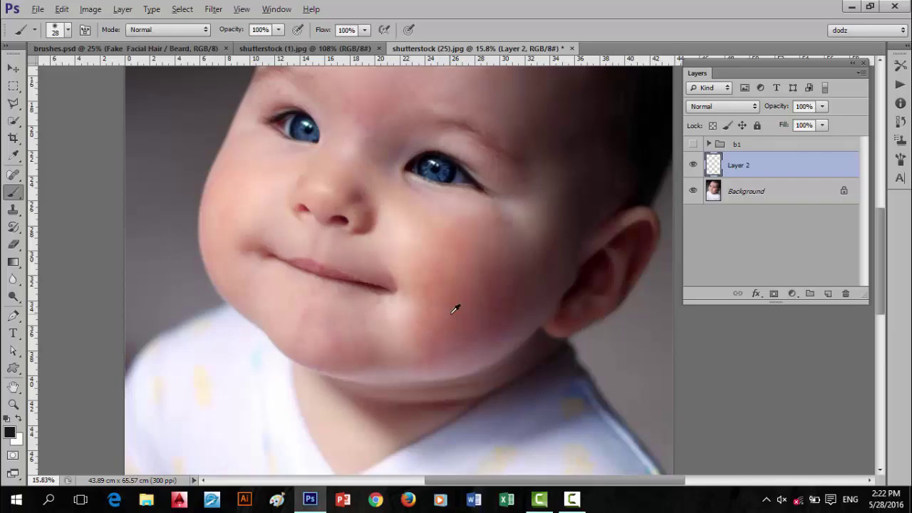
scroll(485, 307, "up", 1)
Shrink the brush to 14 px and retry the curved cheek stroke, undoing failed tries.
right_click(487, 302)
left_click_drag(488, 301, 479, 296)
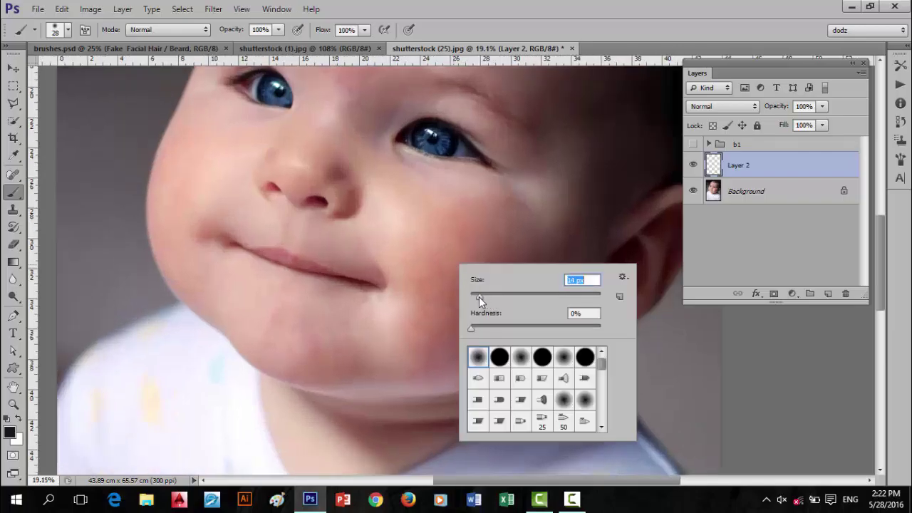
left_click_drag(425, 268, 441, 289)
key("ctrl+z")
scroll(464, 316, "up", 3)
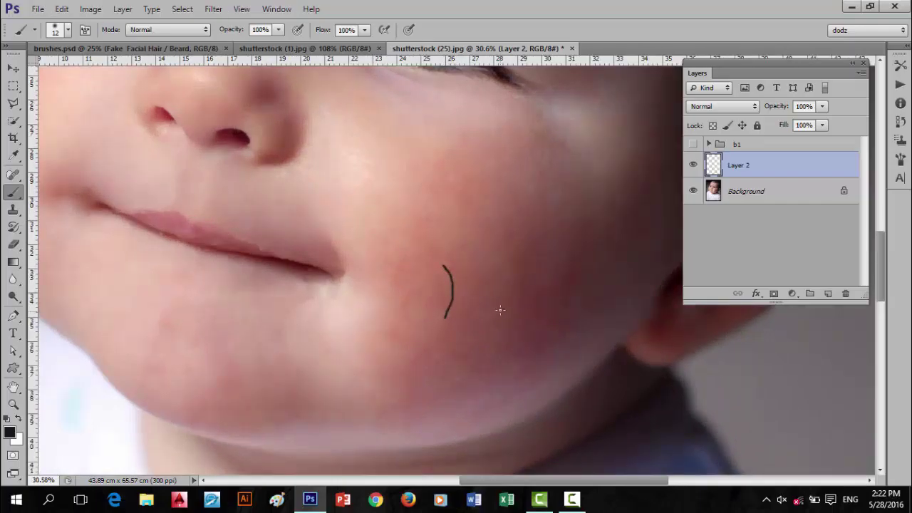
key("ctrl+z")
key("ctrl+z")
scroll(480, 287, "down", 3)
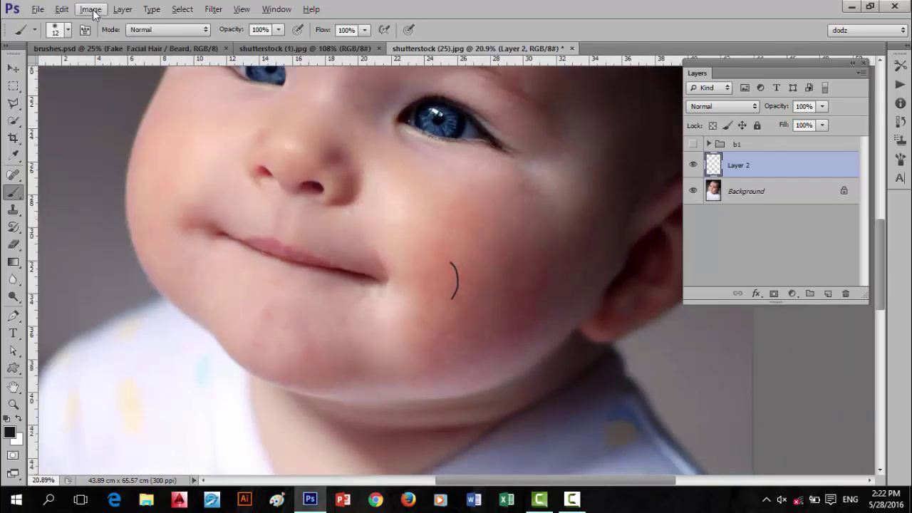
left_click(62, 9)
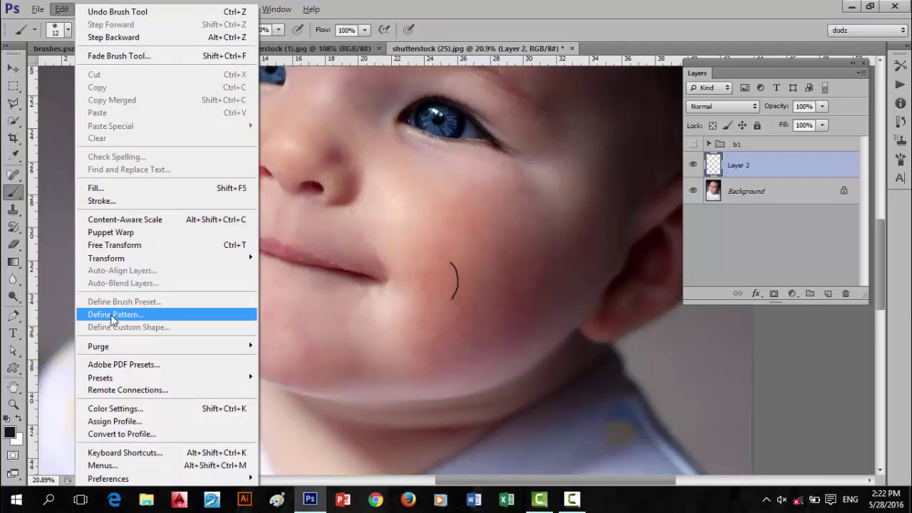
left_click(523, 5)
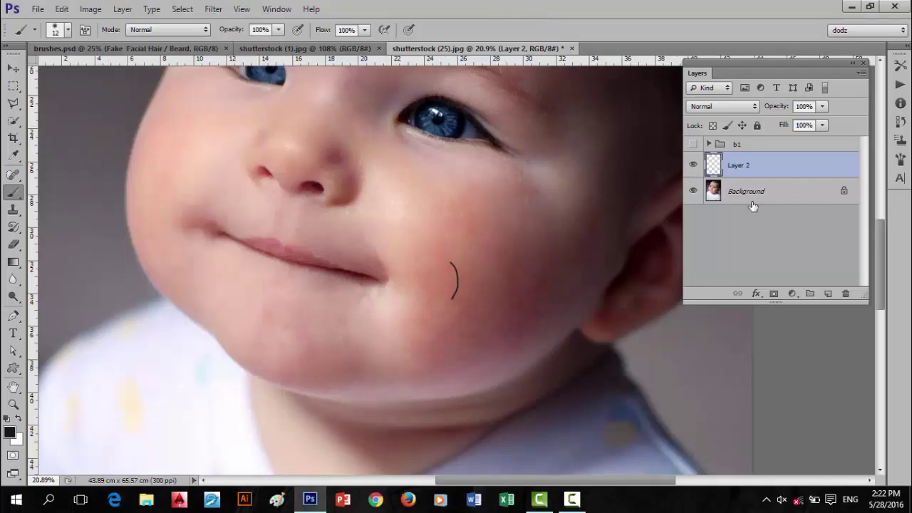
Make a rectangular selection around the hair stroke and add a new Layer 3.
left_click(12, 88)
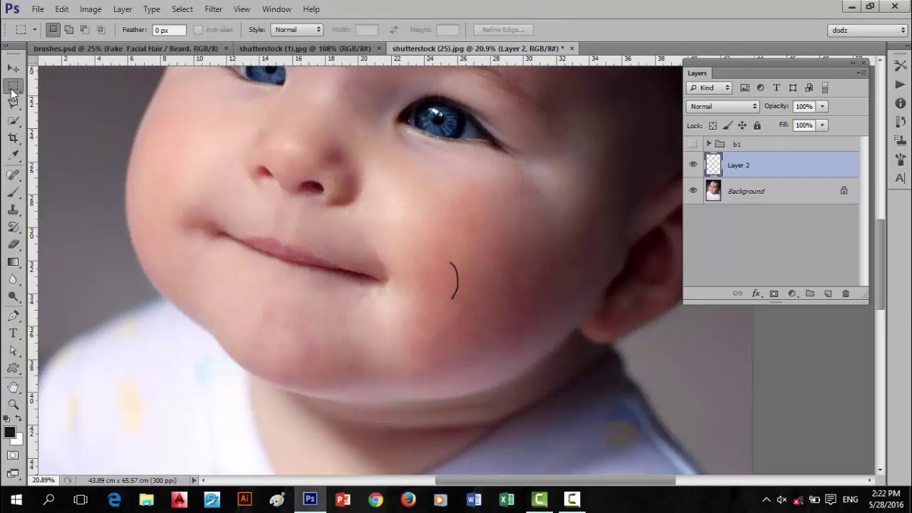
mouse_move(422, 244)
left_mouse_down()
mouse_move(468, 281)
mouse_move(484, 320)
left_mouse_up()
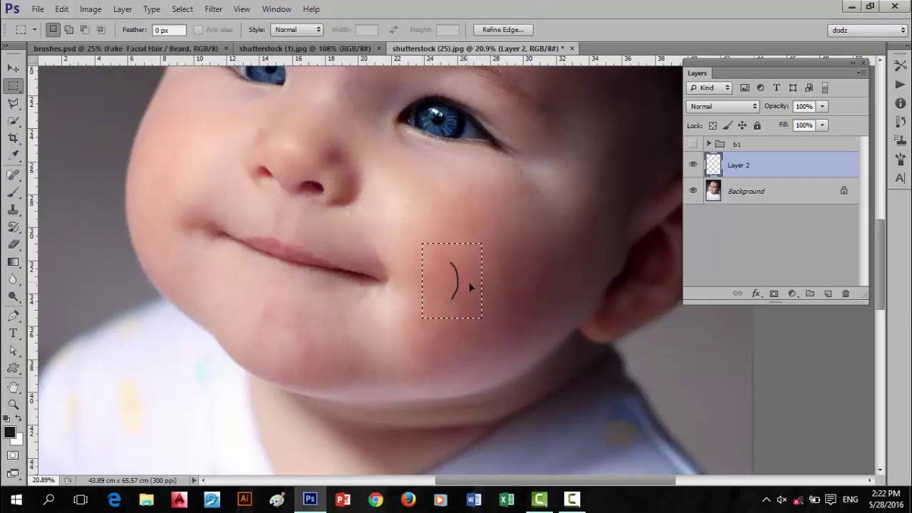
left_click(827, 299)
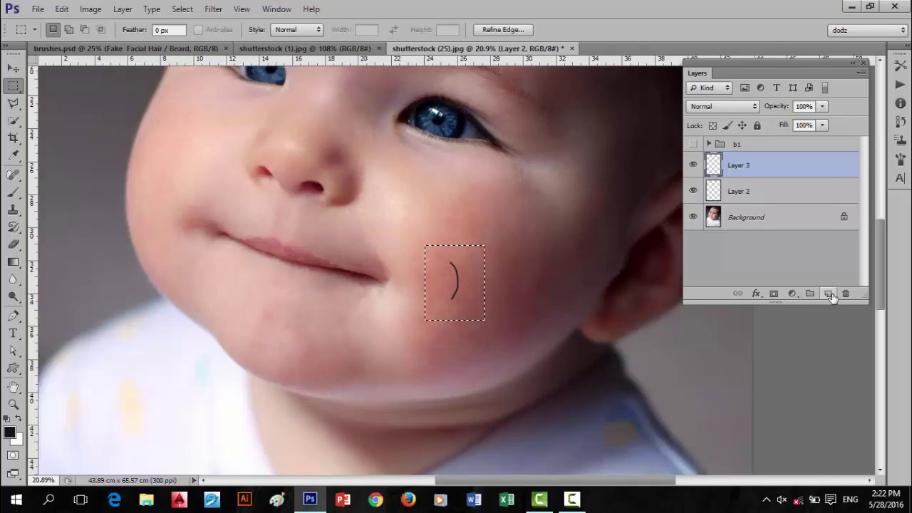
Rename Layer 2 to 'texture hair'.
double_click(741, 191)
type("te")
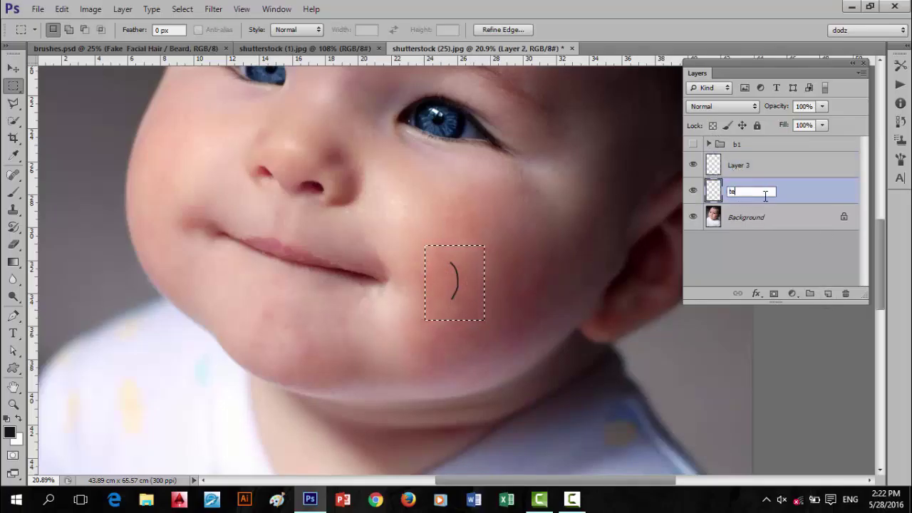
type("xture")
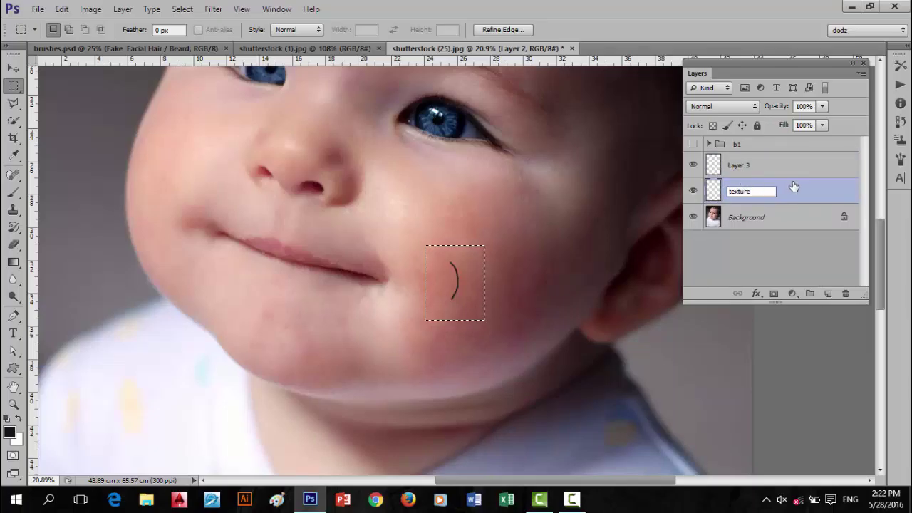
key("Return")
left_click(695, 191)
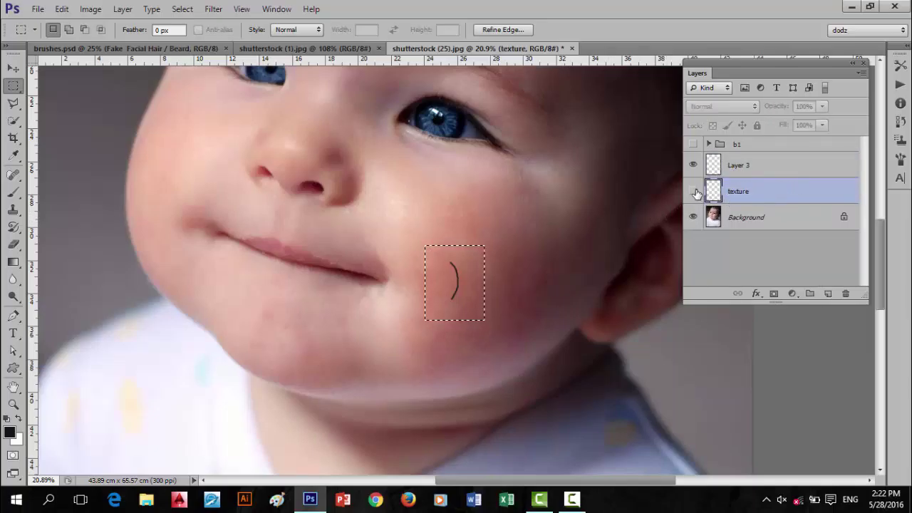
left_click(695, 191)
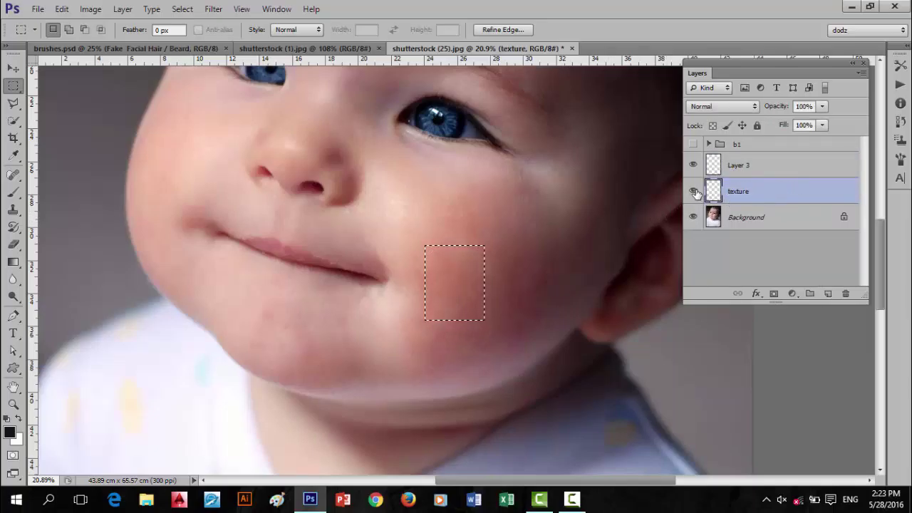
double_click(744, 192)
left_click(752, 191)
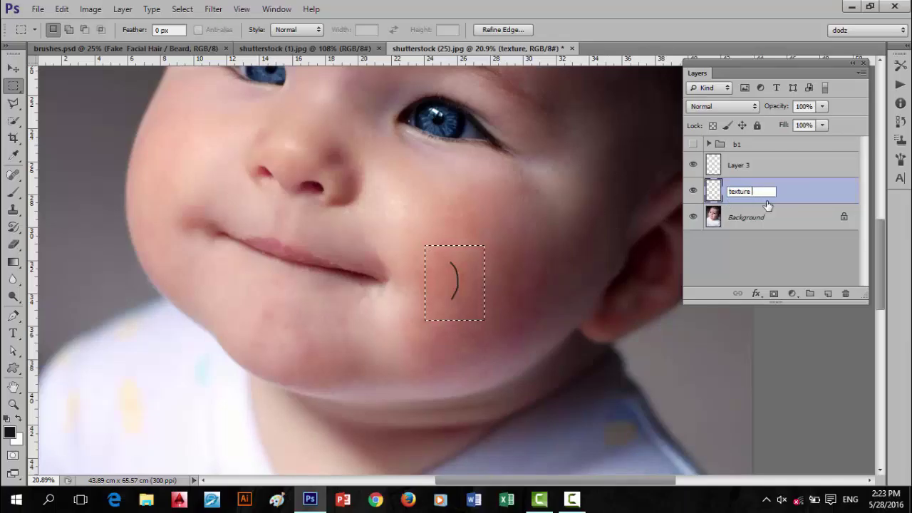
type("hair")
left_click(771, 165)
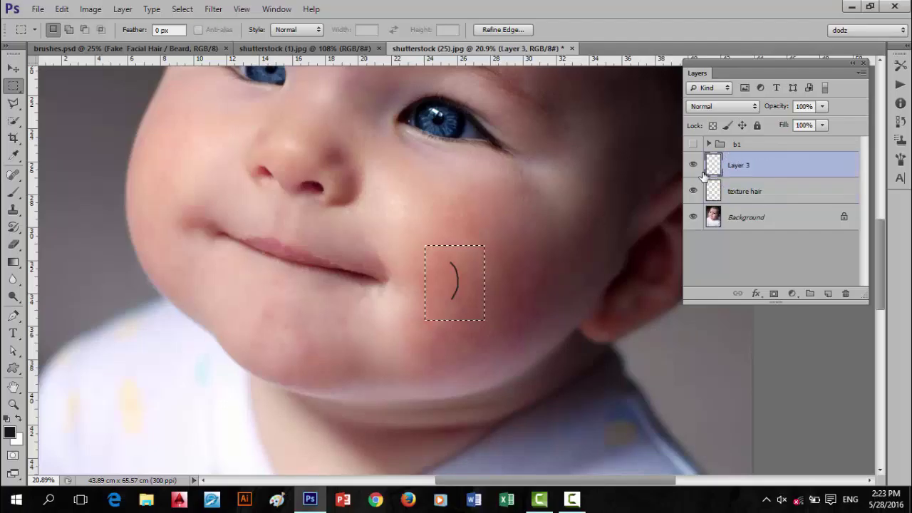
Fill the rectangular selection on Layer 3 with white, then deselect.
right_click(451, 278)
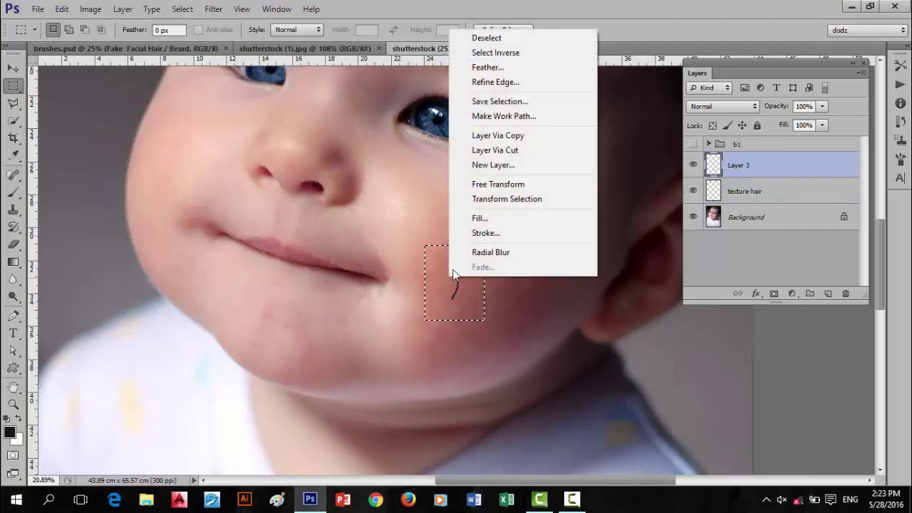
left_click(497, 220)
left_click(529, 137)
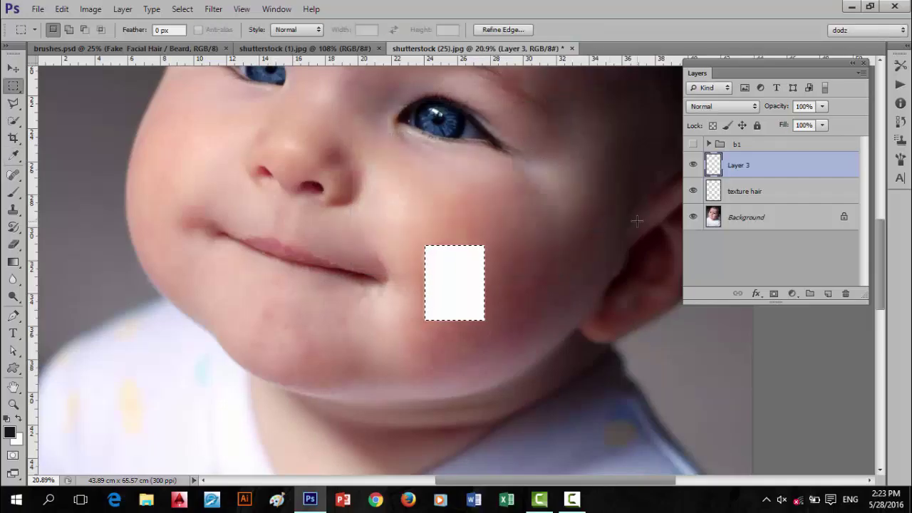
key("ctrl+d")
Move texture hair above Layer 3, reload the rectangle selection, and rename Layer 3 'rec'.
left_click_drag(774, 196, 773, 160)
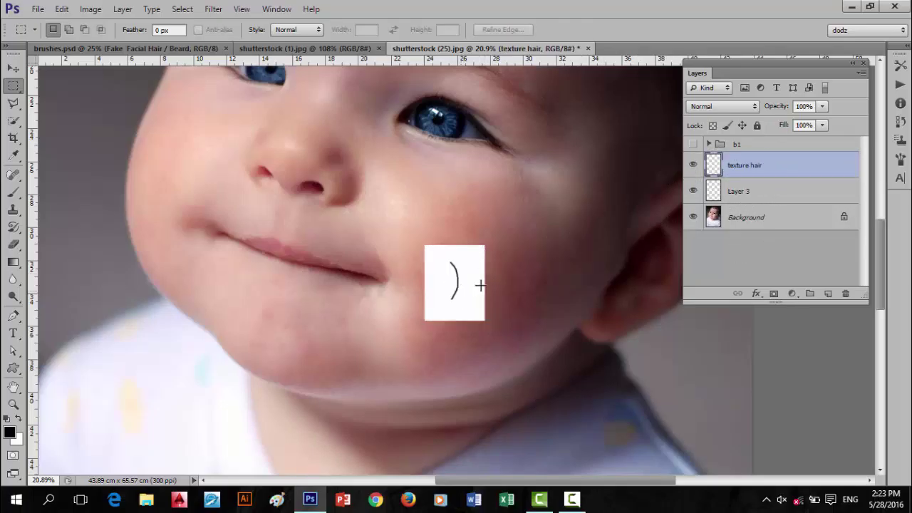
left_click(720, 192, "ctrl")
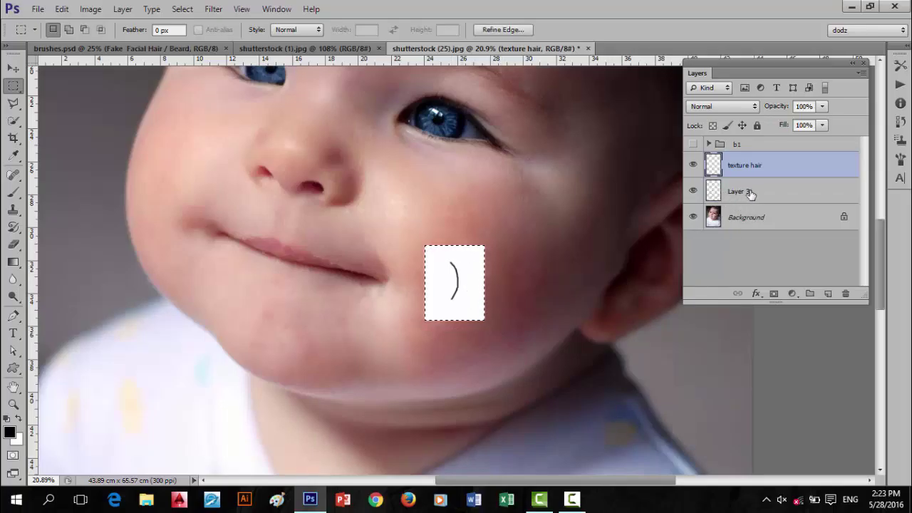
double_click(741, 192)
type("r")
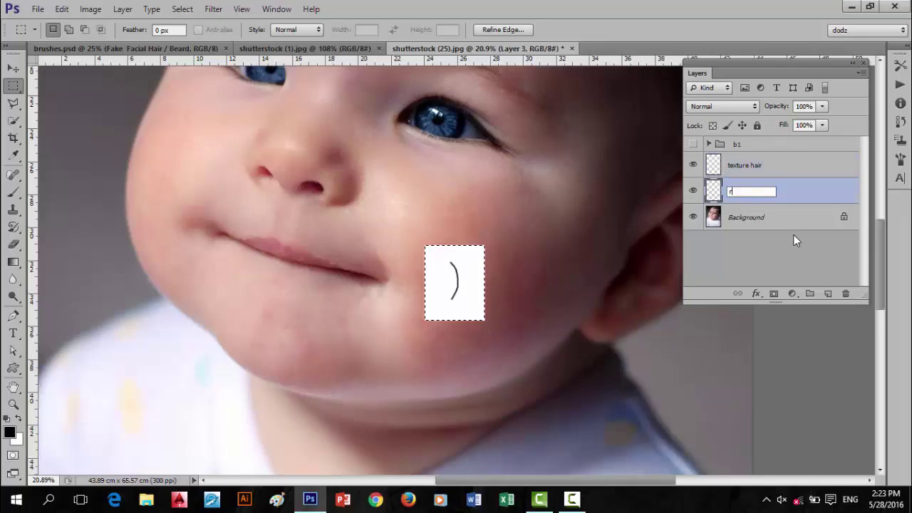
type("ec")
key("Return")
left_click(798, 178)
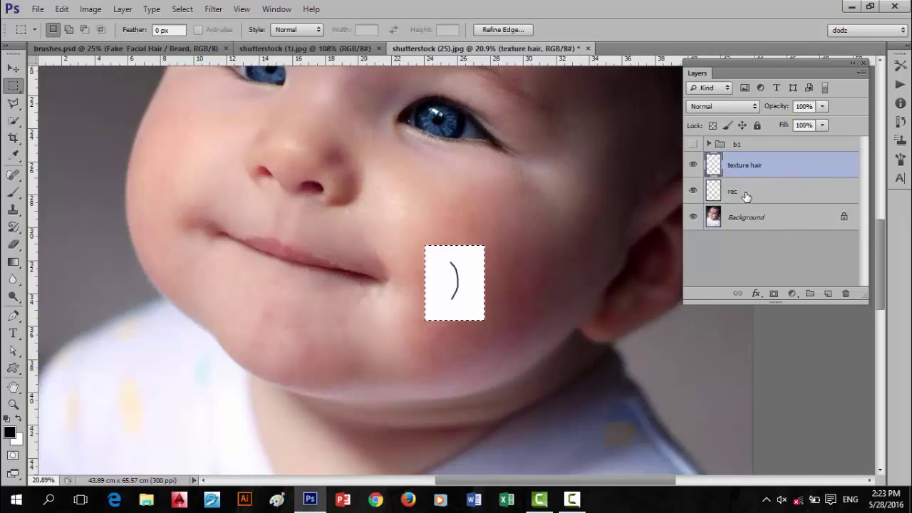
left_click(746, 193)
left_click(734, 162)
Define a brush preset named 'hair' from the selected hair curve via Edit > Define Brush Preset.
left_click(58, 10)
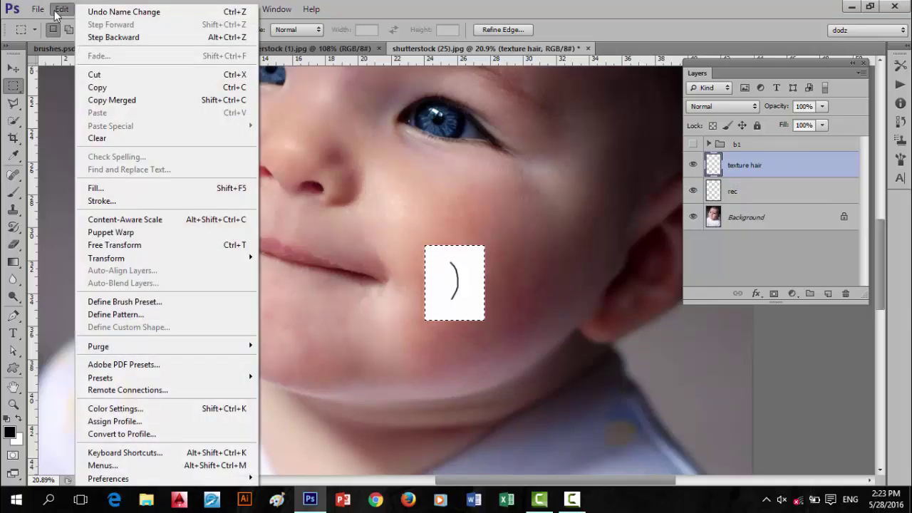
left_click(133, 305)
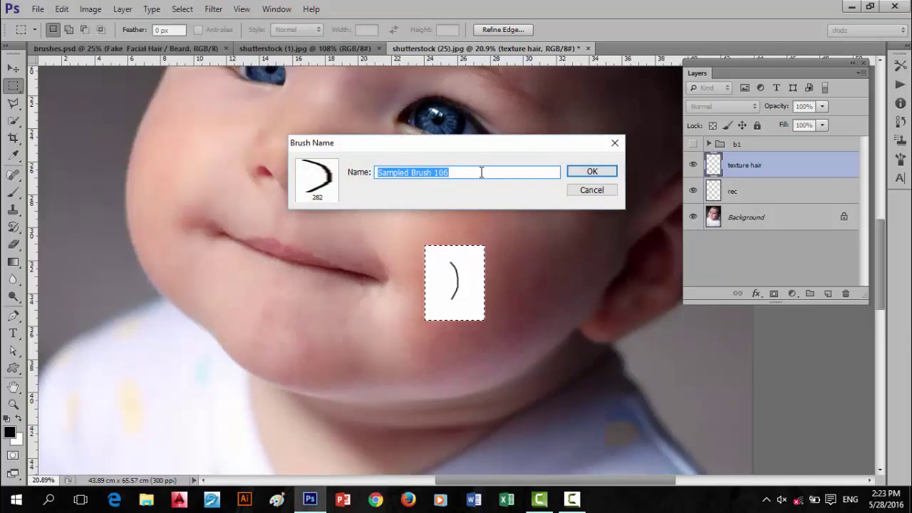
type("hair")
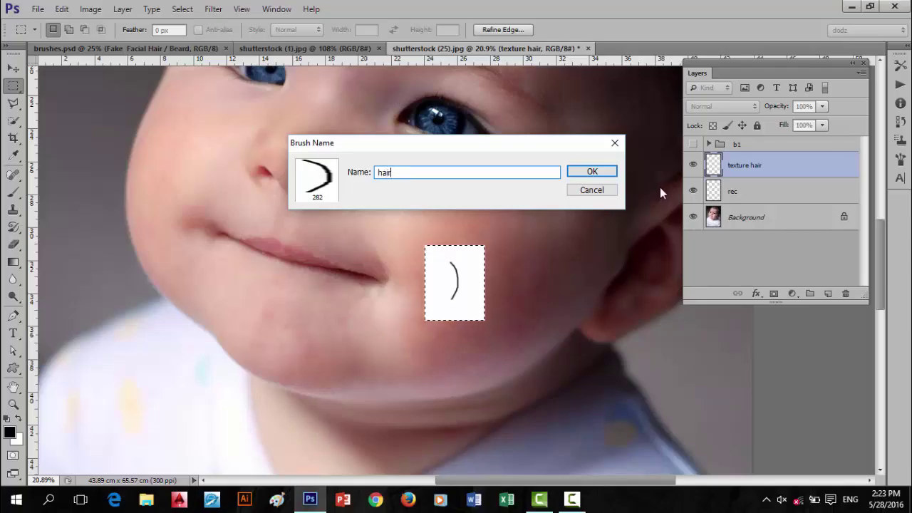
left_click(595, 175)
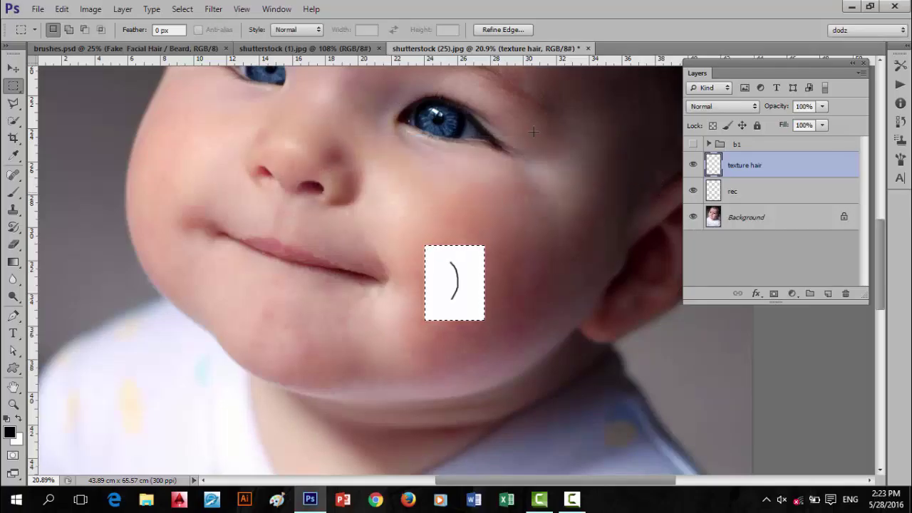
Deselect and pick the new 282 px hair brush preset.
key("ctrl+d")
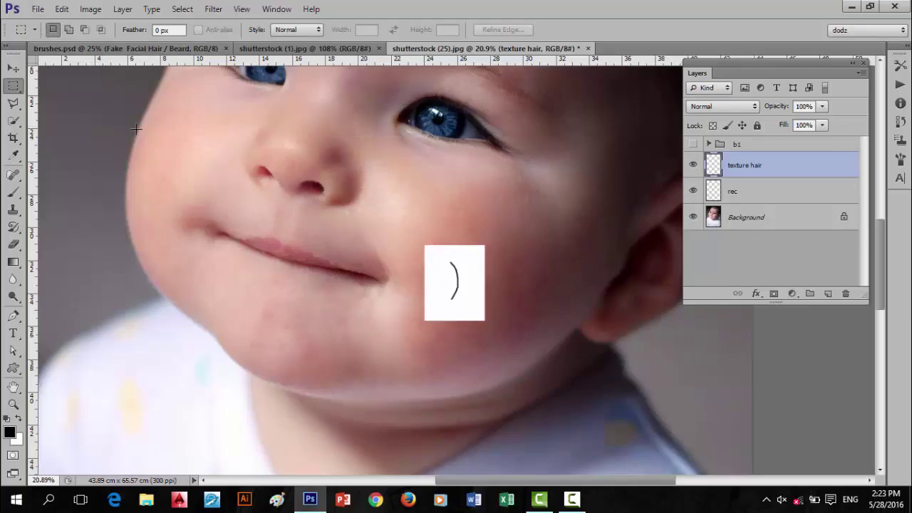
key("b")
right_click(327, 212)
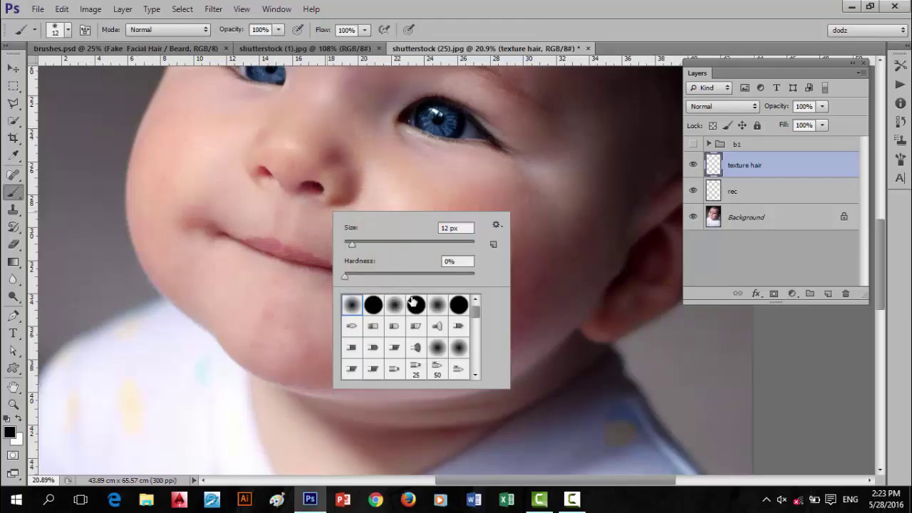
left_click_drag(477, 324, 474, 371)
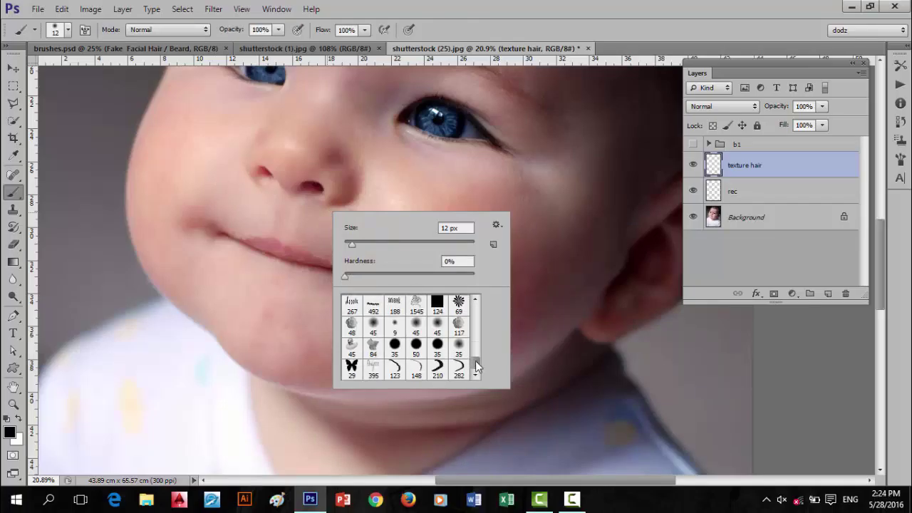
mouse_move(477, 367)
left_mouse_down()
mouse_move(473, 319)
mouse_move(480, 371)
left_mouse_up()
left_click(459, 370)
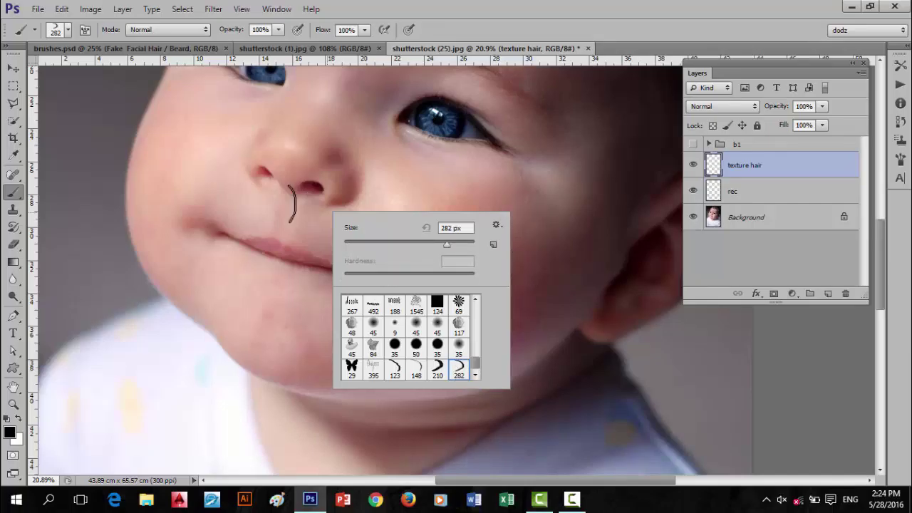
Paint hair strands down the cheek, hide rec and texture hair, and add a new layer.
left_click(573, 210)
left_click_drag(561, 228, 509, 288)
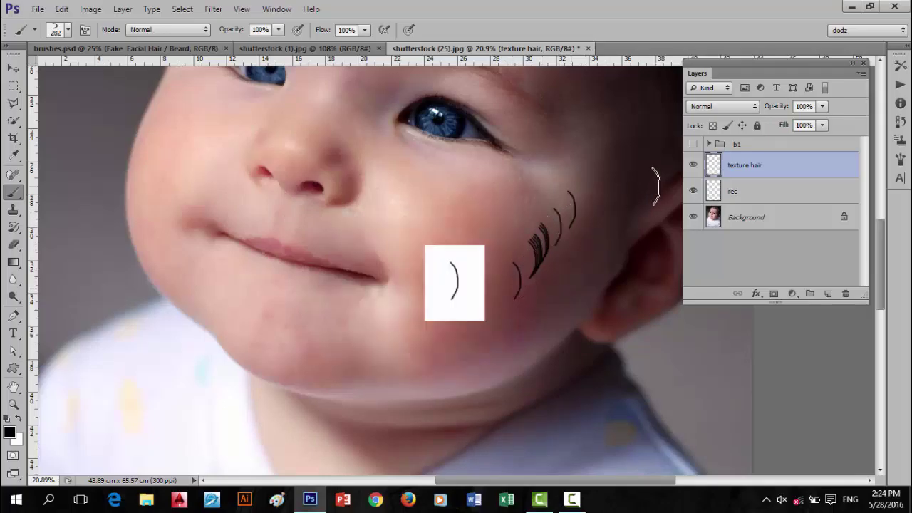
left_click(692, 191)
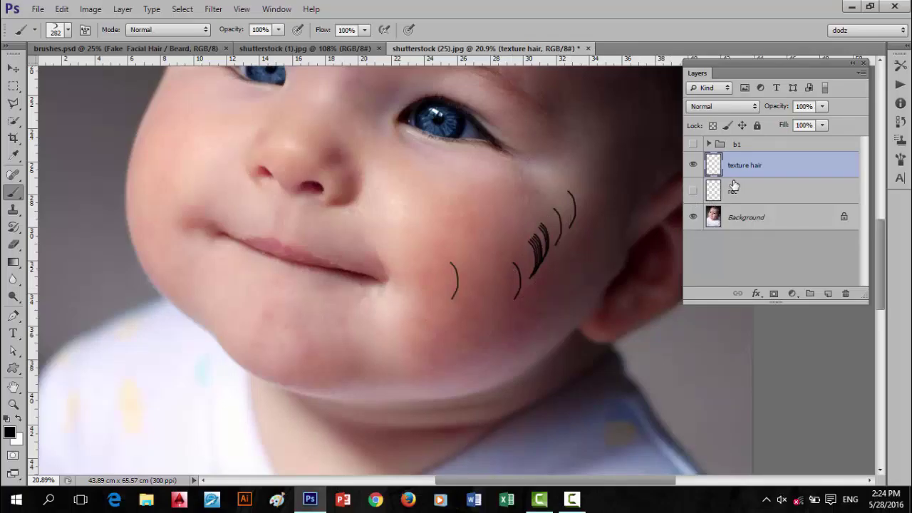
left_click(693, 165)
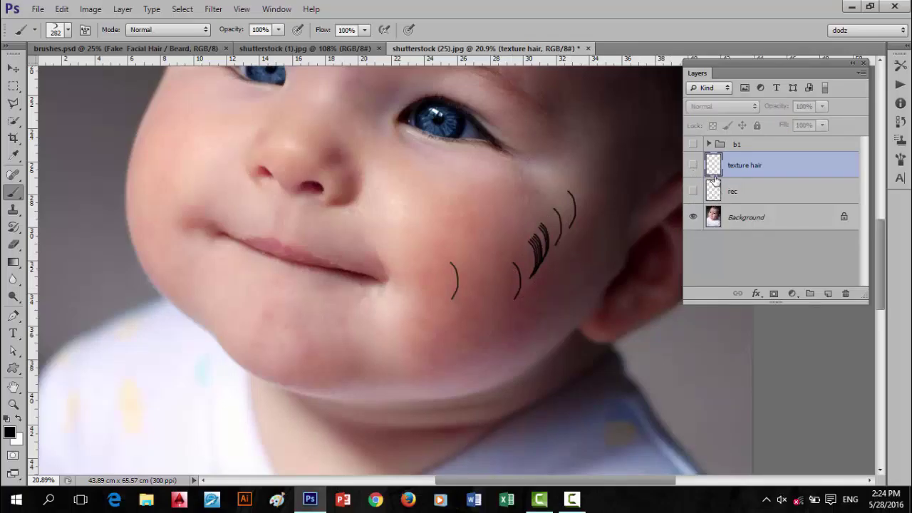
left_click(828, 294)
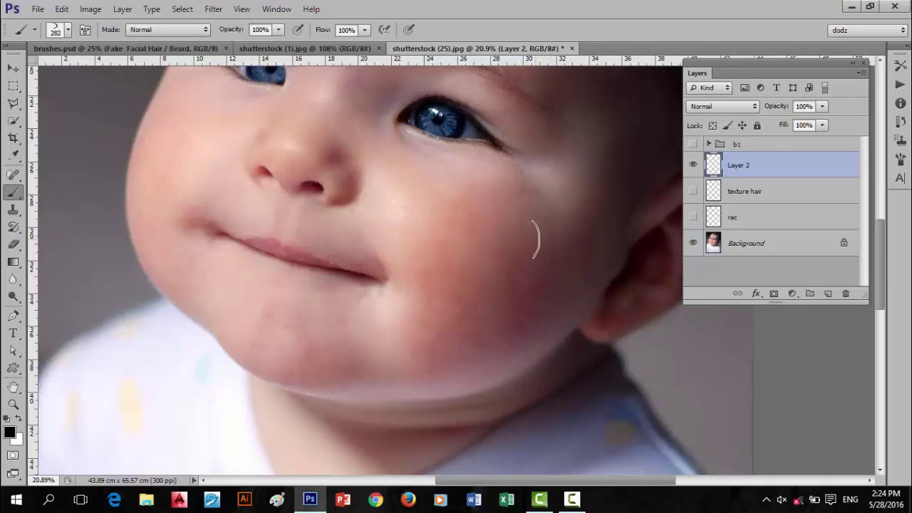
Stamp a run of hair strands along the cheek with the hair brush.
left_click(534, 239)
left_click(524, 245)
left_click(516, 253)
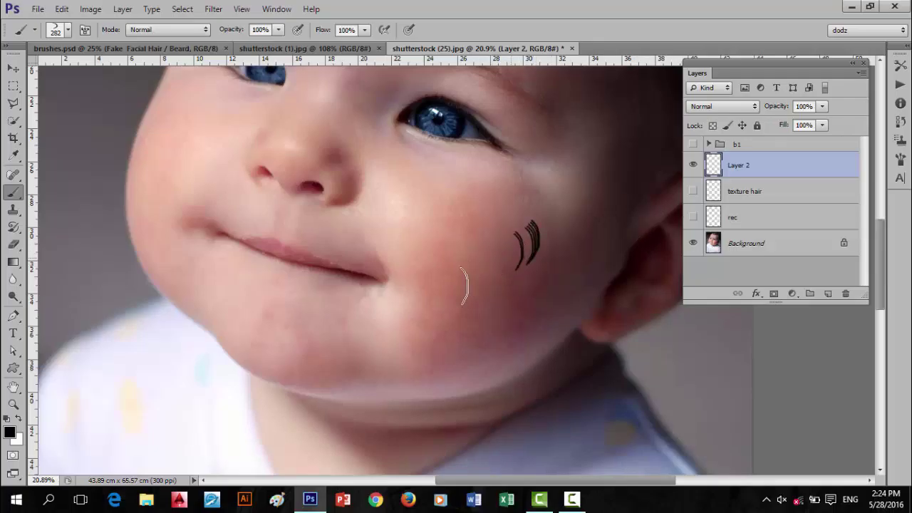
left_click(508, 257)
left_click(499, 264)
left_click(491, 269)
left_click(475, 275)
left_click(468, 316, "shift")
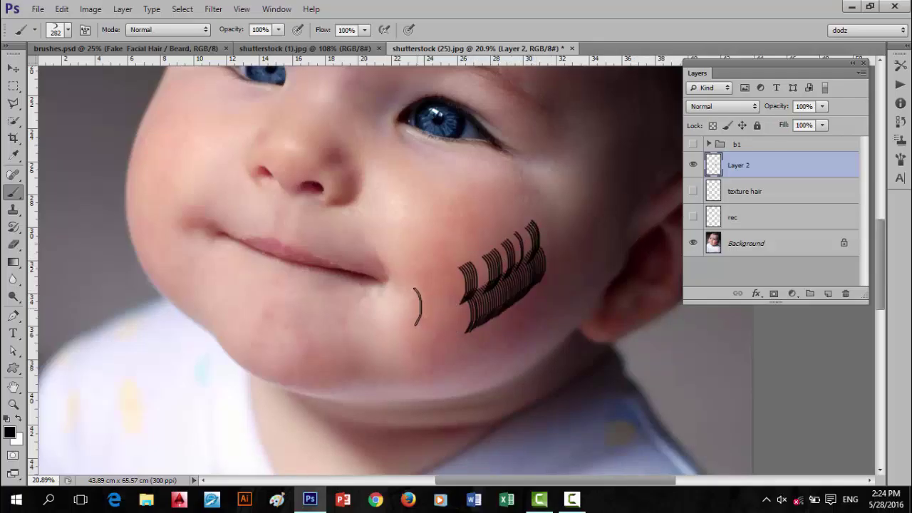
left_click(10, 199)
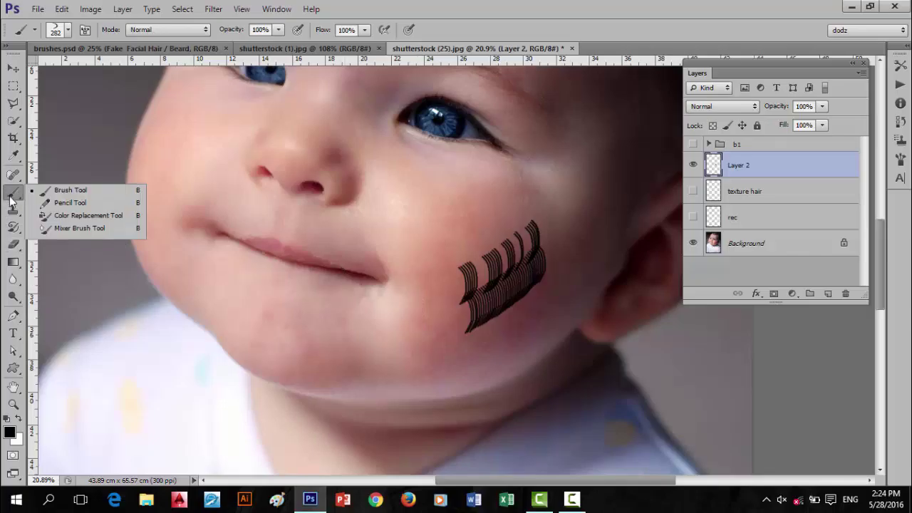
left_click(68, 30)
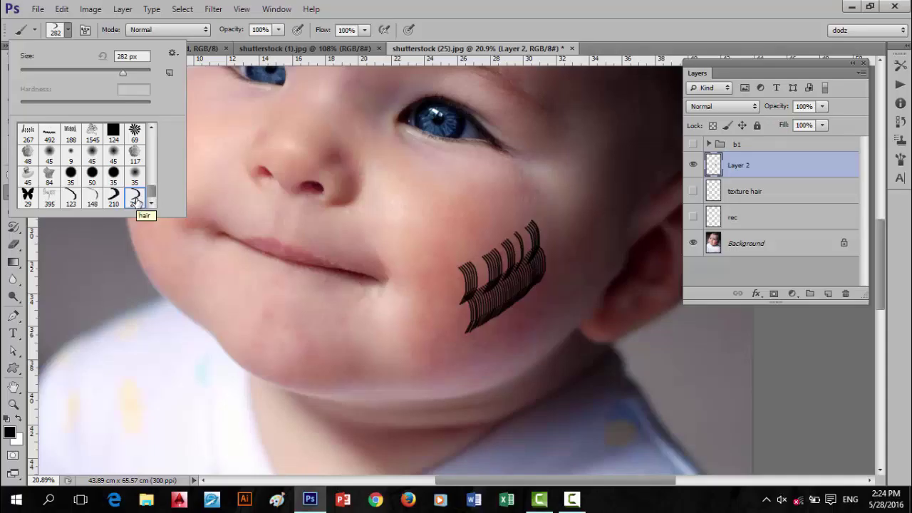
left_click(565, 264)
mouse_move(566, 265)
left_mouse_down()
mouse_move(487, 292)
mouse_move(483, 285)
left_mouse_up()
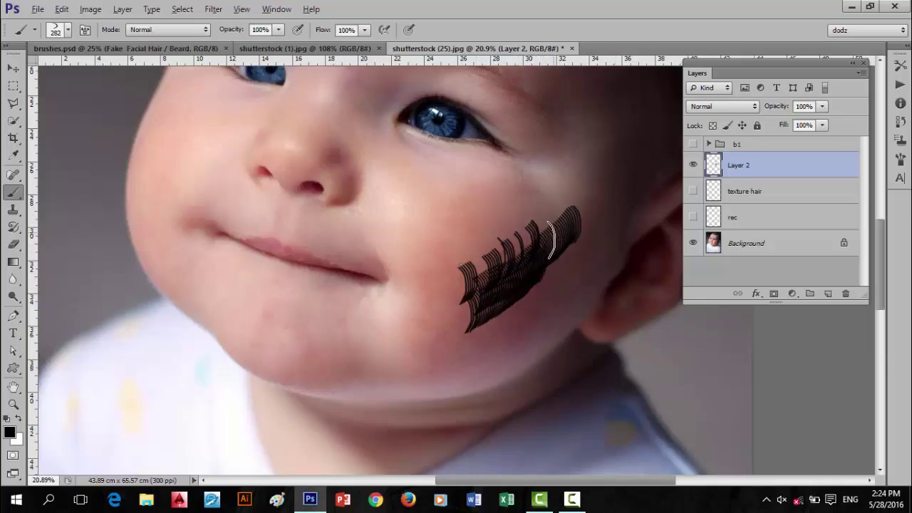
Undo the hair strokes, rename the layer 'brush1', and add a new empty layer above it.
key("ctrl+alt+z")
key("ctrl+alt+z")
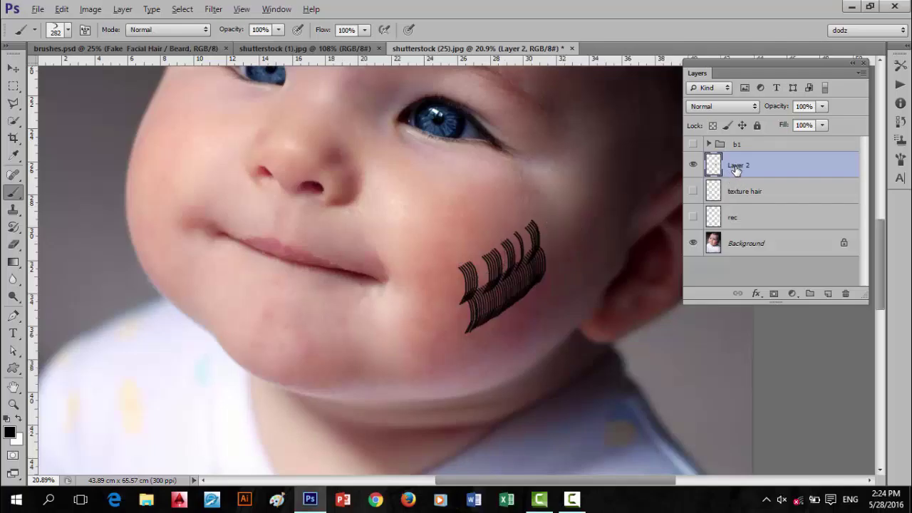
key("ctrl+alt+z")
key("ctrl+alt+z")
key("ctrl+alt+z")
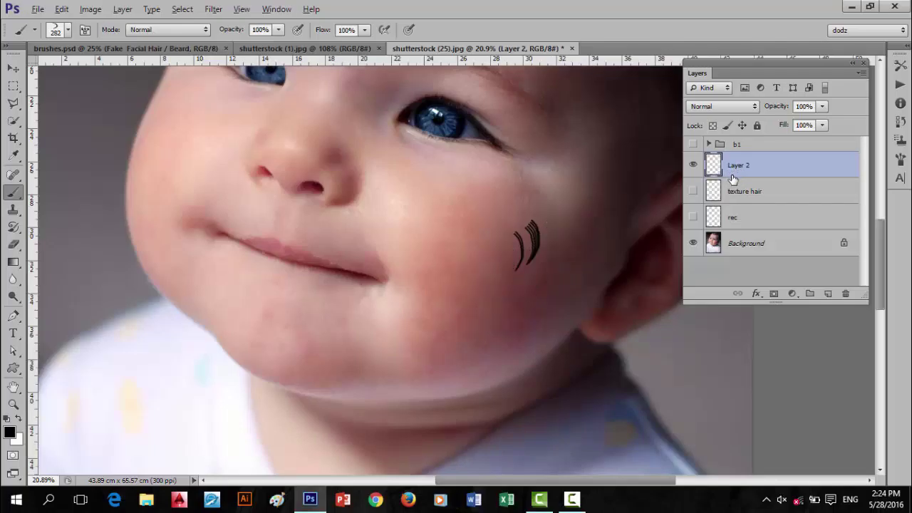
key("ctrl+alt+z")
key("ctrl+alt+z")
key("ctrl+alt+z")
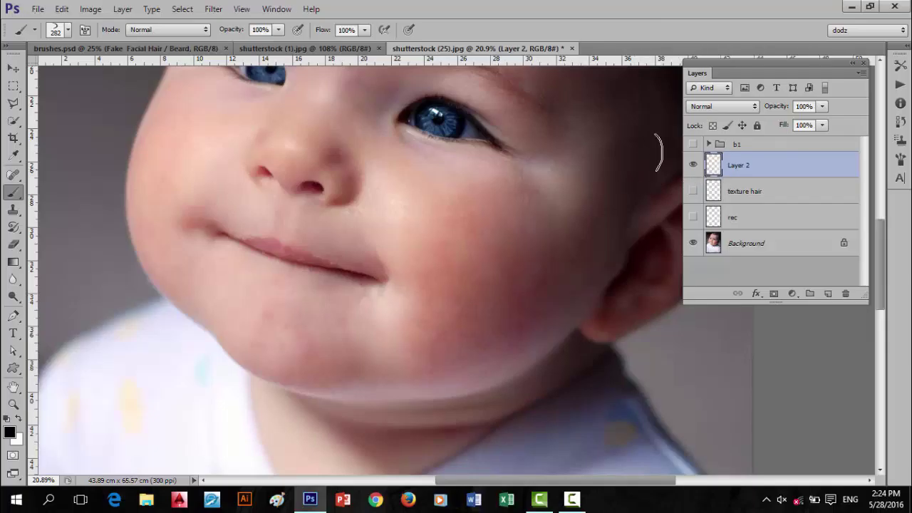
double_click(745, 167)
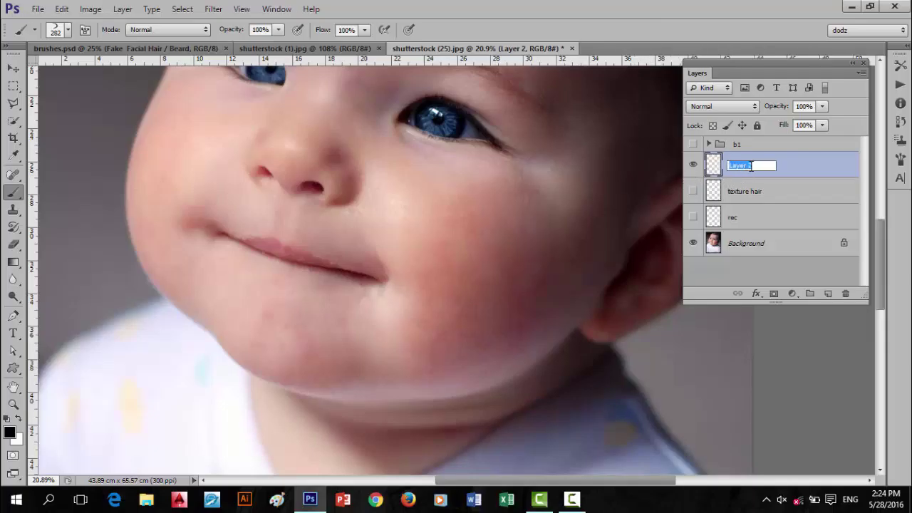
type("brush1")
key("Return")
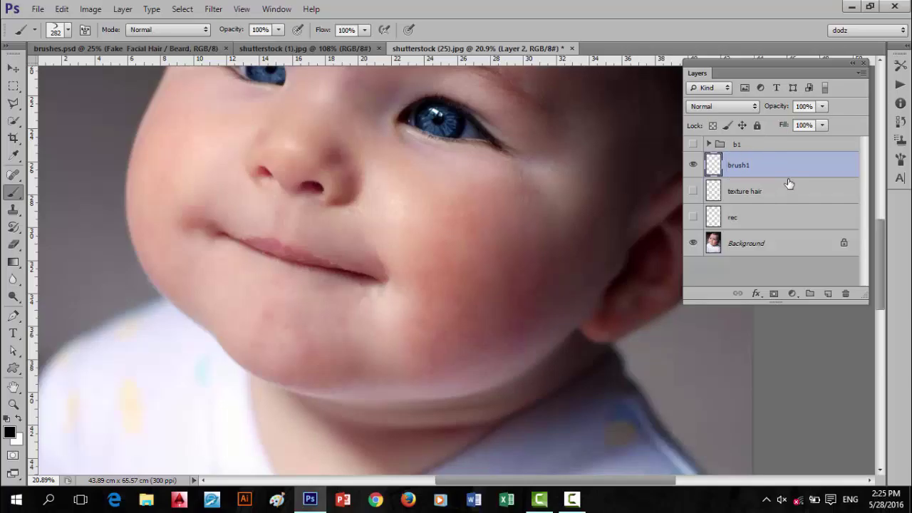
left_click(790, 187)
left_click(779, 169)
left_click(832, 294)
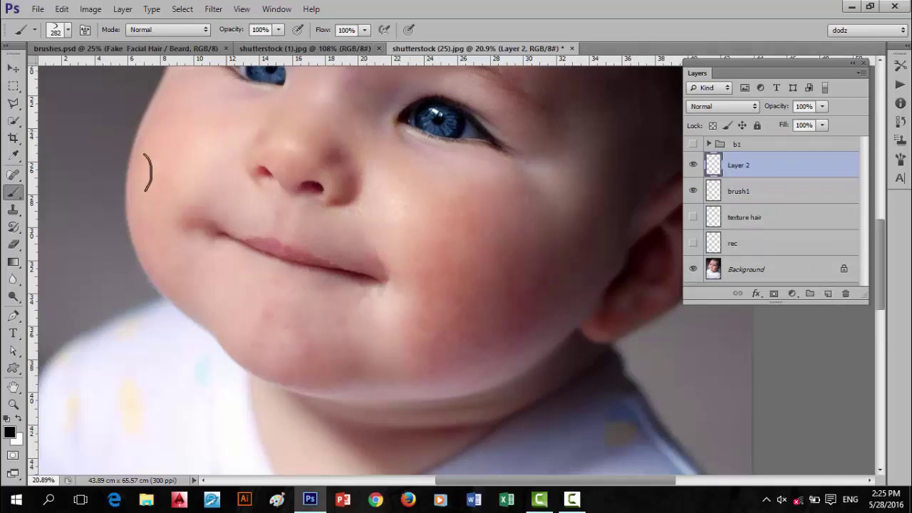
left_click(13, 315)
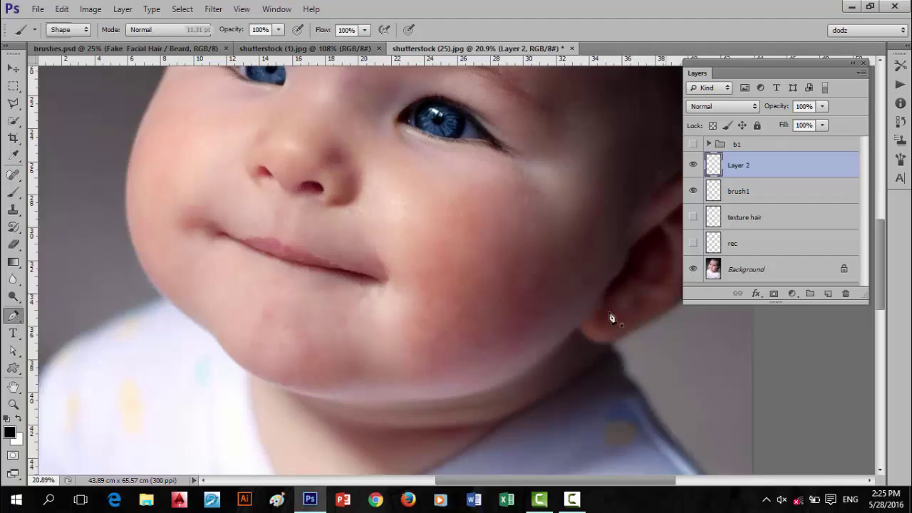
Draw the crescent hair curve on the cheek with Pen anchors and curved segments.
scroll(468, 299, "up", 2)
scroll(468, 299, "up", 1)
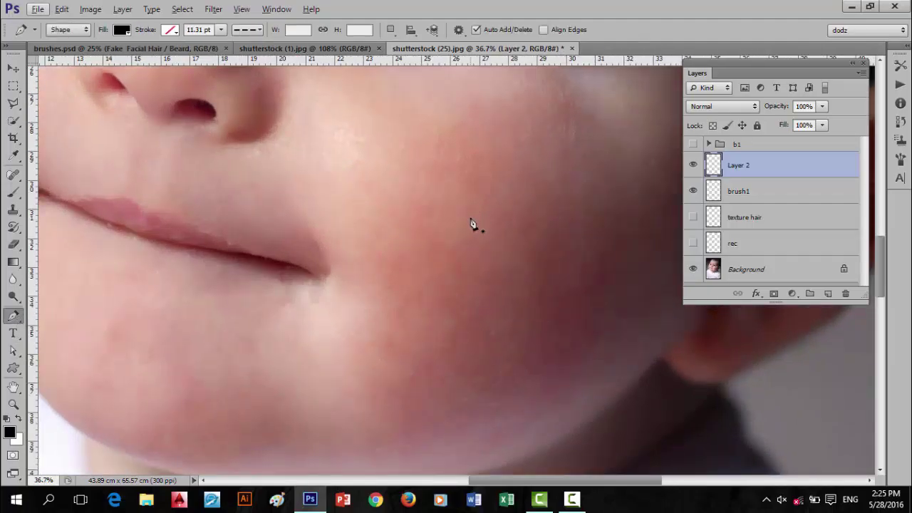
scroll(473, 219, "down", 1)
left_click(481, 213)
left_click_drag(514, 275, 514, 315)
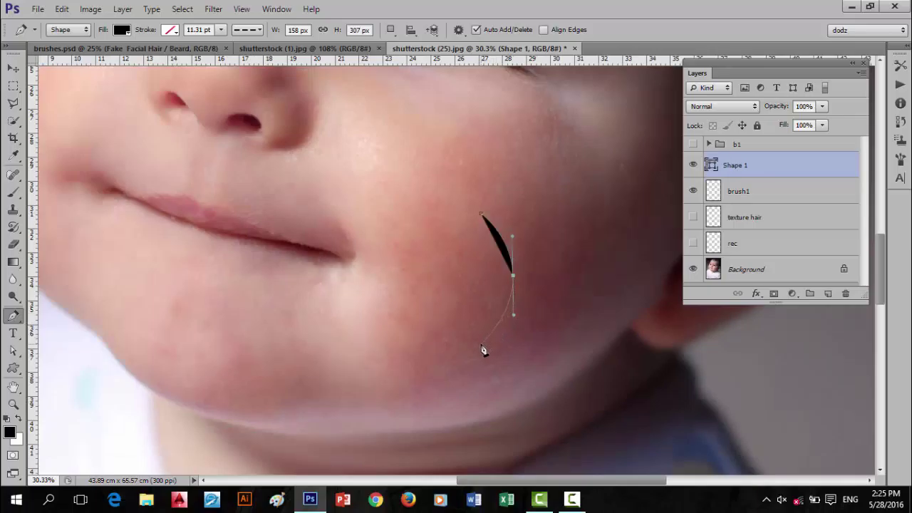
left_click(481, 345)
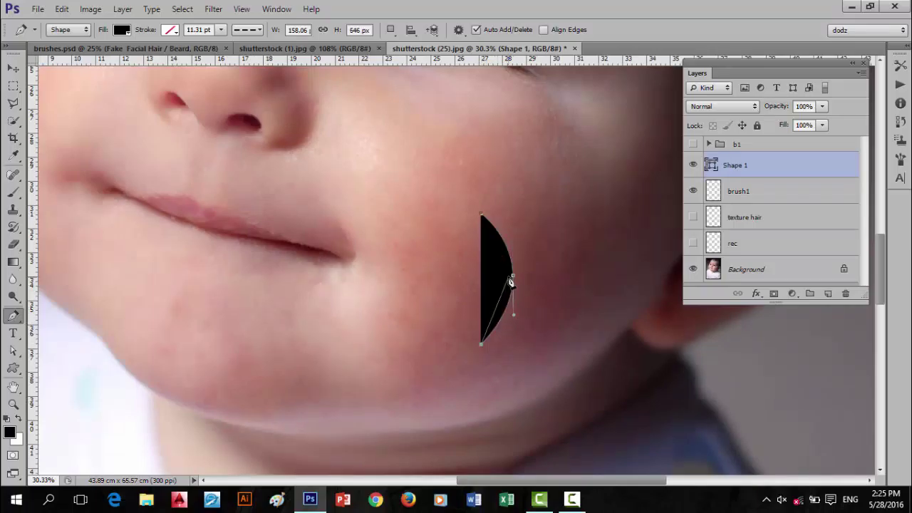
left_click_drag(510, 282, 483, 219)
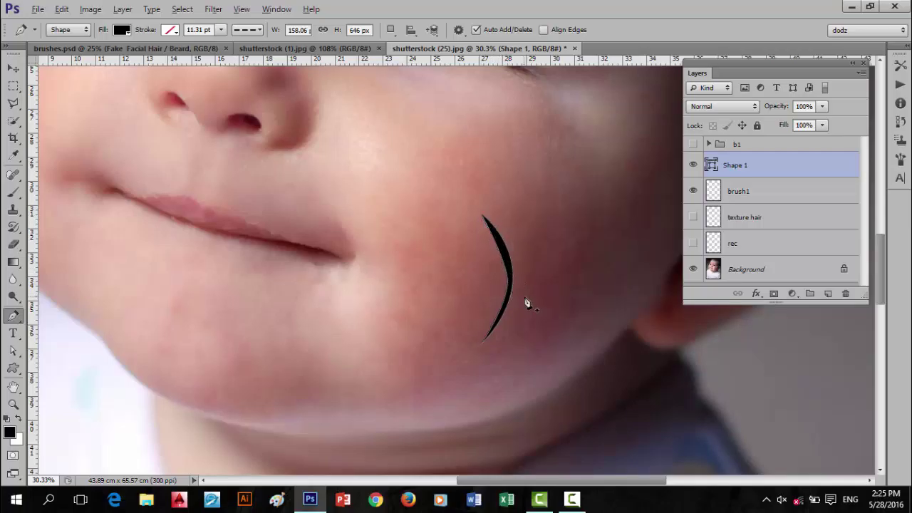
Adjust the crescent's upper curve handle, then check the menu without defining a shape.
scroll(525, 301, "up", 4)
left_click(500, 267, "ctrl")
left_click_drag(490, 219, 488, 197)
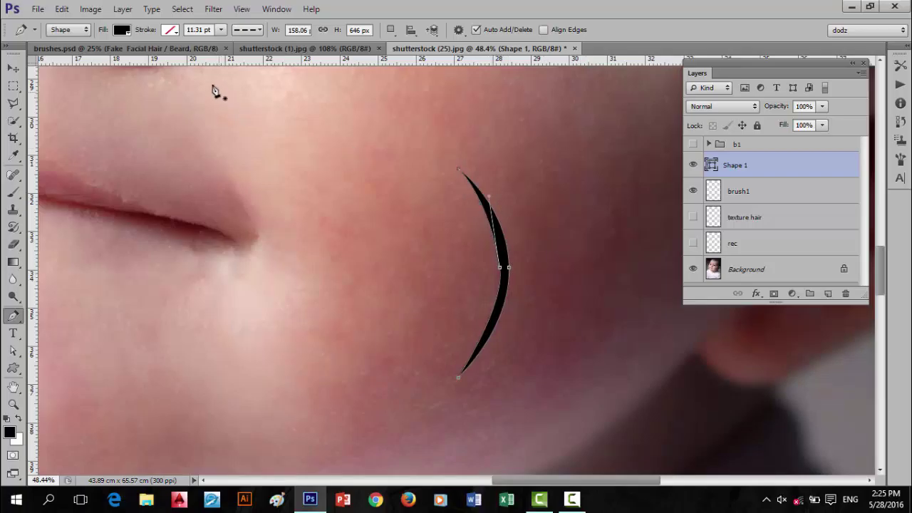
left_click(61, 13)
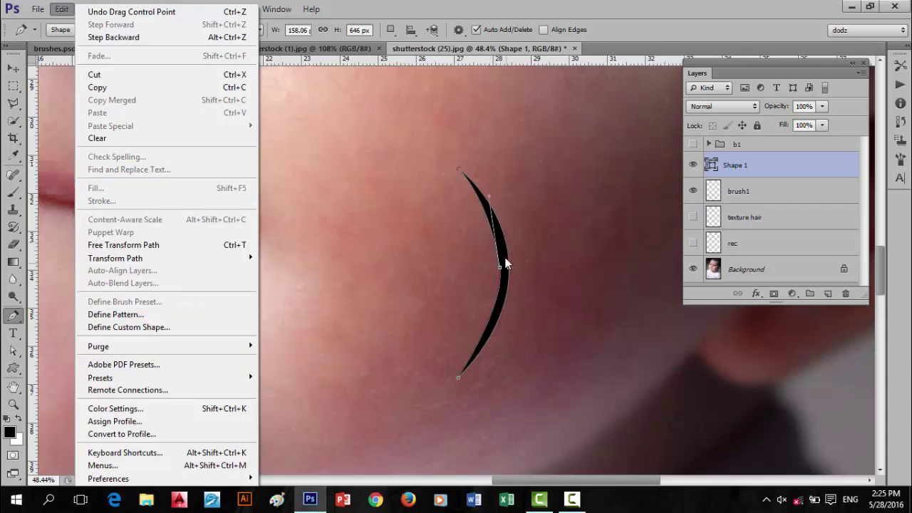
key("Escape")
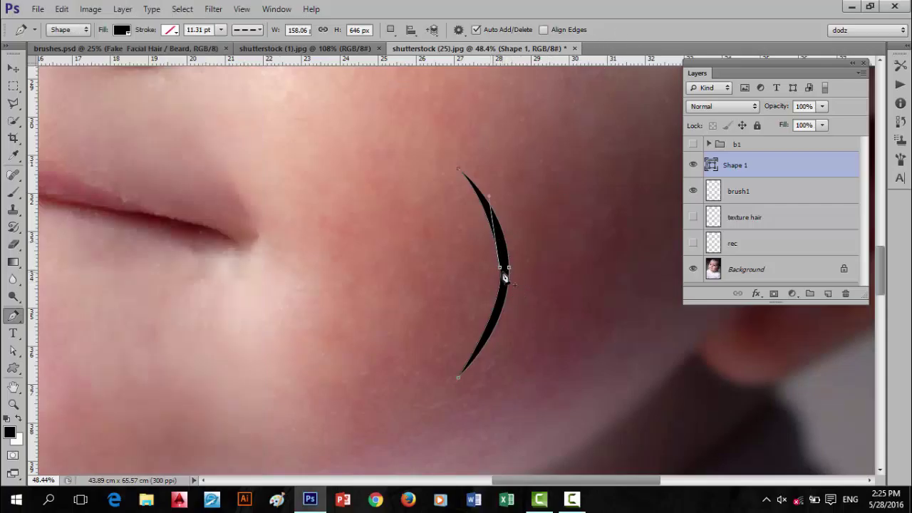
Reshape the top and lower parts of the hair curve and finish editing the path.
scroll(526, 285, "up", 2)
scroll(511, 258, "up", 2)
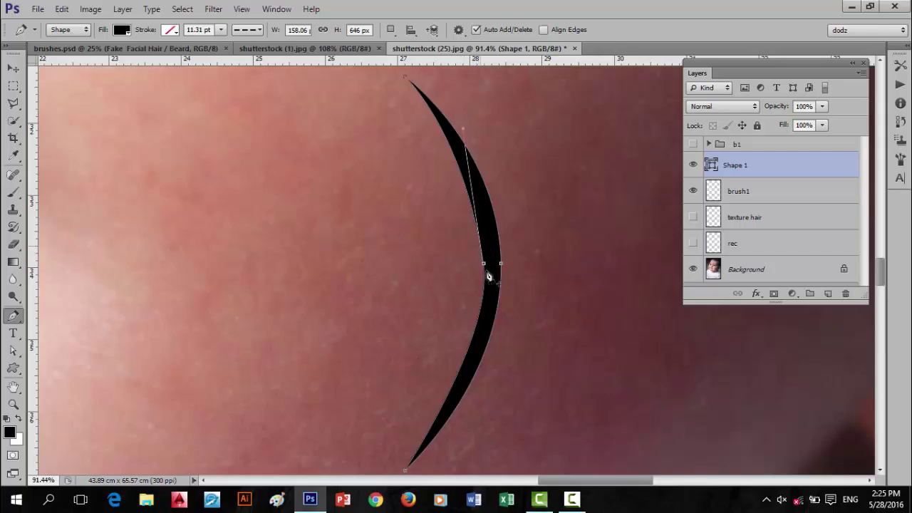
left_click_drag(466, 132, 460, 96)
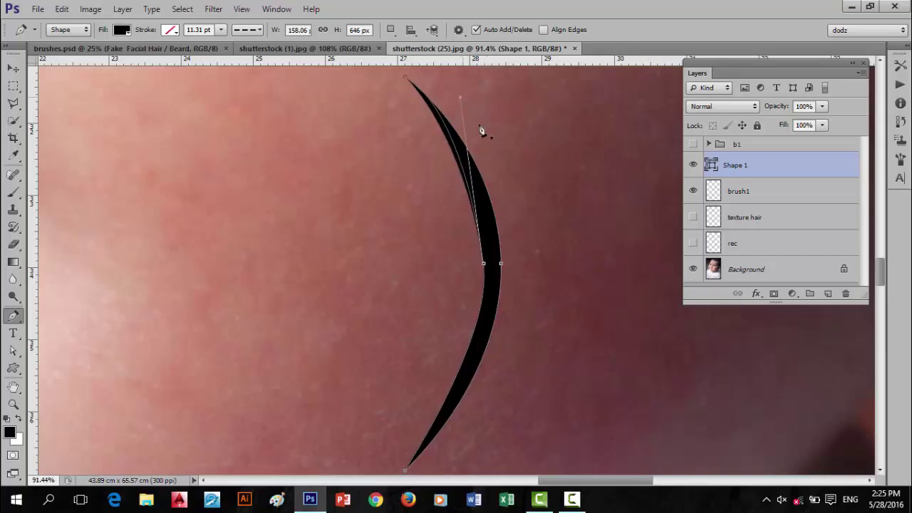
left_click(485, 311, "ctrl")
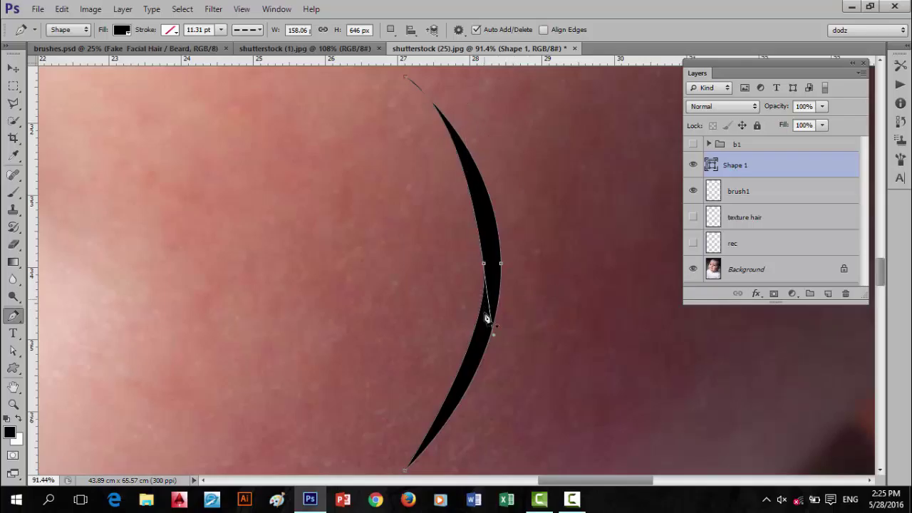
left_click_drag(494, 335, 493, 344)
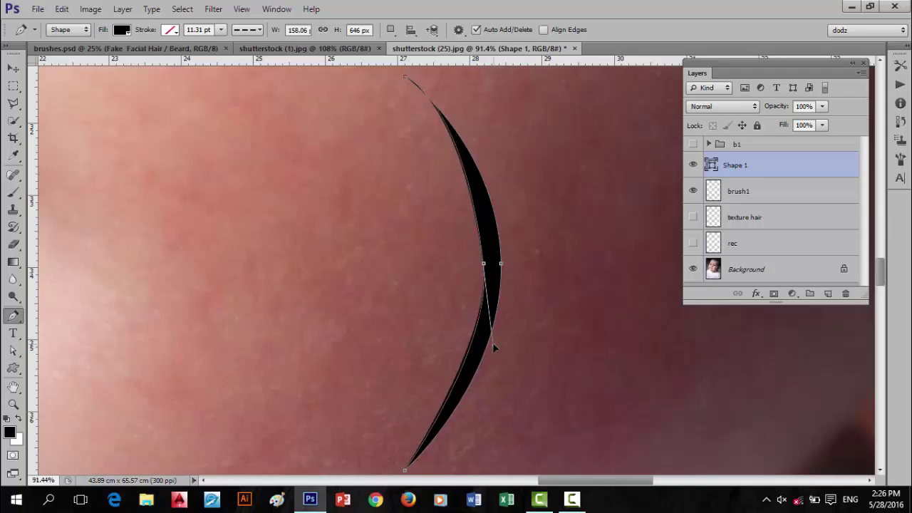
key("Escape")
Start a stray Shape 2 path beside the curve, then switch through the eraser, Move and Pen tools.
left_click_drag(526, 304, 529, 334)
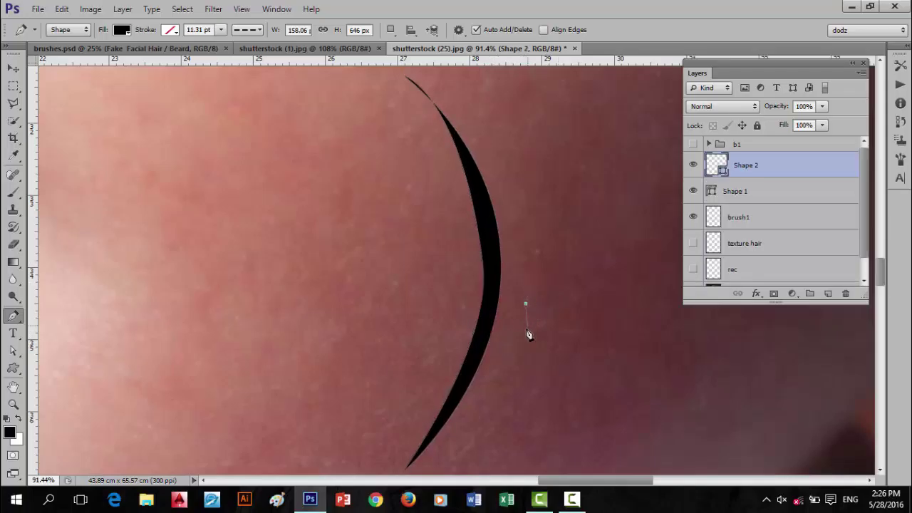
scroll(537, 312, "down", 2)
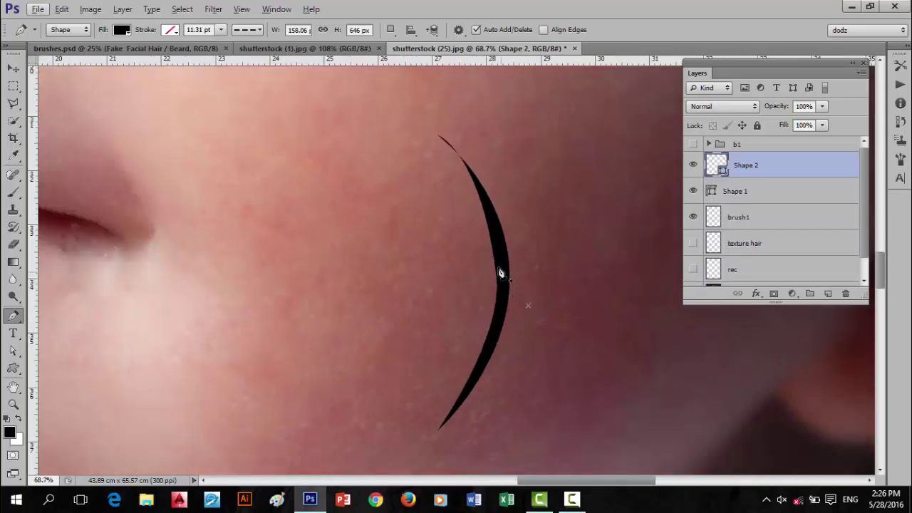
key("e")
key("alt+e")
key("Escape")
key("v")
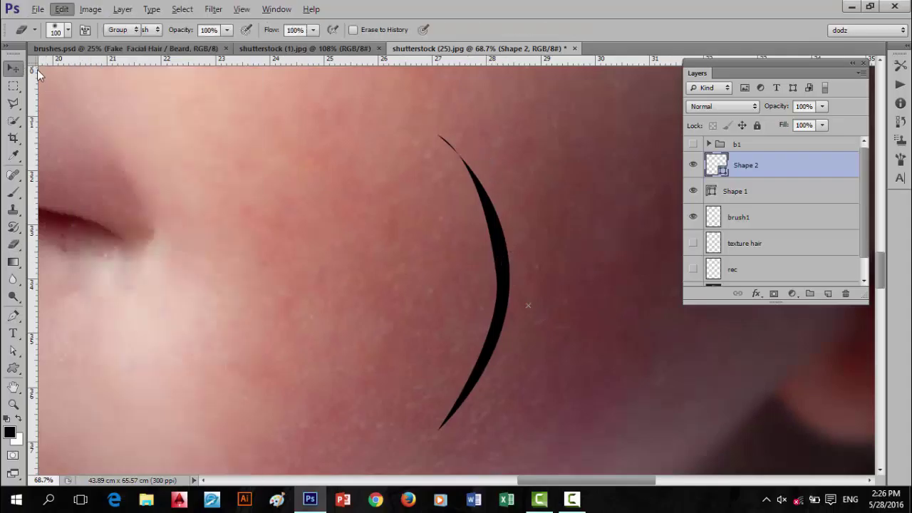
key("p")
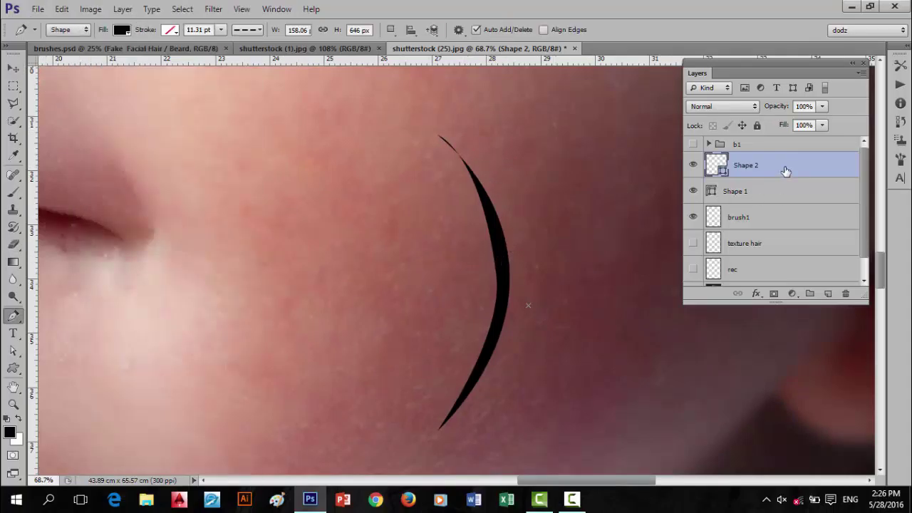
Rasterize the Shape 2 layer and delete it, leaving only Shape 1.
right_click(792, 166)
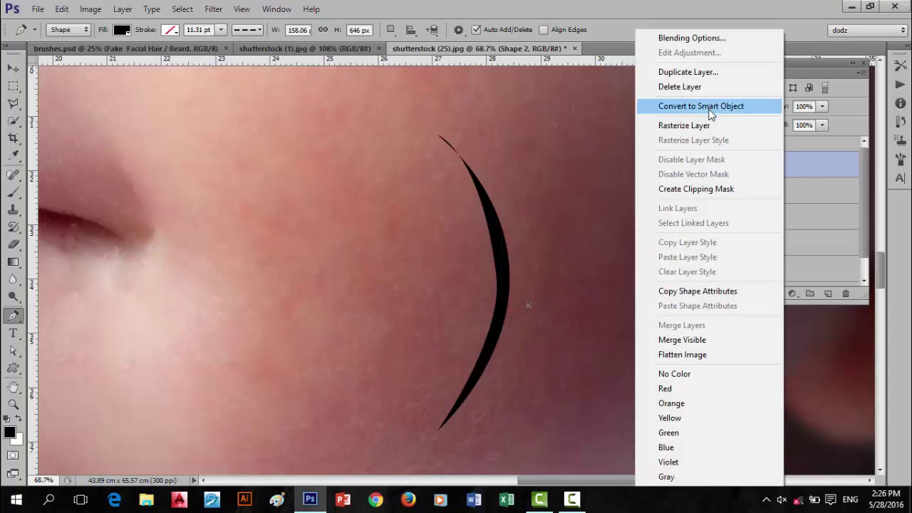
left_click(697, 126)
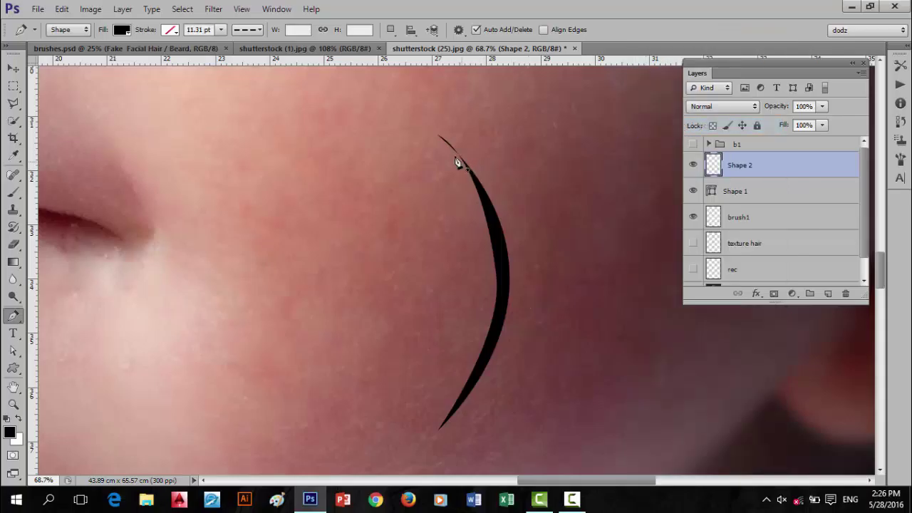
key("e")
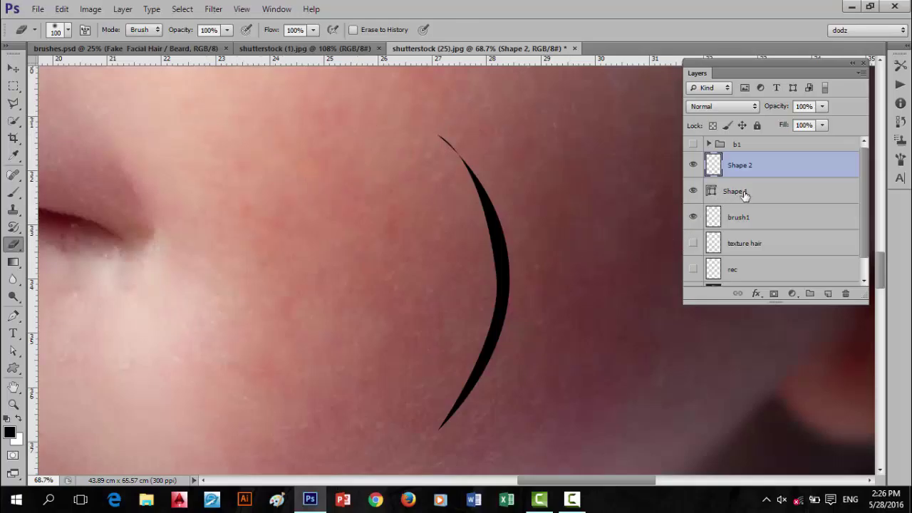
left_click(13, 68)
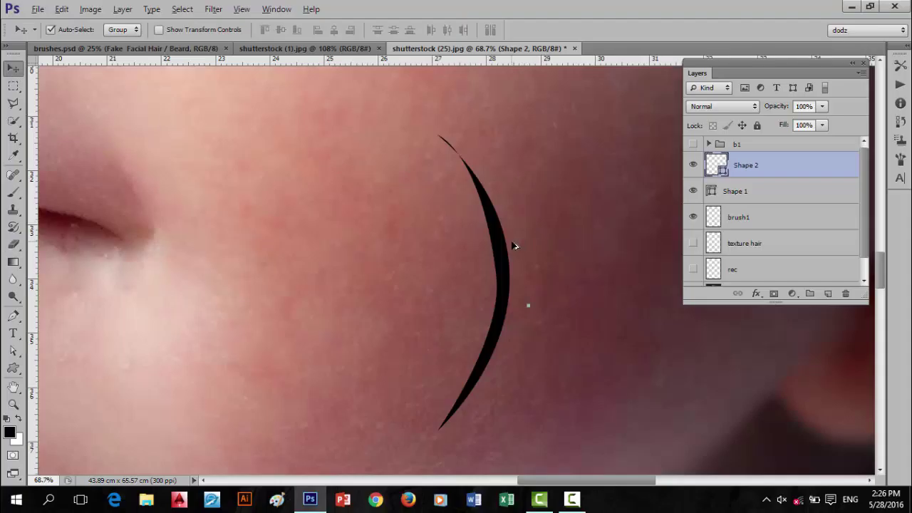
key("Delete")
scroll(515, 281, "up", 2)
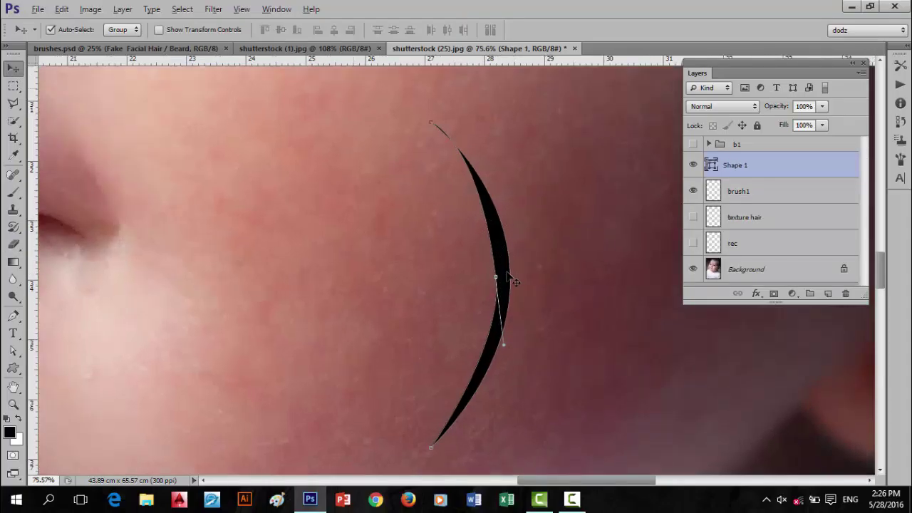
Reshape the crescent's top, inner and lower curves by dragging direction handles.
scroll(453, 145, "up", 3)
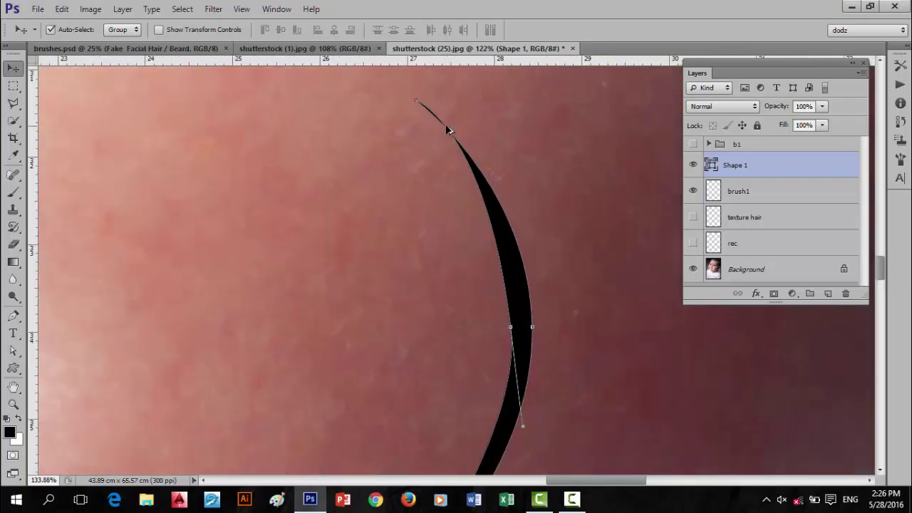
left_click(480, 187)
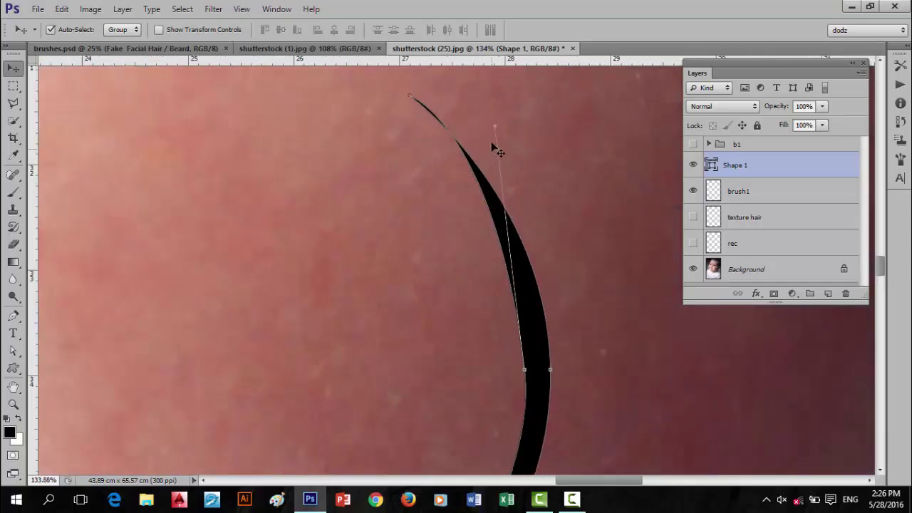
mouse_move(490, 130)
left_mouse_down()
mouse_move(474, 121)
mouse_move(464, 134)
mouse_move(461, 127)
mouse_move(466, 178)
left_mouse_up()
left_click_drag(472, 222, 458, 122)
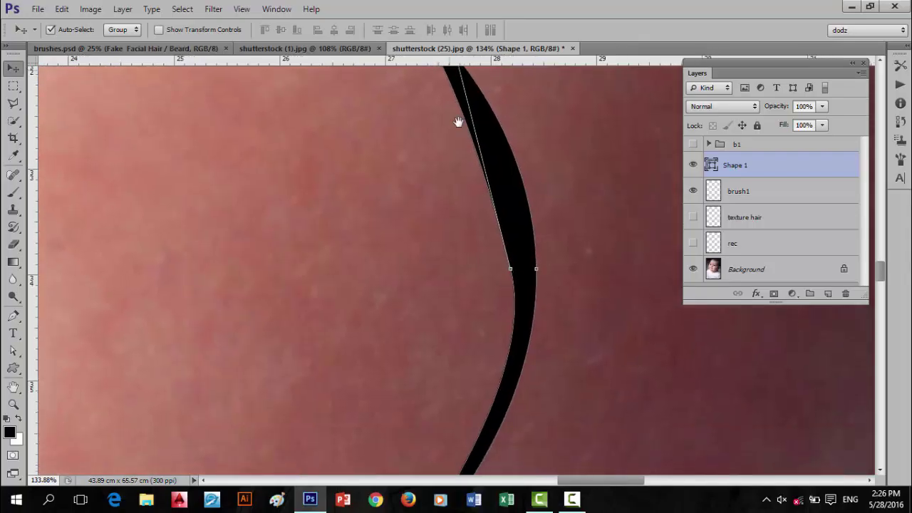
left_click_drag(504, 253, 537, 230)
scroll(537, 229, "down", 2)
key("alt")
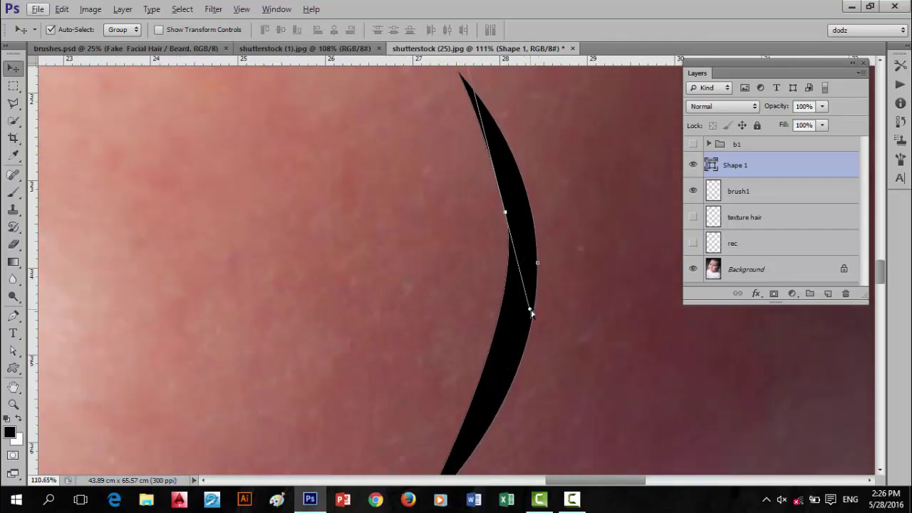
mouse_move(531, 312)
left_mouse_down()
mouse_move(533, 332)
mouse_move(523, 347)
mouse_move(538, 319)
left_mouse_up()
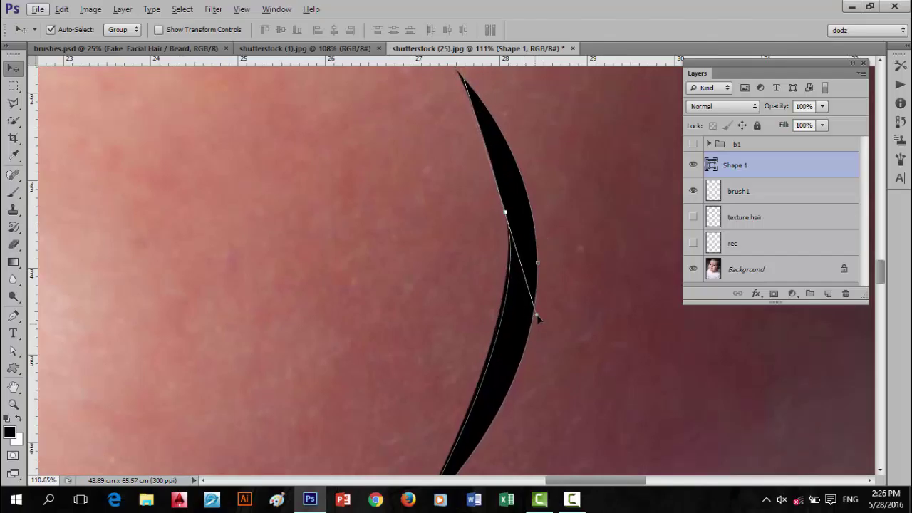
scroll(545, 308, "down", 2)
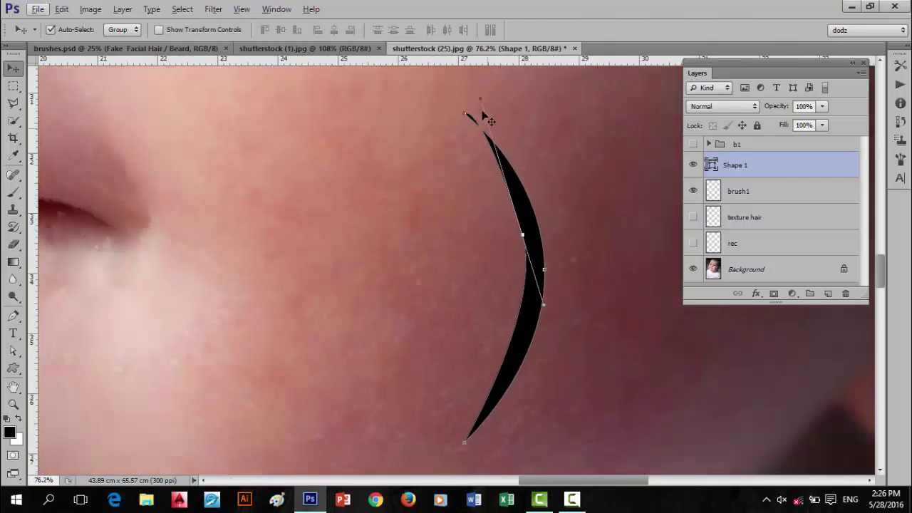
Adjust the top end, then move the middle anchor and tilt its handle to smooth the curve.
mouse_move(482, 101)
left_mouse_down()
mouse_move(537, 136)
mouse_move(493, 106)
mouse_move(478, 112)
left_mouse_up()
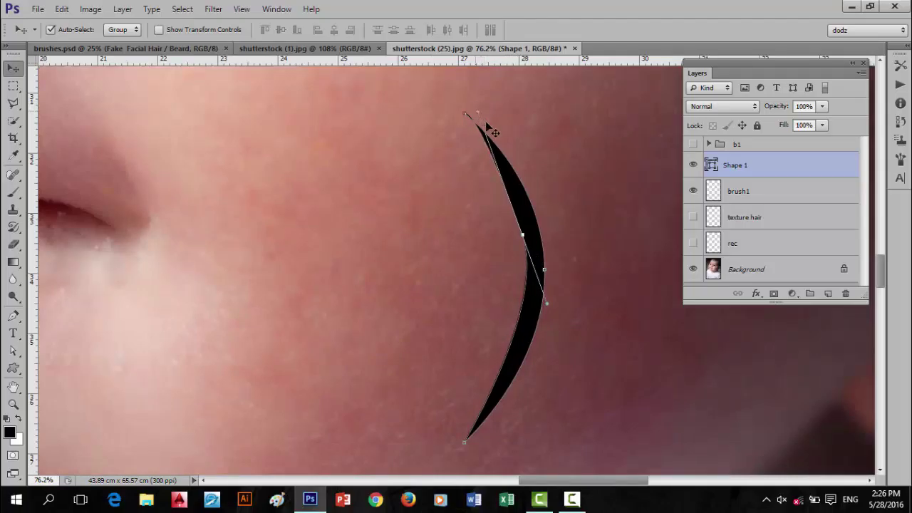
left_click(544, 272)
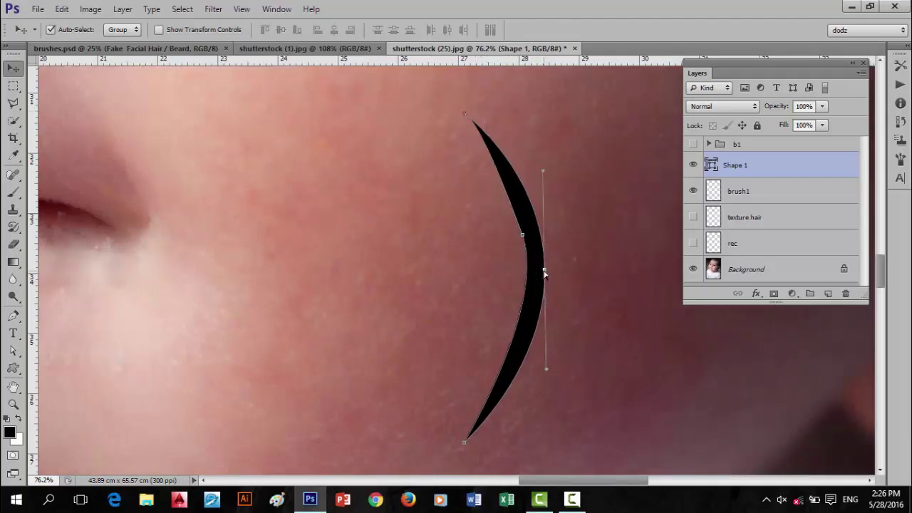
mouse_move(547, 275)
left_mouse_down()
mouse_move(548, 252)
mouse_move(541, 259)
left_mouse_up()
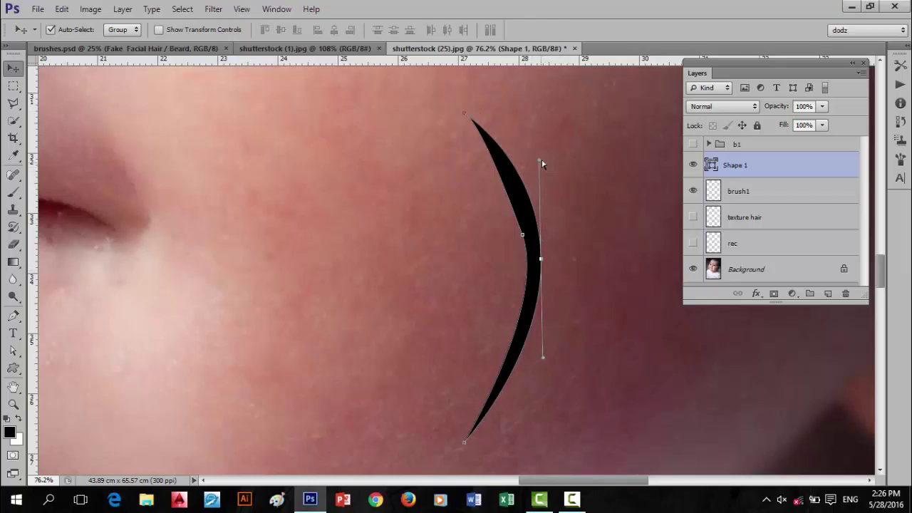
left_click_drag(542, 163, 535, 167)
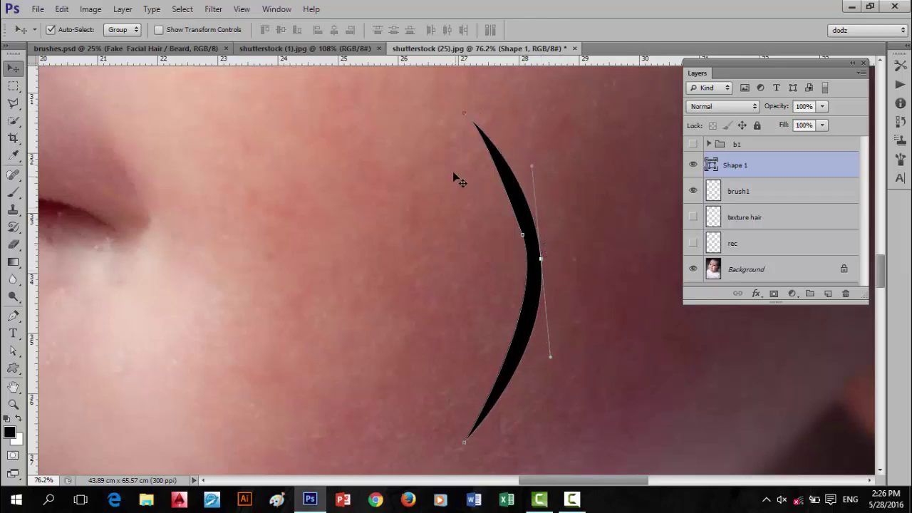
left_click(598, 206)
Reselect the Shape 1 layer in the Layers panel.
scroll(560, 246, "down", 3, "alt")
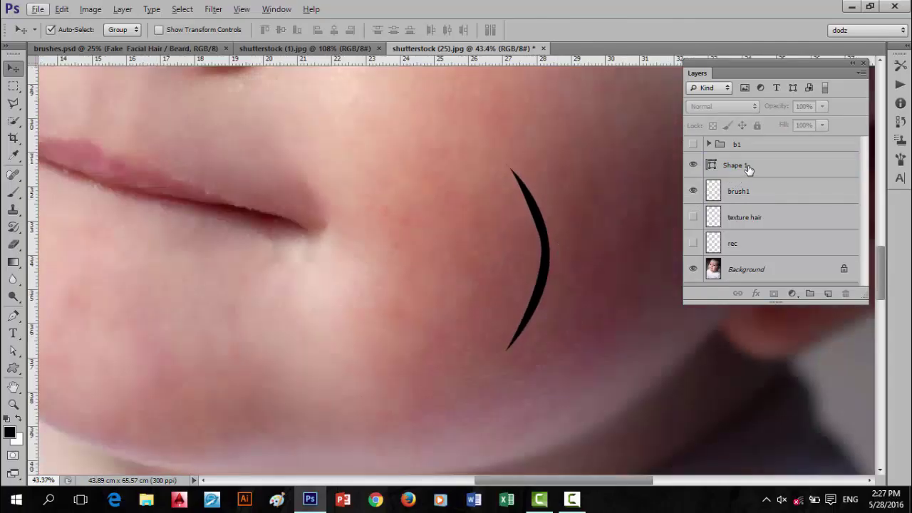
left_click(747, 166)
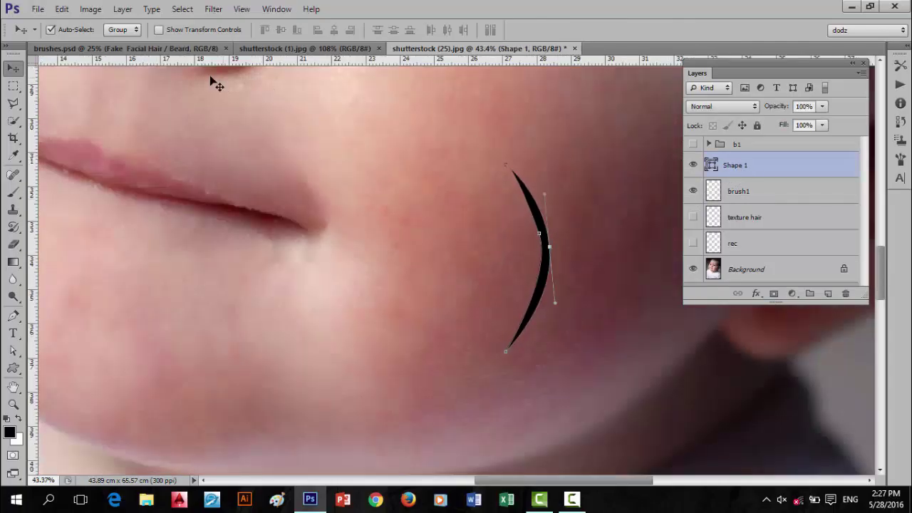
left_click(783, 187)
left_click(770, 163)
left_click(61, 8)
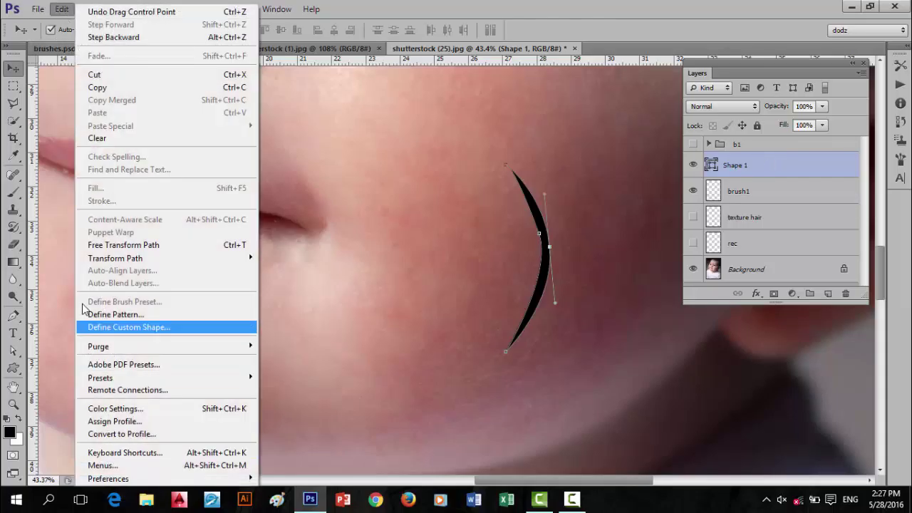
Define the crescent as custom shape 'hair2' and delete the original Shape 1 layer.
left_click(117, 328)
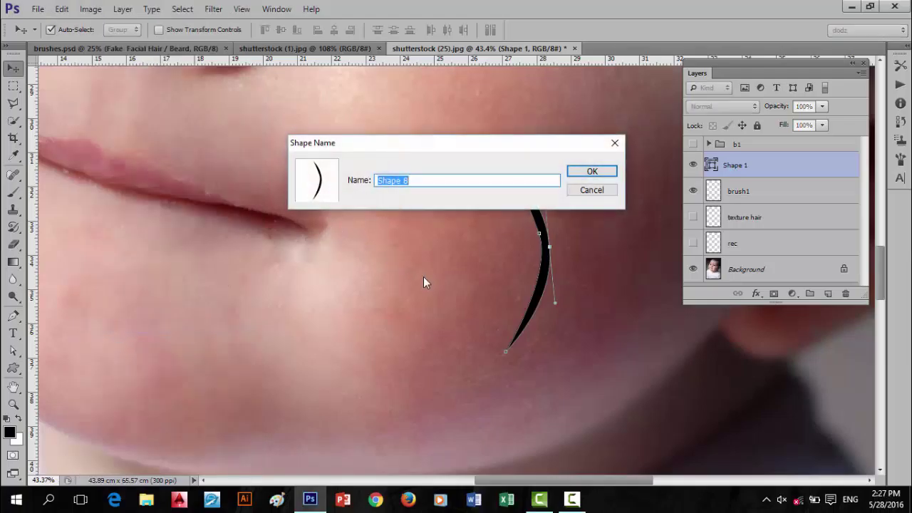
type("hair2")
left_click(594, 171)
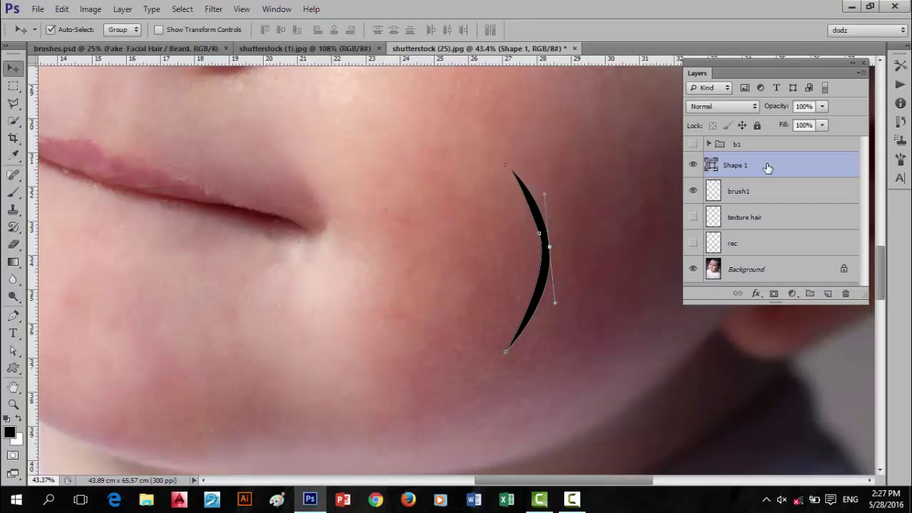
key("Delete")
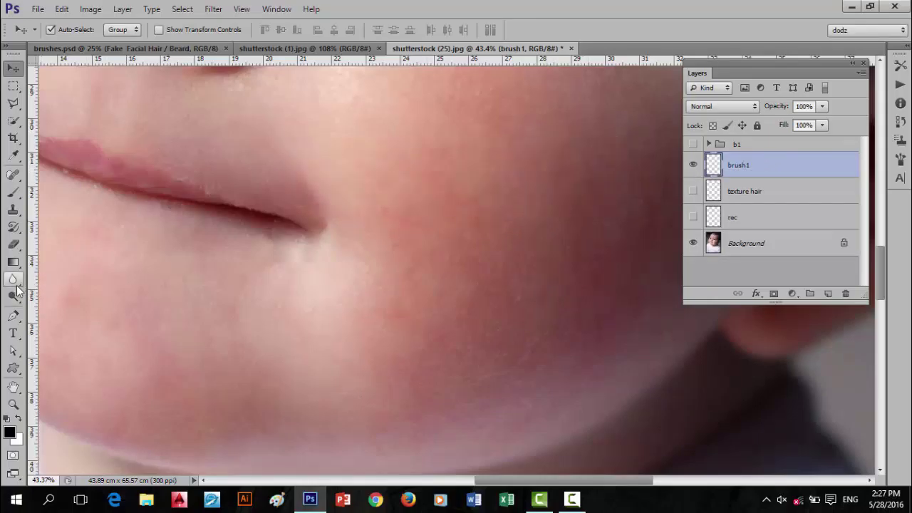
With the Custom Shape tool set to hair2, create a 100 px crescent on the cheek.
left_click(13, 369)
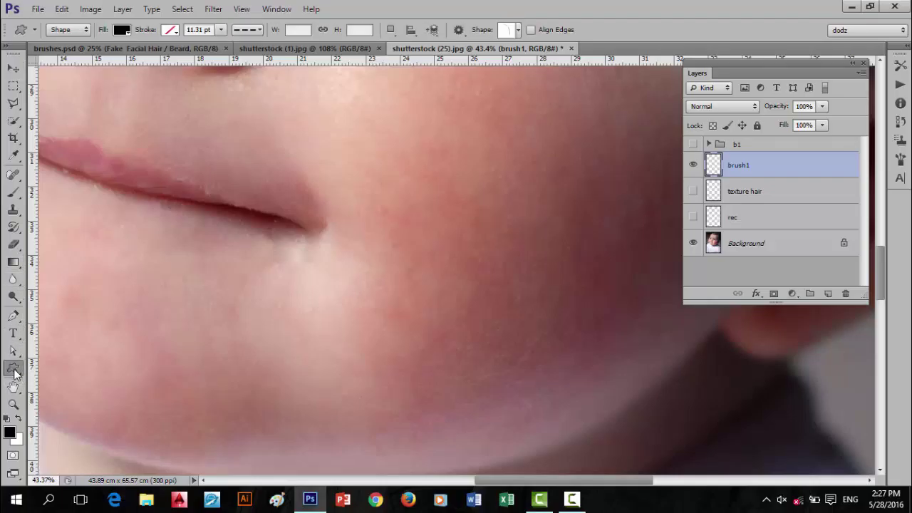
left_click(517, 30)
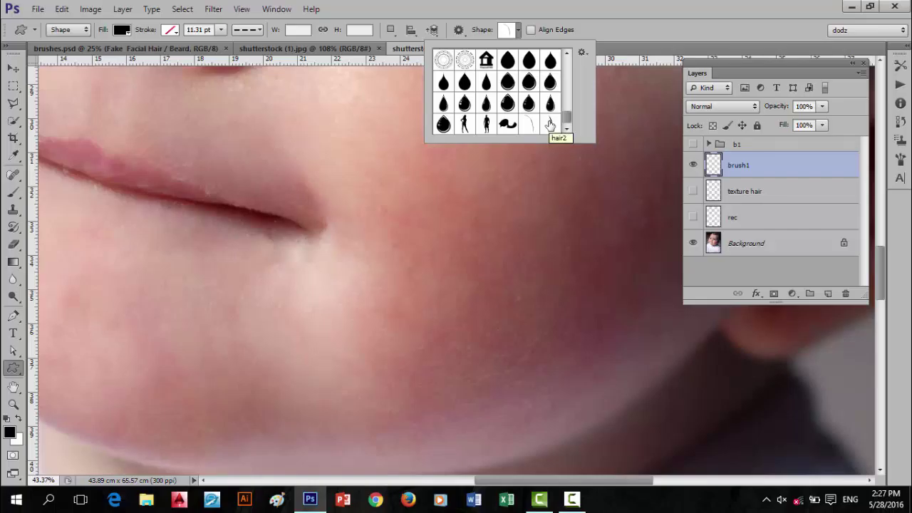
left_click(550, 127)
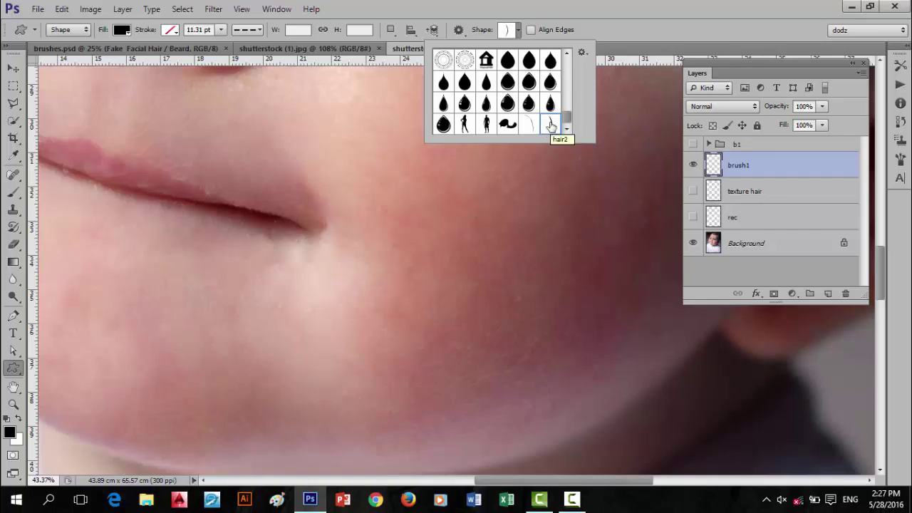
left_click(486, 218)
left_click(486, 218)
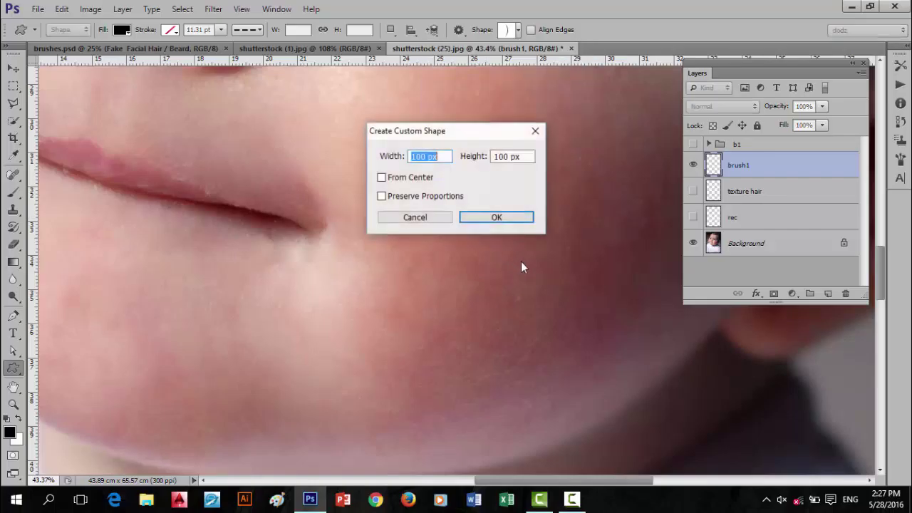
left_click(497, 218)
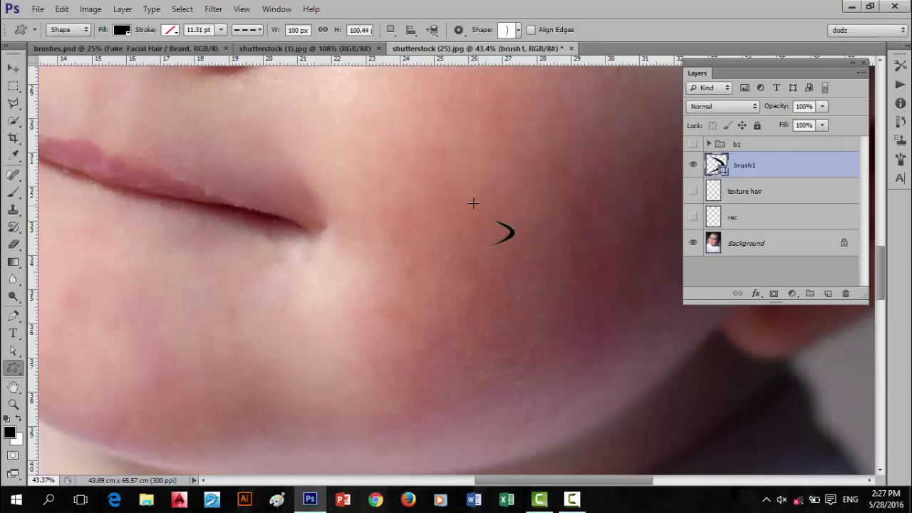
Undo the small crescent, drag out a larger hair2 shape and rotate it about 20 degrees.
key("ctrl+z")
mouse_move(428, 157)
left_mouse_down()
mouse_move(463, 221)
mouse_move(444, 241)
mouse_move(446, 255)
mouse_move(451, 247)
left_mouse_up()
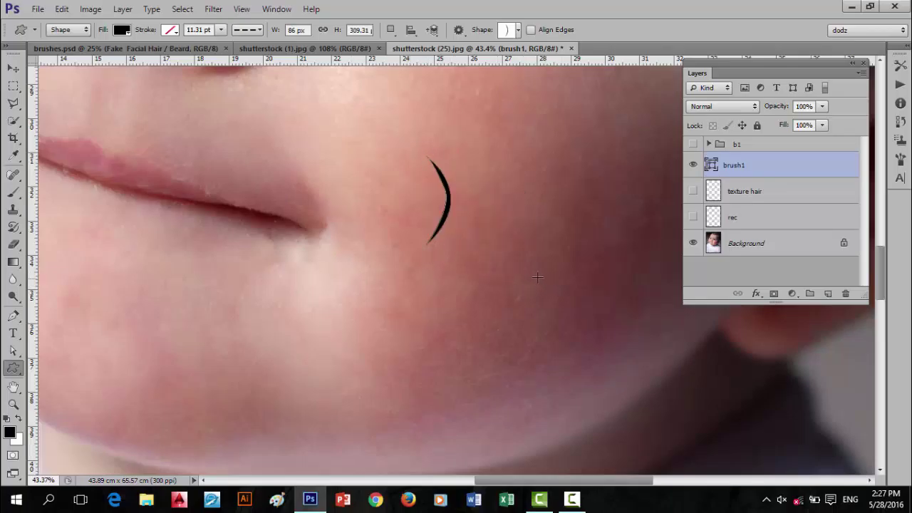
key("ctrl+t")
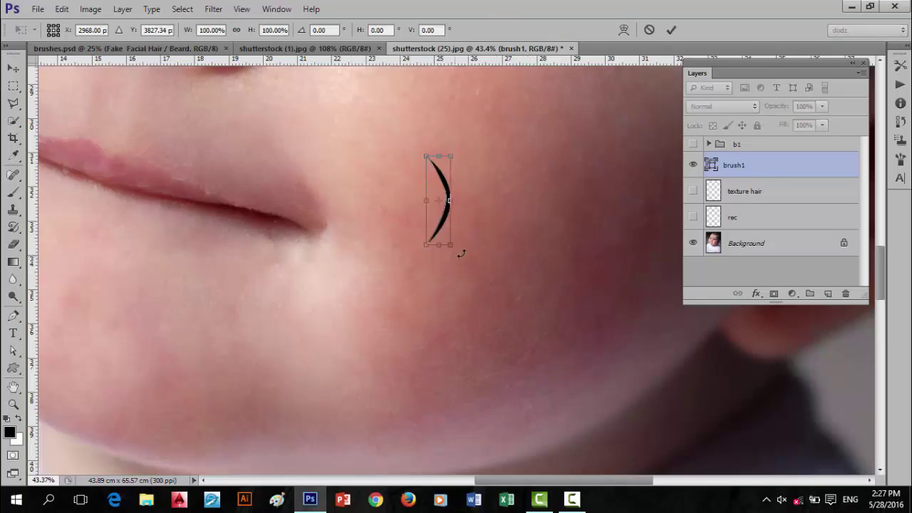
left_click_drag(461, 254, 477, 239)
left_click(672, 32)
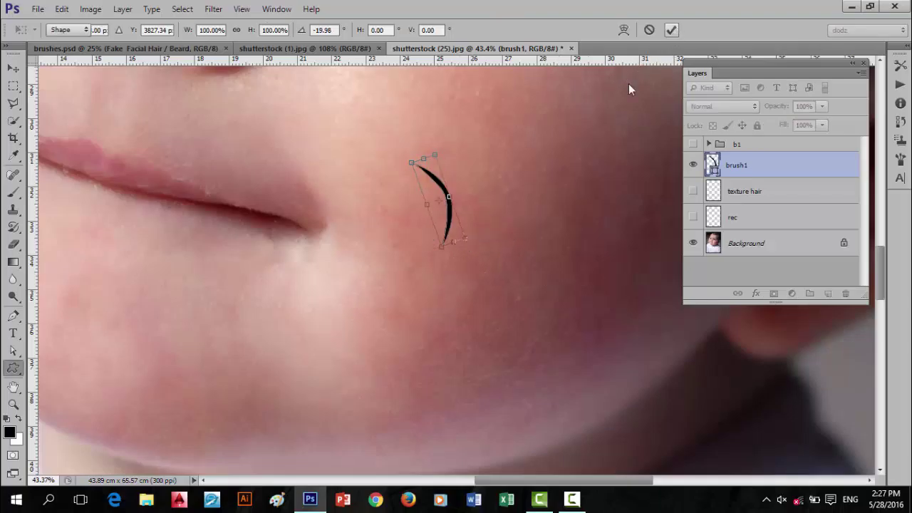
Move the hair curve slightly down the cheek with the Move tool.
scroll(462, 226, "down", 6)
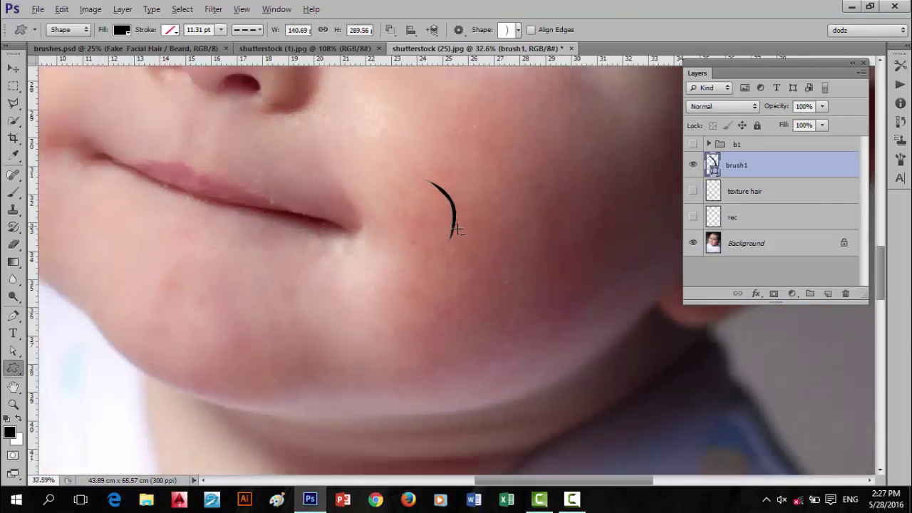
key("alt")
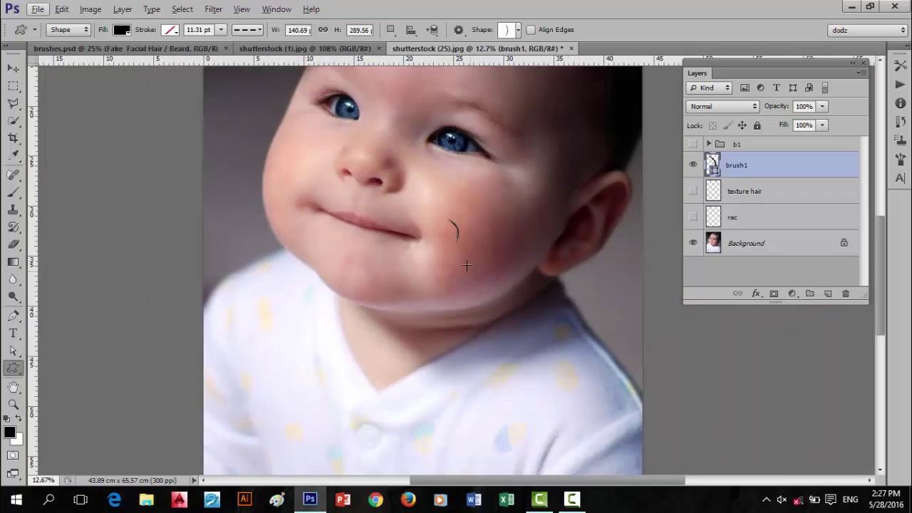
left_click(12, 68)
scroll(456, 235, "up", 2)
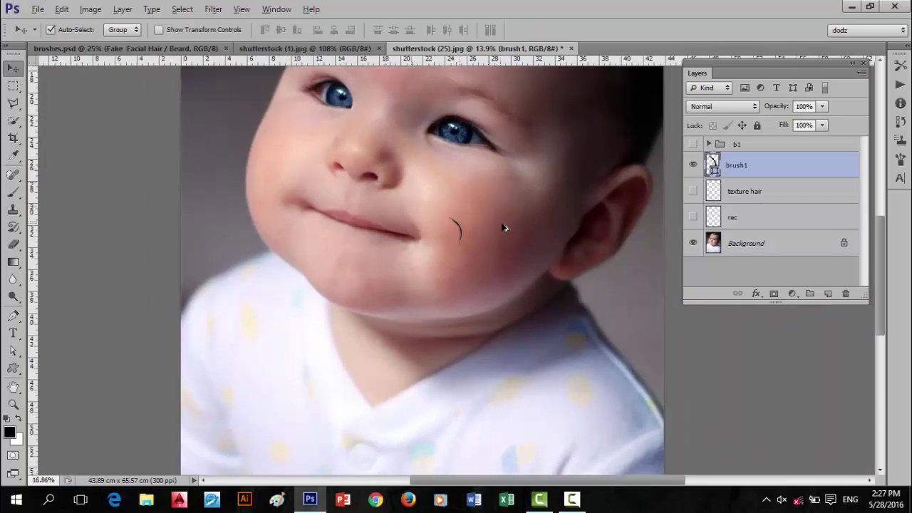
scroll(491, 239, "up", 1)
left_click_drag(464, 255, 461, 280)
Skew the hair curve to 112.41% height and -5.19° horizontal skew, then nudge it into place.
scroll(460, 281, "up", 3)
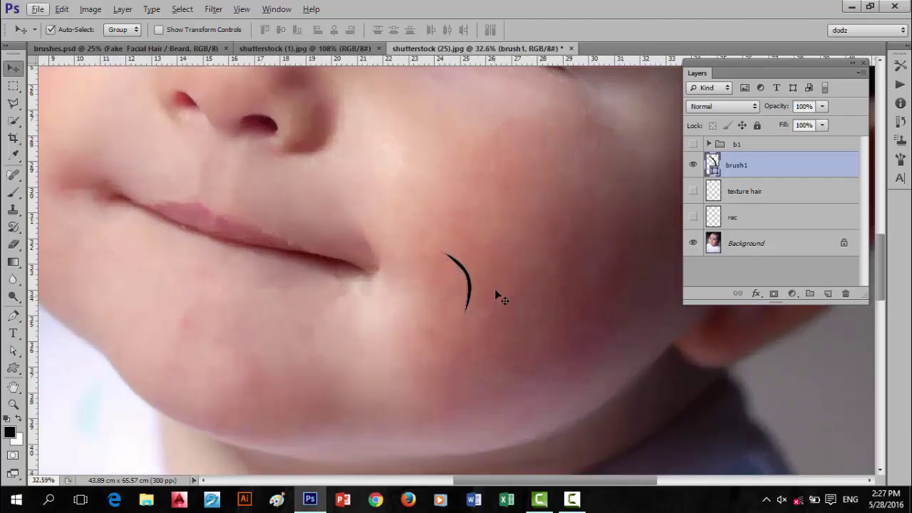
key("ctrl+t")
scroll(477, 261, "up", 2)
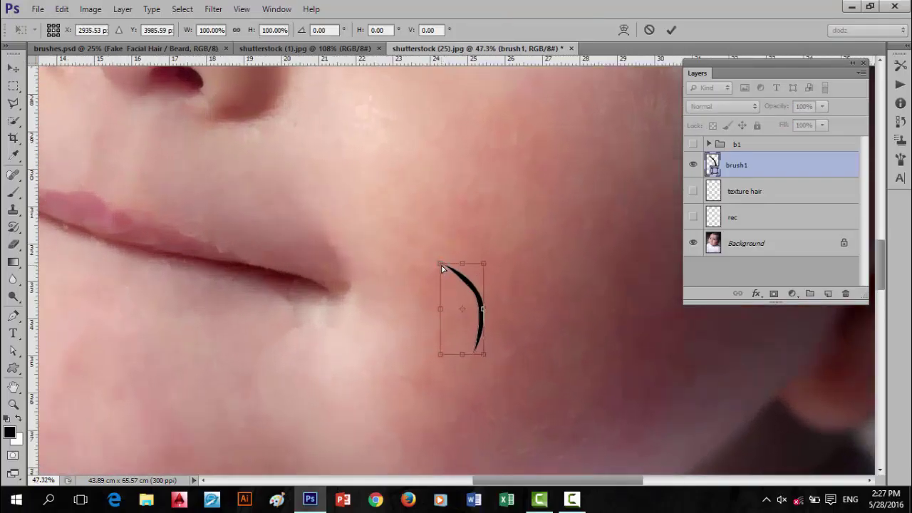
left_click_drag(443, 265, 449, 252)
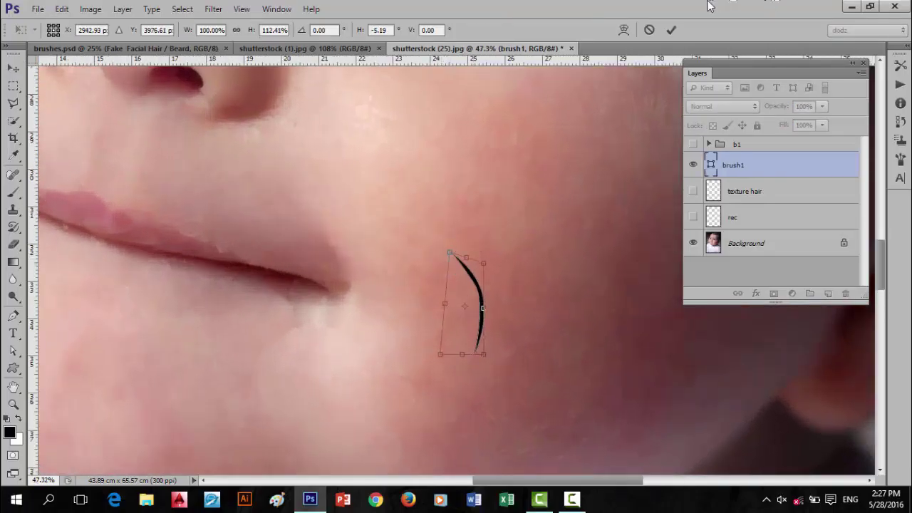
left_click(671, 30)
scroll(552, 221, "down", 5)
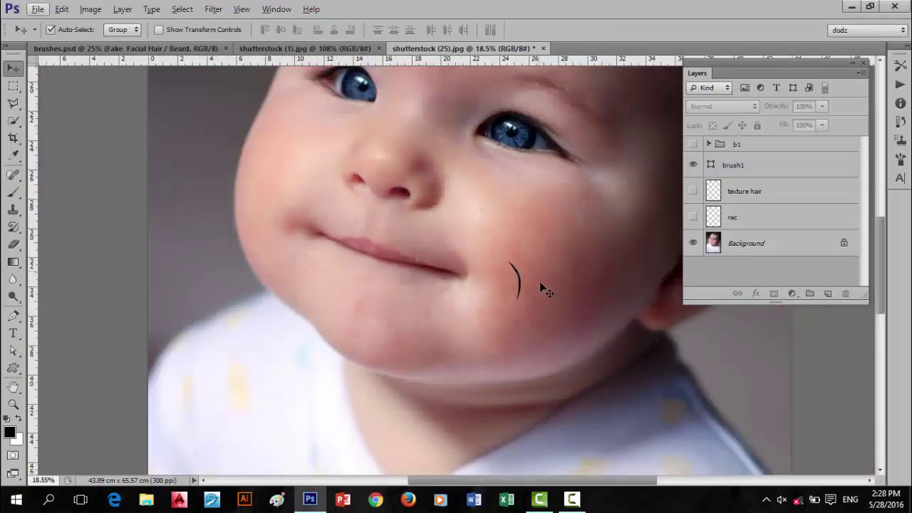
scroll(542, 294, "down", 1)
scroll(541, 281, "down", 2)
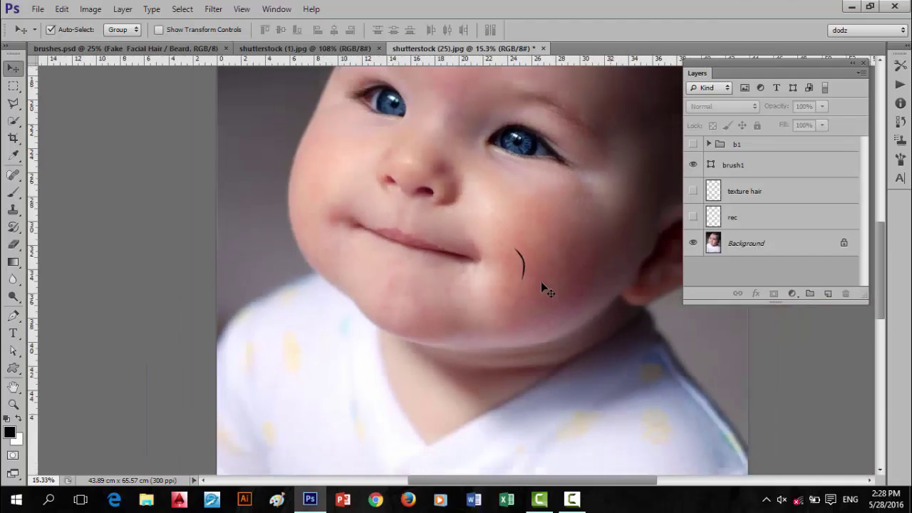
left_click_drag(531, 276, 535, 279)
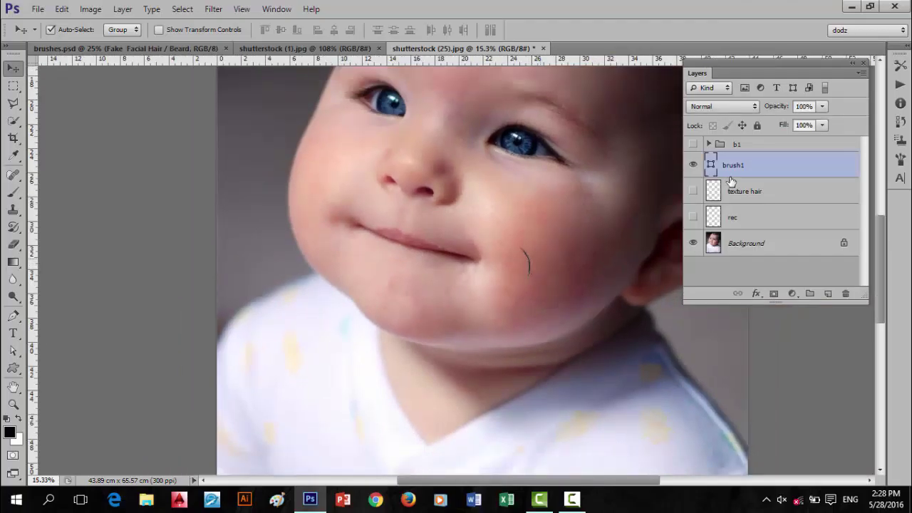
left_click(530, 270)
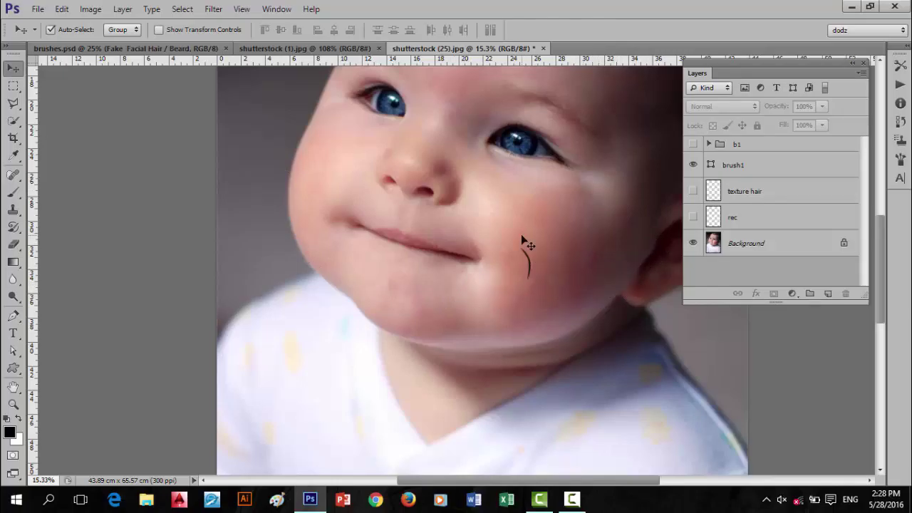
Browse the Edit menu while trying brush1 together with the texture hair layer and b1 group.
left_click(62, 10)
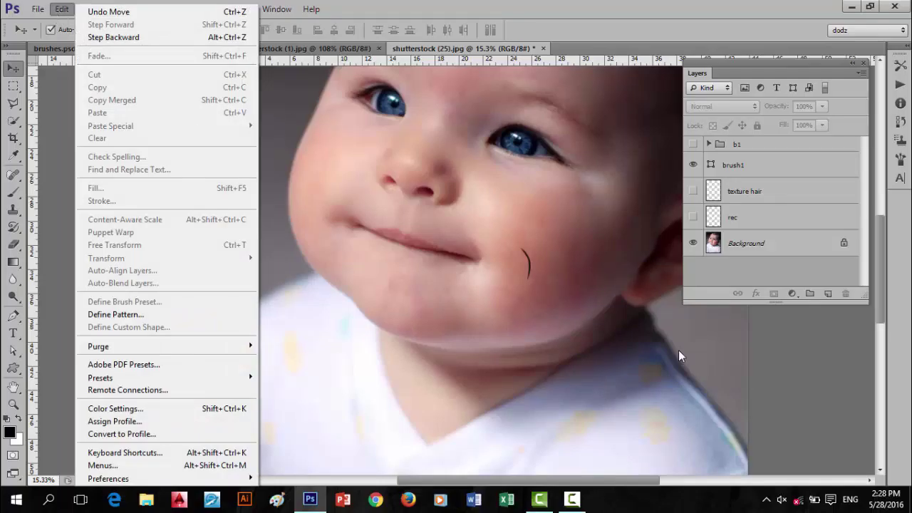
left_click(779, 189)
left_click(779, 188)
left_click(764, 147)
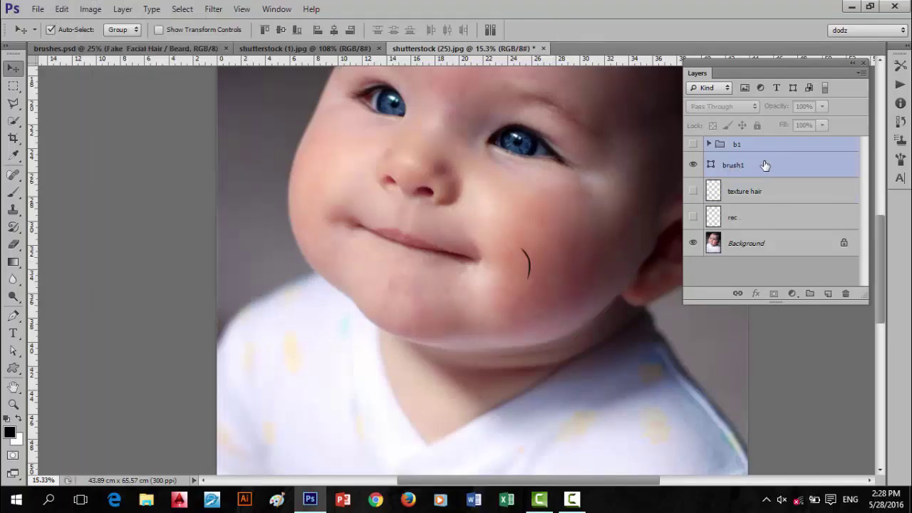
left_click(733, 167)
left_click(731, 171, "ctrl")
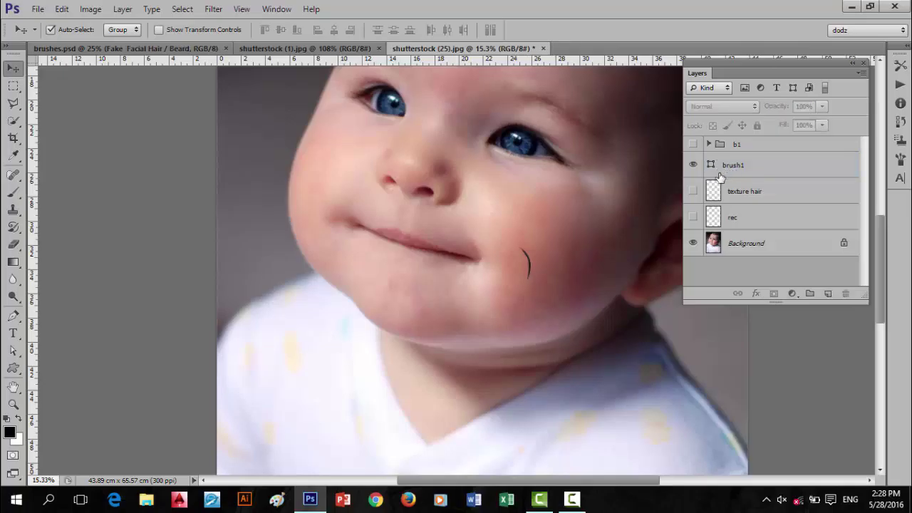
left_click(719, 165)
left_click(63, 9)
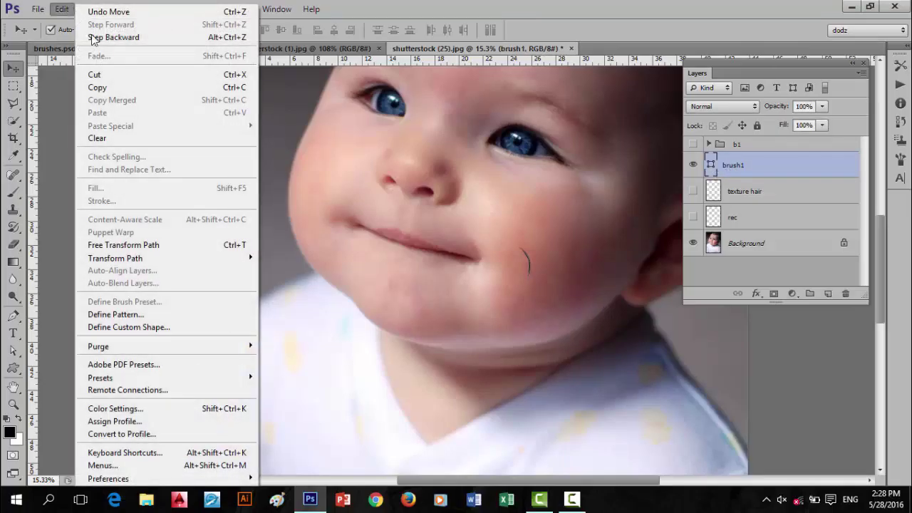
key("Escape")
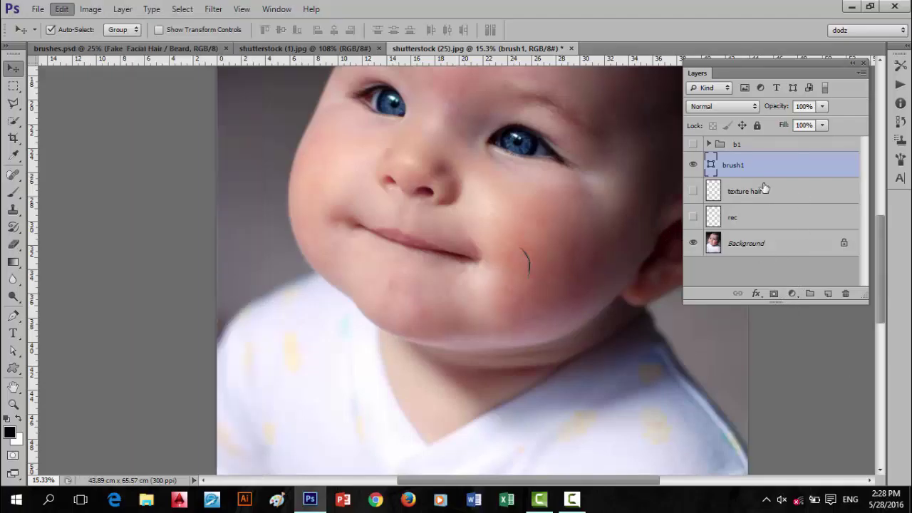
left_click(763, 187)
left_click(713, 163, "shift")
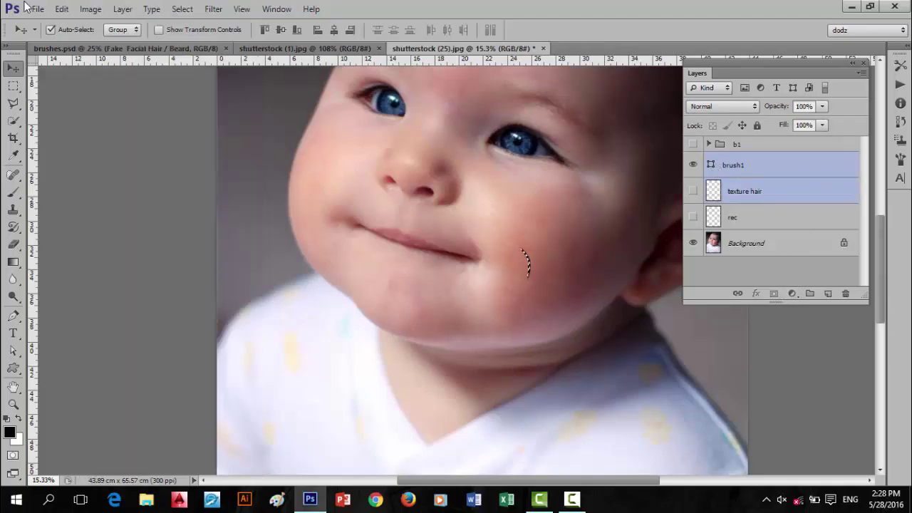
left_click(65, 12)
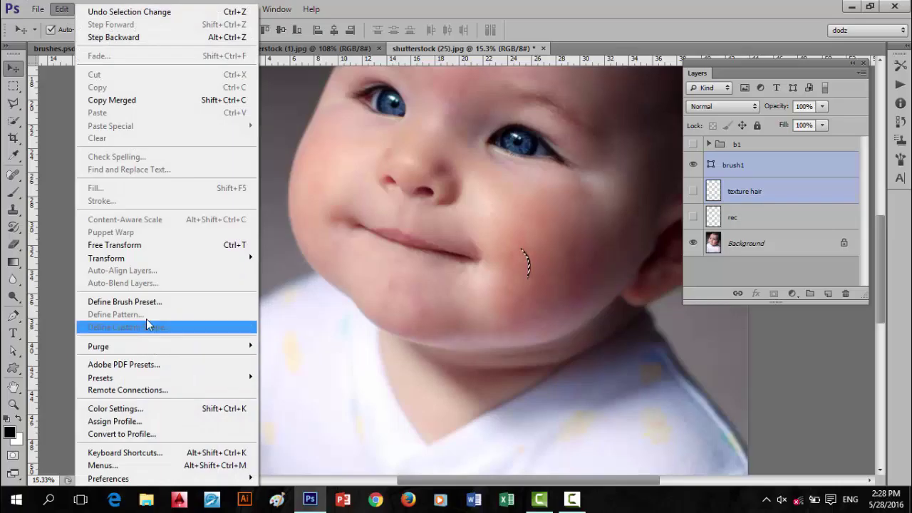
left_click(761, 197)
left_click(759, 192)
left_click(741, 166)
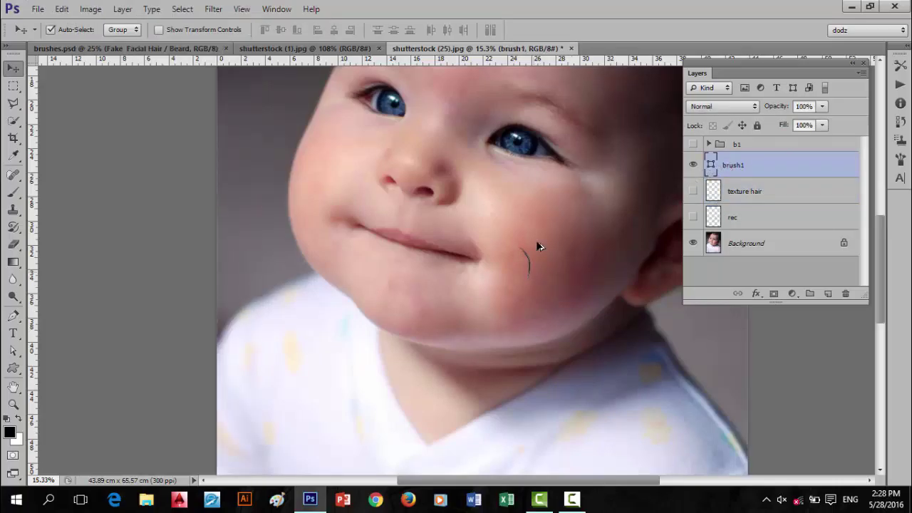
Settle on brush1 as the only selected layer after toggling other layer selections.
scroll(535, 241, "up", 4)
left_click(538, 283)
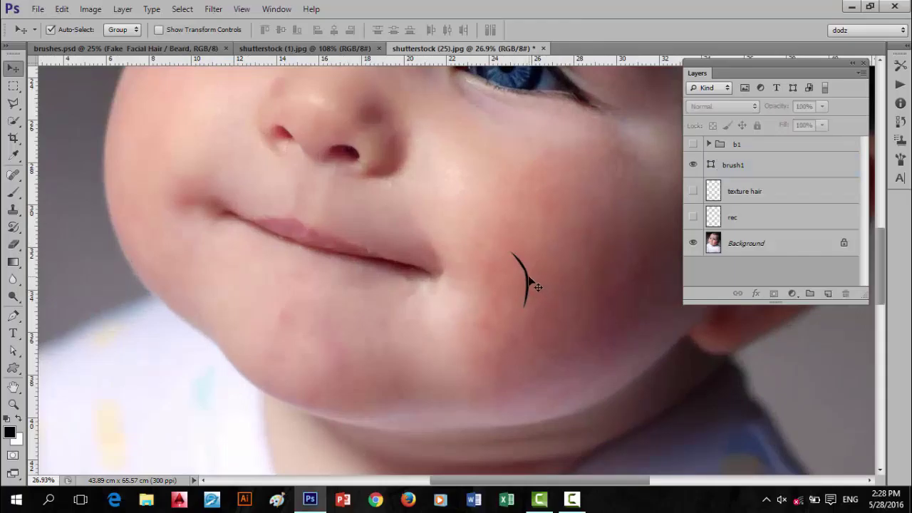
left_click(538, 287)
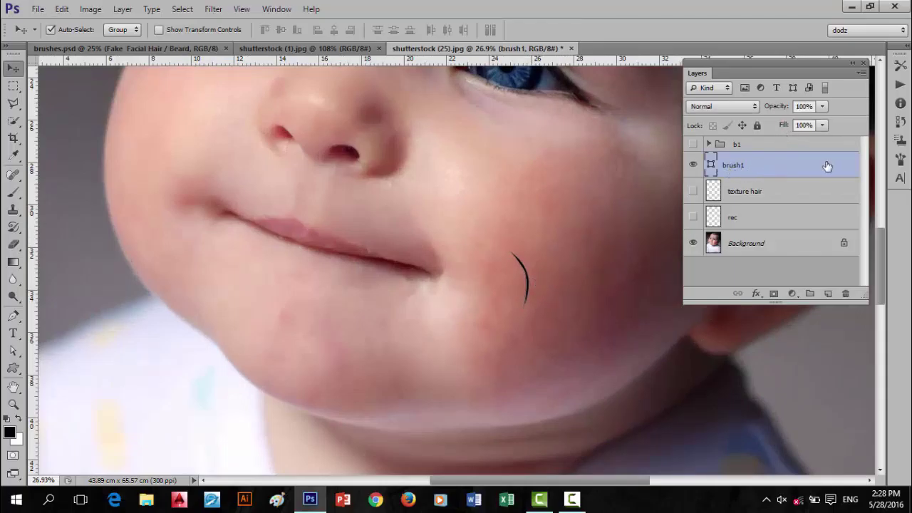
left_click(723, 171, "ctrl")
left_click(735, 170)
left_click(62, 9)
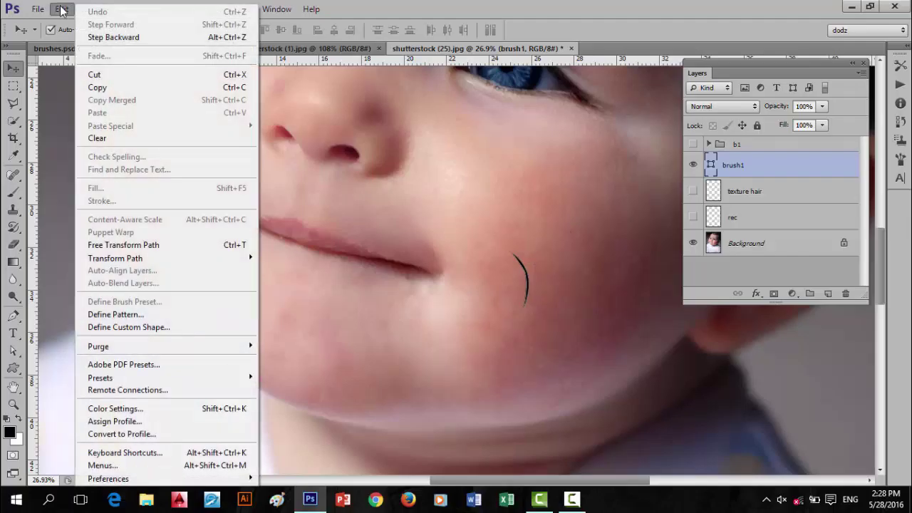
left_click(762, 166)
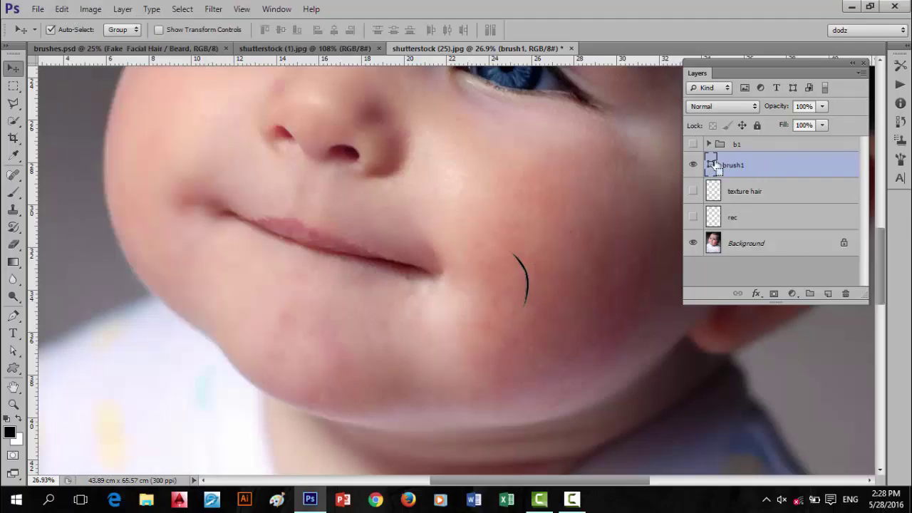
left_click(732, 174, "ctrl")
left_click(733, 169)
double_click(737, 166)
left_click(790, 188)
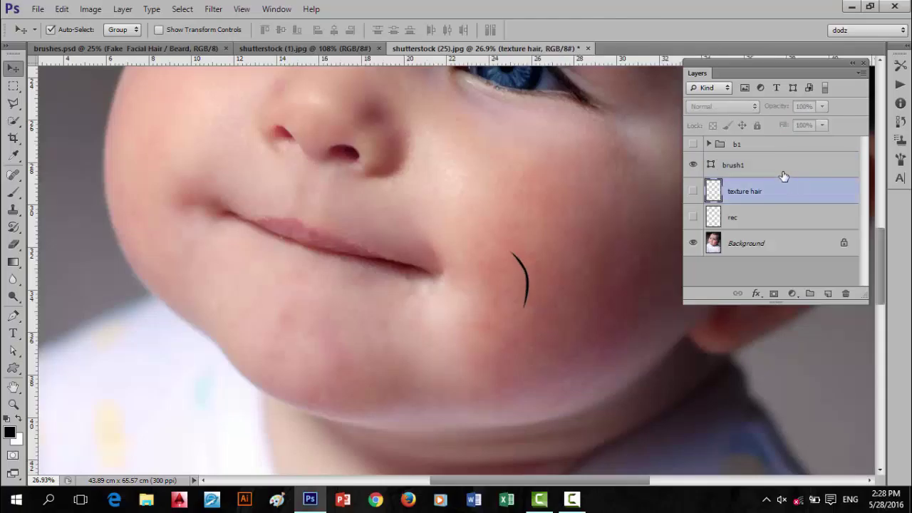
left_click(775, 175, "ctrl")
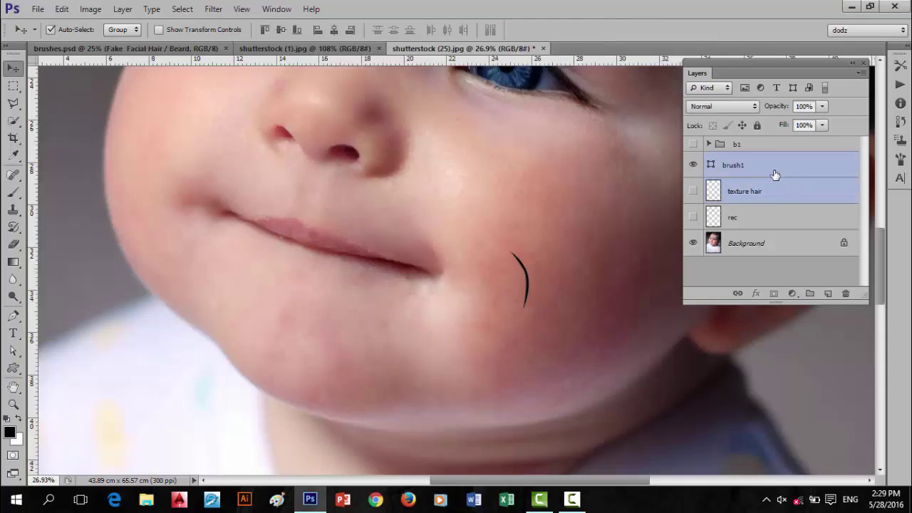
left_click(743, 146)
left_click(736, 169, "ctrl")
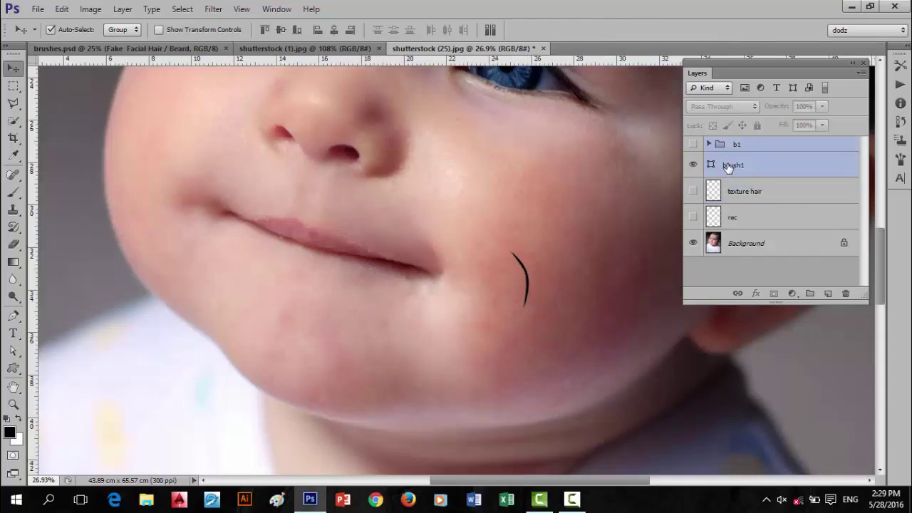
left_click(739, 171)
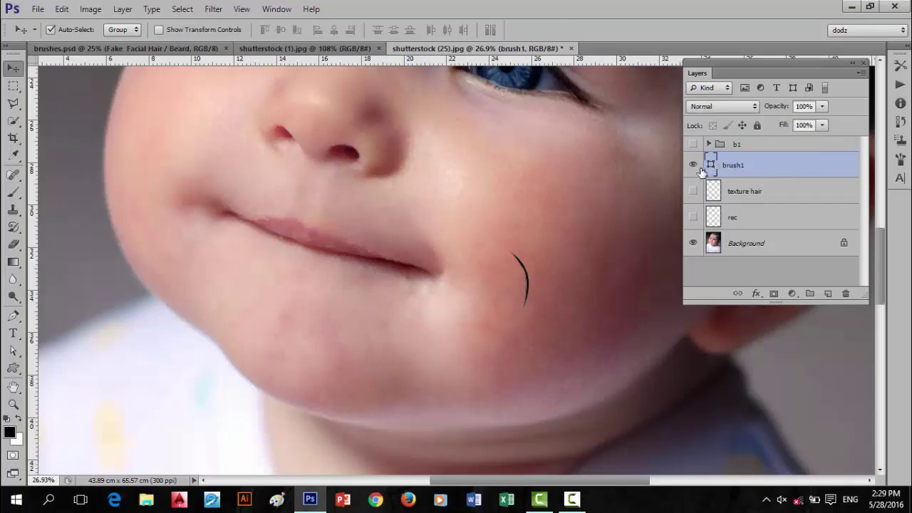
left_click(737, 169, "ctrl")
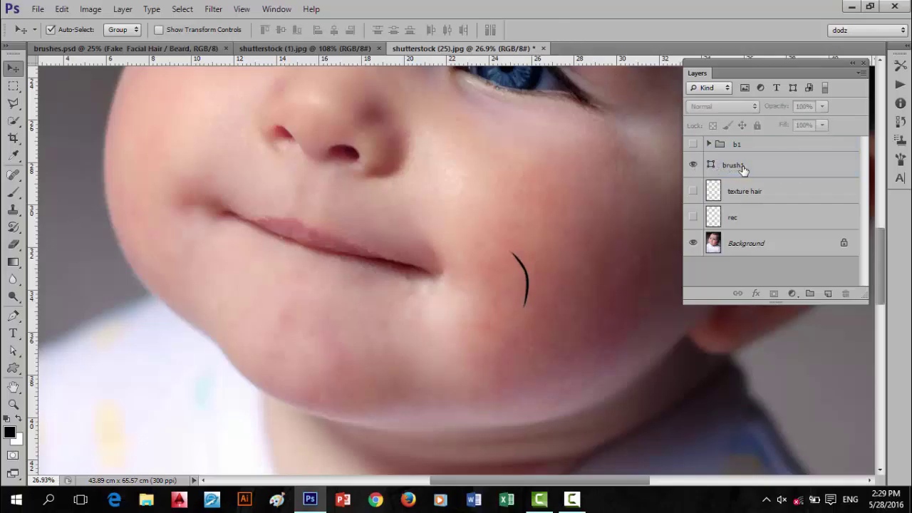
left_click(743, 168)
Rasterize the brush1 shape layer.
right_click(750, 170)
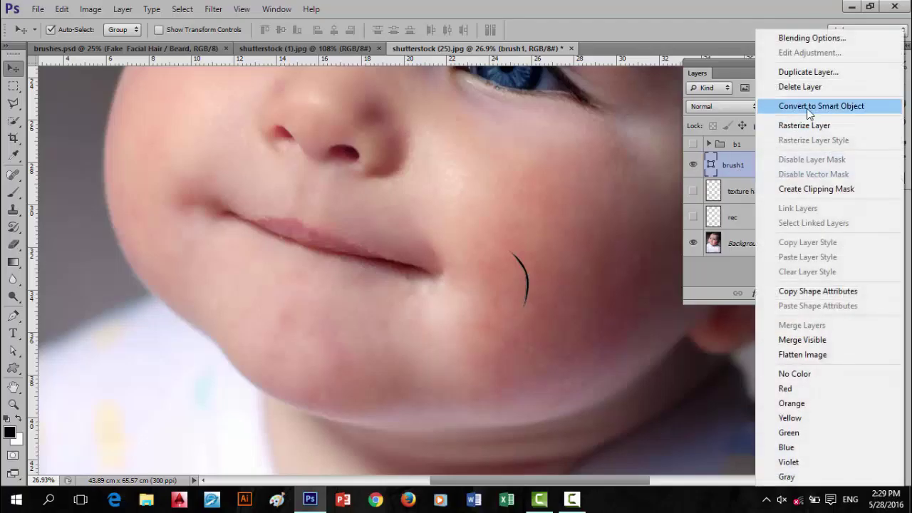
left_click(804, 127)
left_click(738, 166, "ctrl")
left_click(737, 166)
Load the curved hair stroke on brush1 as a selection.
left_click(714, 168, "ctrl")
key("ctrl+d")
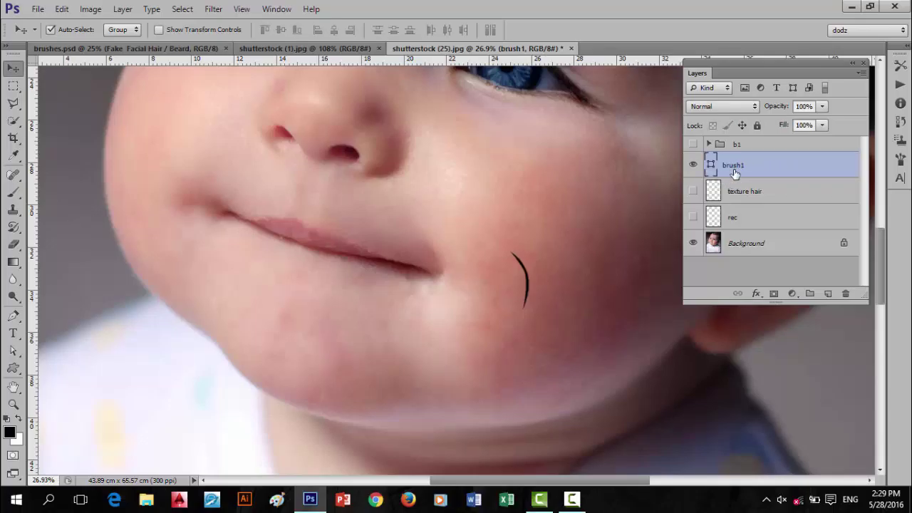
left_click(711, 168, "ctrl")
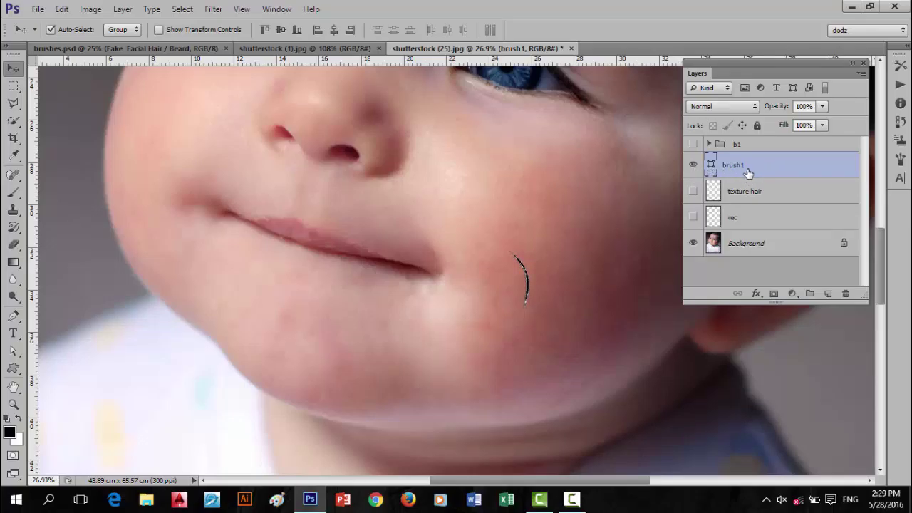
key("ctrl+d")
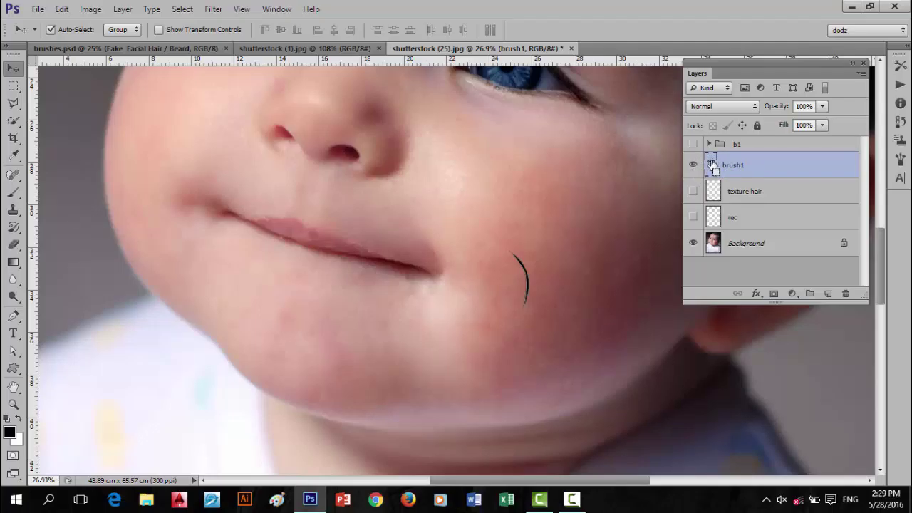
left_click(713, 166, "ctrl")
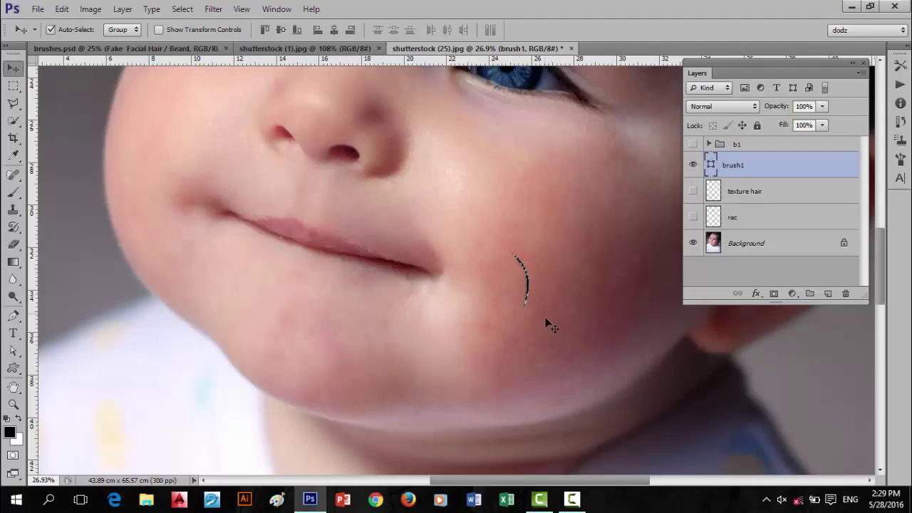
scroll(529, 295, "up", 4)
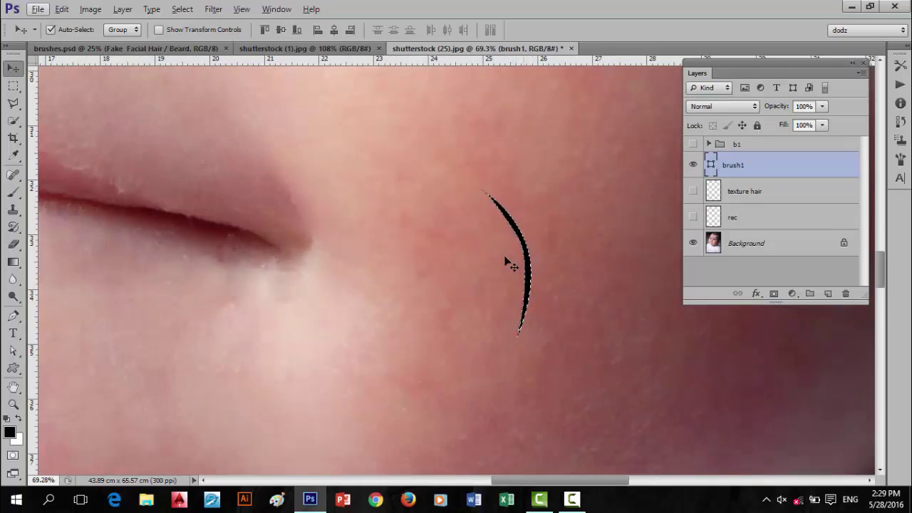
scroll(512, 265, "down", 2)
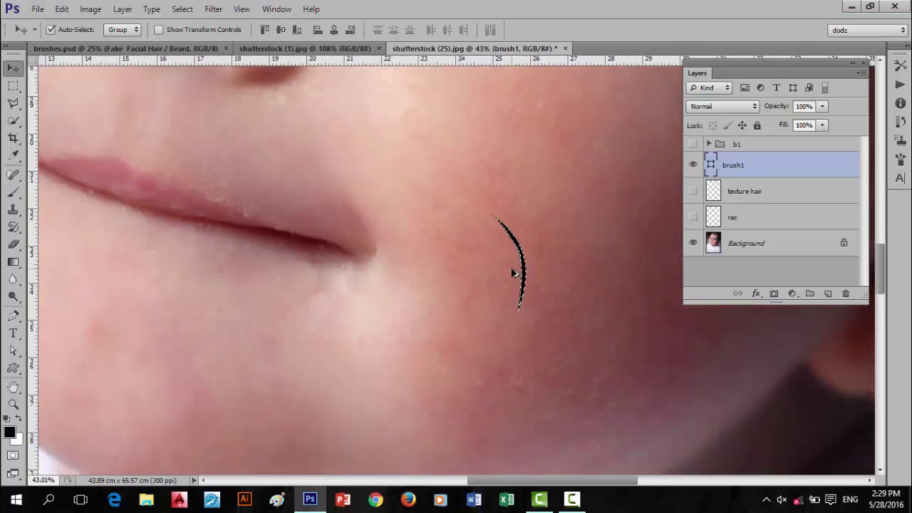
scroll(512, 273, "down", 1)
left_click(62, 9)
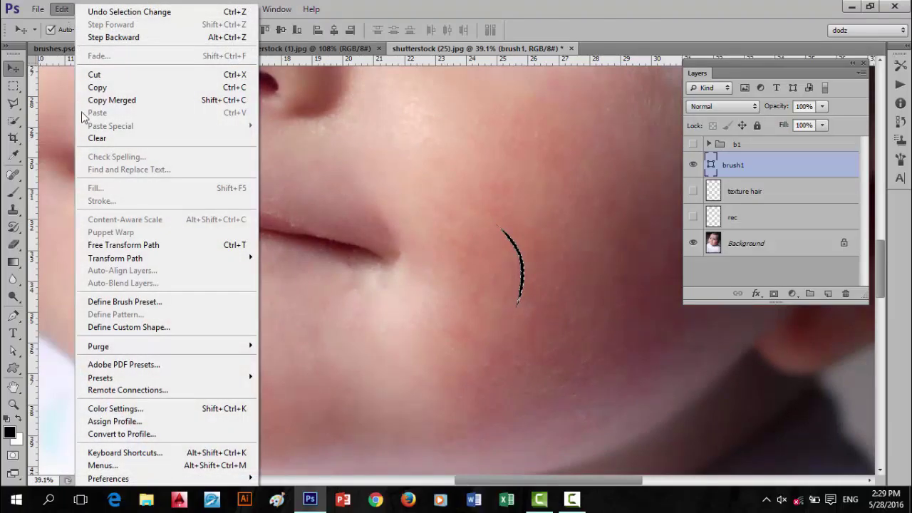
Define the selected curved stroke as brush preset 'hair2', then hide brush1.
left_click(118, 304)
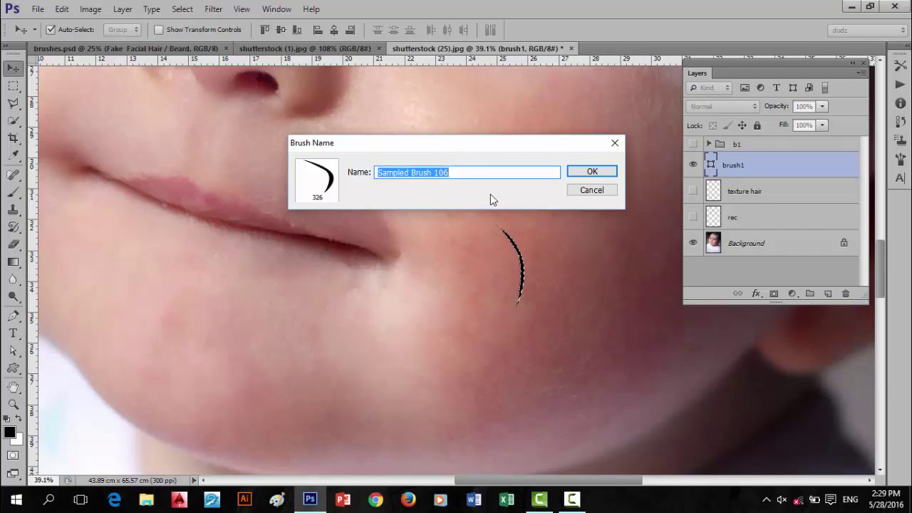
type("hair2")
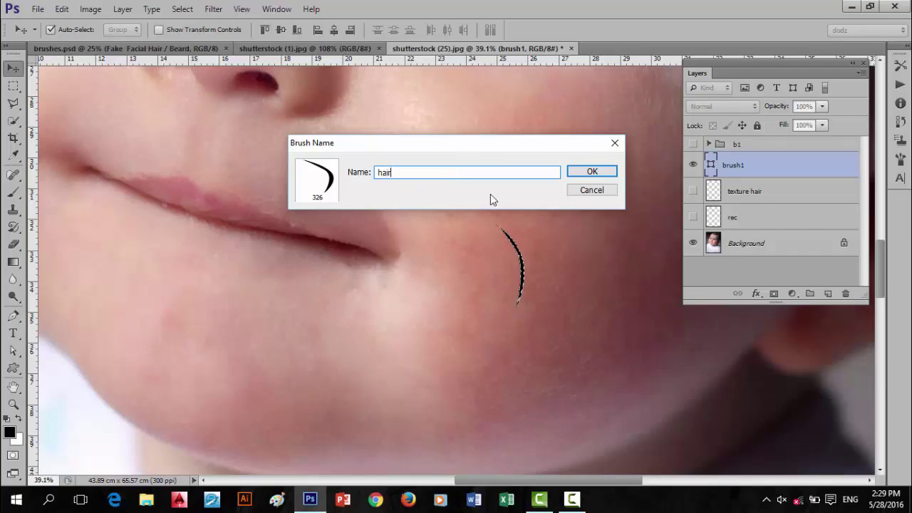
left_click(604, 173)
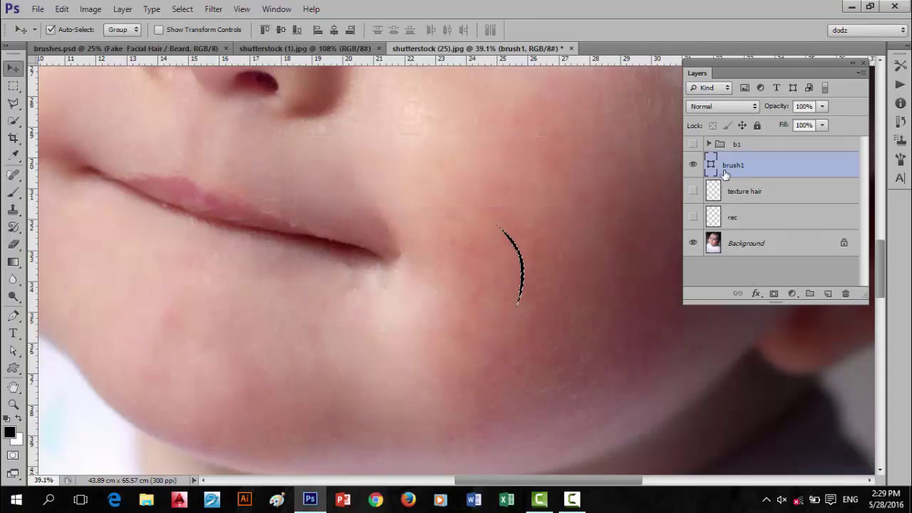
left_click(692, 167)
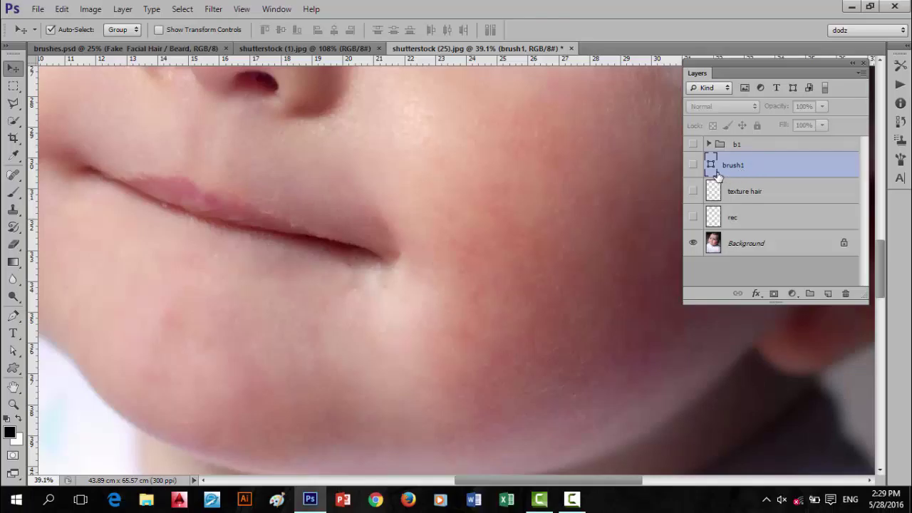
Delete brush1 and load the 326 px hair2 preset in the Brush tool.
key("Delete")
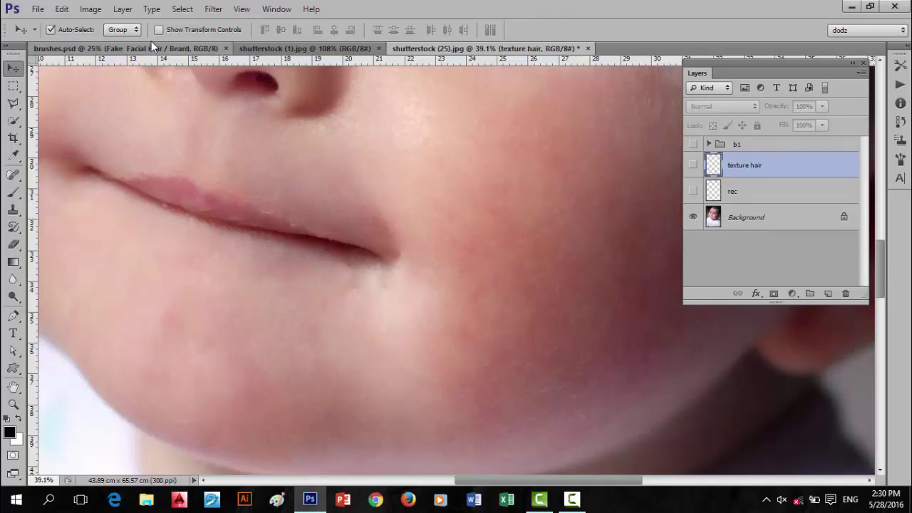
left_click(13, 198)
left_click(69, 32)
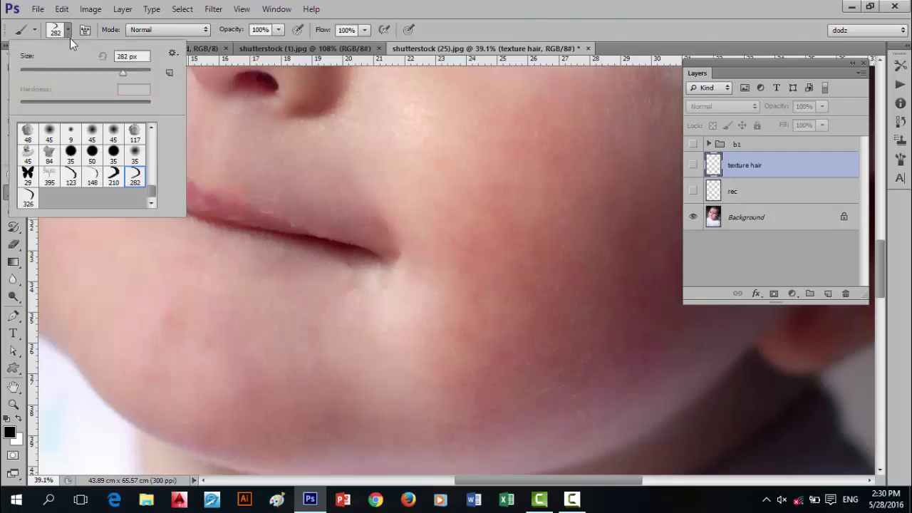
left_click(29, 196)
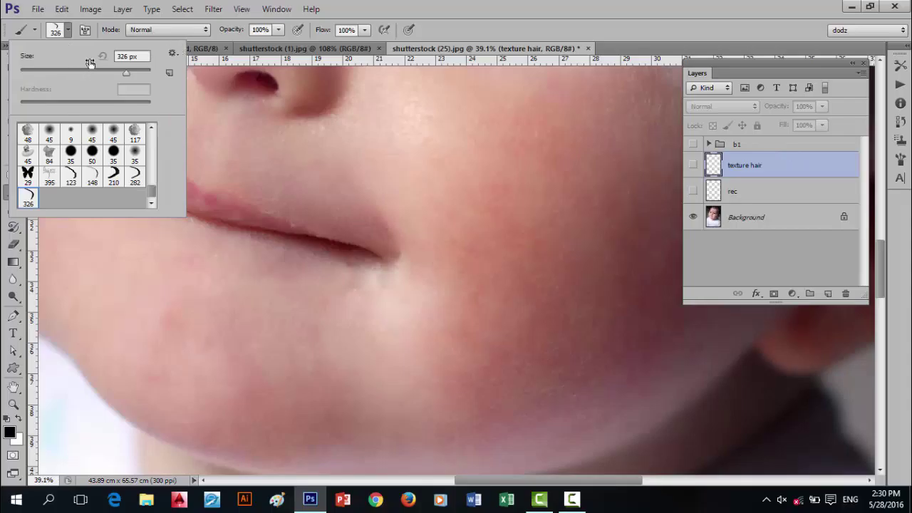
left_click(780, 71)
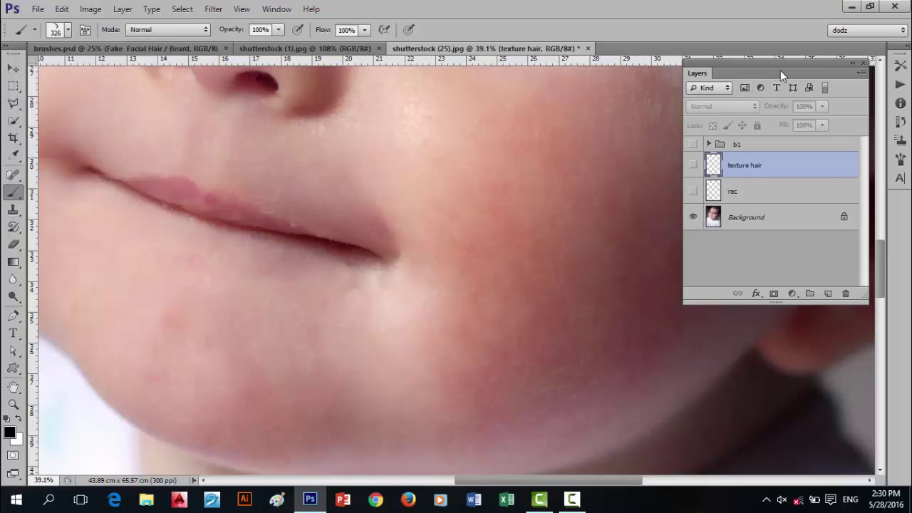
Add a new empty layer named b2.
left_click(828, 294)
double_click(738, 165)
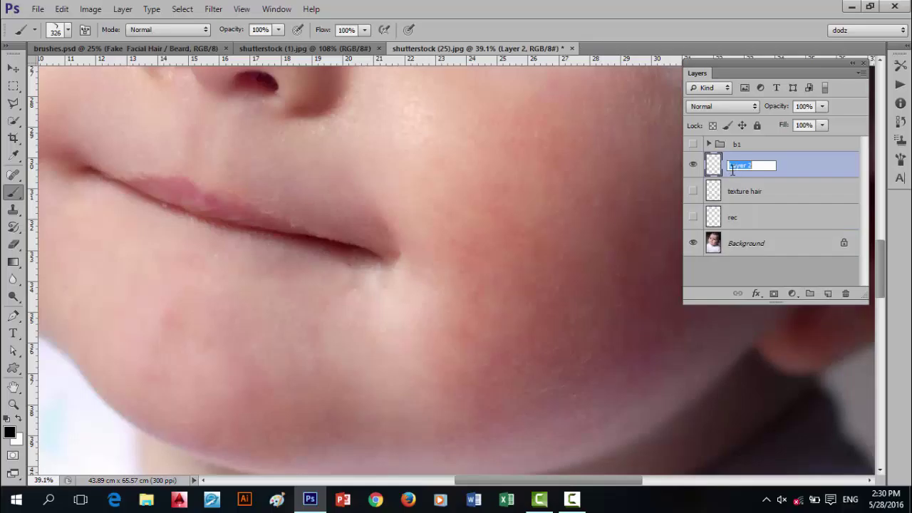
type("b2")
left_click(826, 165)
Delete the texture hair and rec layers, select b2 and keep the b1 group hidden.
left_click(770, 193)
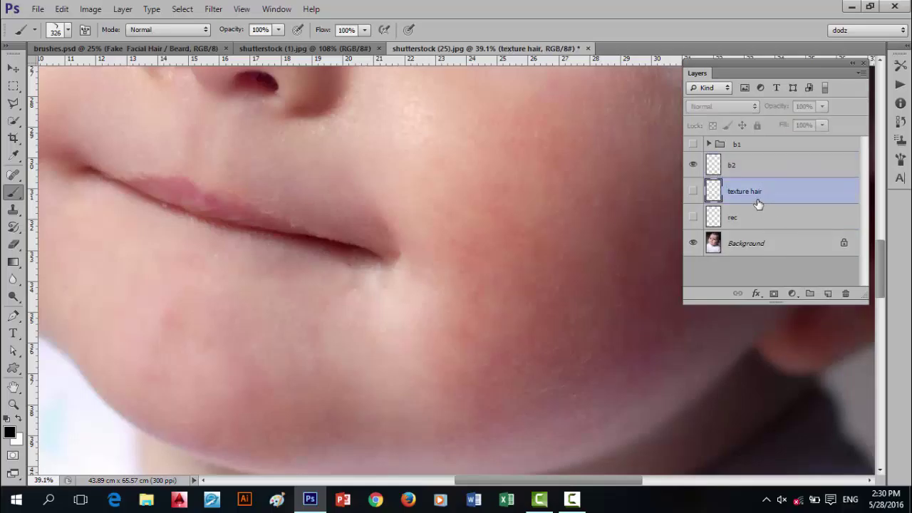
left_click(733, 211, "shift")
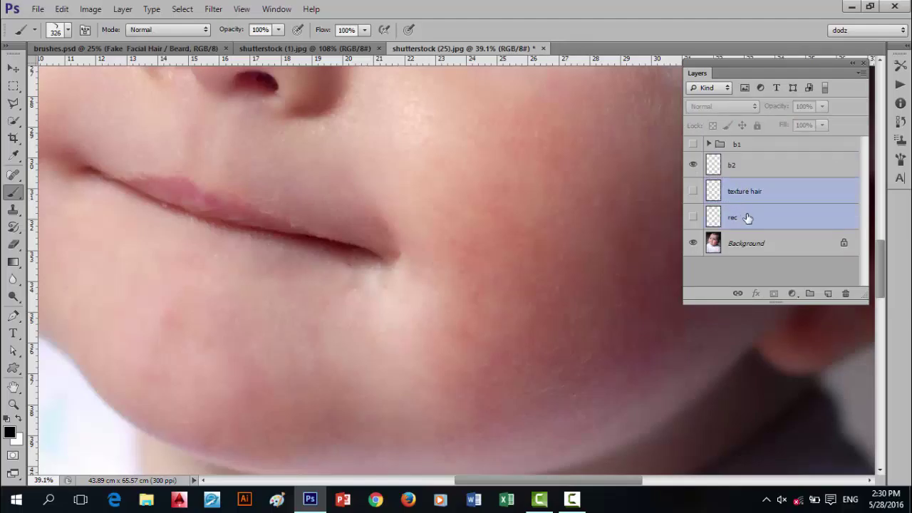
left_click_drag(774, 209, 845, 293)
left_click(748, 173)
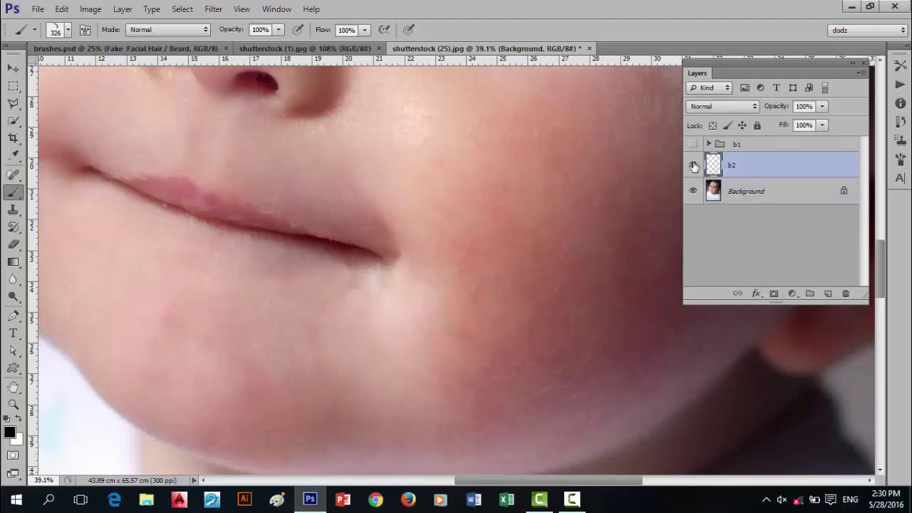
left_click(693, 145)
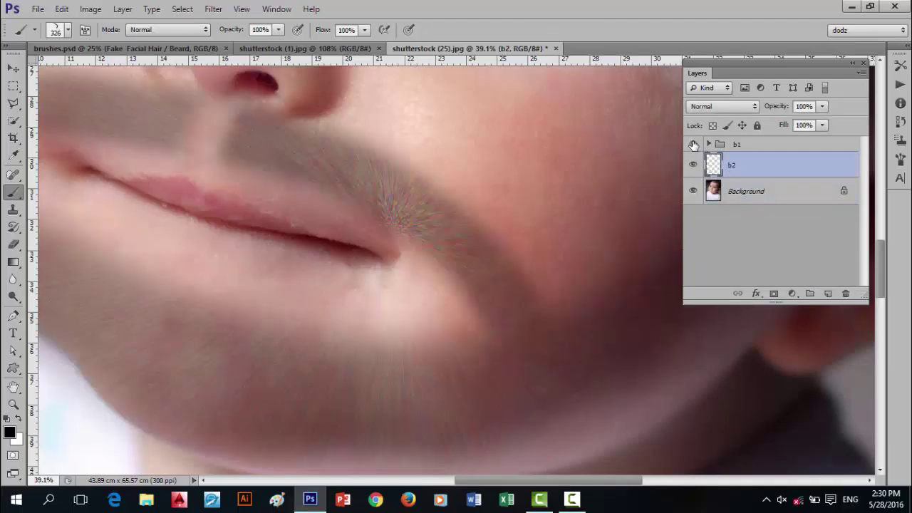
left_click(692, 145)
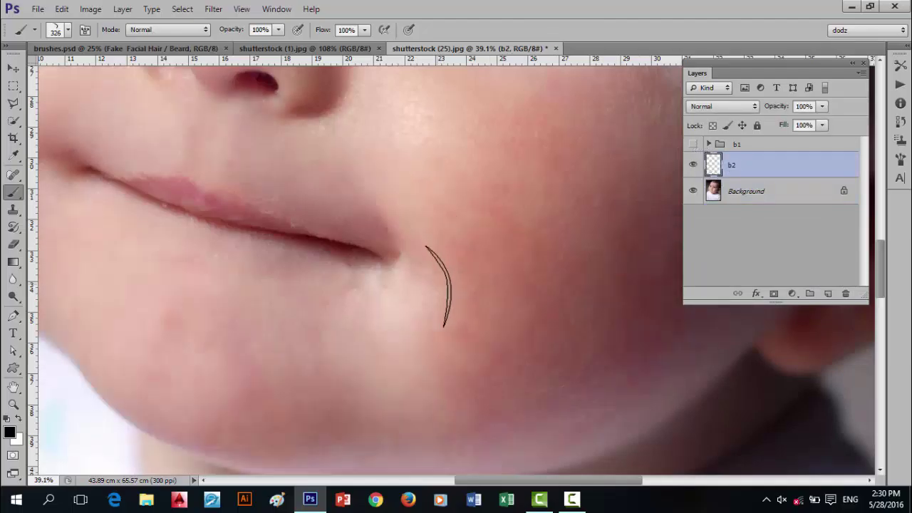
scroll(450, 272, "down", 2)
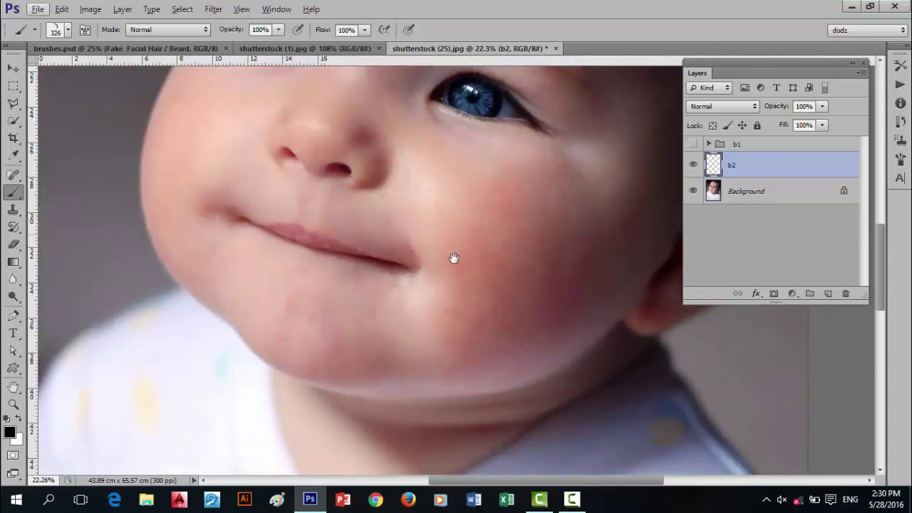
scroll(452, 257, "right", 5)
scroll(451, 257, "up", 2)
mouse_move(508, 277)
left_mouse_down()
mouse_move(367, 377)
mouse_move(272, 391)
mouse_move(165, 383)
left_mouse_up()
scroll(342, 321, "left", 3)
scroll(342, 321, "down", 1)
mouse_move(362, 349)
left_mouse_down()
mouse_move(308, 341)
mouse_move(234, 303)
mouse_move(186, 212)
mouse_move(179, 170)
left_mouse_up()
mouse_move(169, 226)
left_mouse_down()
mouse_move(244, 208)
mouse_move(365, 227)
mouse_move(413, 258)
mouse_move(471, 335)
left_mouse_up()
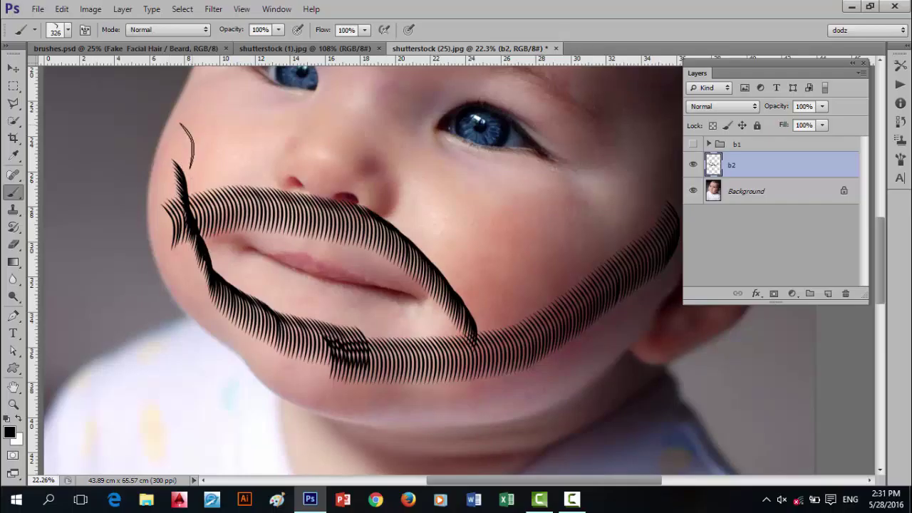
left_click_drag(190, 128, 174, 239)
scroll(358, 257, "down", 3)
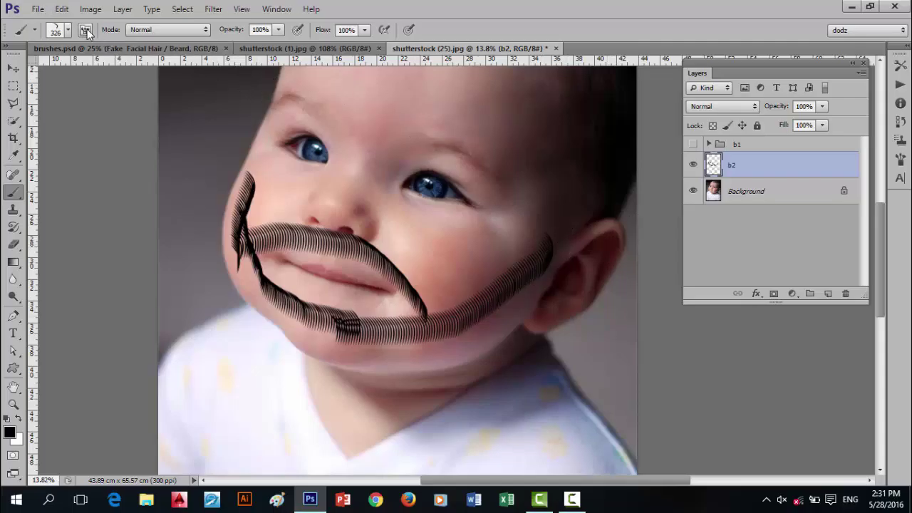
key("ctrl+z")
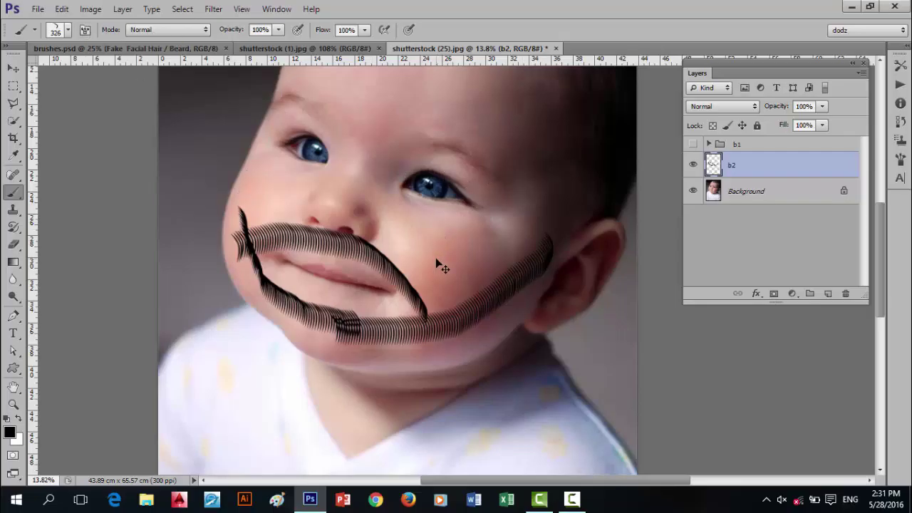
key("ctrl+alt+z")
key("ctrl+alt+z")
key("ctrl+alt+z")
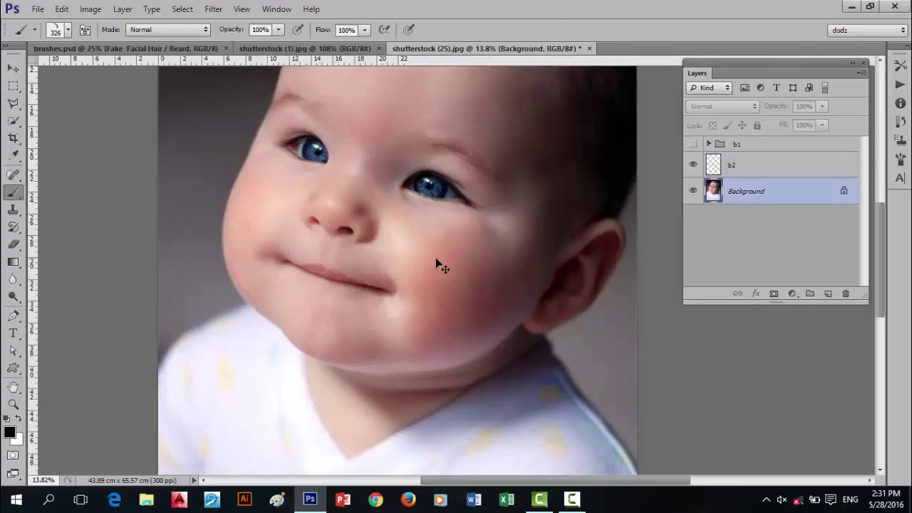
key("alt")
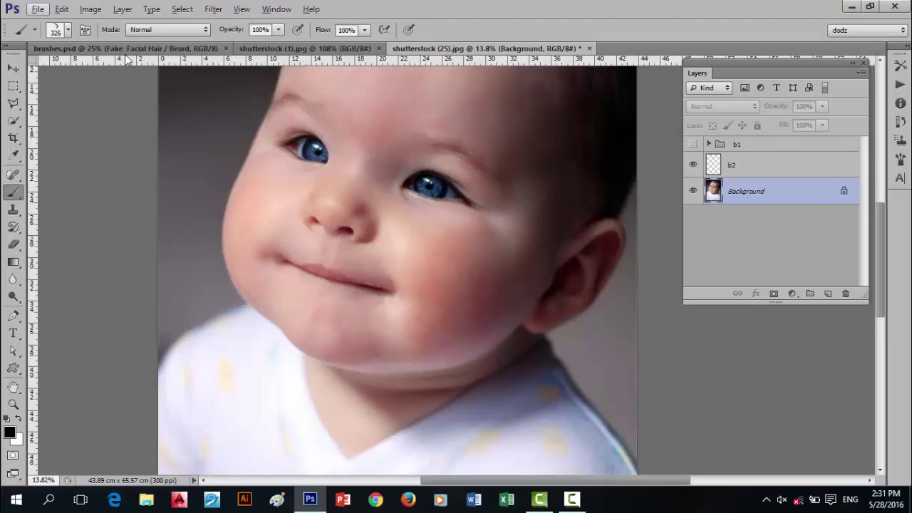
Show the Brush panel with the curved hair tip's settings.
left_click(85, 30)
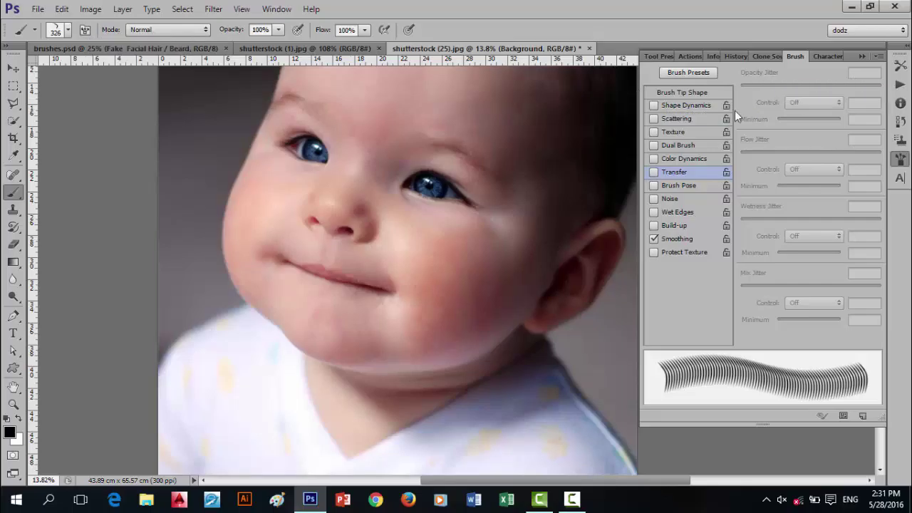
left_click(86, 30)
left_click(89, 30)
In Brush Tip Shape, set spacing to 24%, testing and undoing strokes on the cheek.
left_click(676, 93)
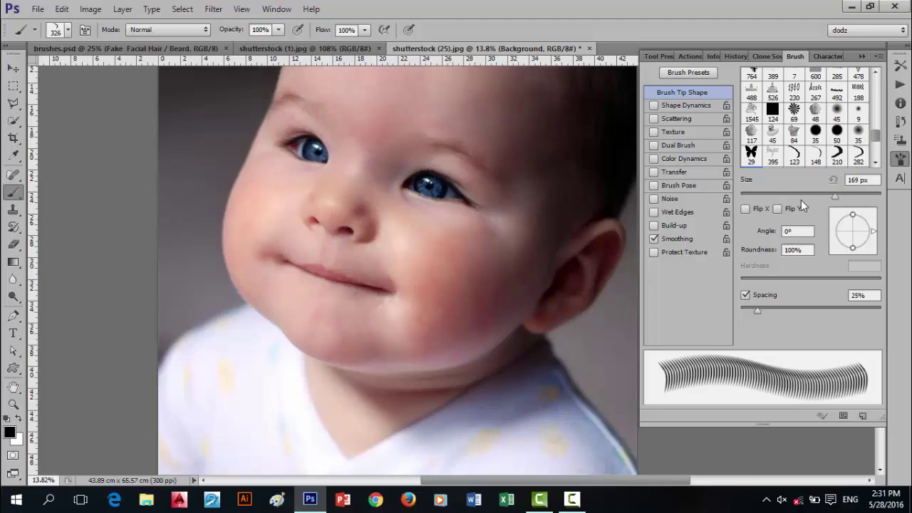
left_click_drag(762, 315, 816, 308)
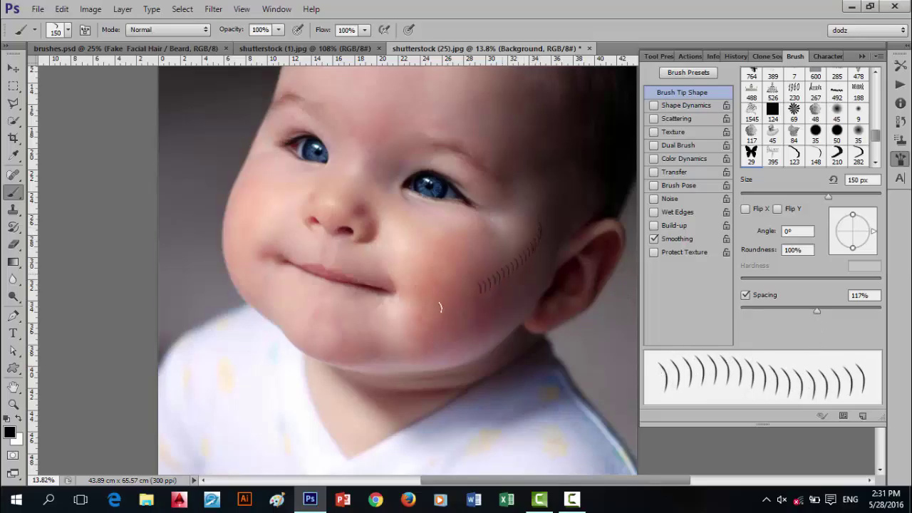
left_click_drag(441, 308, 432, 315)
key("ctrl+z")
left_click_drag(815, 313, 757, 315)
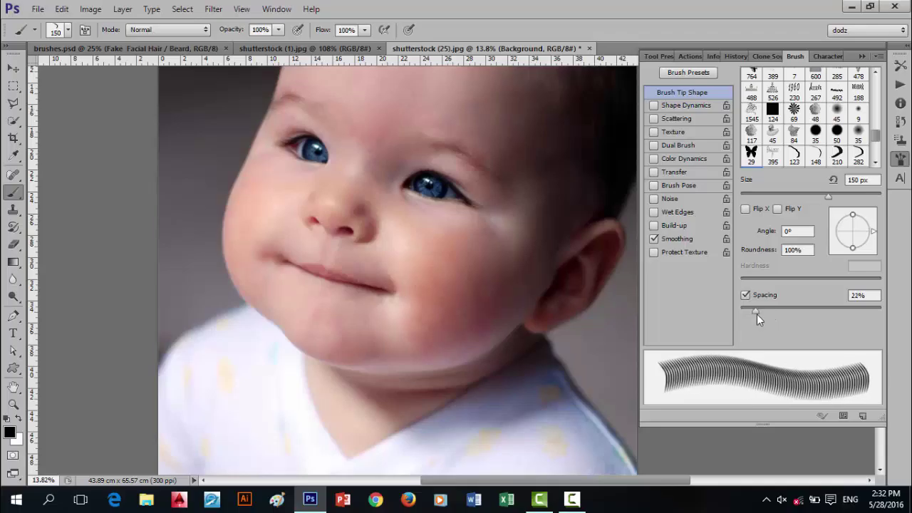
mouse_move(551, 262)
left_mouse_down()
mouse_move(485, 308)
mouse_move(432, 329)
left_mouse_up()
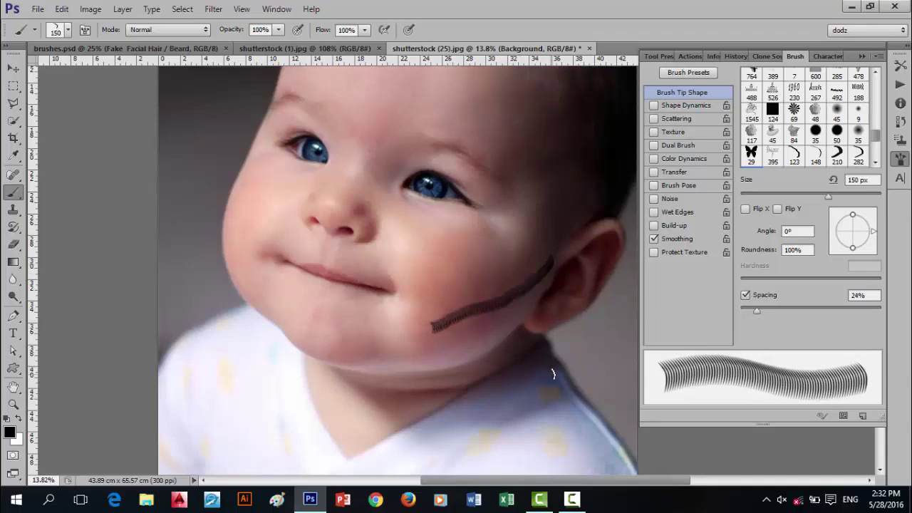
key("ctrl+z")
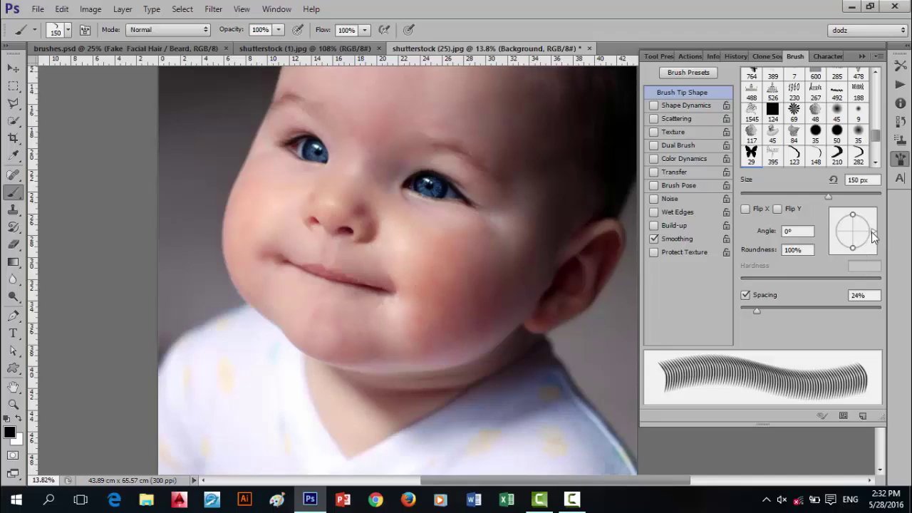
Set the brush tip angle to 0° after undoing a slanted test stroke.
mouse_move(871, 232)
left_mouse_down()
mouse_move(861, 215)
mouse_move(869, 222)
left_mouse_up()
mouse_move(524, 278)
left_mouse_down()
mouse_move(510, 296)
mouse_move(390, 347)
left_mouse_up()
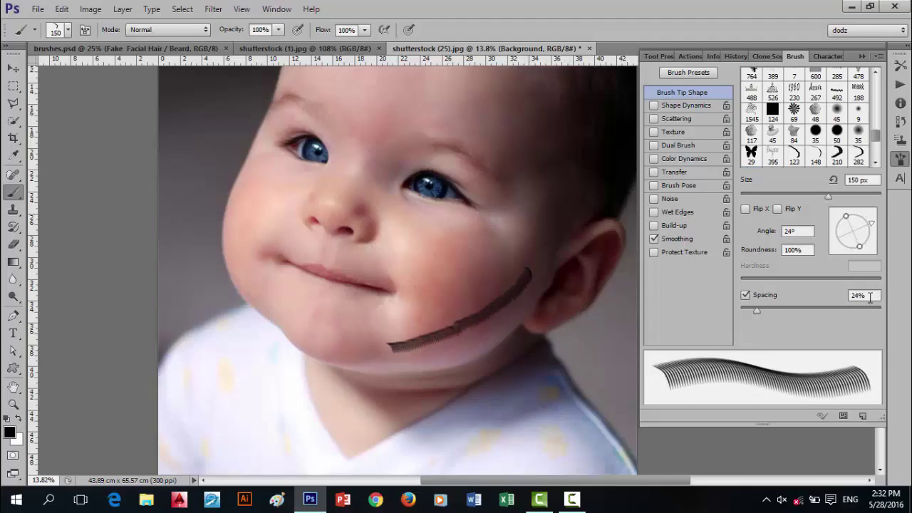
key("ctrl+z")
left_click_drag(870, 239, 872, 230)
left_click(791, 230)
type("0")
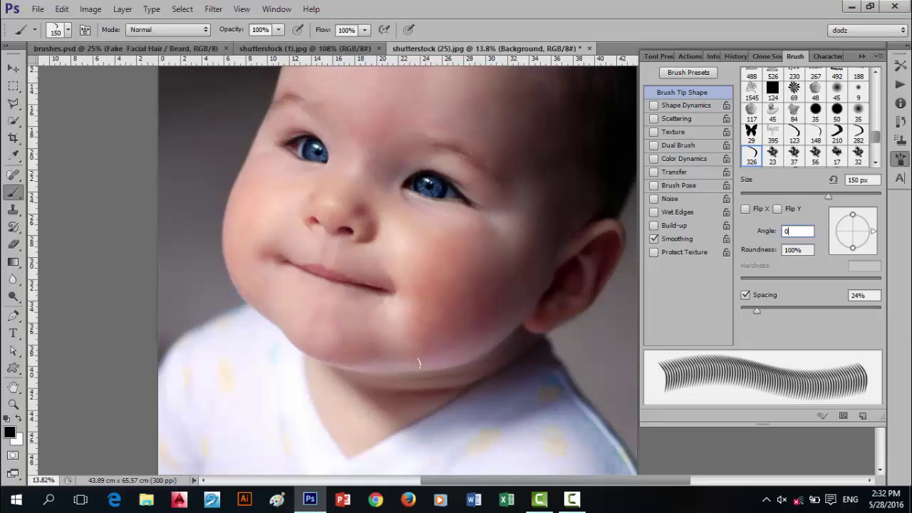
Enable Shape Dynamics with 58% size jitter and Angle Jitter Control Off, testing then undoing a stroke.
left_click(685, 107)
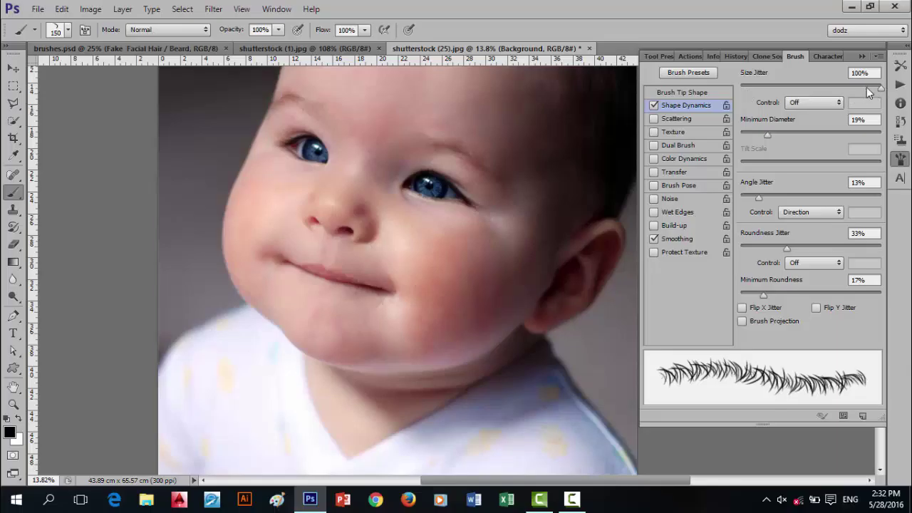
mouse_move(878, 87)
left_mouse_down()
mouse_move(758, 82)
mouse_move(824, 81)
mouse_move(810, 84)
left_mouse_up()
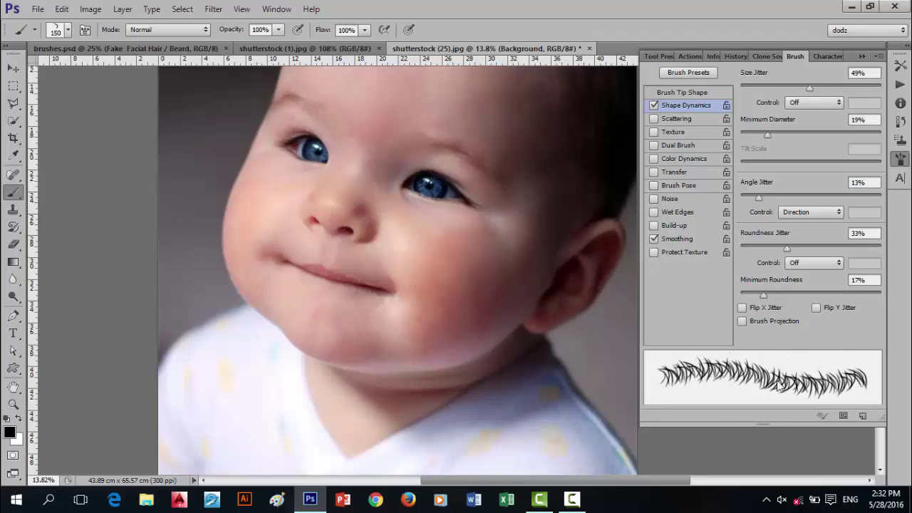
mouse_move(809, 88)
left_mouse_down()
mouse_move(743, 99)
mouse_move(823, 104)
left_mouse_up()
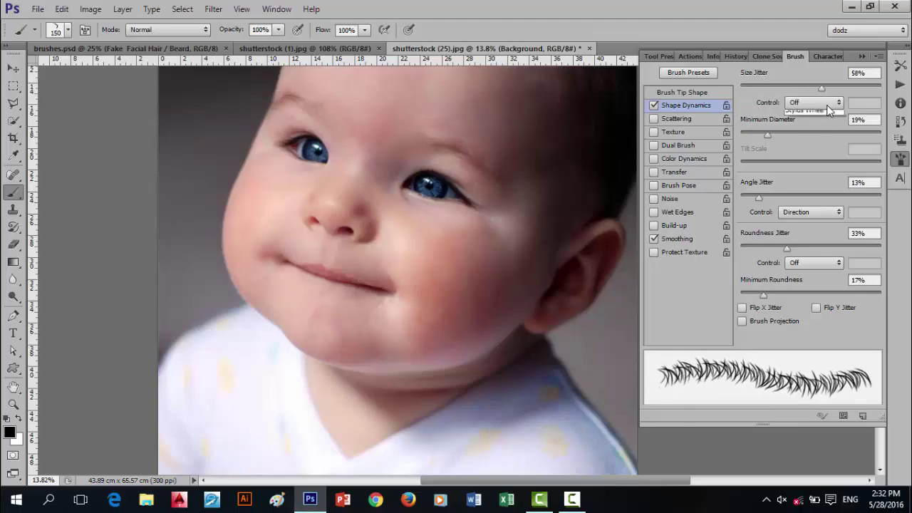
left_click(826, 104)
left_click(828, 108)
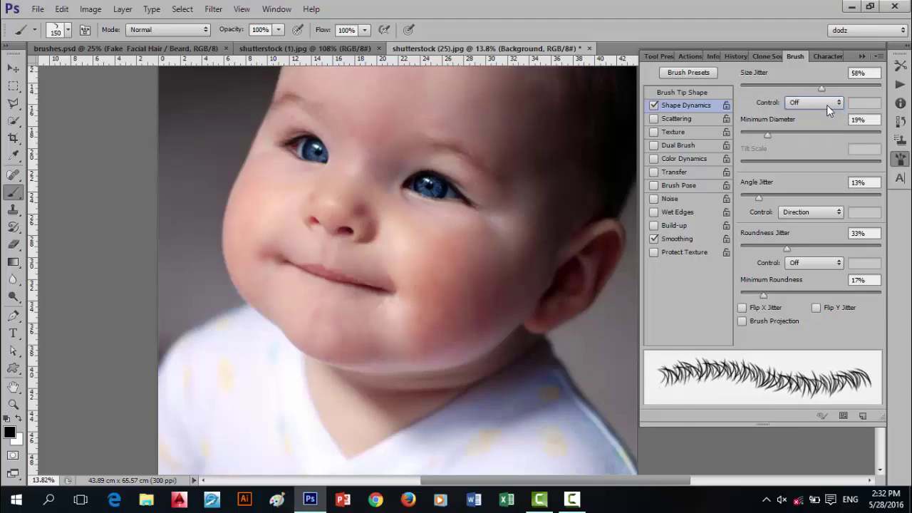
left_click(812, 212)
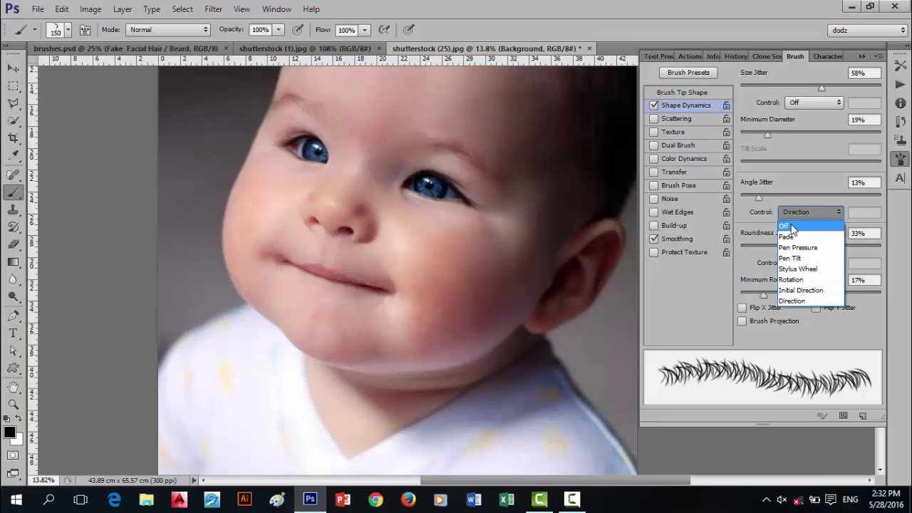
left_click(788, 227)
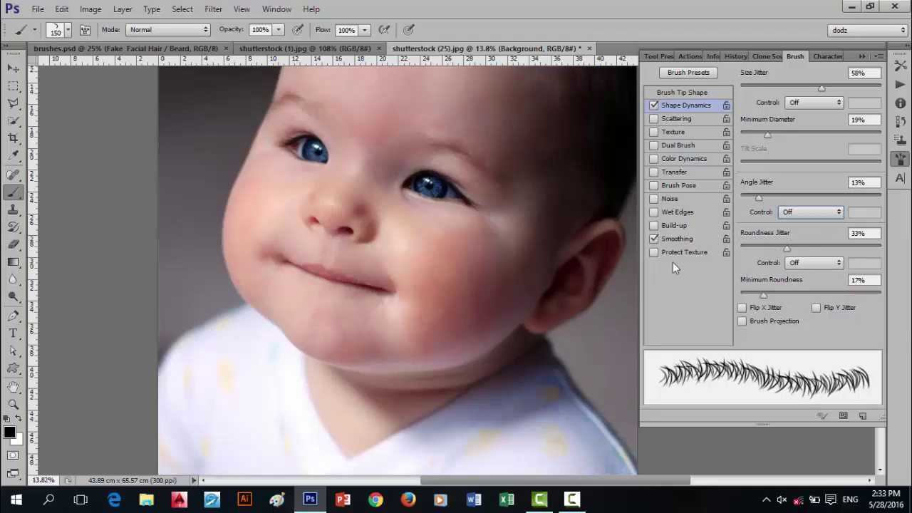
mouse_move(532, 251)
left_mouse_down()
mouse_move(466, 312)
mouse_move(350, 325)
mouse_move(310, 314)
mouse_move(274, 287)
mouse_move(253, 221)
mouse_move(265, 211)
mouse_move(337, 215)
mouse_move(387, 244)
mouse_move(405, 285)
left_mouse_up()
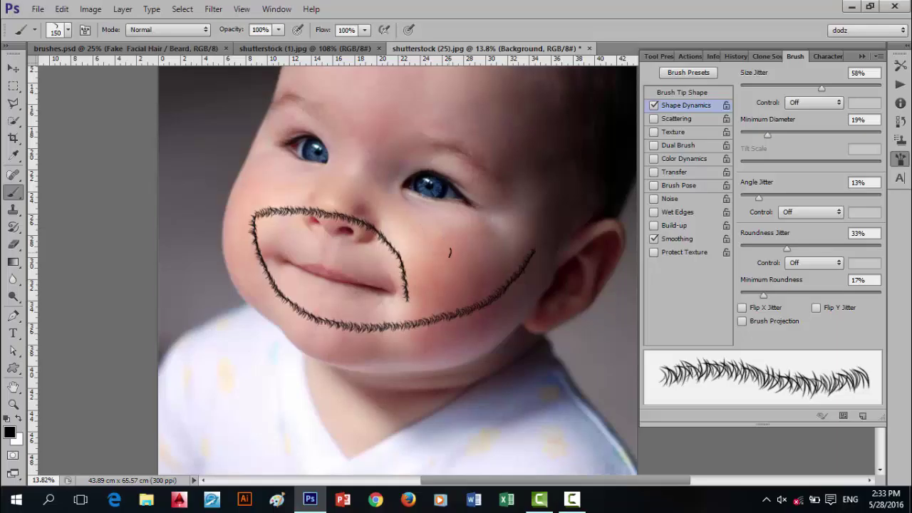
key("ctrl+alt+z")
key("ctrl+alt+z")
Try a 168 px brush size and undo a test stroke on the cheek.
right_click(432, 295)
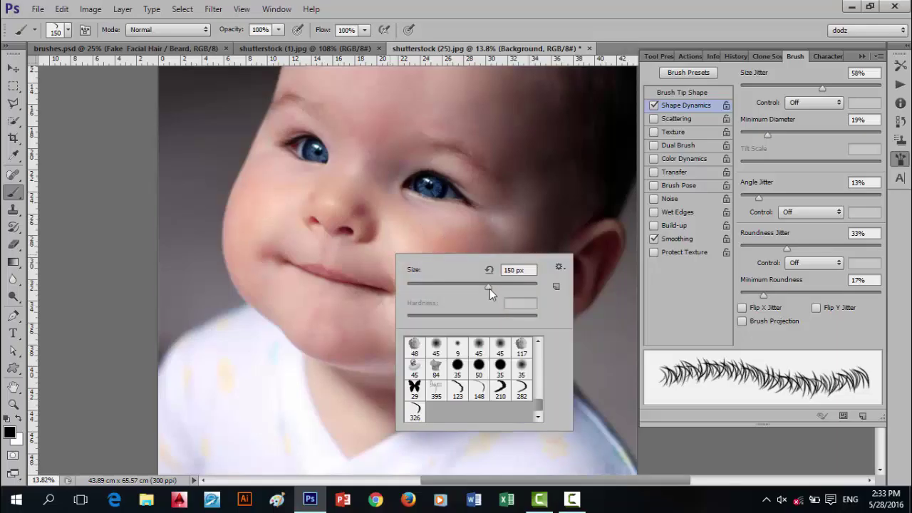
key("Return")
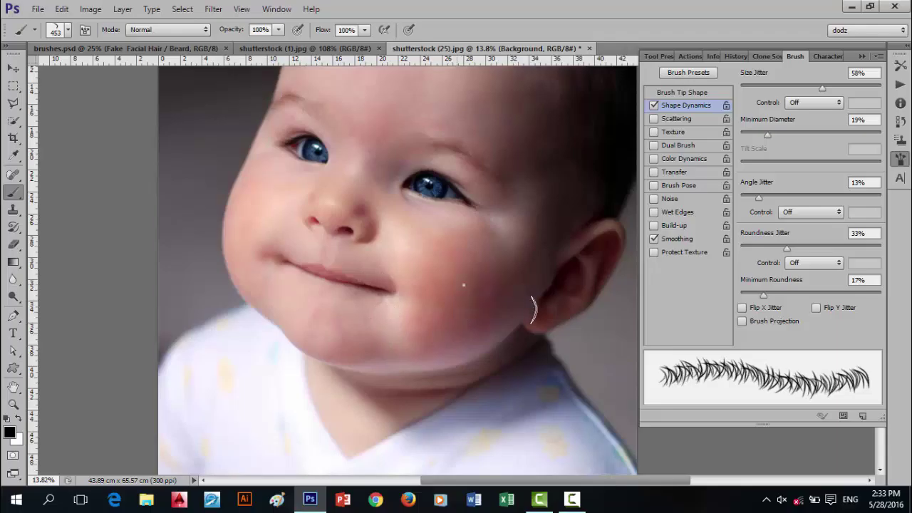
right_click(524, 307)
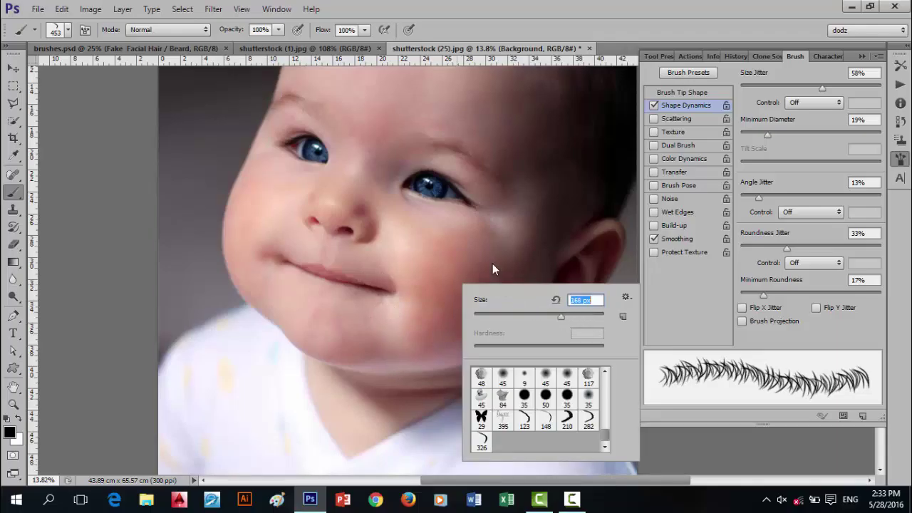
key("Return")
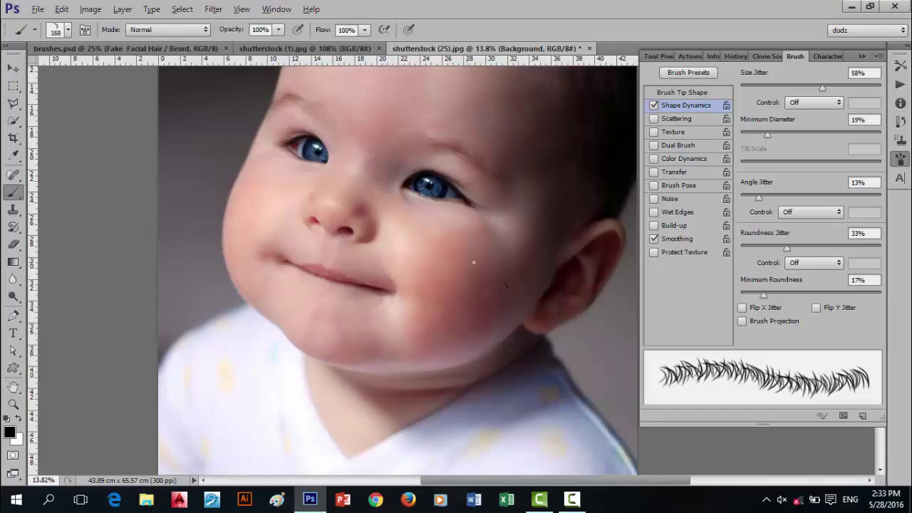
right_click(473, 262)
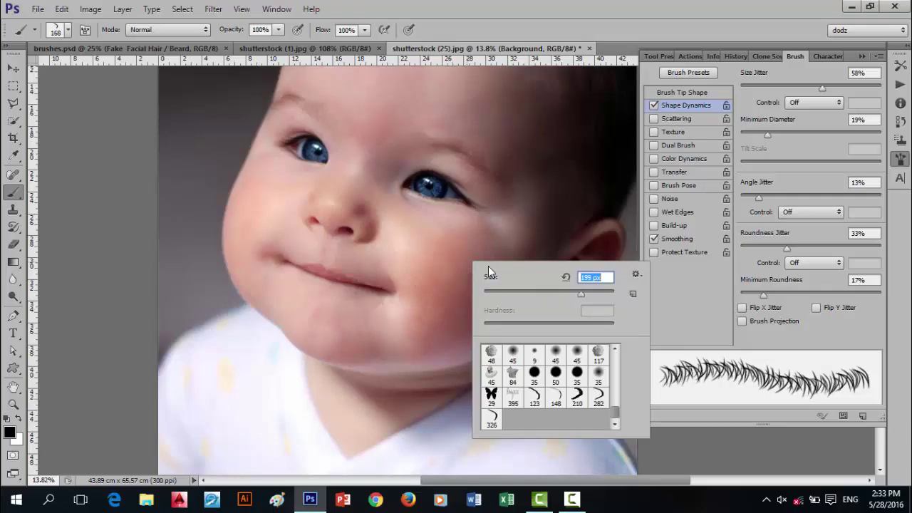
key("Return")
left_click_drag(453, 283, 434, 322)
key("ctrl+z")
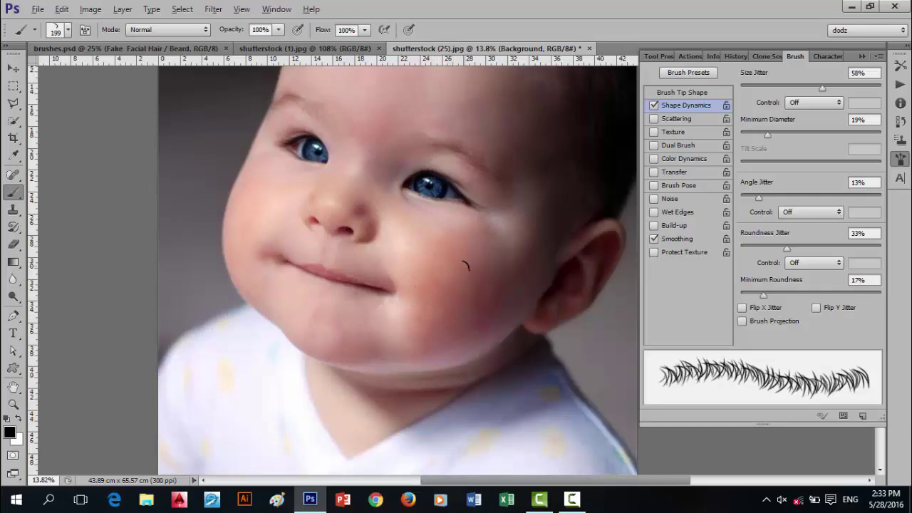
Set the brush to 391 px and undo the trial beard strokes along the jaw.
right_click(468, 264)
key("Return")
left_click_drag(438, 284, 403, 330)
key("ctrl+z")
mouse_move(513, 294)
left_mouse_down()
mouse_move(453, 333)
mouse_move(375, 330)
mouse_move(310, 302)
mouse_move(294, 266)
mouse_move(302, 251)
mouse_move(344, 249)
mouse_move(383, 272)
left_mouse_up()
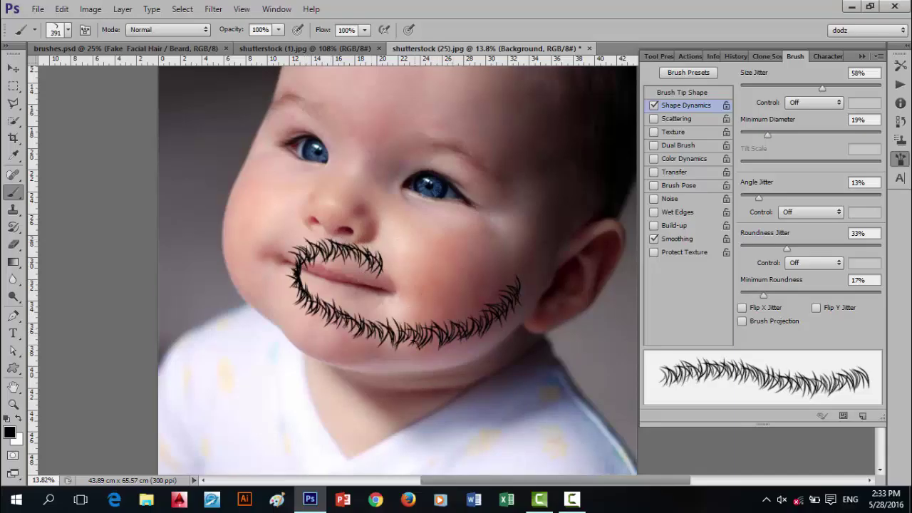
key("ctrl+z")
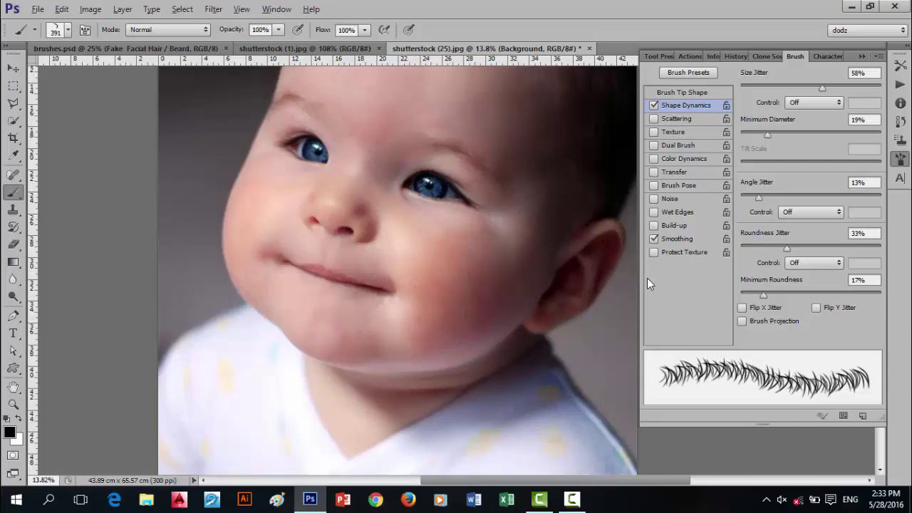
Set Angle Jitter Control to Direction, then undo the test hair strokes on both cheeks.
left_click(801, 217)
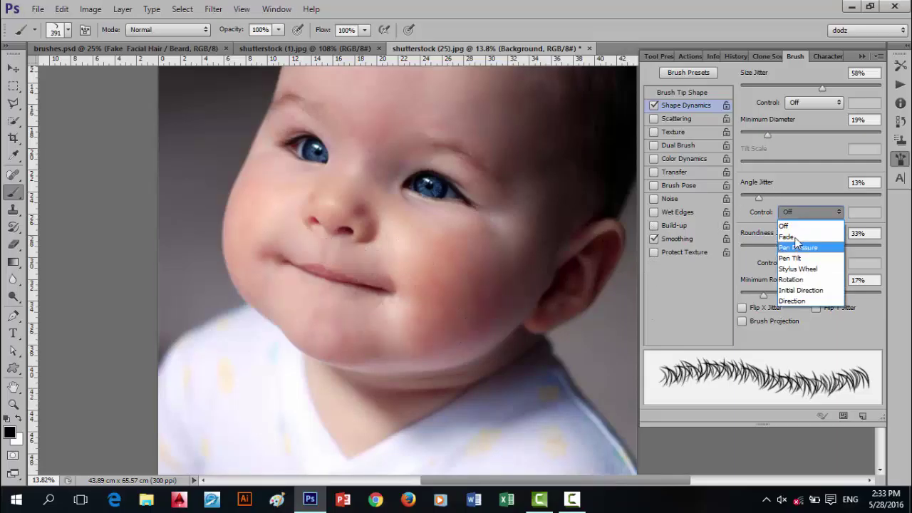
left_click(794, 306)
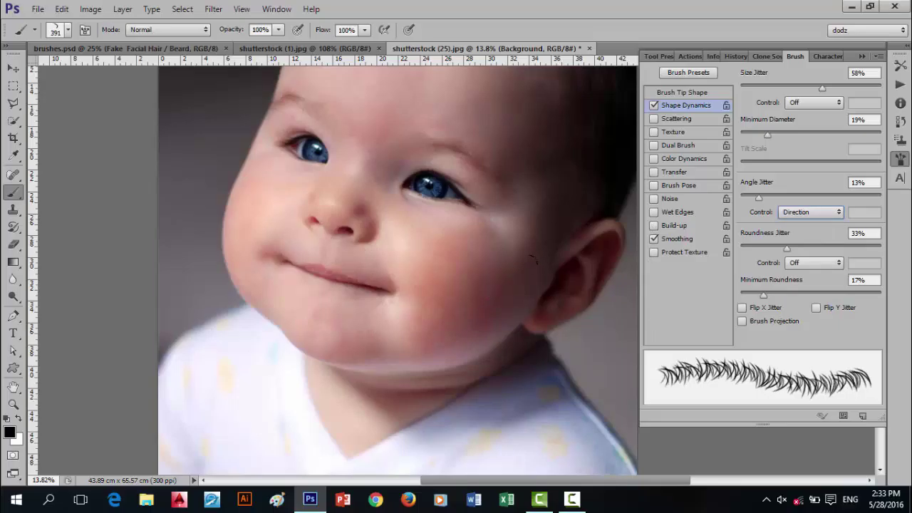
left_click_drag(539, 260, 482, 302)
mouse_move(345, 340)
left_mouse_down()
mouse_move(437, 320)
mouse_move(477, 291)
mouse_move(472, 258)
mouse_move(434, 237)
mouse_move(373, 235)
mouse_move(343, 258)
mouse_move(331, 288)
mouse_move(348, 327)
mouse_move(381, 322)
left_mouse_up()
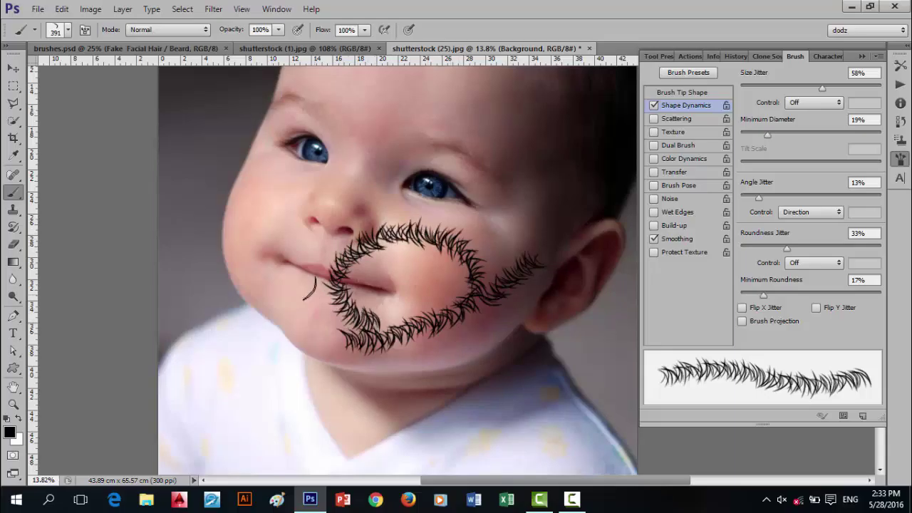
mouse_move(250, 214)
left_mouse_down()
mouse_move(250, 255)
mouse_move(276, 288)
mouse_move(304, 298)
mouse_move(270, 198)
mouse_move(299, 205)
mouse_move(325, 232)
mouse_move(324, 263)
mouse_move(304, 312)
mouse_move(246, 312)
mouse_move(219, 280)
mouse_move(231, 204)
mouse_move(255, 181)
mouse_move(297, 175)
mouse_move(359, 204)
mouse_move(383, 295)
mouse_move(341, 347)
mouse_move(283, 351)
left_mouse_up()
key("ctrl+z")
key("ctrl+alt+z")
key("ctrl+alt+z")
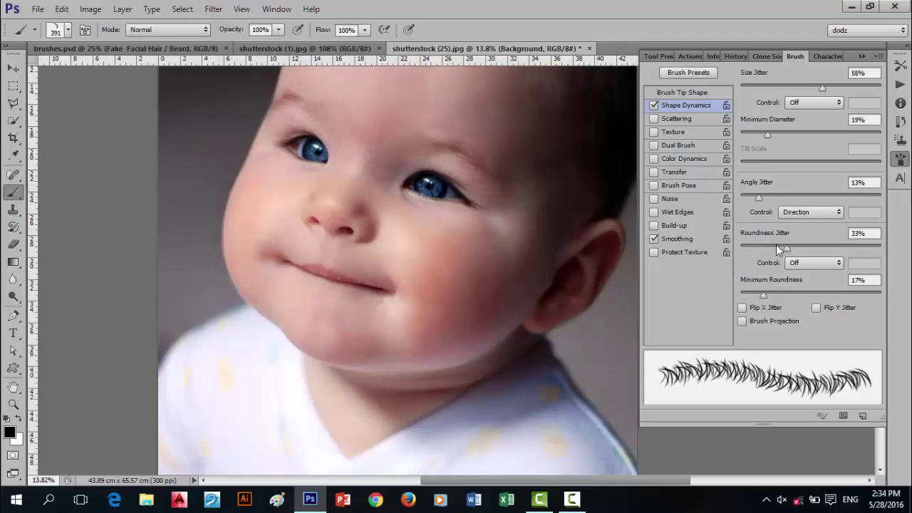
Tune roundness jitter down to 18%, undoing a cheek test stroke after each change.
mouse_move(787, 248)
left_mouse_down()
mouse_move(798, 248)
mouse_move(770, 249)
mouse_move(821, 245)
mouse_move(781, 240)
mouse_move(807, 249)
mouse_move(791, 248)
left_mouse_up()
left_click_drag(493, 265, 431, 314)
key("ctrl+z")
mouse_move(791, 250)
left_mouse_down()
mouse_move(737, 255)
mouse_move(751, 250)
left_mouse_up()
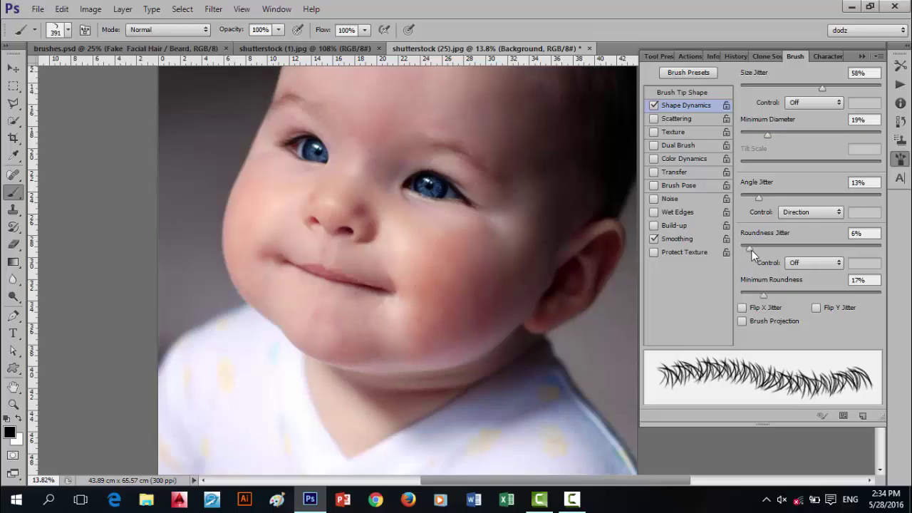
left_click_drag(549, 266, 459, 323)
key("ctrl+z")
left_click_drag(752, 248, 777, 249)
left_click_drag(530, 252, 442, 331)
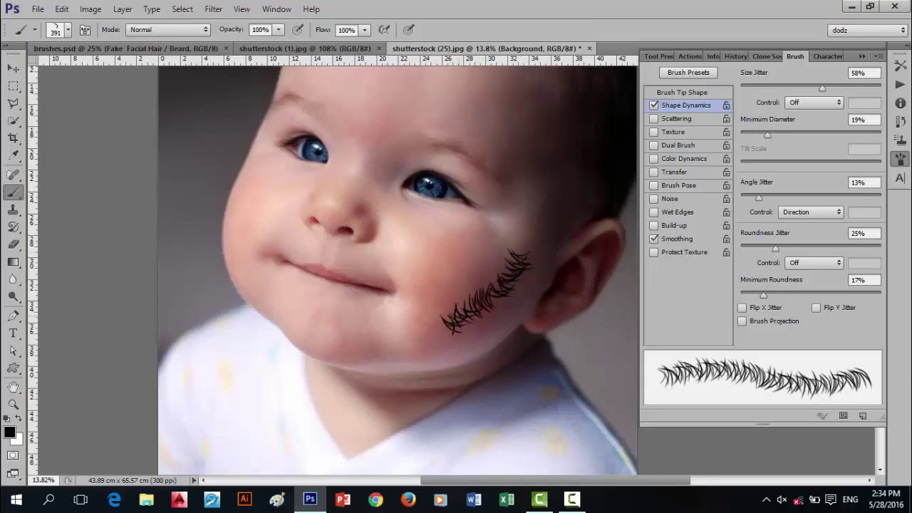
key("ctrl+z")
left_click_drag(775, 249, 765, 249)
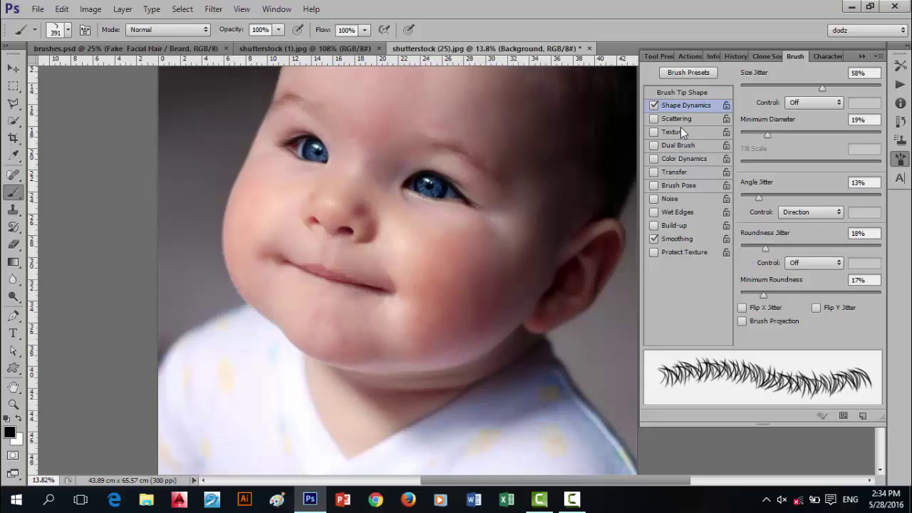
left_click(699, 121)
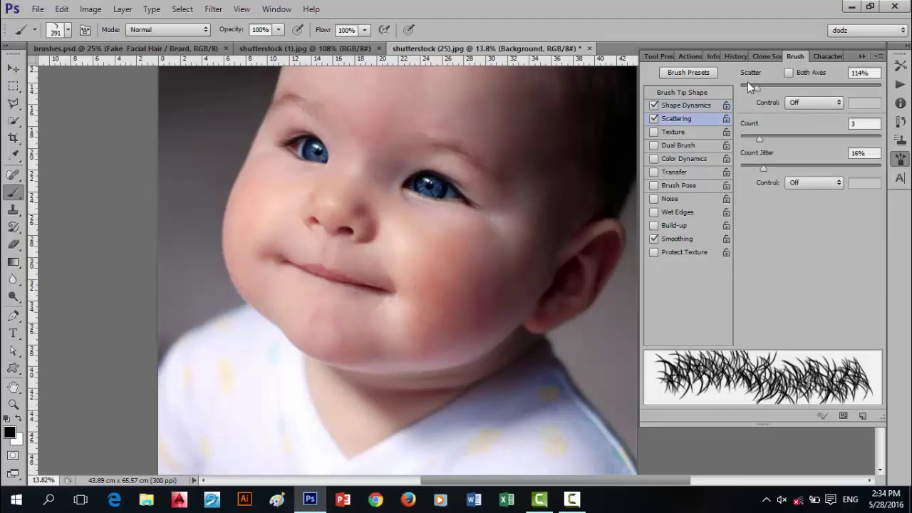
Try scatter values from 410% down to 57%, undoing a test stroke each time.
mouse_move(760, 91)
left_mouse_down()
mouse_move(756, 85)
mouse_move(798, 90)
left_mouse_up()
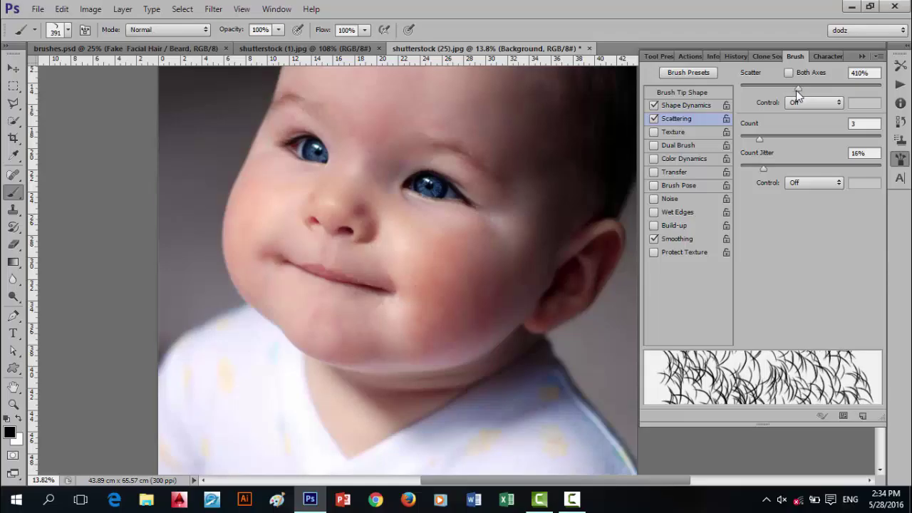
left_click_drag(798, 89, 790, 90)
mouse_move(499, 269)
left_mouse_down()
mouse_move(479, 317)
mouse_move(436, 327)
mouse_move(325, 328)
mouse_move(228, 313)
mouse_move(246, 207)
mouse_move(263, 203)
left_mouse_up()
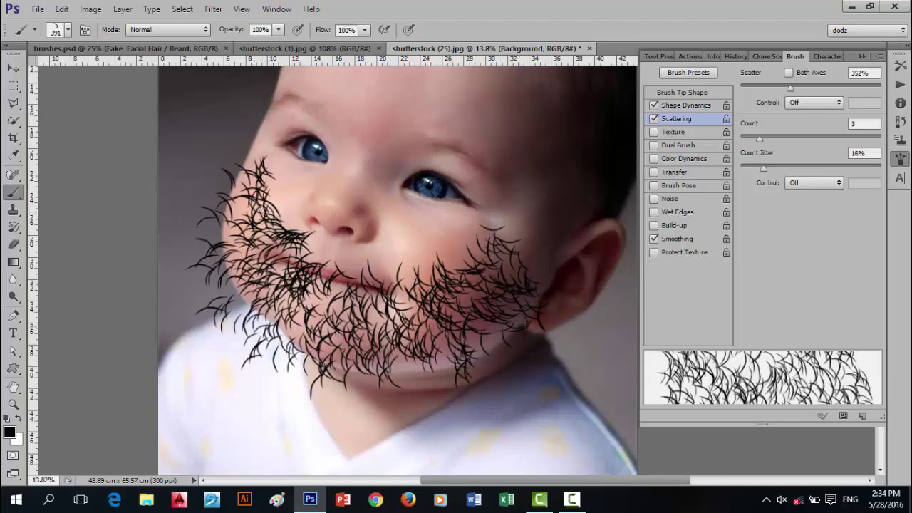
key("ctrl+z")
left_click_drag(790, 89, 753, 95)
left_click_drag(510, 281, 443, 315)
key("ctrl+z")
left_click_drag(753, 89, 749, 93)
left_click_drag(541, 253, 441, 317)
key("ctrl+z")
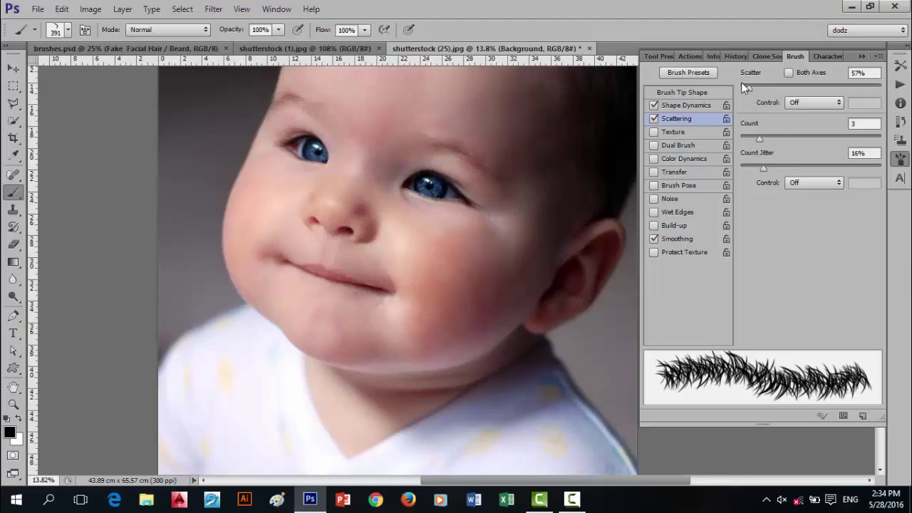
Set scatter to 100%, test a count of 13, then lower the count again.
left_click_drag(752, 86, 755, 86)
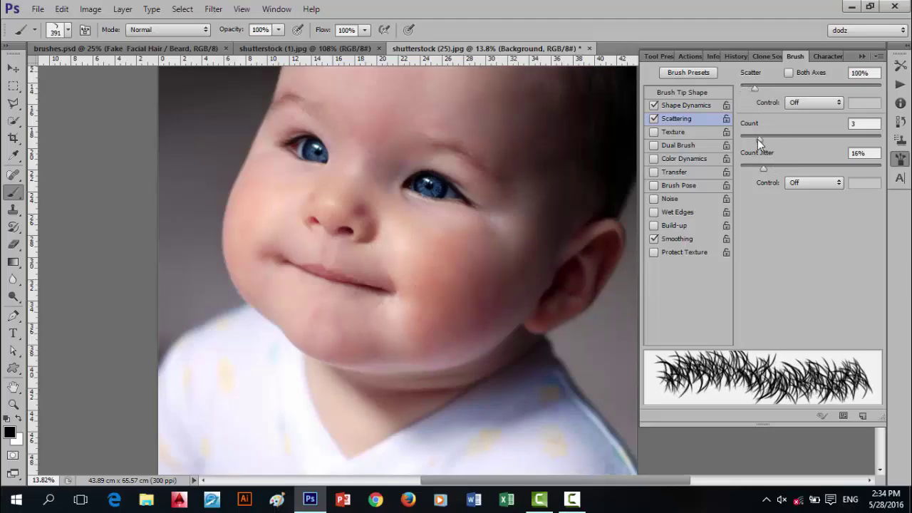
left_click_drag(759, 138, 847, 138)
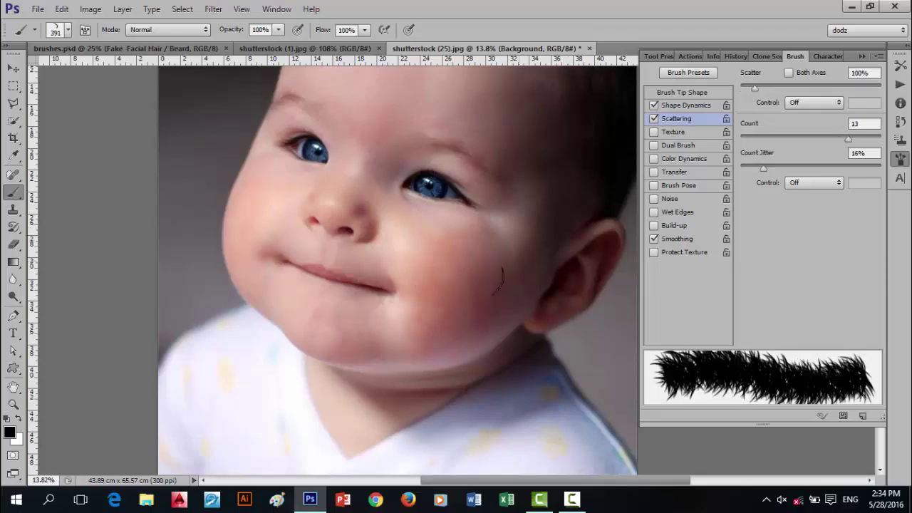
mouse_move(501, 276)
left_mouse_down()
mouse_move(397, 320)
mouse_move(455, 302)
mouse_move(403, 321)
left_mouse_up()
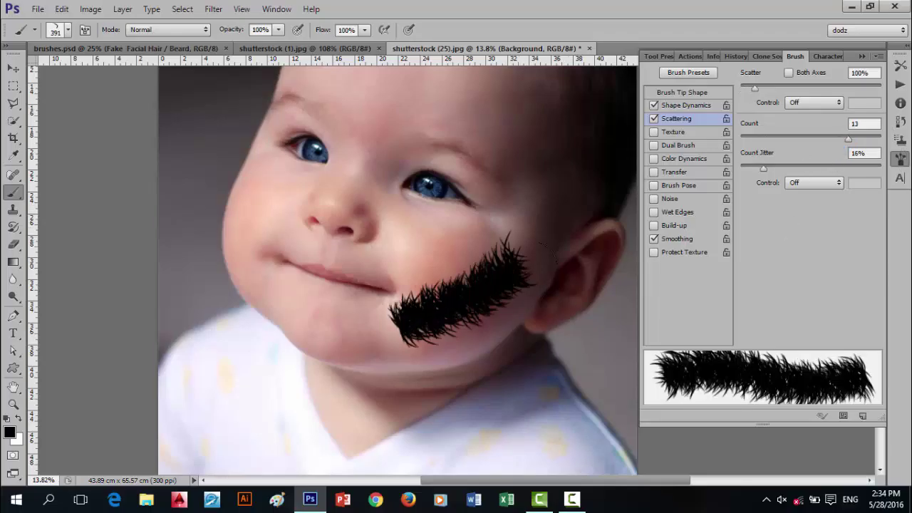
key("ctrl+z")
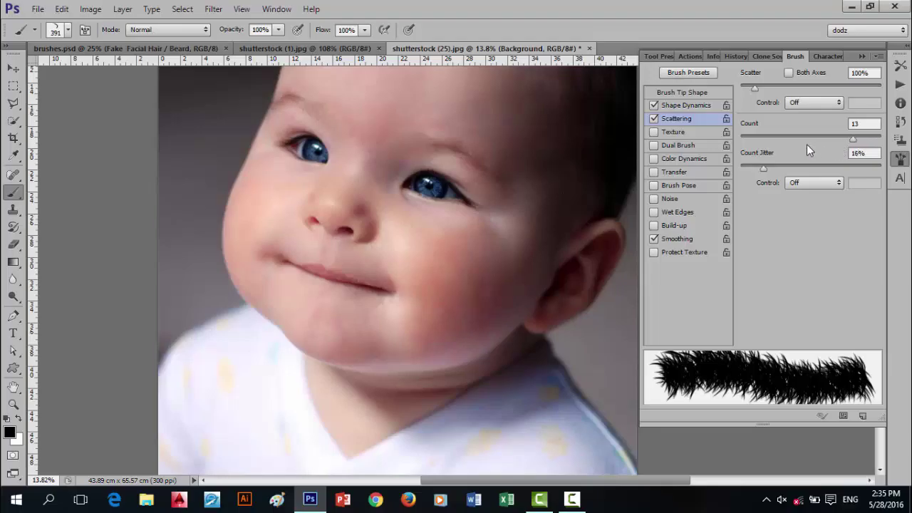
left_click_drag(796, 147, 762, 145)
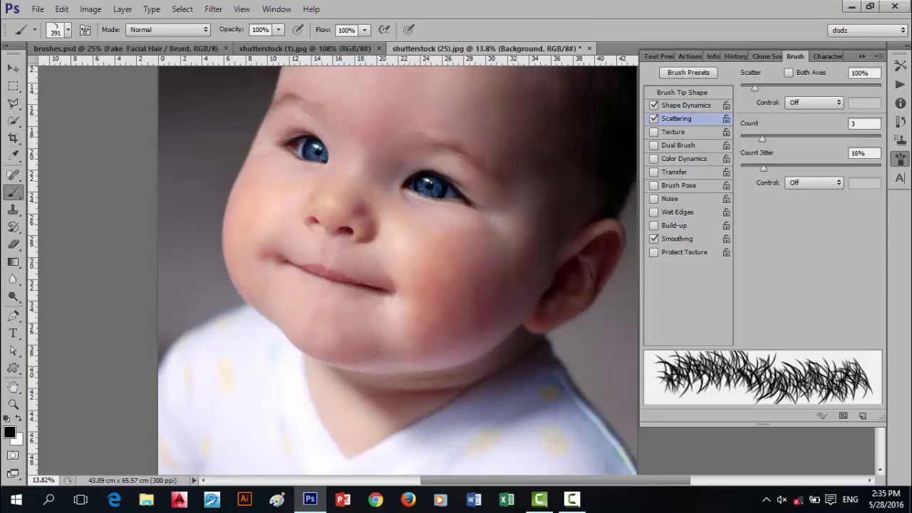
Lower the hair brush's scattering count to 2, checking it with test strokes on the cheek.
left_click_drag(521, 262, 484, 310)
key("ctrl+z")
mouse_move(532, 258)
left_mouse_down()
mouse_move(483, 308)
mouse_move(424, 336)
left_mouse_up()
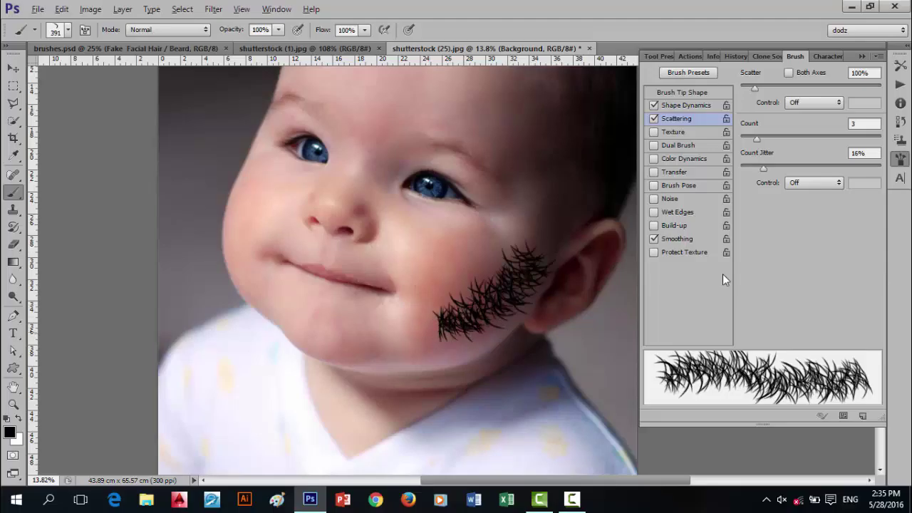
key("ctrl+z")
left_click_drag(754, 137, 750, 137)
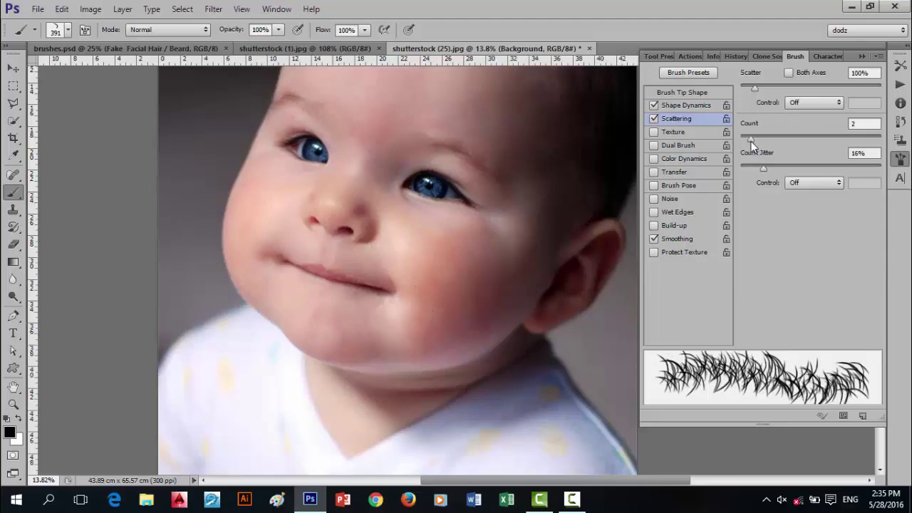
left_click_drag(534, 256, 510, 284)
Set count jitter to 29% after test beard strokes, and enable Transfer for opacity and flow variation.
mouse_move(473, 303)
left_mouse_down()
mouse_move(424, 326)
mouse_move(354, 322)
mouse_move(332, 305)
left_mouse_up()
key("ctrl+z")
mouse_move(521, 282)
left_mouse_down()
mouse_move(408, 325)
mouse_move(374, 298)
left_mouse_up()
key("ctrl+z")
left_click_drag(774, 166, 798, 167)
left_click_drag(484, 307, 442, 331)
left_click_drag(796, 171, 780, 169)
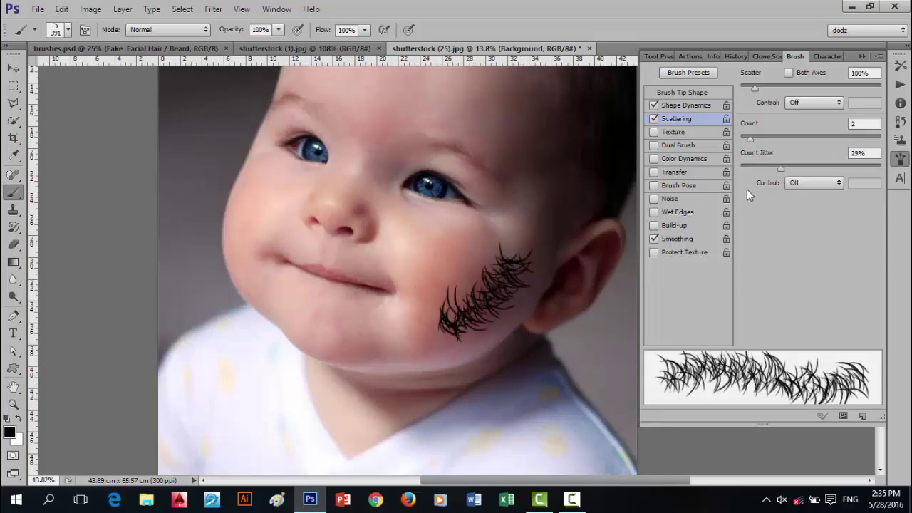
key("ctrl+z")
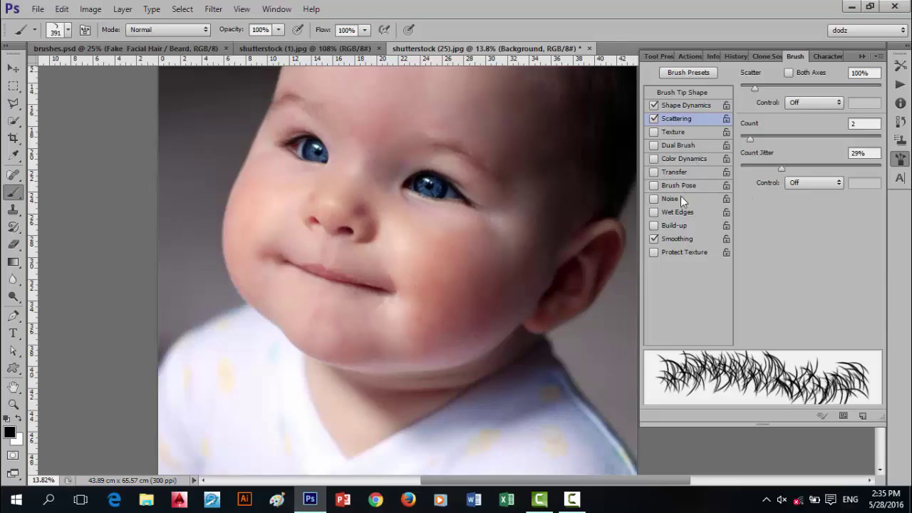
left_click(696, 174)
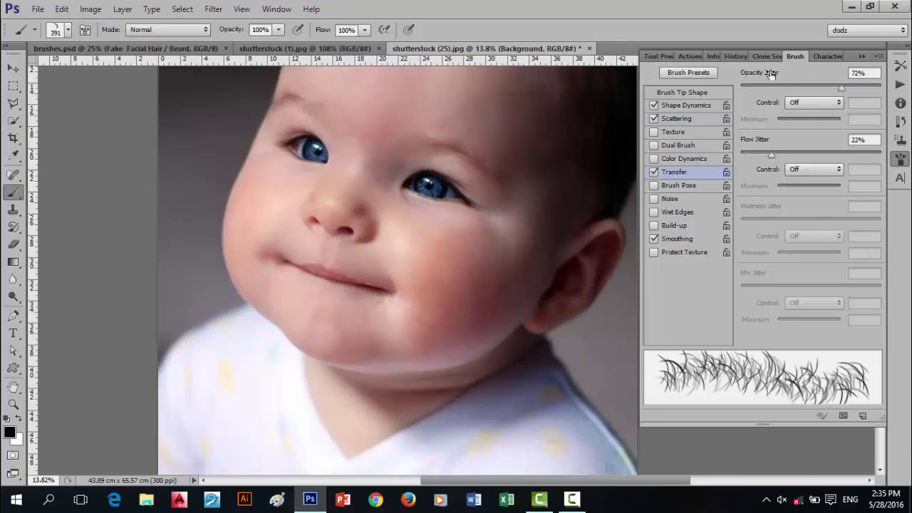
Raise the Transfer opacity jitter step by step to 100%, testing each change with a cheek stroke.
left_click_drag(829, 87, 796, 87)
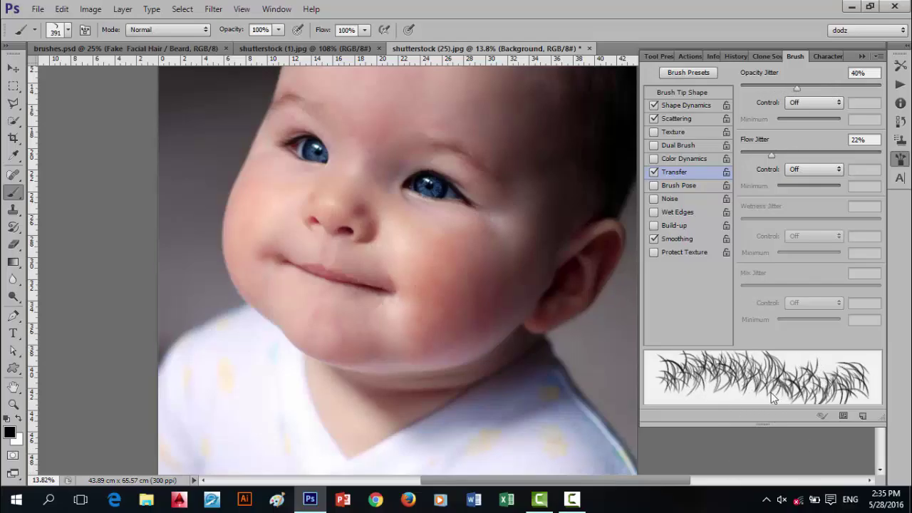
mouse_move(788, 86)
left_mouse_down()
mouse_move(761, 86)
mouse_move(805, 87)
left_mouse_up()
mouse_move(539, 258)
left_mouse_down()
mouse_move(498, 294)
mouse_move(434, 320)
mouse_move(393, 355)
mouse_move(390, 347)
mouse_move(369, 357)
mouse_move(298, 343)
left_mouse_up()
left_click_drag(800, 89, 837, 99)
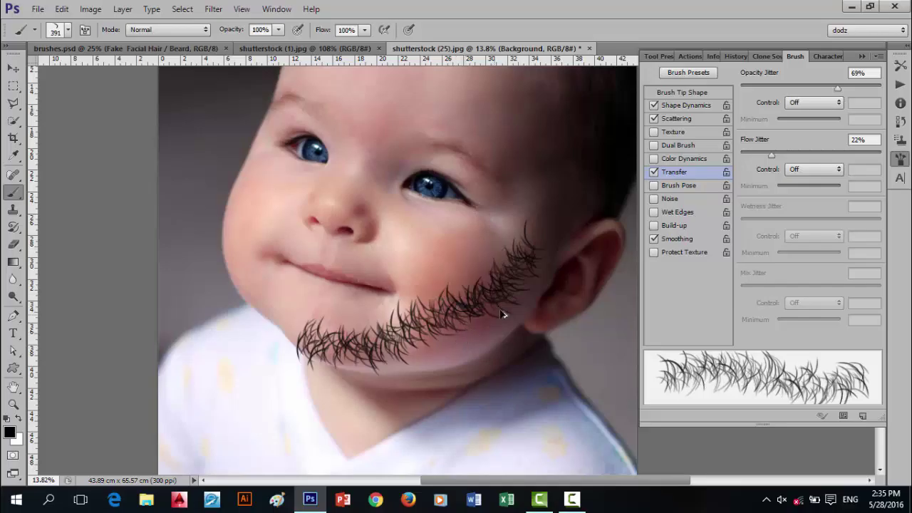
key("ctrl+z")
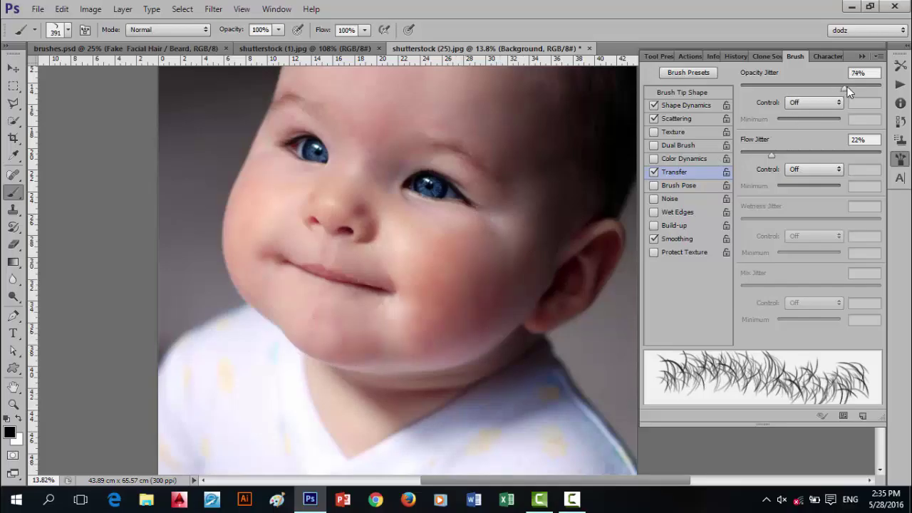
left_click_drag(841, 87, 884, 86)
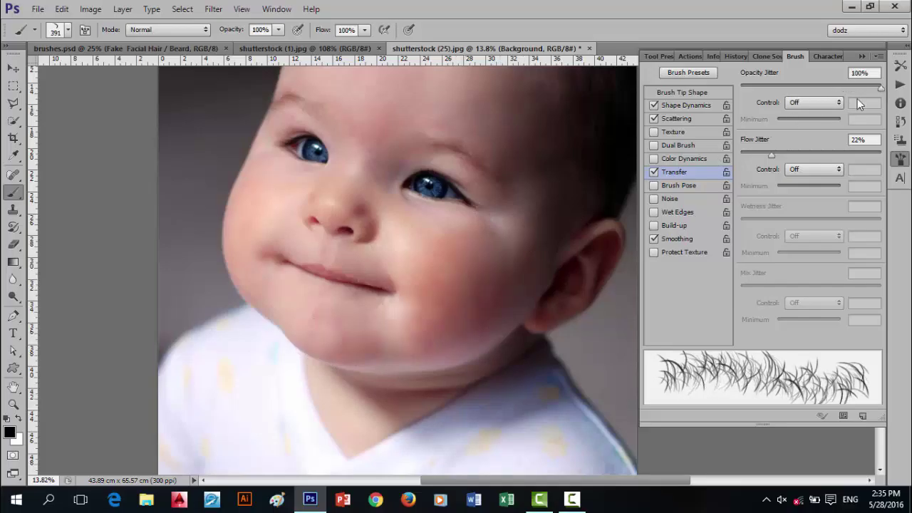
mouse_move(438, 326)
left_mouse_down()
mouse_move(503, 277)
mouse_move(399, 335)
mouse_move(506, 271)
left_mouse_up()
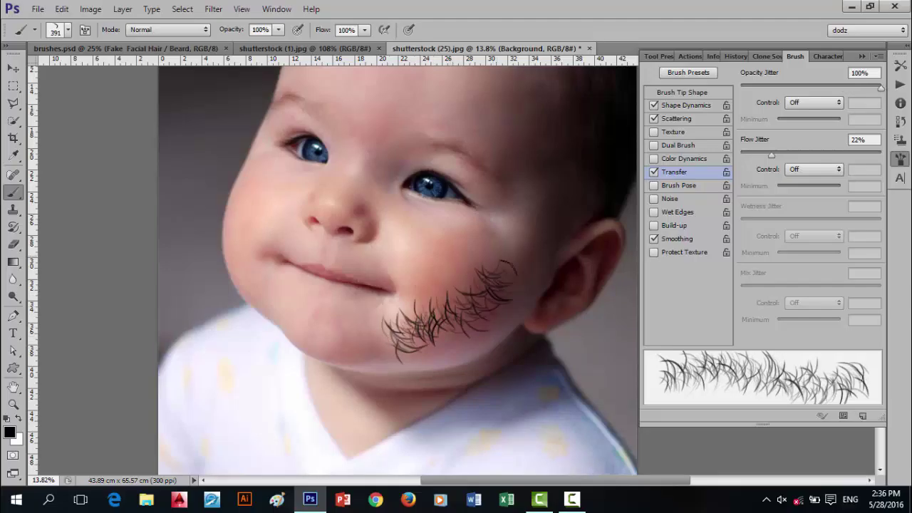
key("ctrl+z")
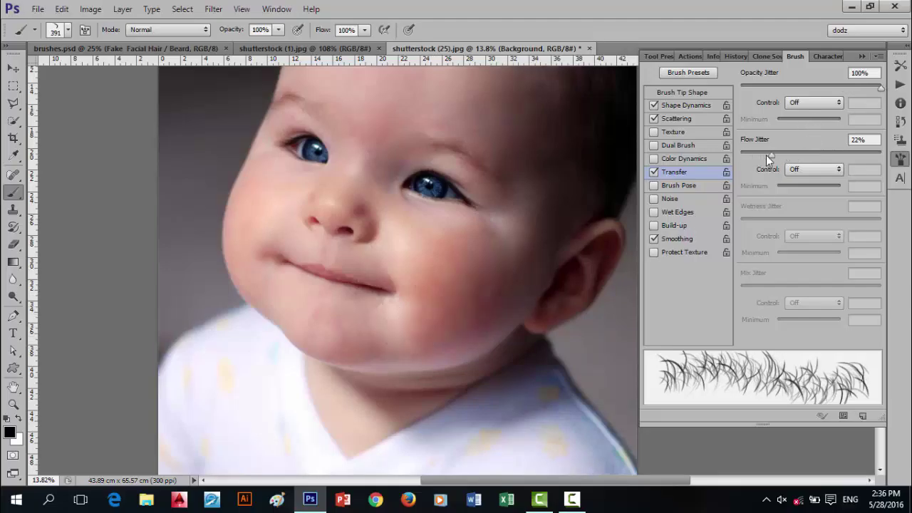
Raise flow jitter to 35% and test it with undone cheek strokes.
left_click_drag(768, 156, 790, 156)
mouse_move(506, 270)
left_mouse_down()
mouse_move(470, 315)
mouse_move(341, 354)
left_mouse_up()
key("ctrl+z")
mouse_move(530, 256)
left_mouse_down()
mouse_move(482, 317)
mouse_move(458, 328)
mouse_move(293, 348)
left_mouse_up()
key("ctrl+z")
Shrink the brush to 257 px and try a test stroke on the cheek.
right_click(493, 221)
left_click_drag(615, 252, 610, 254)
key("Return")
left_click_drag(549, 197, 479, 317)
key("ctrl+z")
left_click(860, 57)
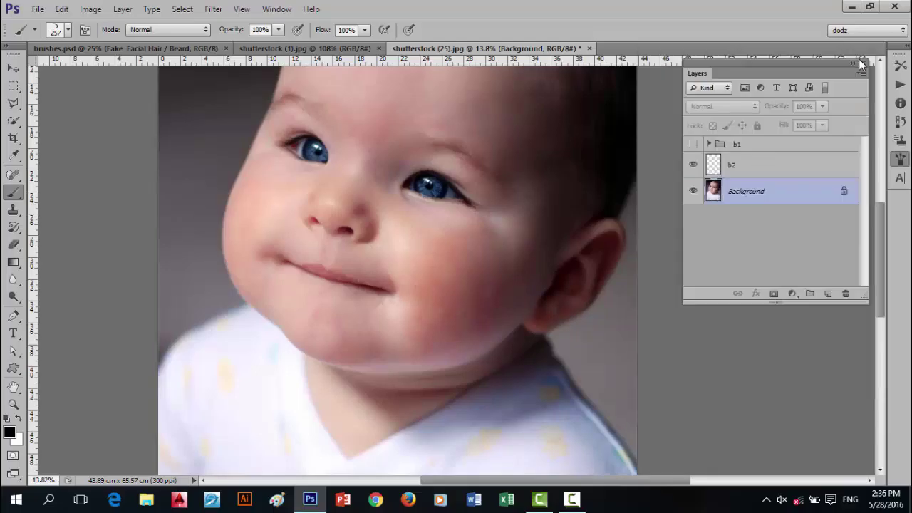
left_click(734, 170)
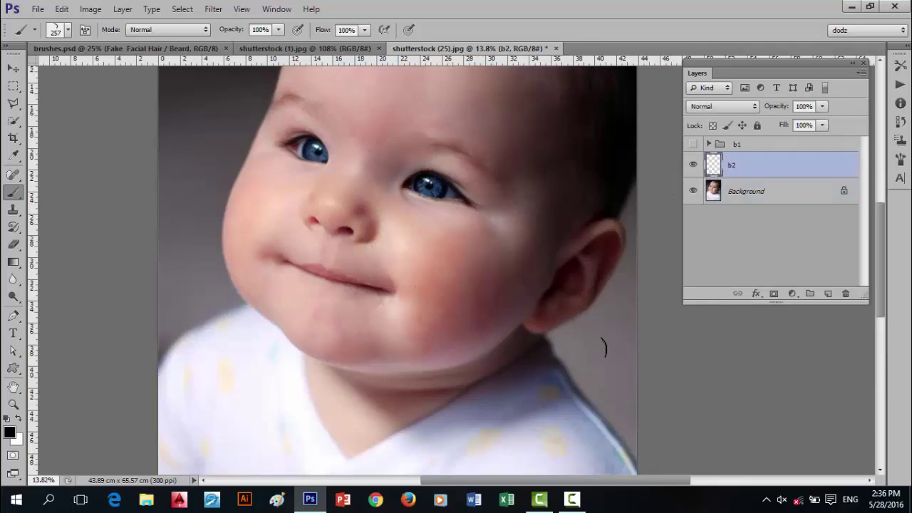
scroll(502, 285, "up", 4)
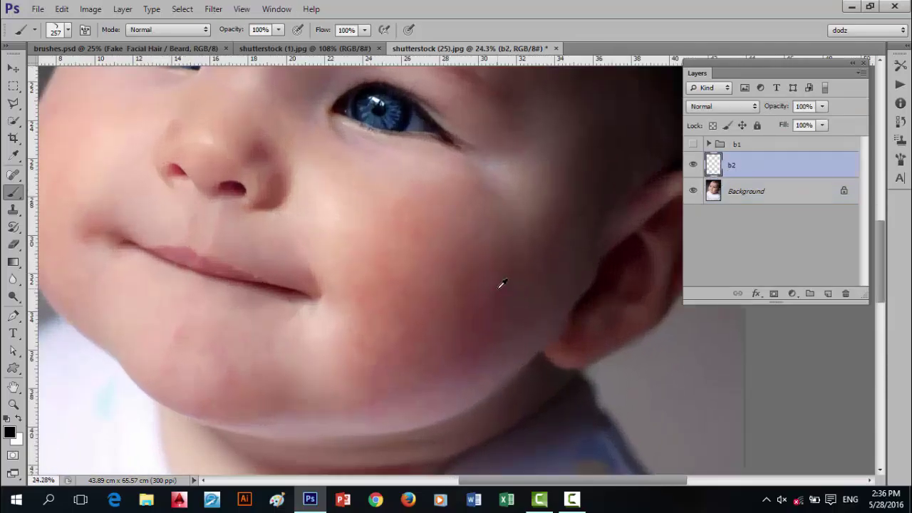
scroll(502, 284, "down", 1)
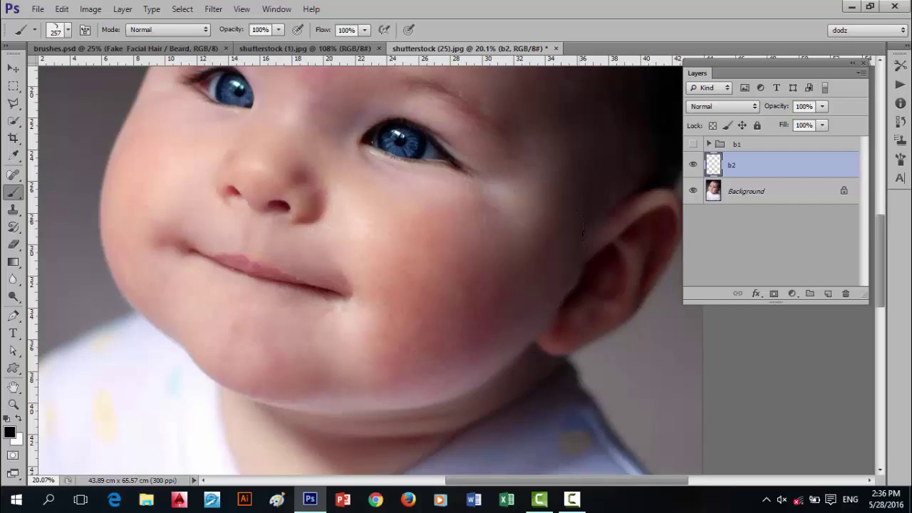
mouse_move(563, 270)
left_mouse_down()
mouse_move(536, 310)
mouse_move(424, 352)
left_mouse_up()
key("ctrl+alt+z")
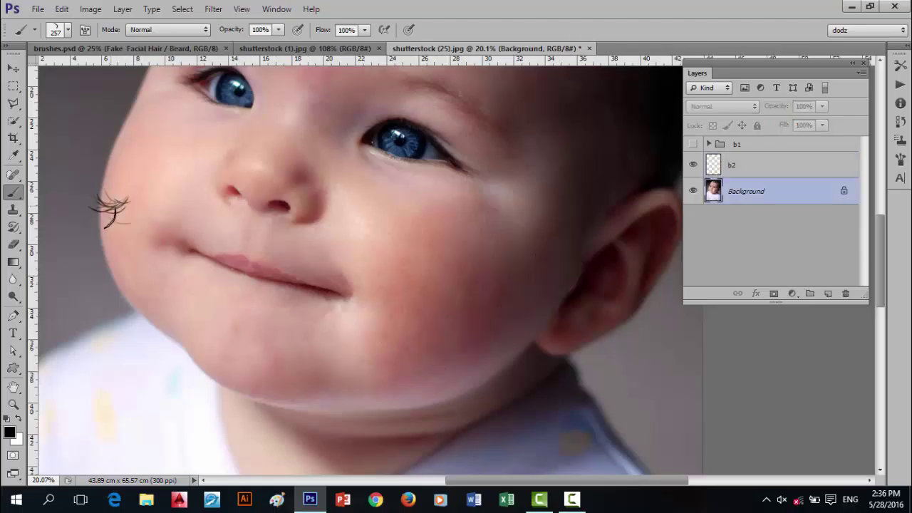
mouse_move(567, 210)
left_mouse_down()
mouse_move(506, 306)
mouse_move(474, 328)
mouse_move(342, 360)
left_mouse_up()
key("ctrl+alt+z")
key("ctrl+alt+z")
key("ctrl+alt+z")
key("ctrl+alt+z")
key("ctrl+alt+z")
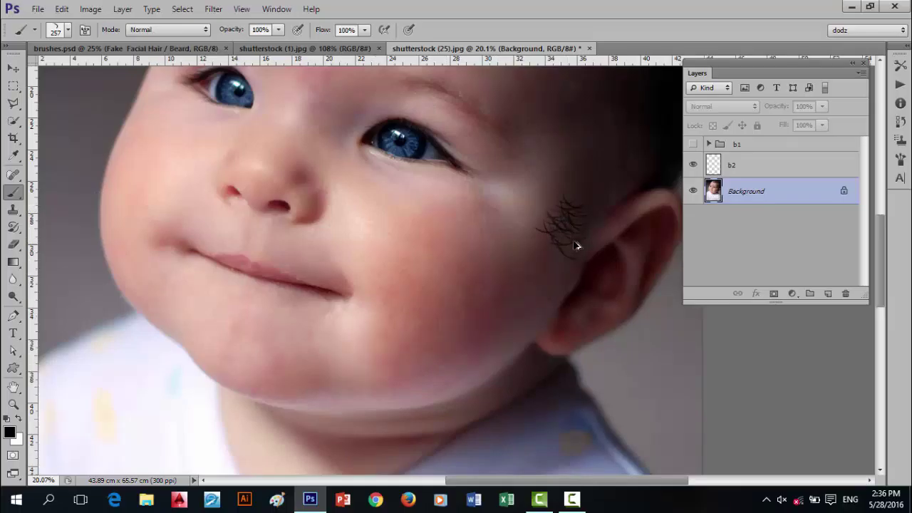
left_click(85, 29)
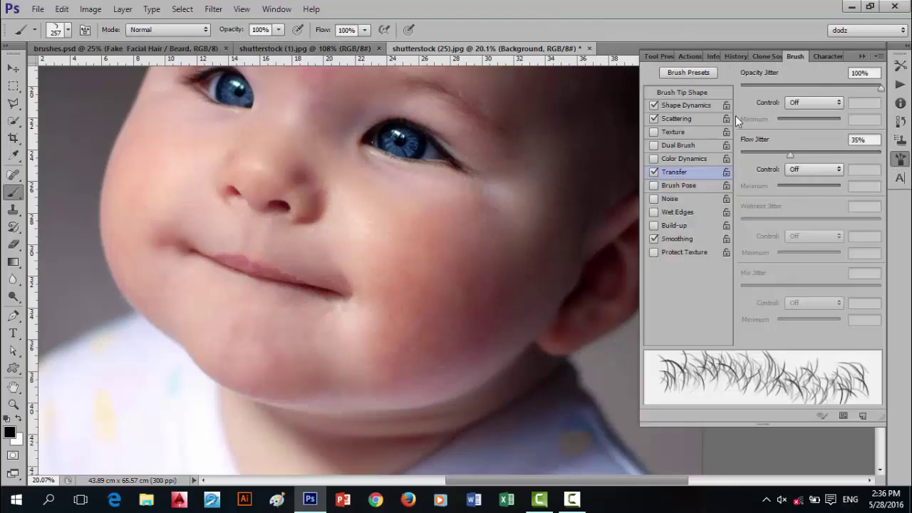
Set the brush tip angle to 90° and test it with beard strokes along the jaw.
left_click(691, 93)
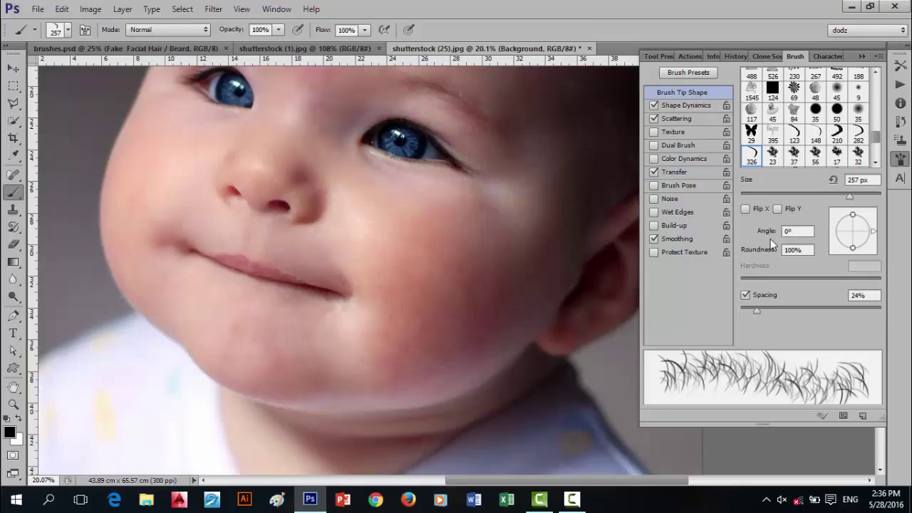
left_click(797, 231)
type("90")
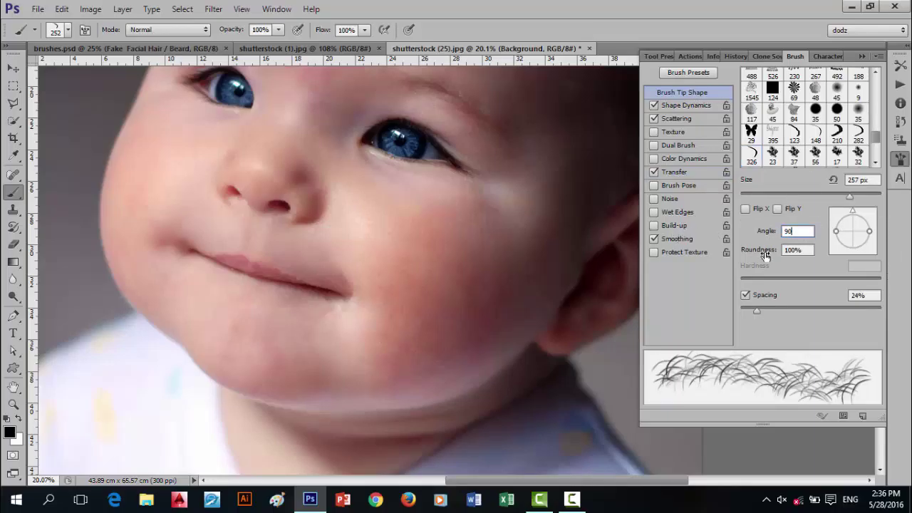
mouse_move(574, 226)
left_mouse_down()
mouse_move(472, 323)
mouse_move(345, 360)
left_mouse_up()
key("ctrl+z")
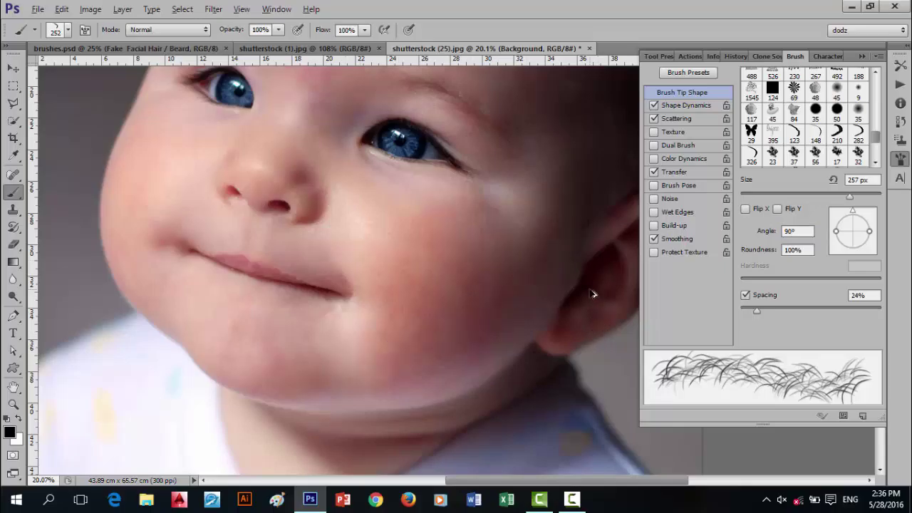
mouse_move(554, 226)
left_mouse_down()
mouse_move(487, 306)
mouse_move(408, 360)
mouse_move(325, 373)
mouse_move(269, 369)
left_mouse_up()
key("ctrl+z")
mouse_move(553, 260)
left_mouse_down()
mouse_move(523, 297)
mouse_move(442, 348)
mouse_move(391, 364)
mouse_move(345, 370)
mouse_move(206, 314)
left_mouse_up()
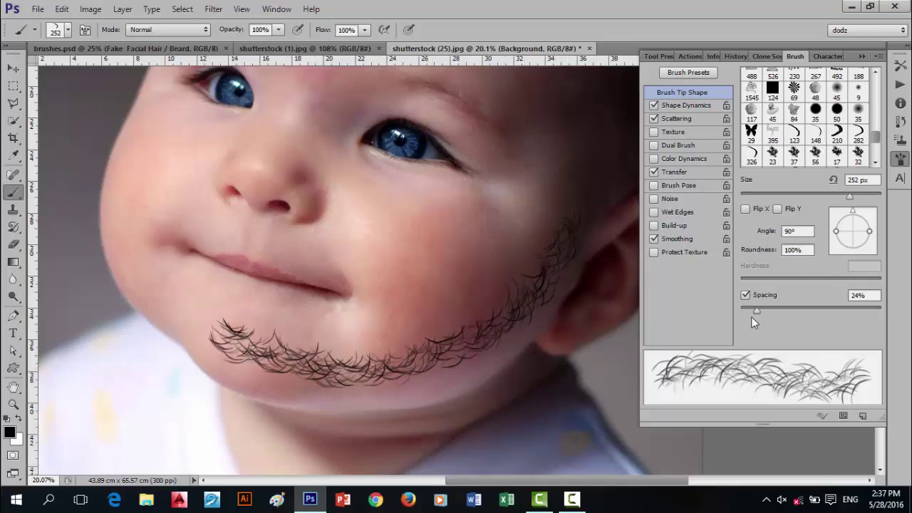
key("ctrl+z")
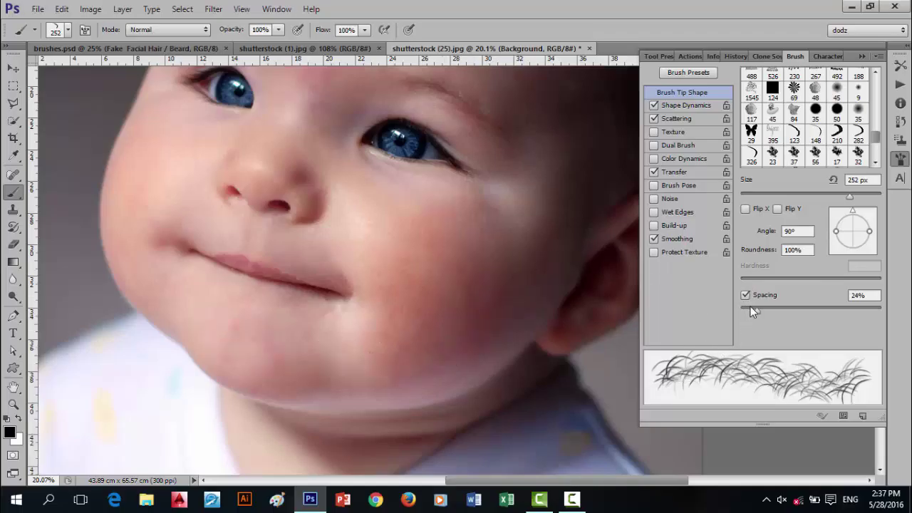
Tighten spacing to 17% and paint beard along the left and right jaw toward the chin.
left_click_drag(750, 306, 752, 308)
mouse_move(567, 239)
left_mouse_down()
mouse_move(540, 273)
mouse_move(453, 345)
mouse_move(346, 383)
mouse_move(319, 386)
mouse_move(245, 360)
mouse_move(206, 305)
left_mouse_up()
mouse_move(229, 359)
left_mouse_down()
mouse_move(167, 317)
mouse_move(146, 288)
mouse_move(118, 162)
mouse_move(126, 146)
left_mouse_up()
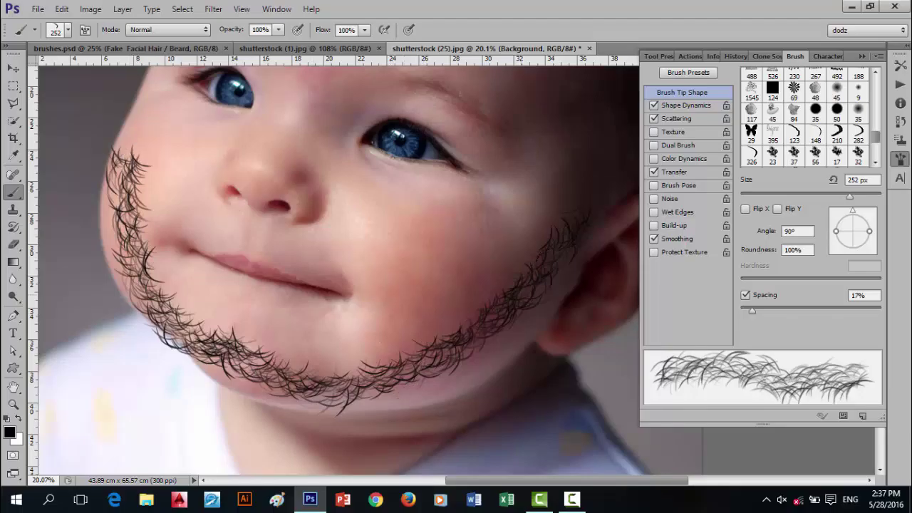
mouse_move(573, 207)
left_mouse_down()
mouse_move(536, 250)
mouse_move(460, 309)
mouse_move(392, 342)
mouse_move(314, 355)
mouse_move(241, 345)
mouse_move(184, 310)
mouse_move(140, 256)
mouse_move(125, 178)
left_mouse_up()
Add two more hair strokes along the chin and jaw.
scroll(261, 255, "down", 4)
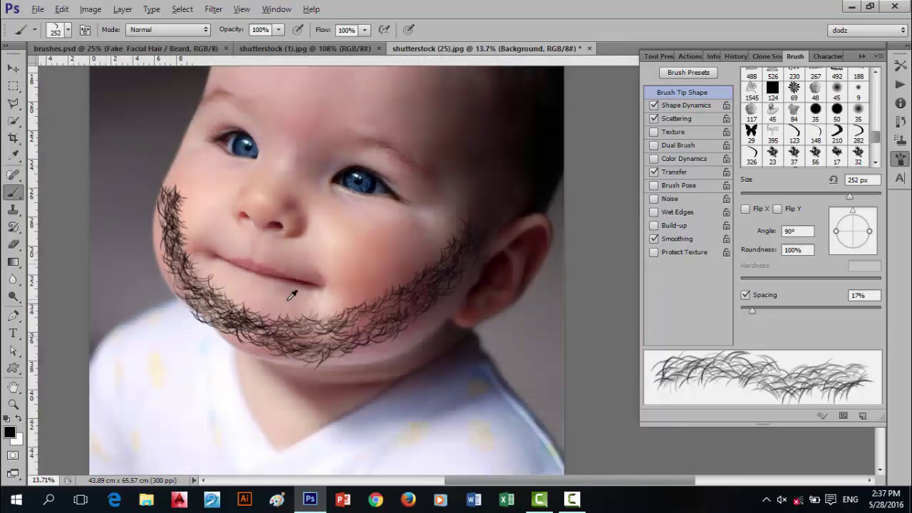
mouse_move(399, 299)
left_mouse_down()
mouse_move(318, 329)
mouse_move(252, 331)
mouse_move(204, 278)
mouse_move(187, 229)
left_mouse_up()
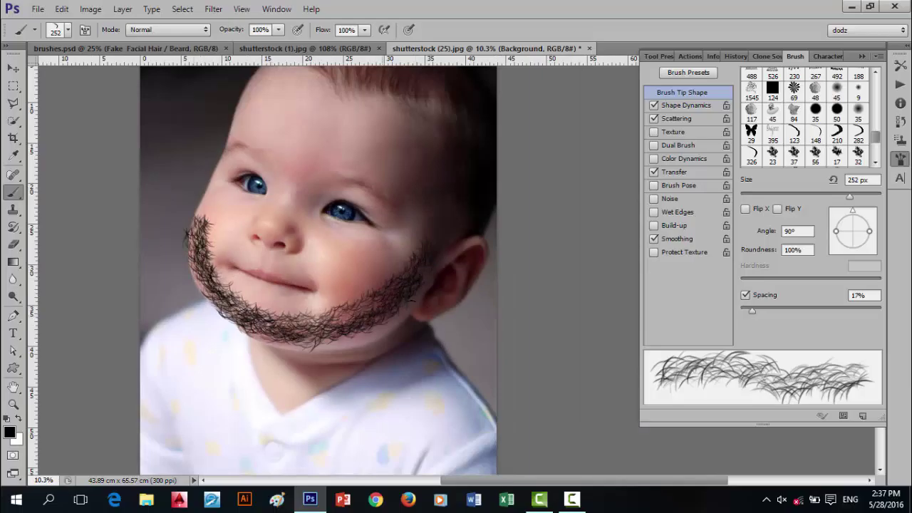
mouse_move(410, 275)
left_mouse_down()
mouse_move(353, 320)
mouse_move(246, 322)
left_mouse_up()
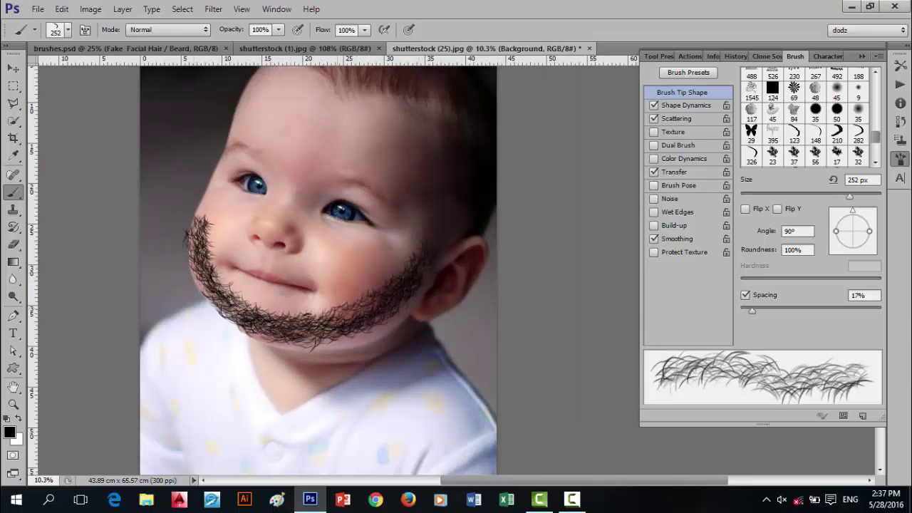
scroll(299, 311, "up", 3)
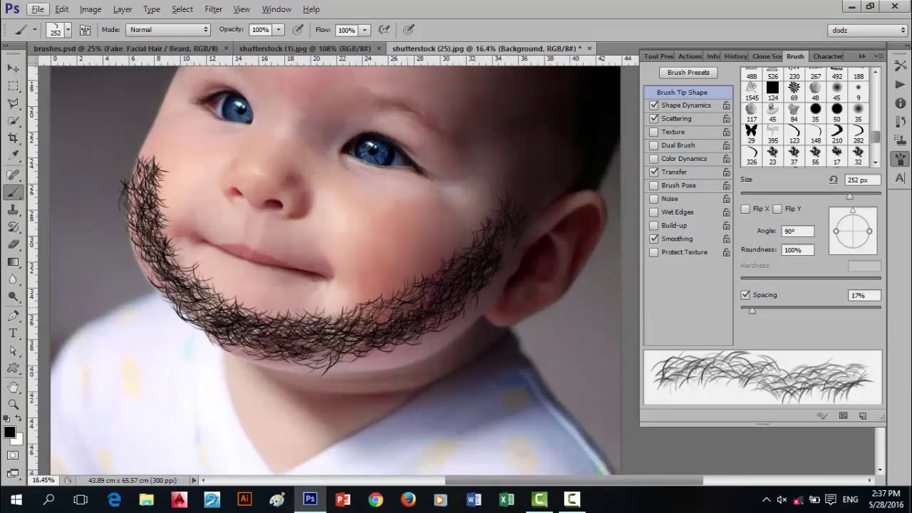
Paint a two-stroke mustache across the upper lip.
left_click_drag(347, 267, 298, 251)
key("ctrl+z")
mouse_move(146, 241)
left_mouse_down()
mouse_move(232, 215)
mouse_move(340, 260)
mouse_move(385, 321)
left_mouse_up()
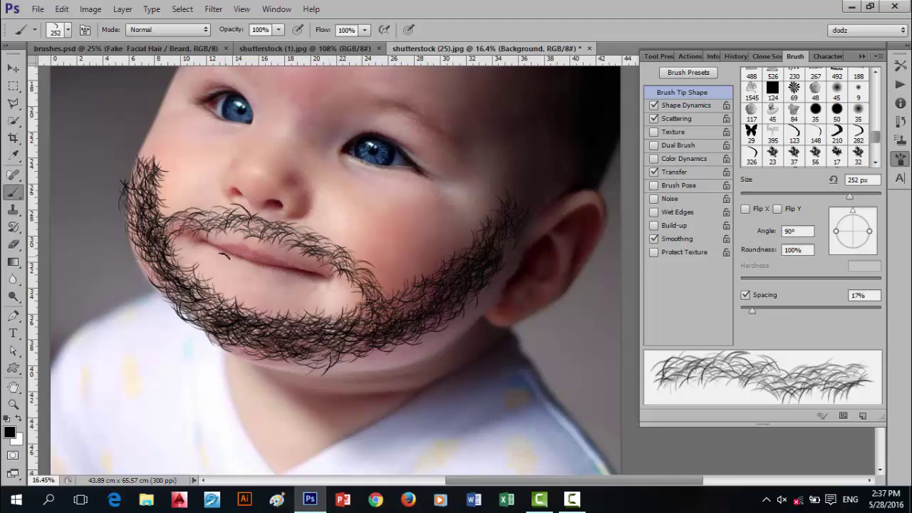
mouse_move(157, 230)
left_mouse_down()
mouse_move(201, 215)
mouse_move(249, 218)
mouse_move(365, 276)
mouse_move(388, 313)
left_mouse_up()
scroll(306, 285, "down", 4)
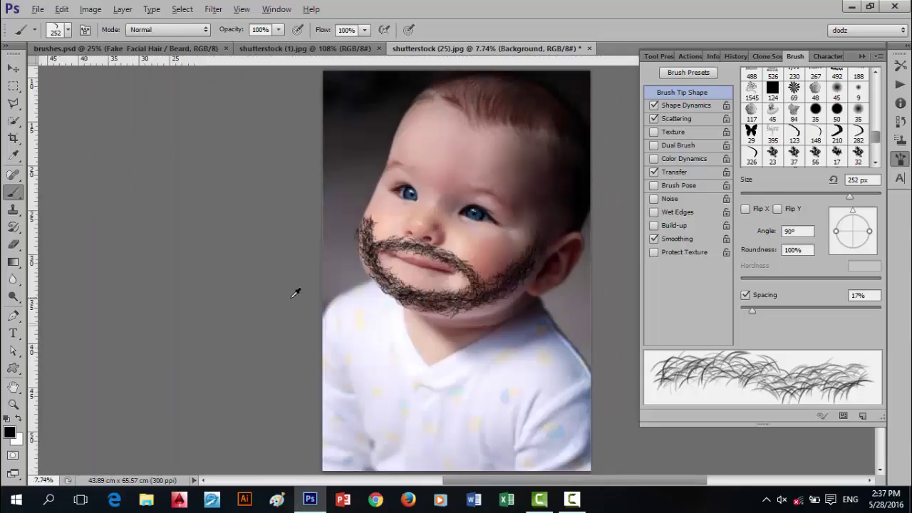
scroll(513, 300, "up", 4)
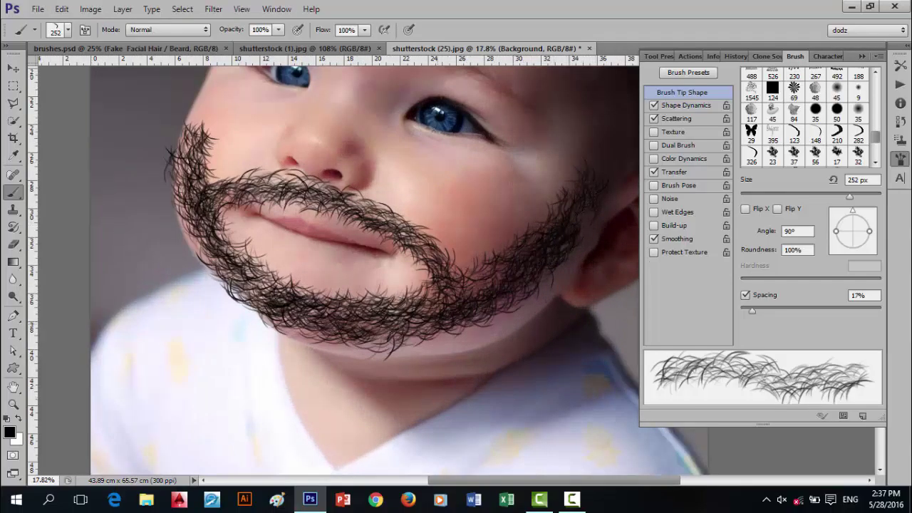
scroll(566, 239, "down", 2)
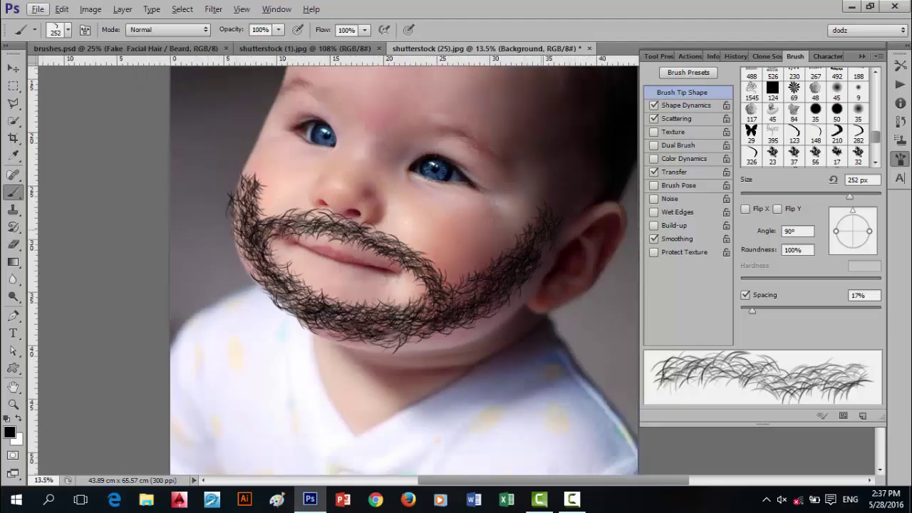
scroll(560, 239, "down", 1)
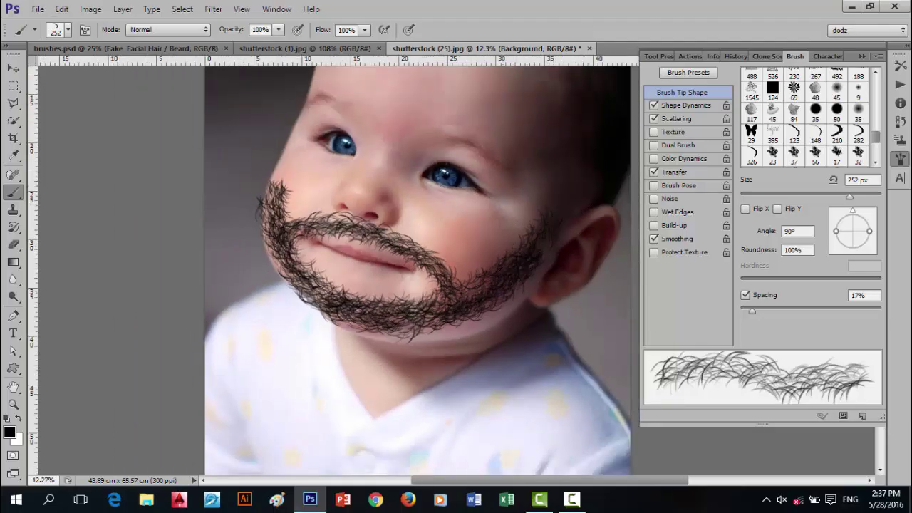
scroll(497, 253, "up", 3)
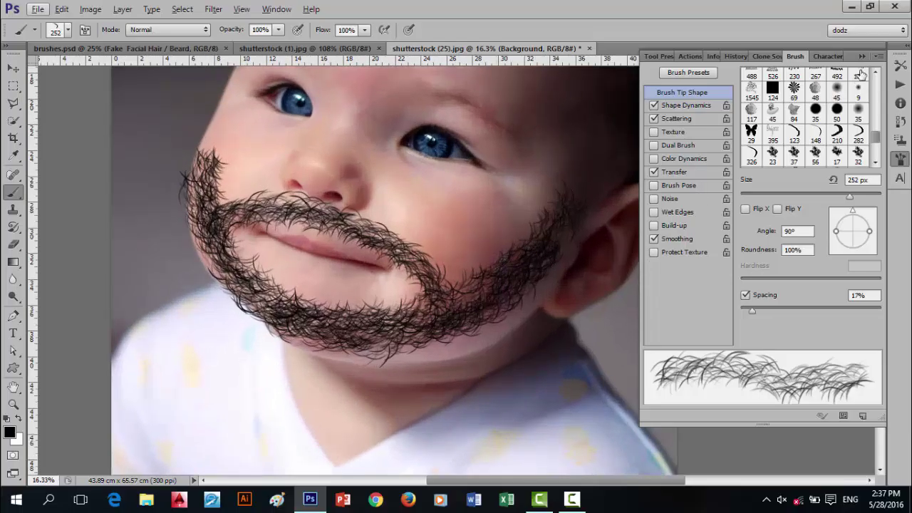
scroll(431, 277, "down", 3)
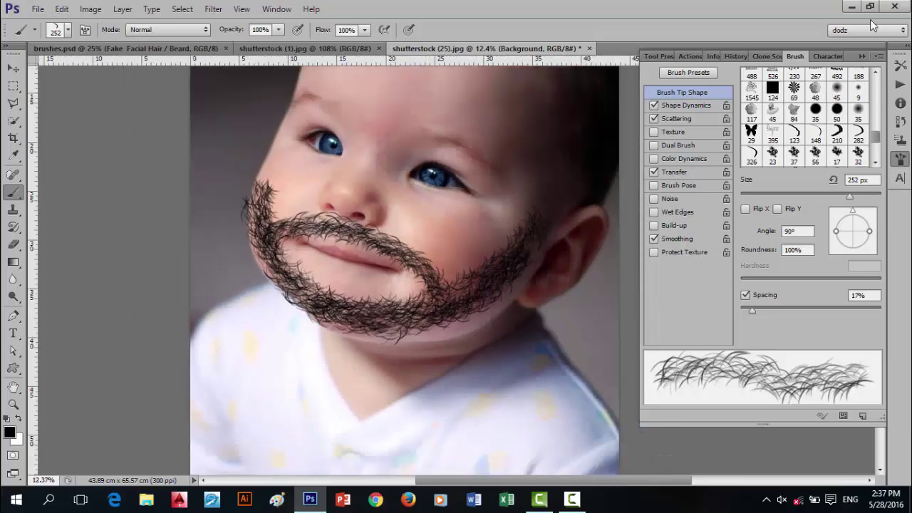
Select layer b2 and undo the dark mustache and beard strokes.
left_click(862, 55)
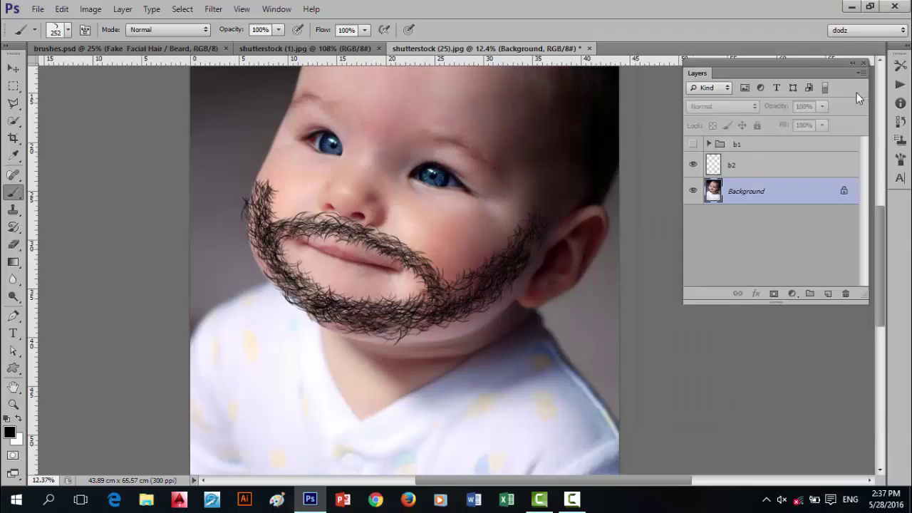
left_click(754, 170)
key("ctrl+z")
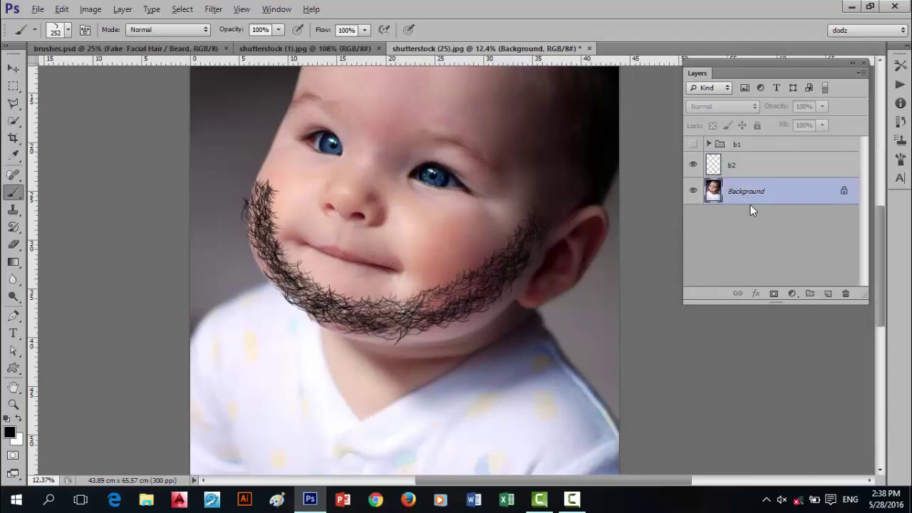
key("ctrl+alt+z")
key("ctrl+alt+z")
key("ctrl+alt+z")
key("ctrl+alt+z")
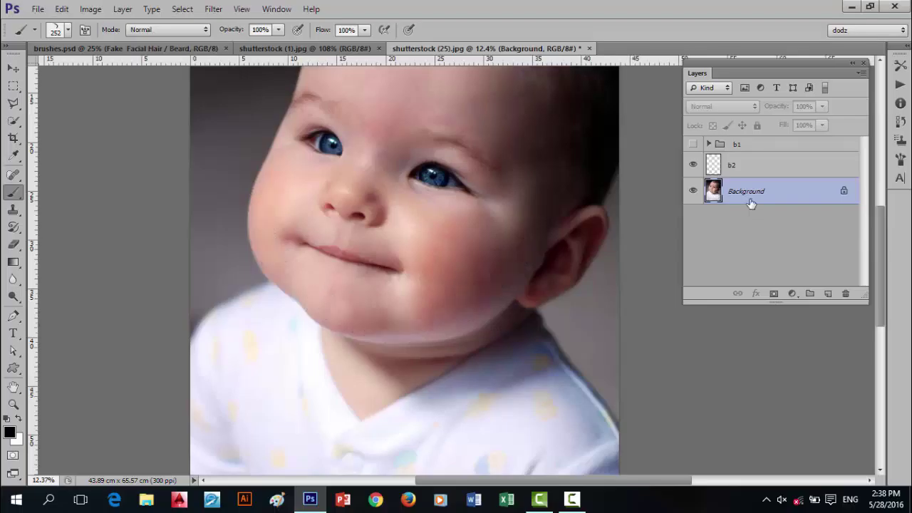
mouse_move(759, 167)
left_mouse_down()
mouse_move(745, 190)
mouse_move(745, 171)
left_mouse_up()
scroll(192, 160, "up", 1)
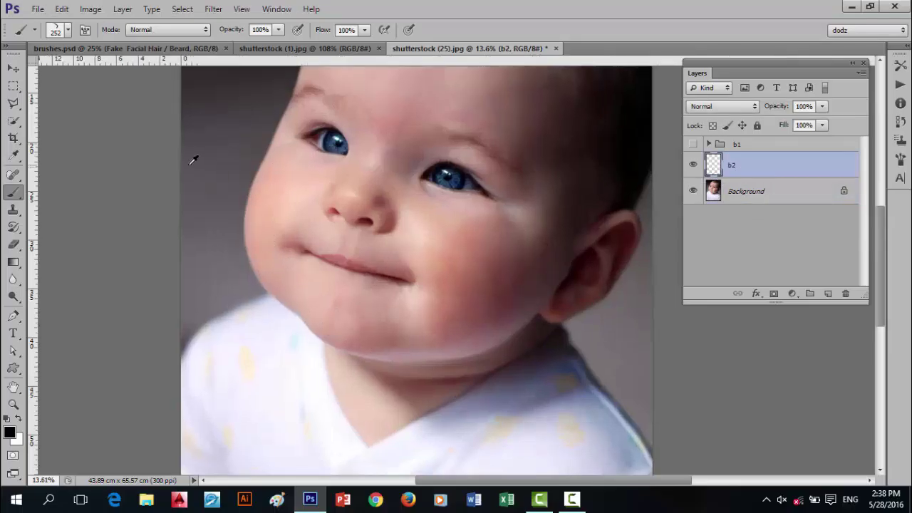
scroll(328, 143, "up", 1)
scroll(554, 295, "up", 2)
scroll(380, 203, "up", 1)
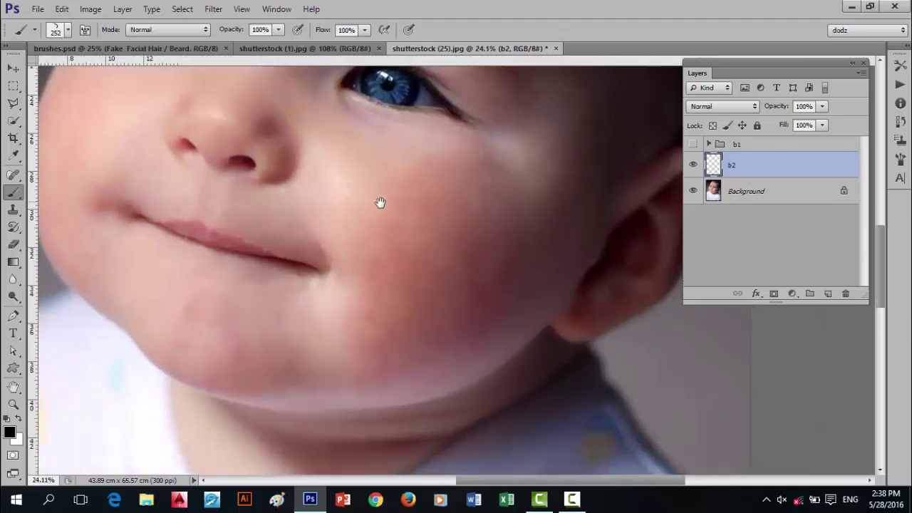
scroll(474, 235, "down", 1)
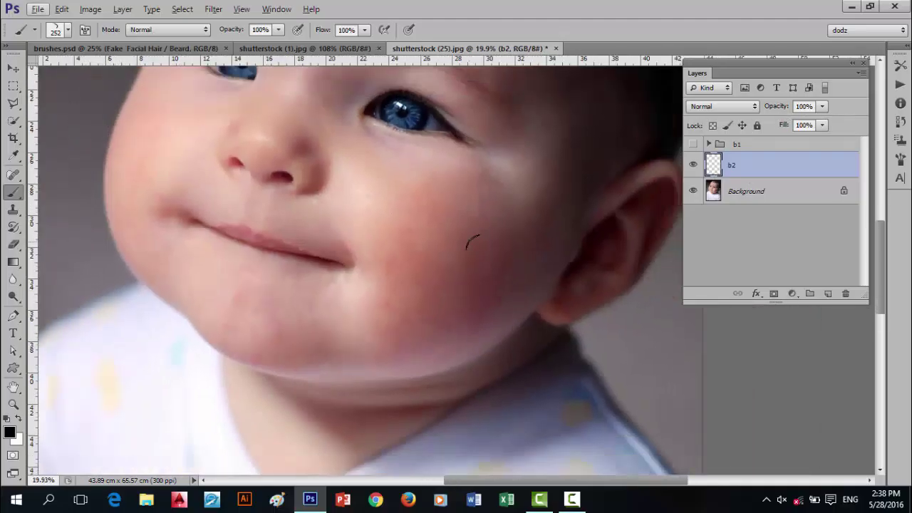
Set the foreground colour to dark brown #623e37 sampled from the baby's brow.
left_click(9, 430)
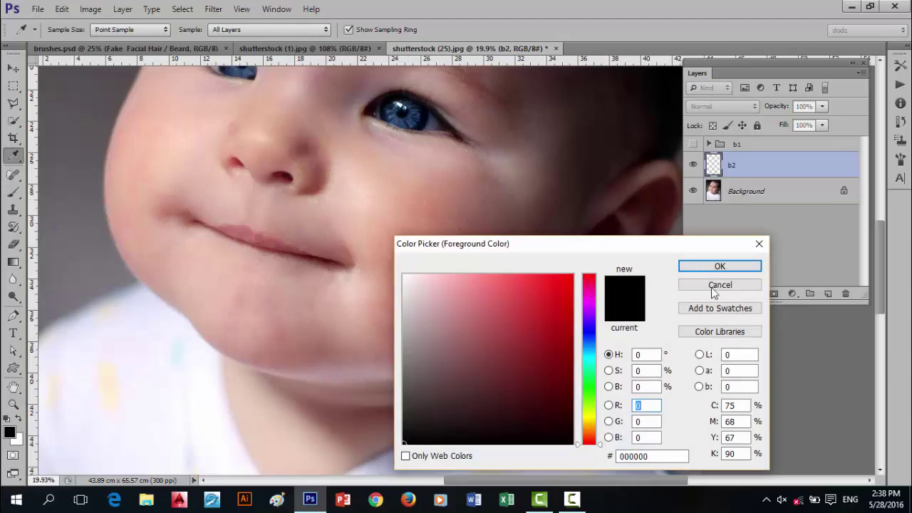
left_click(758, 244)
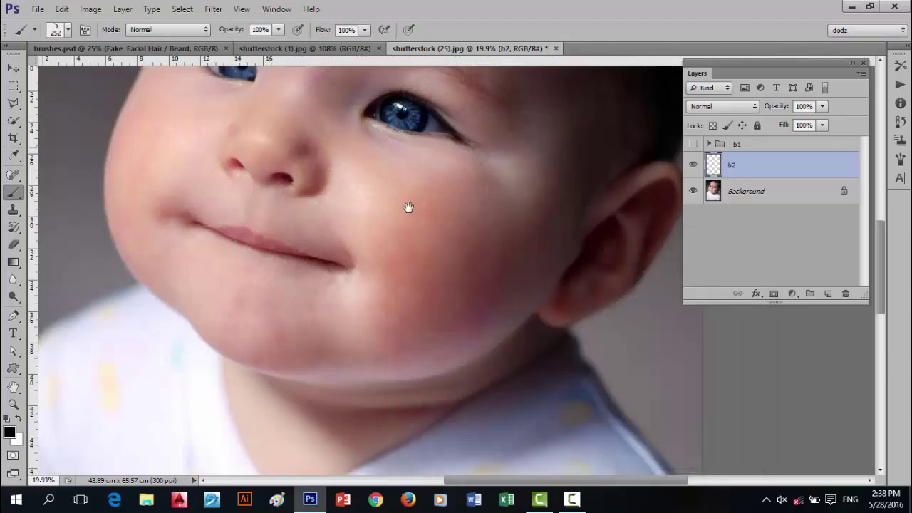
scroll(409, 208, "up", 2)
scroll(456, 153, "up", 2)
key("alt")
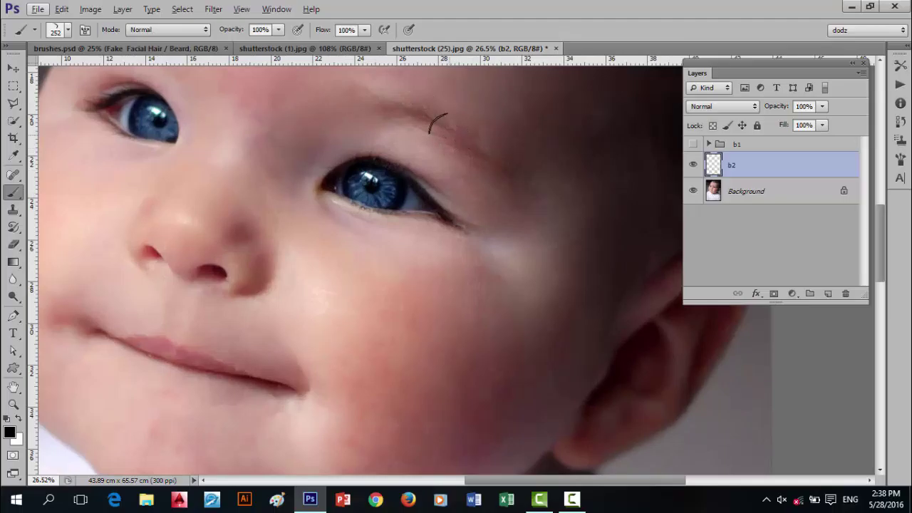
left_click(9, 432)
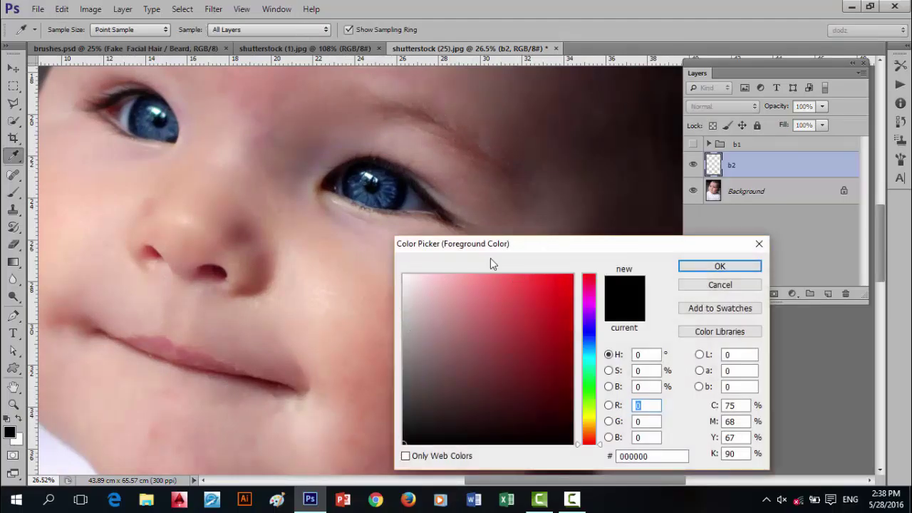
left_click(475, 143)
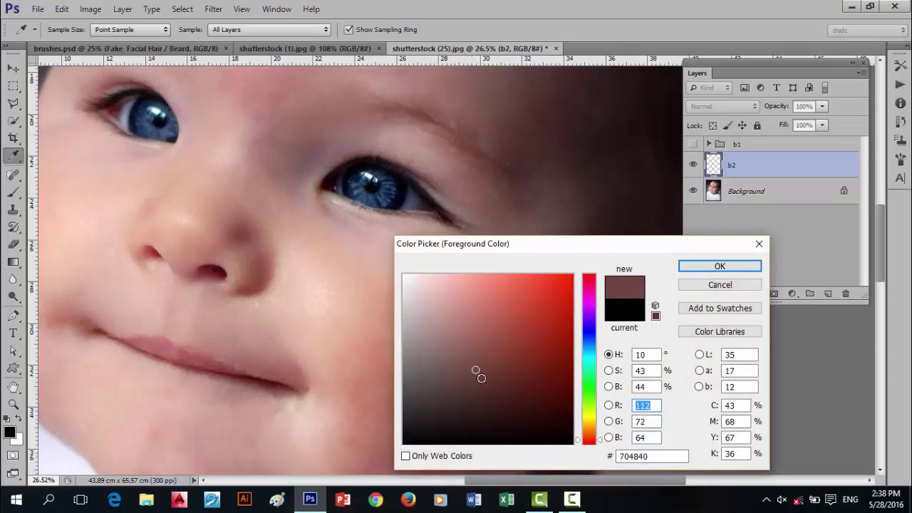
left_click_drag(479, 378, 478, 378)
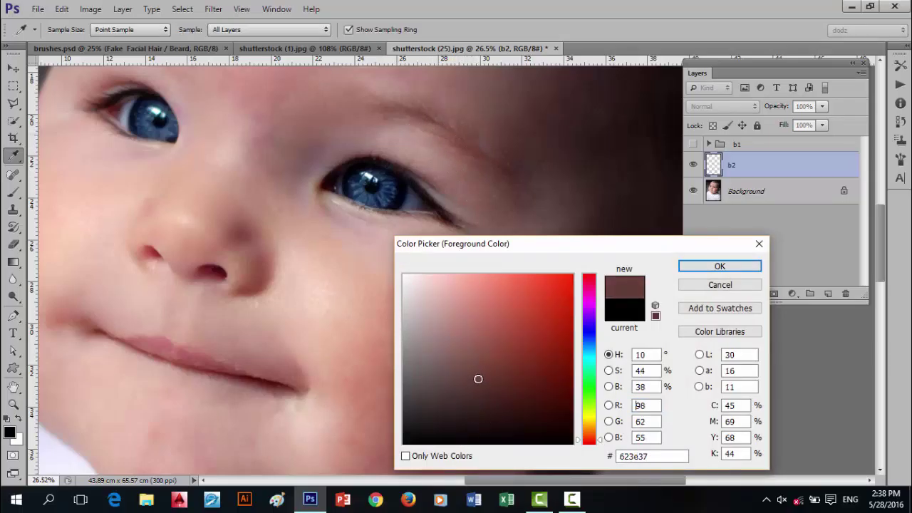
left_click(723, 266)
Paint a first brown hair stroke along the chin.
scroll(598, 275, "down", 1)
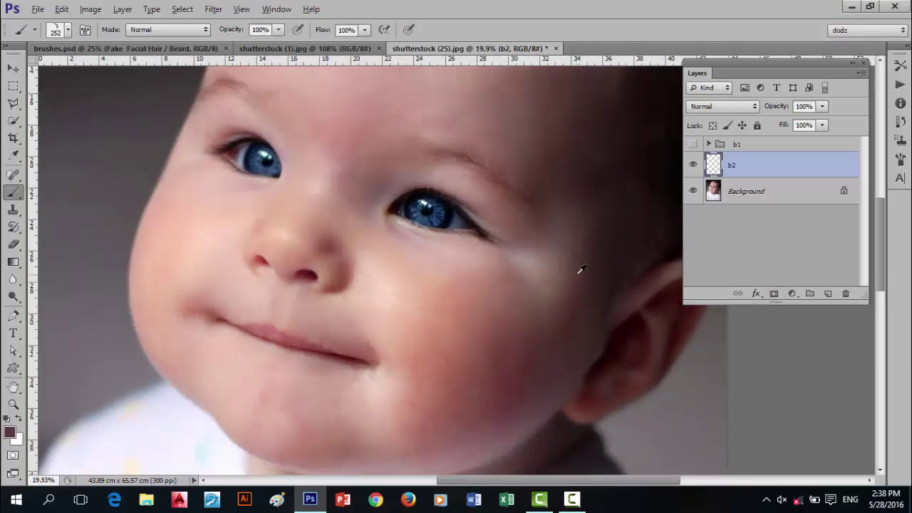
scroll(492, 324, "down", 2)
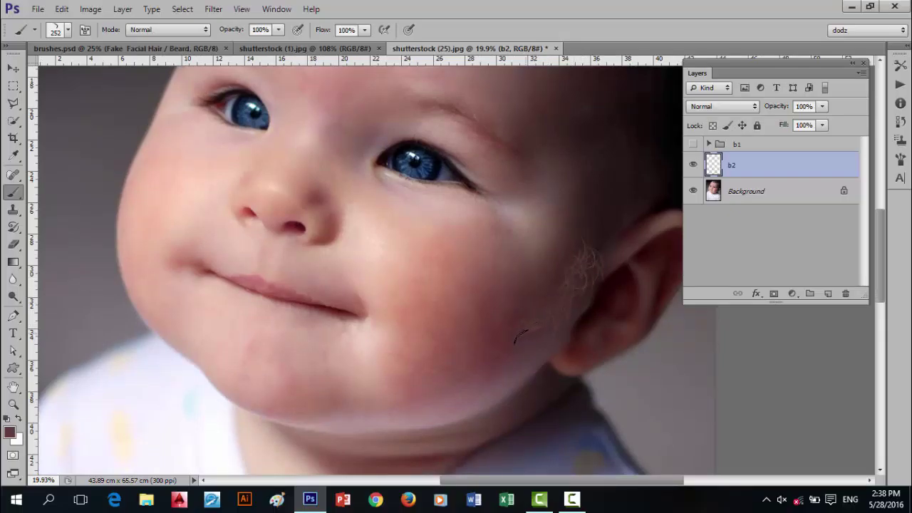
mouse_move(473, 374)
left_mouse_down()
mouse_move(391, 405)
mouse_move(280, 391)
left_mouse_up()
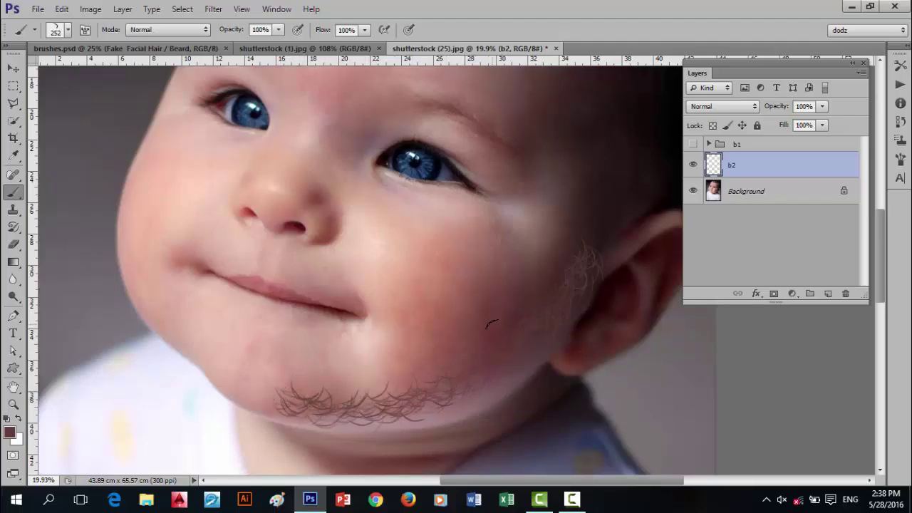
Redo the brown hair: a little by the ear and a stroke along the chin.
key("ctrl+alt+z")
key("ctrl+alt+z")
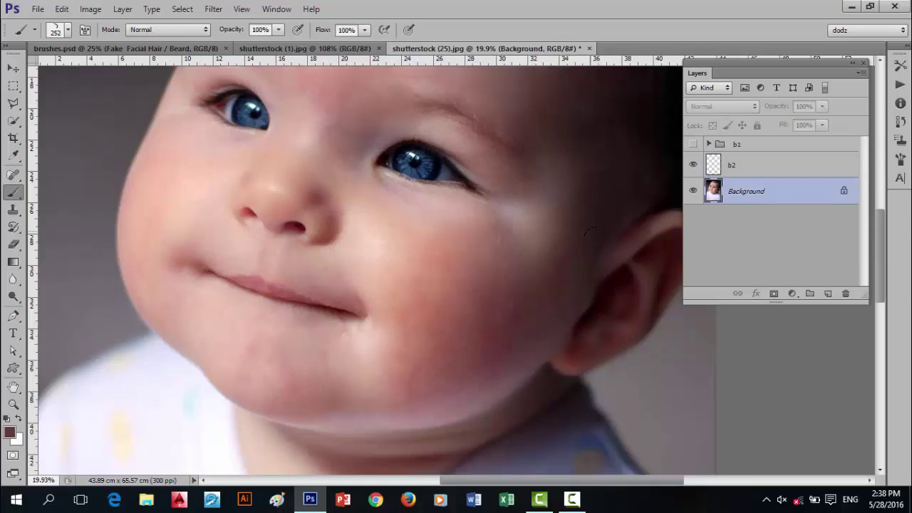
left_click_drag(586, 233, 578, 265)
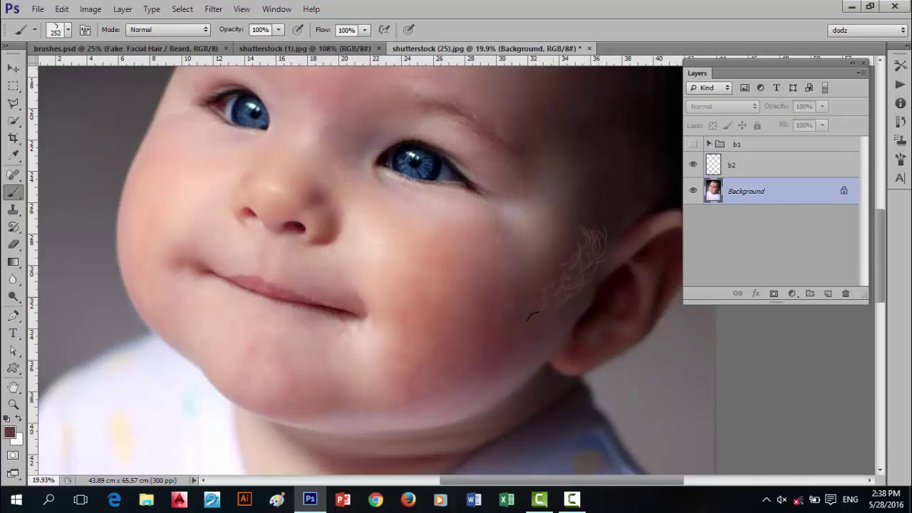
mouse_move(452, 380)
left_mouse_down()
mouse_move(326, 399)
mouse_move(279, 397)
mouse_move(265, 379)
left_mouse_up()
scroll(492, 377, "down", 3)
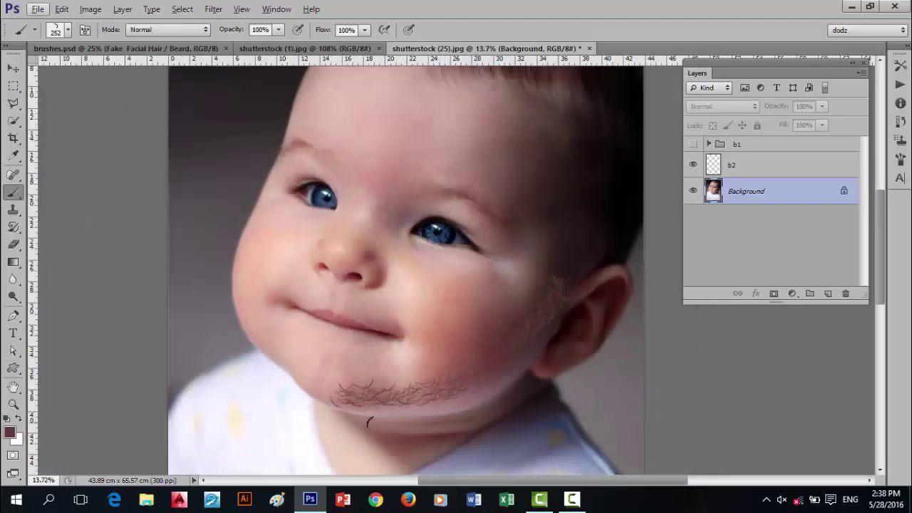
scroll(312, 375, "up", 1)
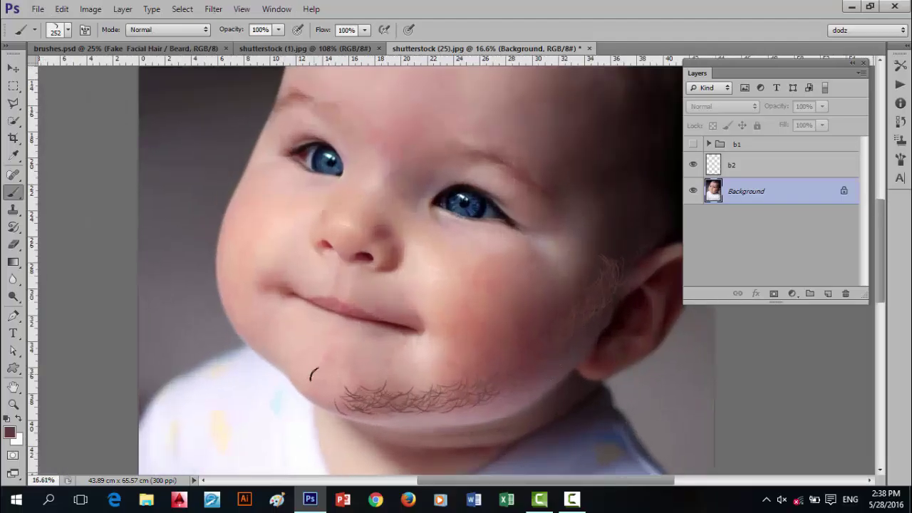
scroll(317, 357, "up", 1)
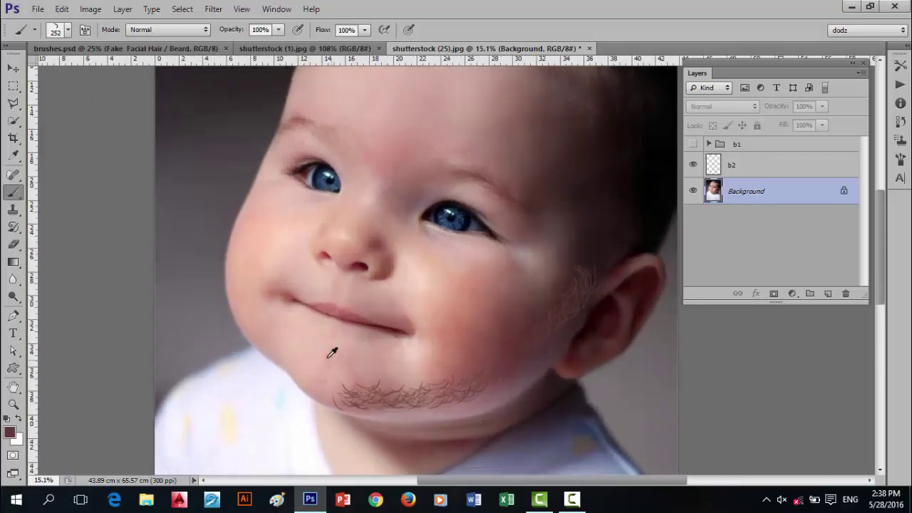
scroll(338, 351, "down", 2)
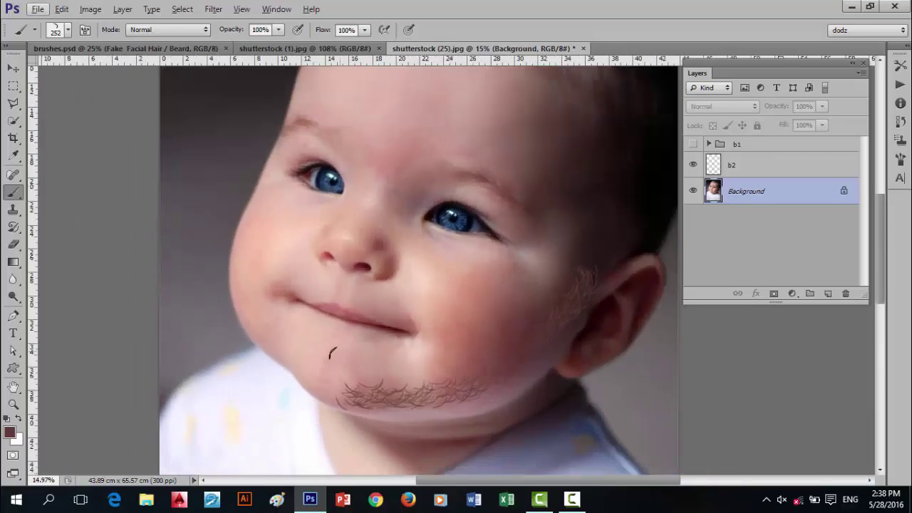
Compare with the shutterstock (1).jpg beard reference, then try and undo a left-jaw stroke.
left_click(275, 50)
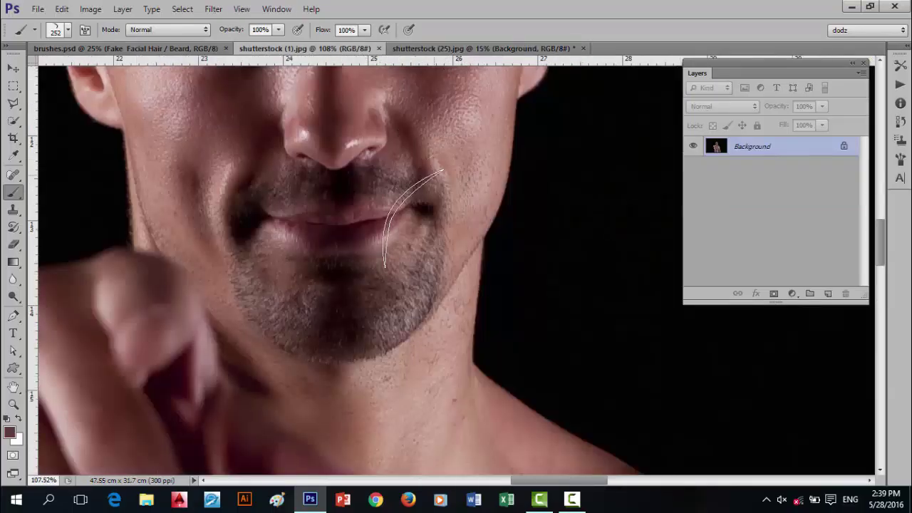
left_click(499, 48)
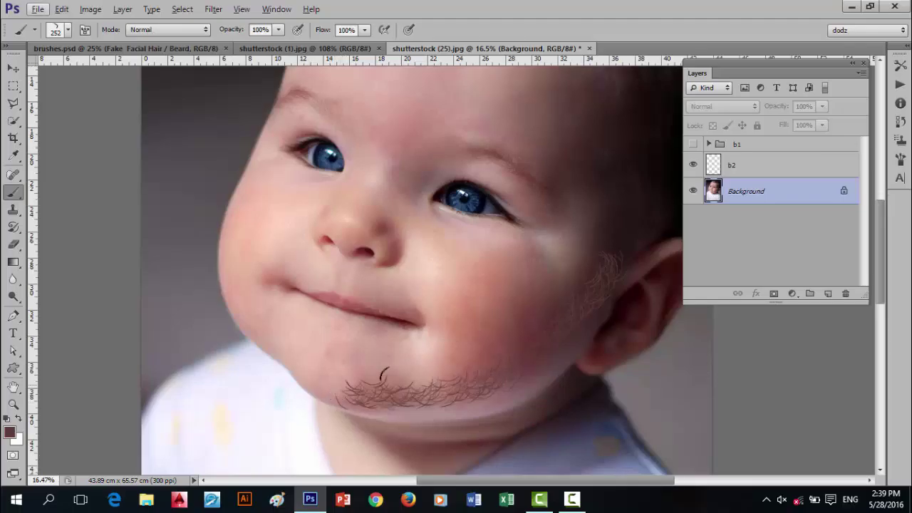
scroll(385, 374, "up", 1)
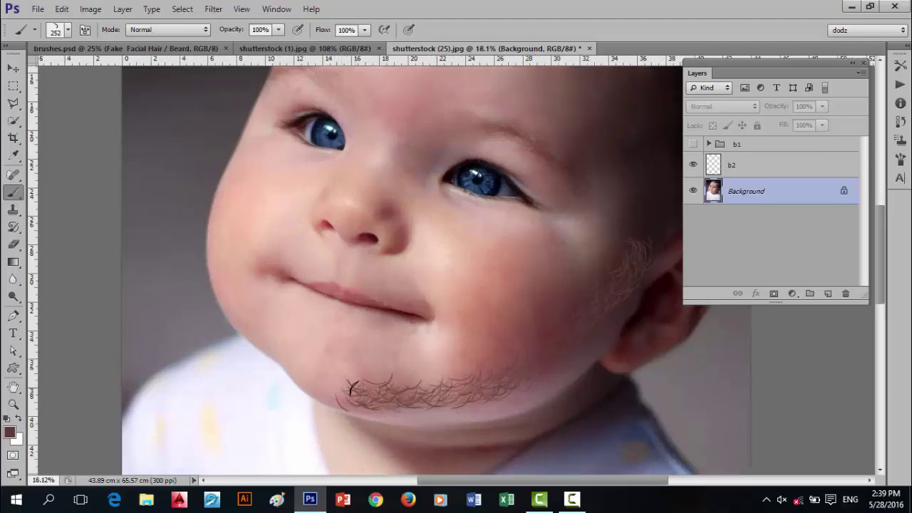
mouse_move(352, 387)
left_mouse_down()
mouse_move(283, 350)
mouse_move(241, 304)
mouse_move(212, 258)
mouse_move(215, 208)
mouse_move(224, 199)
left_mouse_up()
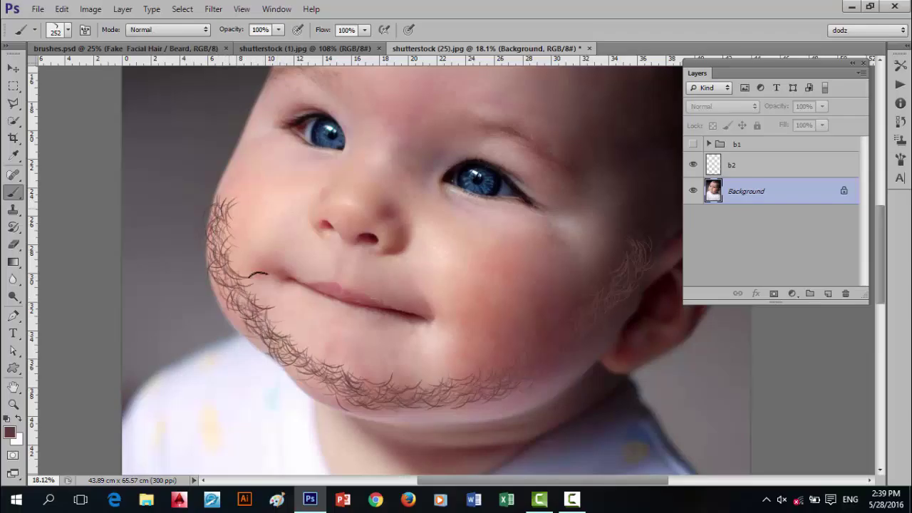
key("ctrl+z")
left_click_drag(475, 330, 474, 322)
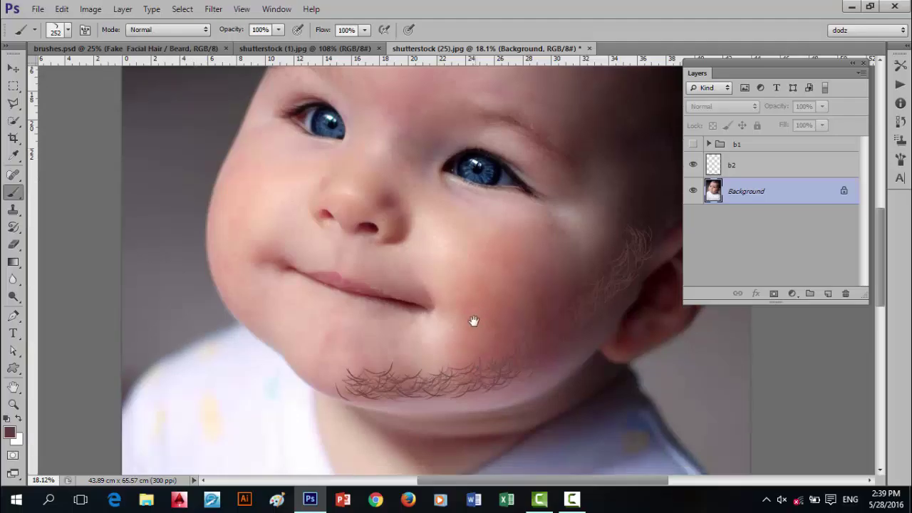
scroll(464, 328, "down", 2)
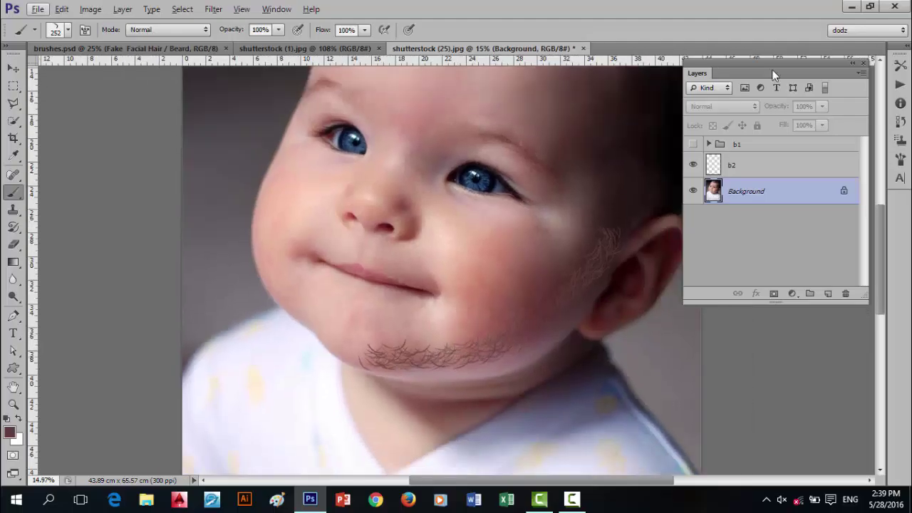
Reduce the brush tip spacing and try Flip X jitter with a test jawline stroke.
left_click(85, 29)
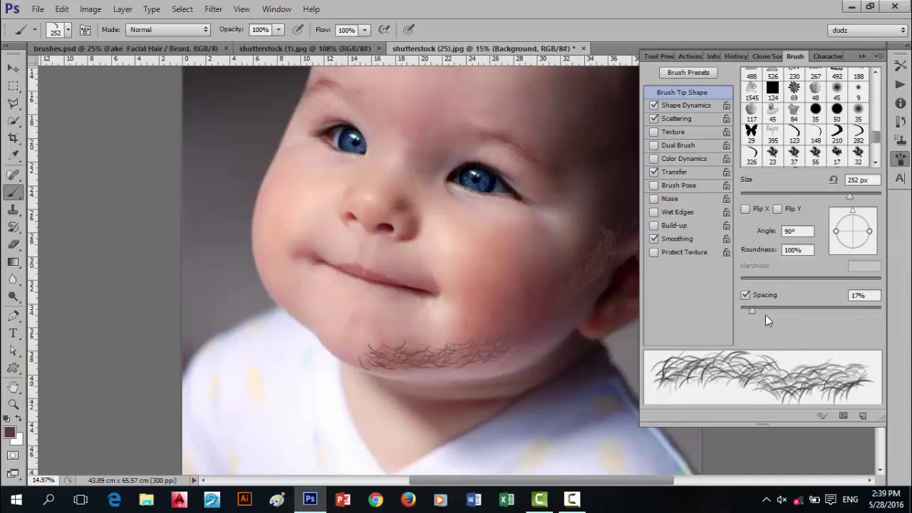
left_click_drag(753, 314, 749, 314)
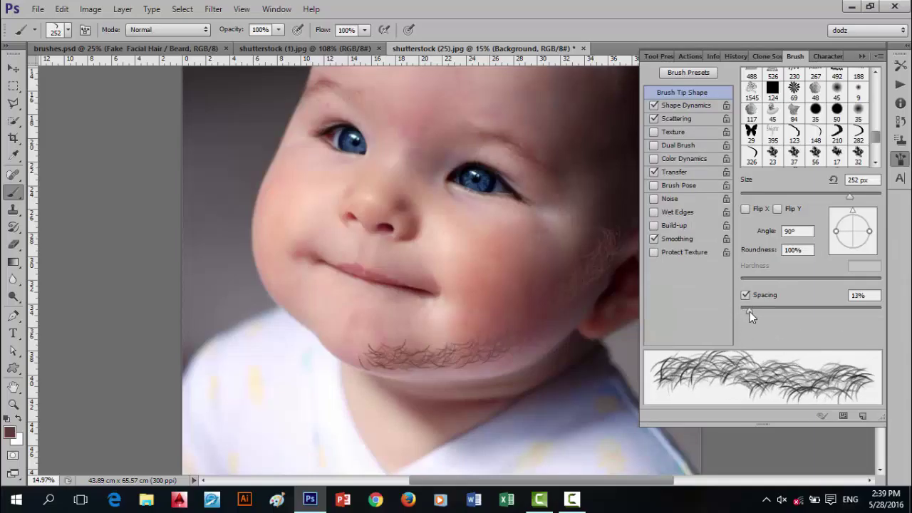
left_click(688, 107)
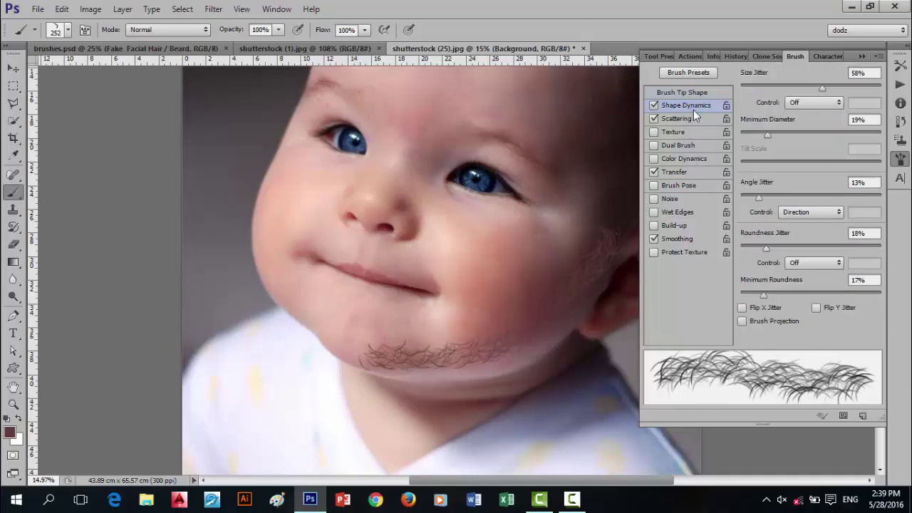
left_click(742, 308)
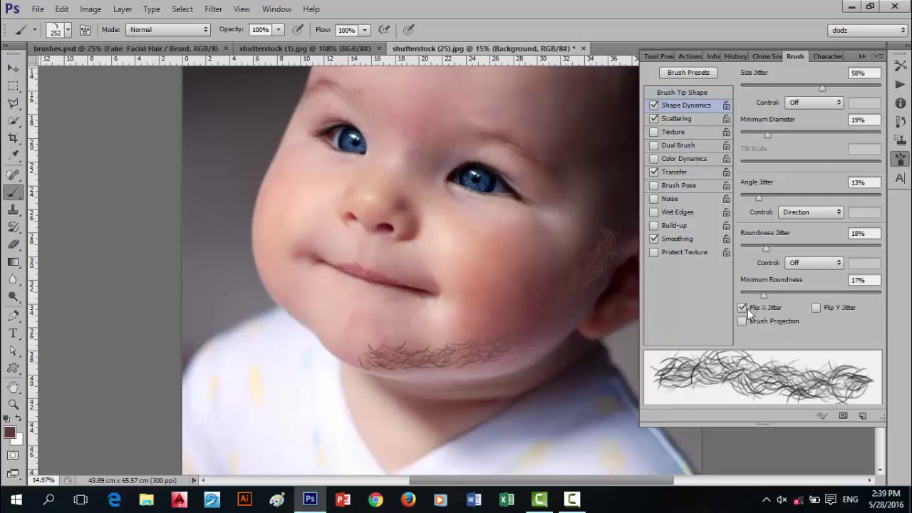
left_click_drag(362, 354, 298, 310)
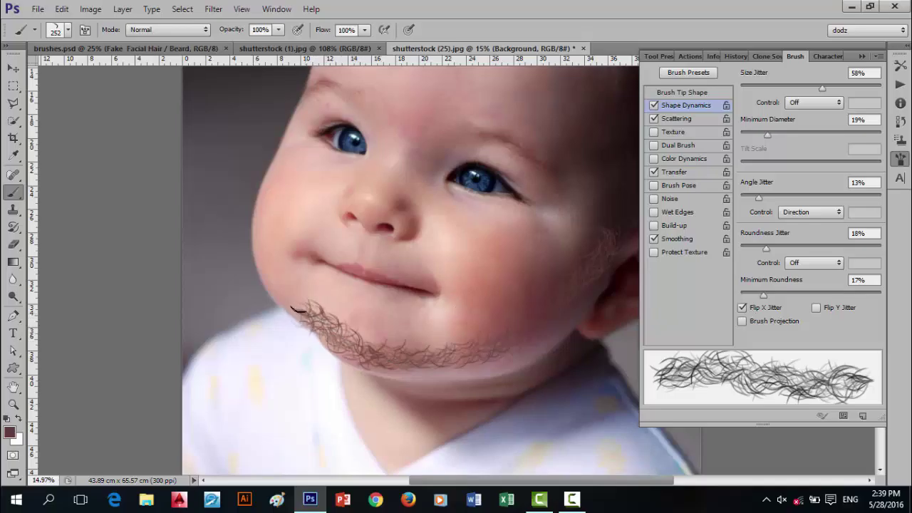
key("ctrl+z")
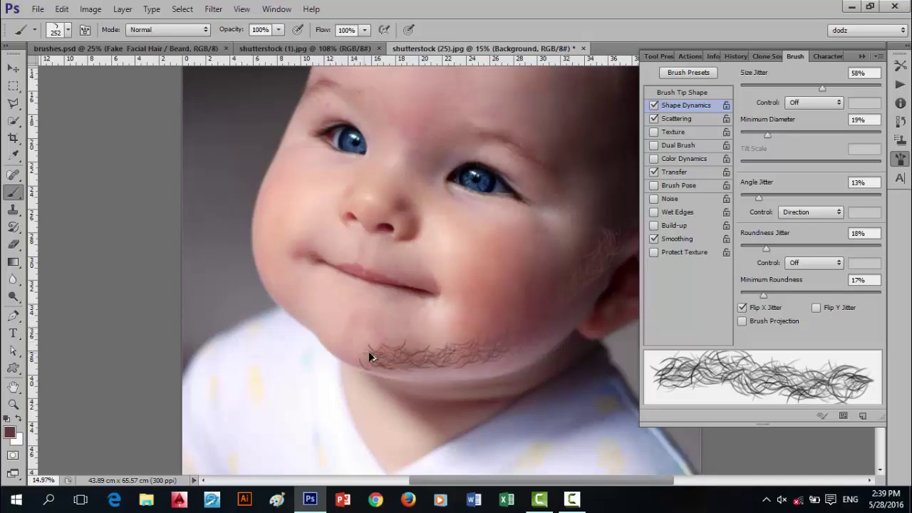
Switch to Flip Y jitter and paint hair from the chin up the left jawline.
left_click(742, 308)
left_click(816, 308)
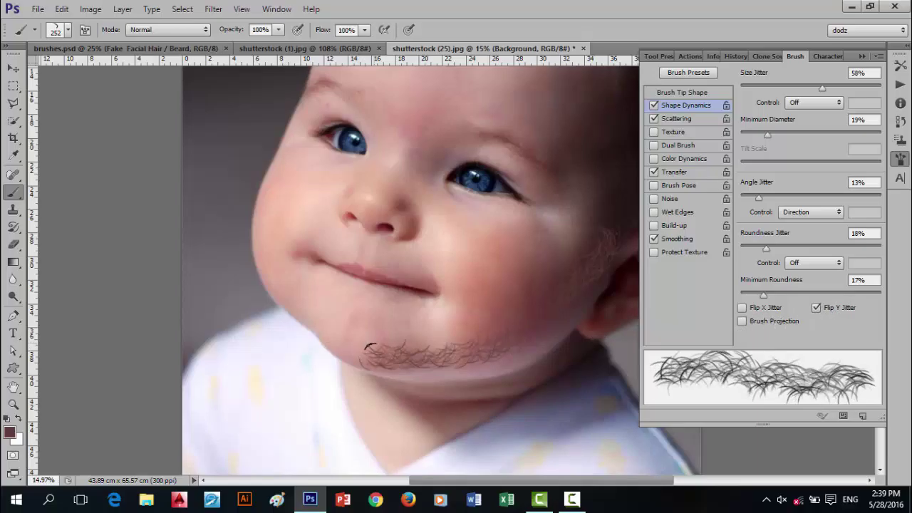
mouse_move(369, 347)
left_mouse_down()
mouse_move(335, 336)
mouse_move(284, 290)
mouse_move(265, 249)
mouse_move(265, 223)
left_mouse_up()
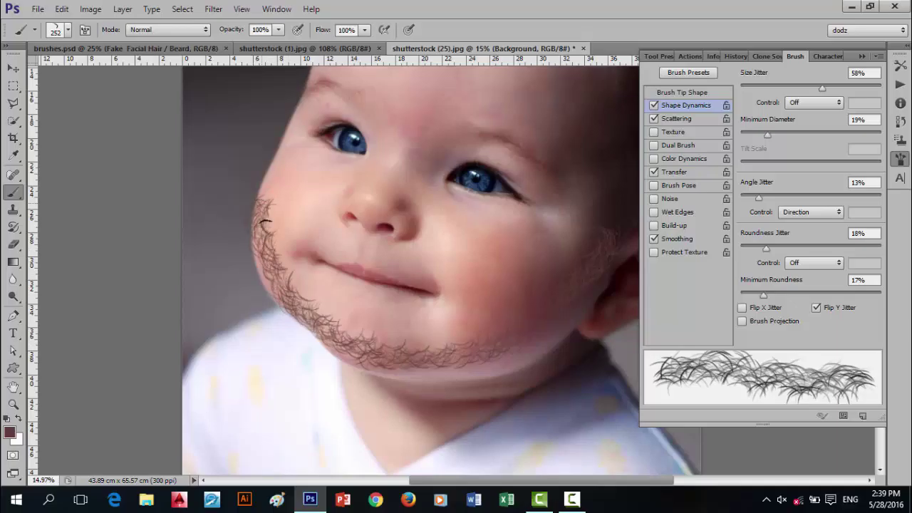
Repaint hair from the chin up the left jawline toward the left cheek.
key("ctrl+z")
mouse_move(363, 343)
left_mouse_down()
mouse_move(291, 305)
mouse_move(278, 285)
mouse_move(261, 249)
mouse_move(272, 191)
left_mouse_up()
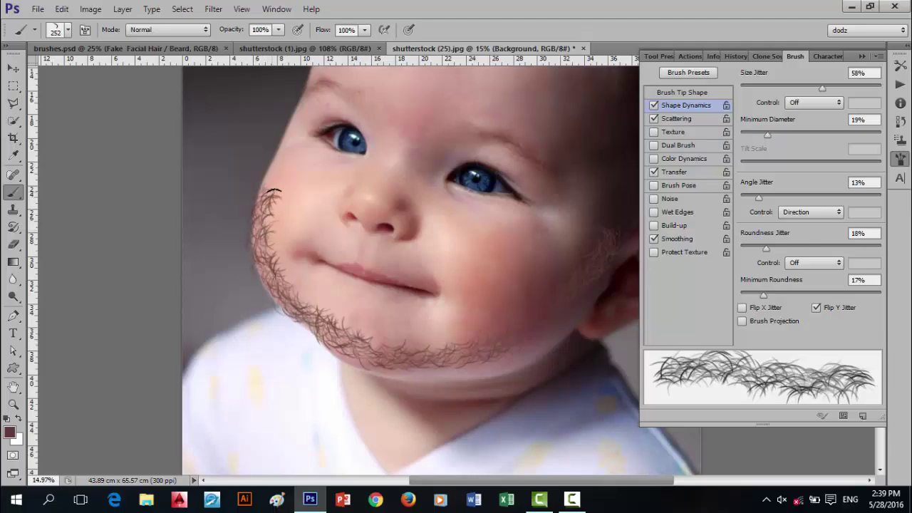
left_click_drag(473, 300, 423, 316)
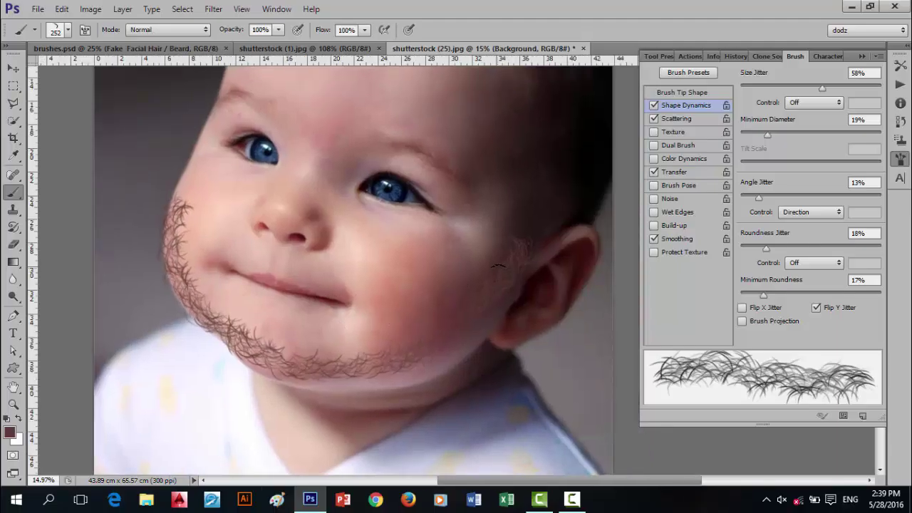
mouse_move(436, 341)
left_mouse_down()
mouse_move(374, 361)
mouse_move(310, 363)
mouse_move(262, 348)
mouse_move(191, 297)
mouse_move(175, 259)
mouse_move(180, 205)
mouse_move(201, 202)
left_mouse_up()
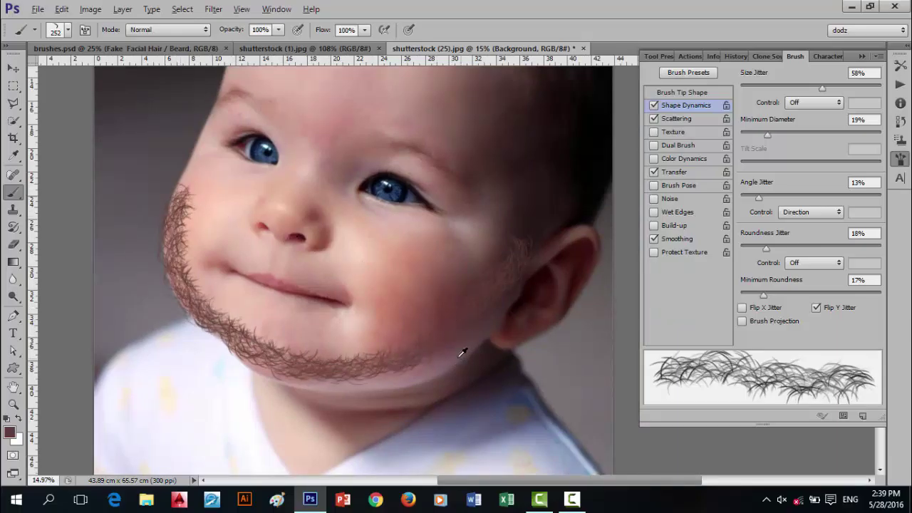
left_click_drag(462, 352, 516, 353)
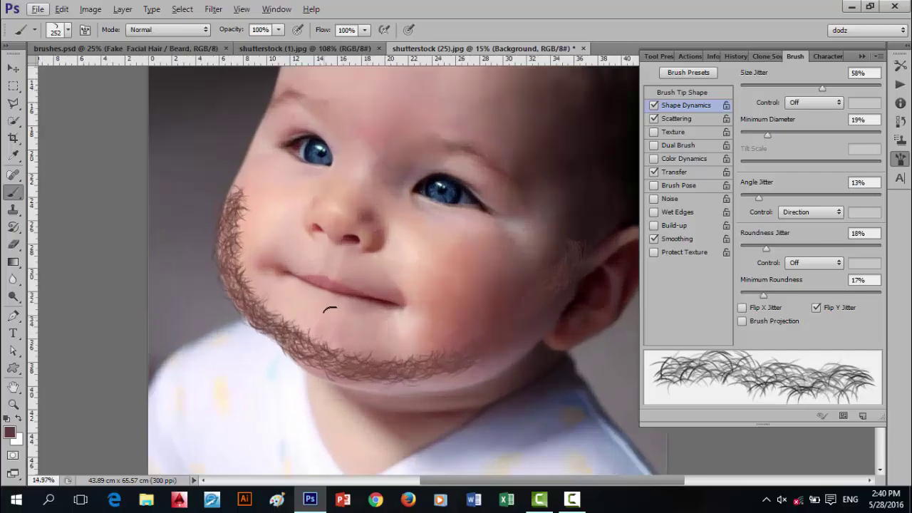
Add curly hair strokes on the chin, thickening it upward.
mouse_move(322, 321)
left_mouse_down()
mouse_move(322, 364)
mouse_move(326, 310)
mouse_move(338, 348)
mouse_move(319, 336)
mouse_move(319, 304)
mouse_move(342, 337)
mouse_move(319, 297)
mouse_move(312, 332)
left_mouse_up()
key("ctrl+z")
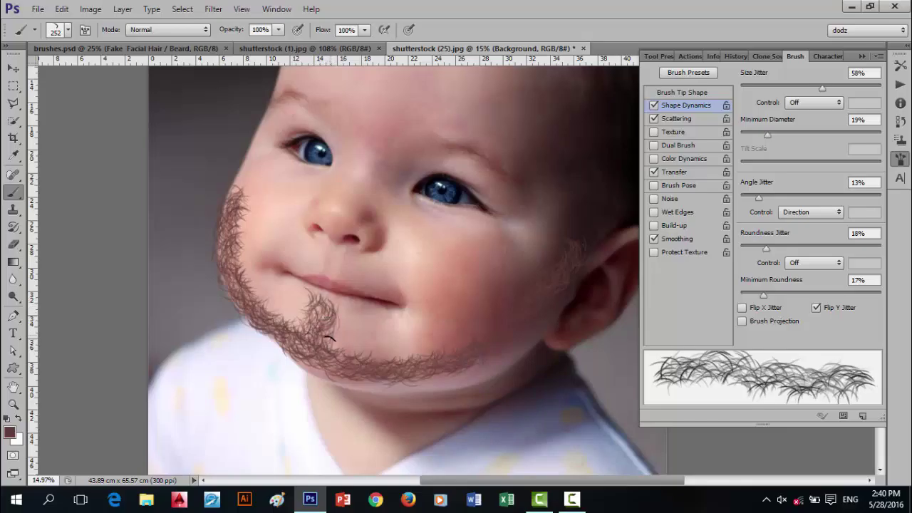
key("ctrl+z")
mouse_move(325, 348)
left_mouse_down()
mouse_move(316, 326)
mouse_move(327, 304)
left_mouse_up()
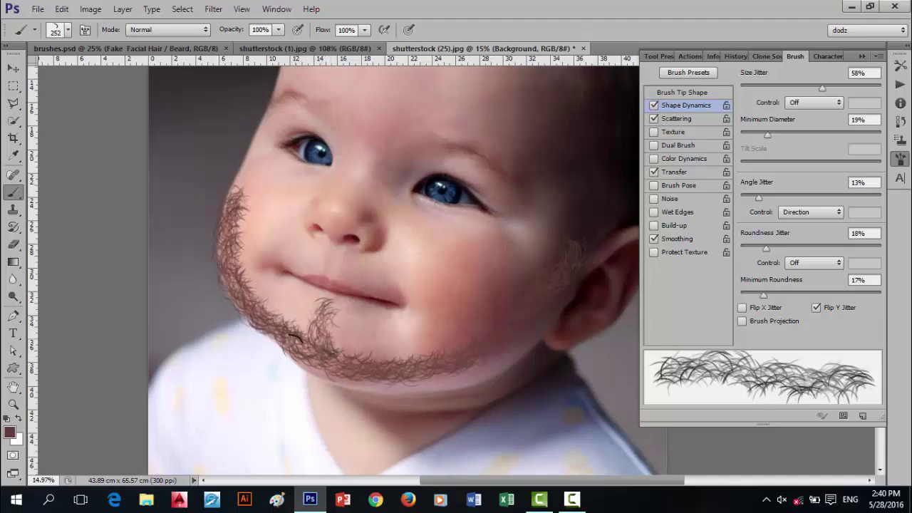
mouse_move(295, 337)
left_mouse_down()
mouse_move(316, 327)
mouse_move(329, 305)
left_mouse_up()
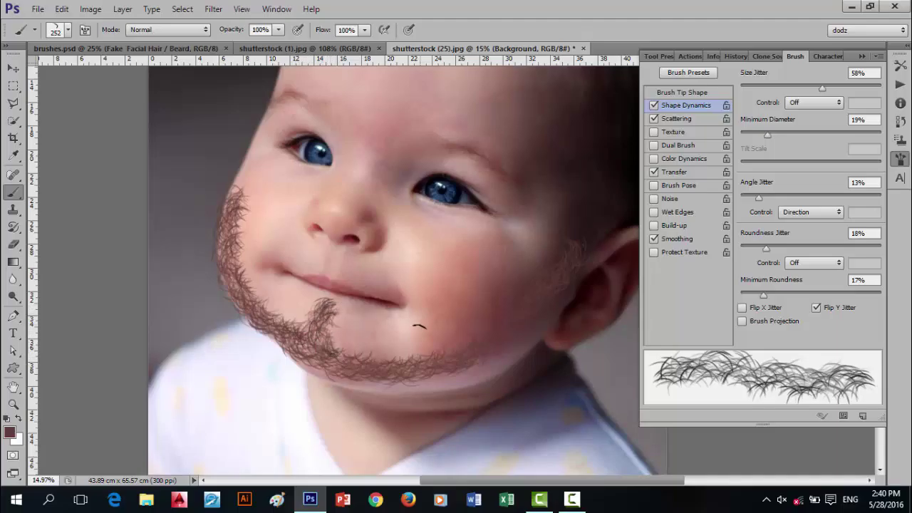
Darken the jawline beard toward the chin and extend thick hair up the left cheek.
mouse_move(429, 360)
left_mouse_down()
mouse_move(366, 355)
mouse_move(337, 339)
mouse_move(291, 334)
mouse_move(258, 292)
mouse_move(299, 320)
mouse_move(270, 312)
mouse_move(248, 272)
left_mouse_up()
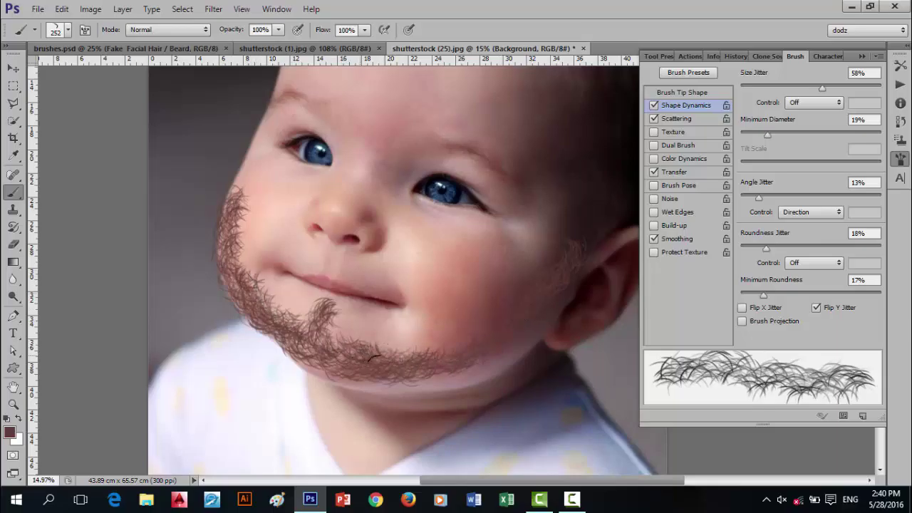
left_click_drag(389, 358, 440, 344)
key("ctrl+z")
mouse_move(459, 342)
left_mouse_down()
mouse_move(392, 353)
mouse_move(309, 332)
left_mouse_up()
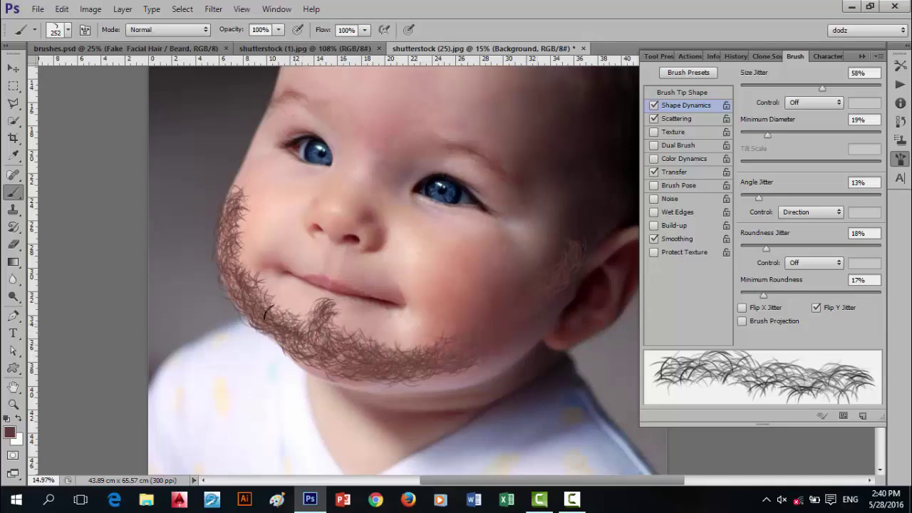
mouse_move(265, 313)
left_mouse_down()
mouse_move(234, 279)
mouse_move(233, 261)
mouse_move(243, 210)
mouse_move(268, 205)
left_mouse_up()
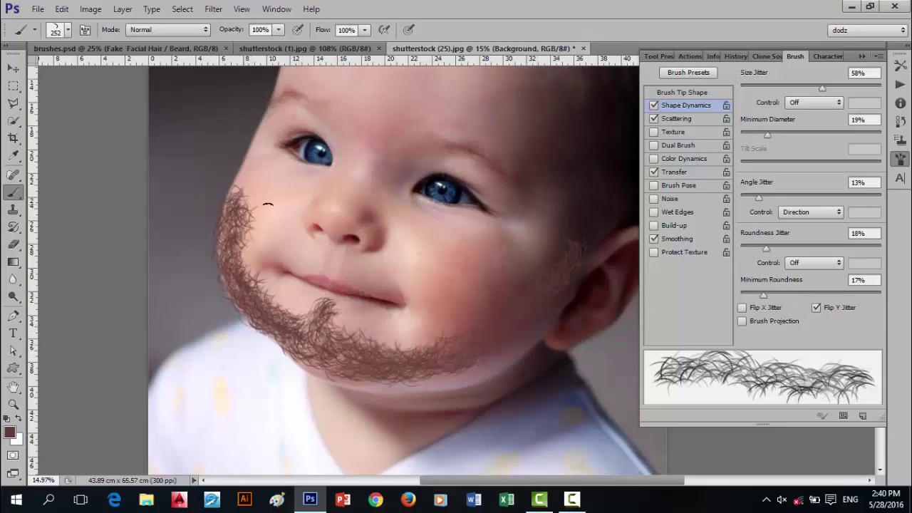
scroll(435, 360, "up", 2)
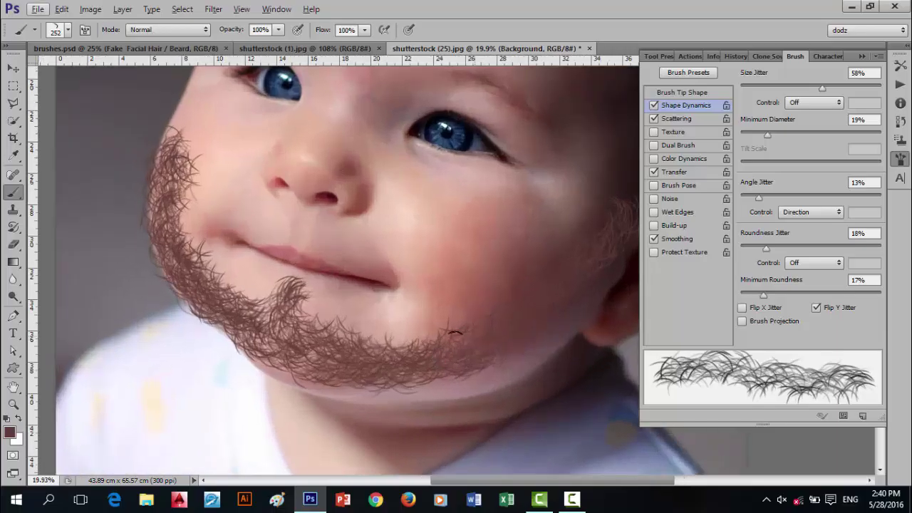
Paint a brown mustache across the upper lip, curving down the right cheek, then show the layers list.
mouse_move(451, 325)
left_mouse_down()
mouse_move(440, 284)
mouse_move(403, 245)
left_mouse_up()
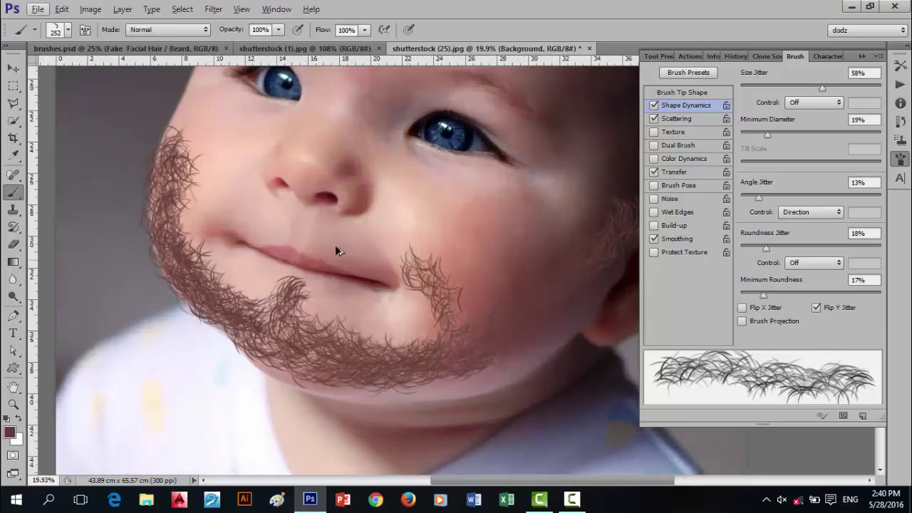
key("ctrl+z")
mouse_move(184, 228)
left_mouse_down()
mouse_move(256, 216)
mouse_move(375, 255)
mouse_move(407, 275)
mouse_move(460, 357)
left_mouse_up()
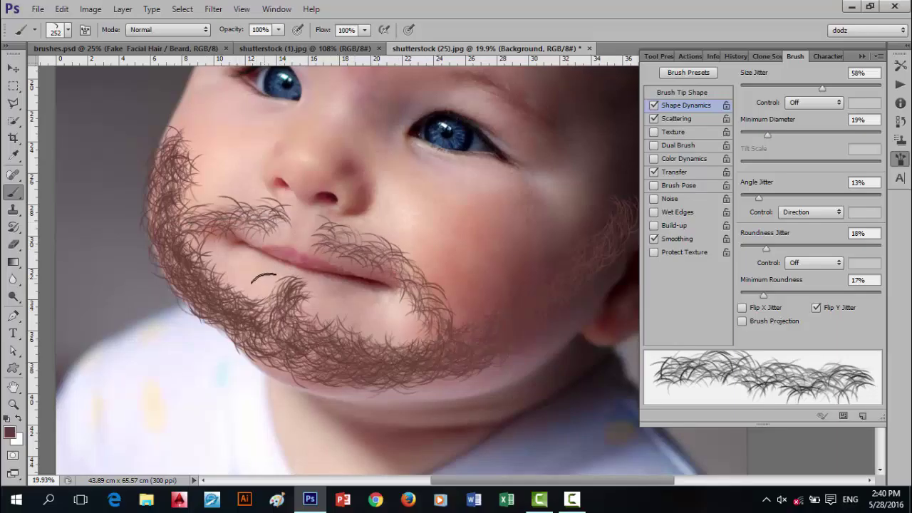
mouse_move(196, 239)
left_mouse_down()
mouse_move(240, 210)
mouse_move(289, 213)
left_mouse_up()
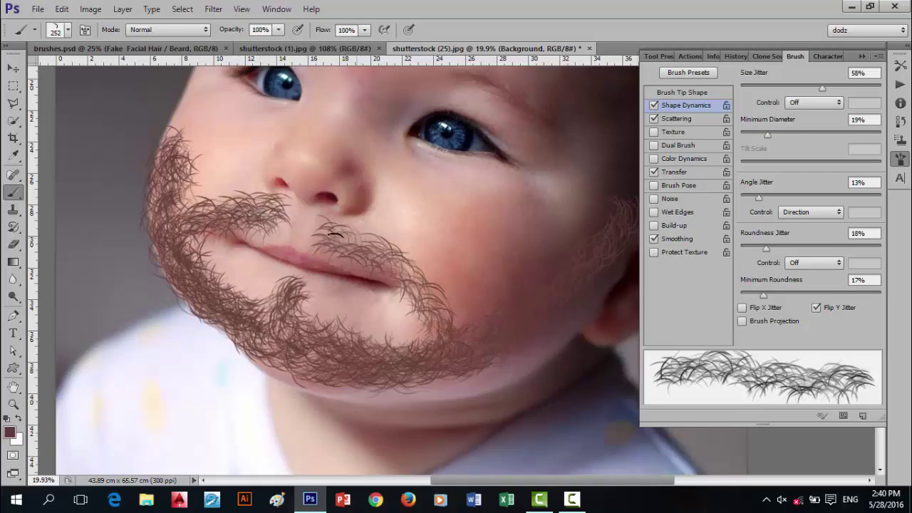
mouse_move(369, 242)
left_mouse_down()
mouse_move(435, 273)
mouse_move(466, 335)
left_mouse_up()
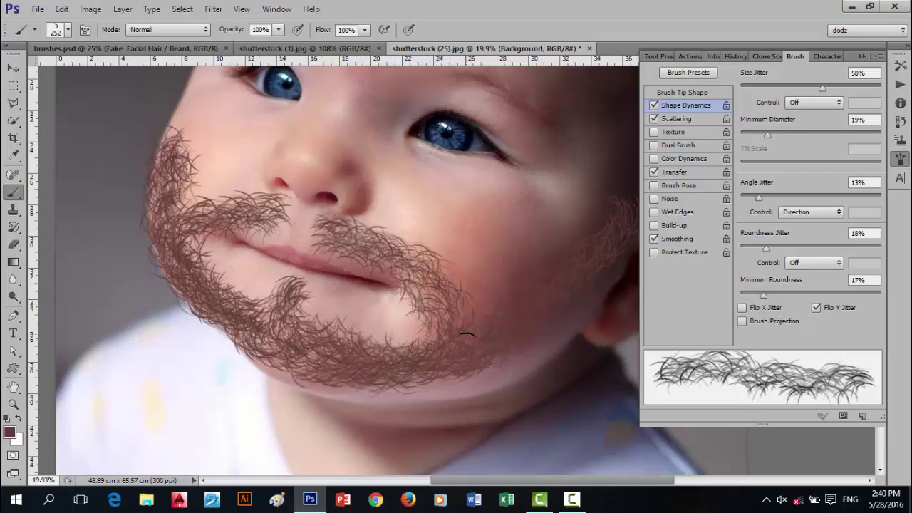
scroll(421, 267, "down", 5)
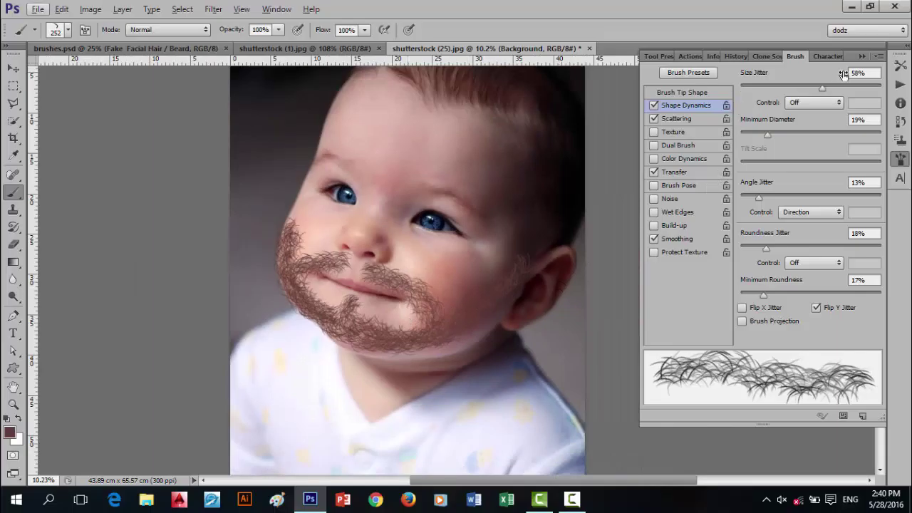
left_click(862, 56)
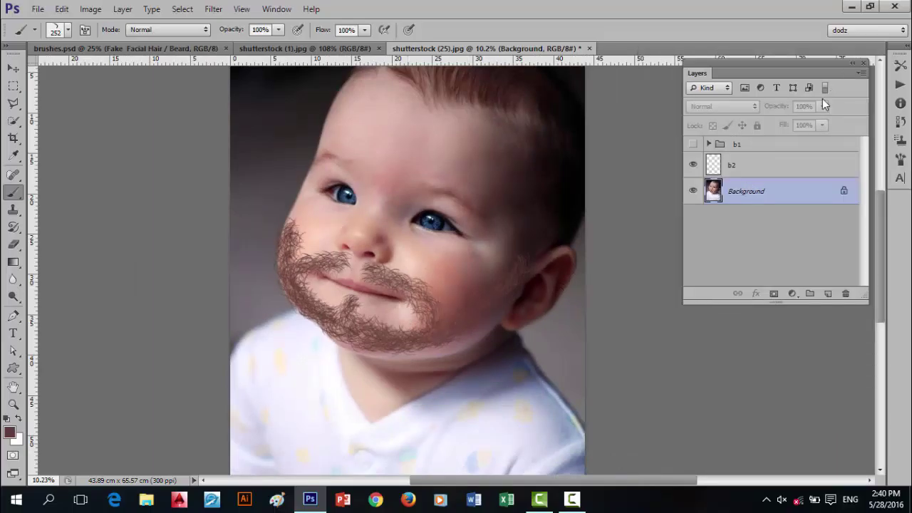
Switch between layer b2 and Background, end on b2, and zoom in on the cheek.
left_click(772, 171)
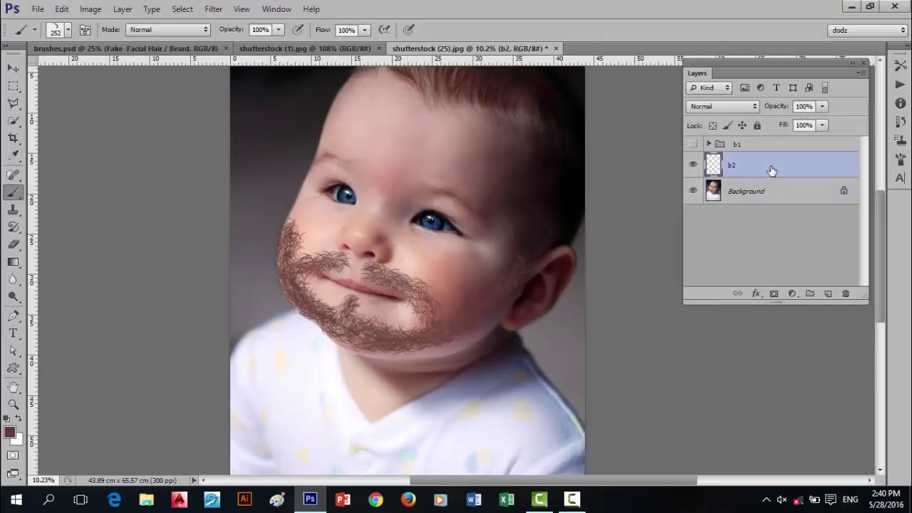
left_click(741, 198)
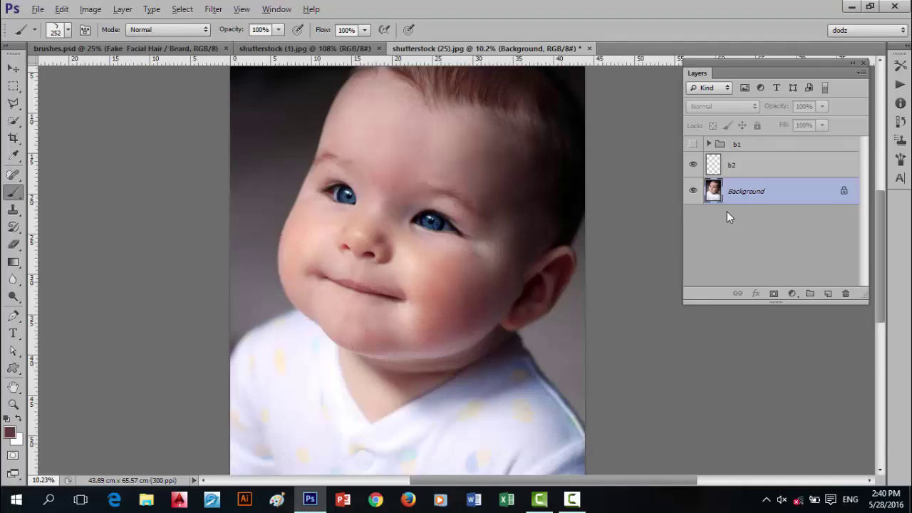
left_click(746, 167)
scroll(444, 289, "up", 3)
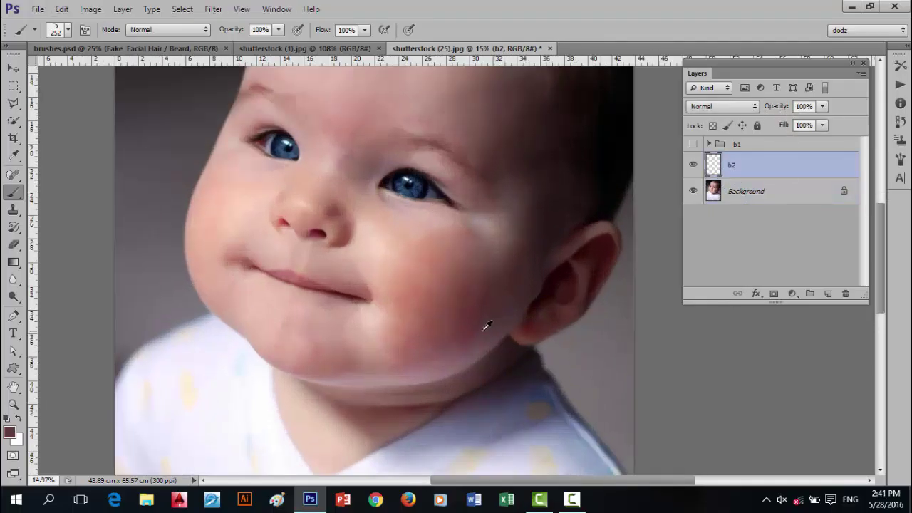
scroll(477, 322, "up", 2)
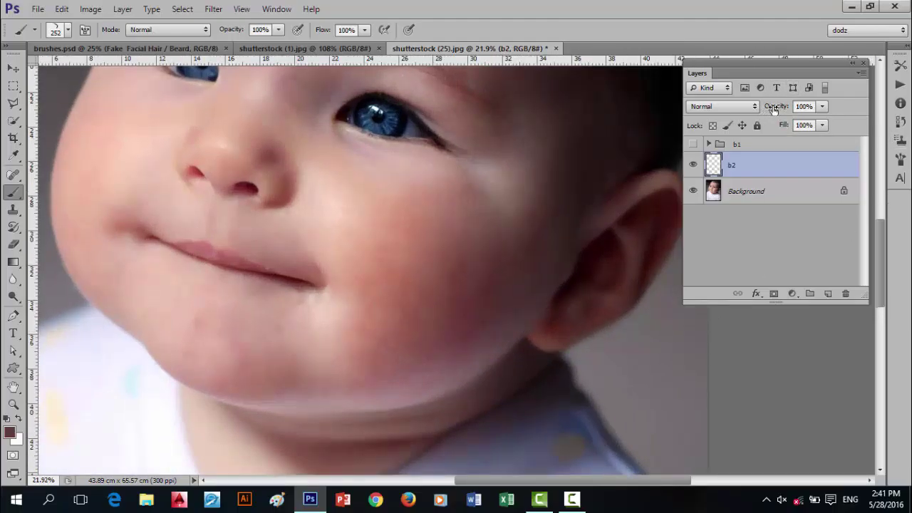
Lower b2's opacity to 41% and repaint the beard along the chin and the mustache.
left_click_drag(764, 112, 739, 112)
left_click_drag(775, 108, 781, 108)
mouse_move(401, 364)
left_mouse_down()
mouse_move(322, 380)
mouse_move(258, 381)
mouse_move(216, 366)
mouse_move(292, 358)
mouse_move(218, 342)
mouse_move(175, 301)
mouse_move(156, 266)
mouse_move(142, 183)
left_mouse_up()
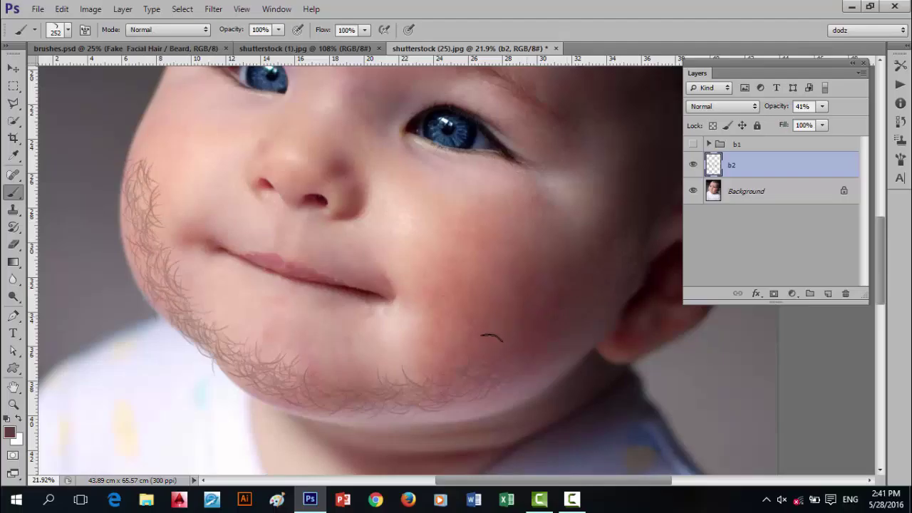
mouse_move(439, 360)
left_mouse_down()
mouse_move(322, 359)
mouse_move(275, 346)
mouse_move(197, 299)
mouse_move(167, 271)
mouse_move(147, 218)
mouse_move(141, 164)
mouse_move(152, 166)
left_mouse_up()
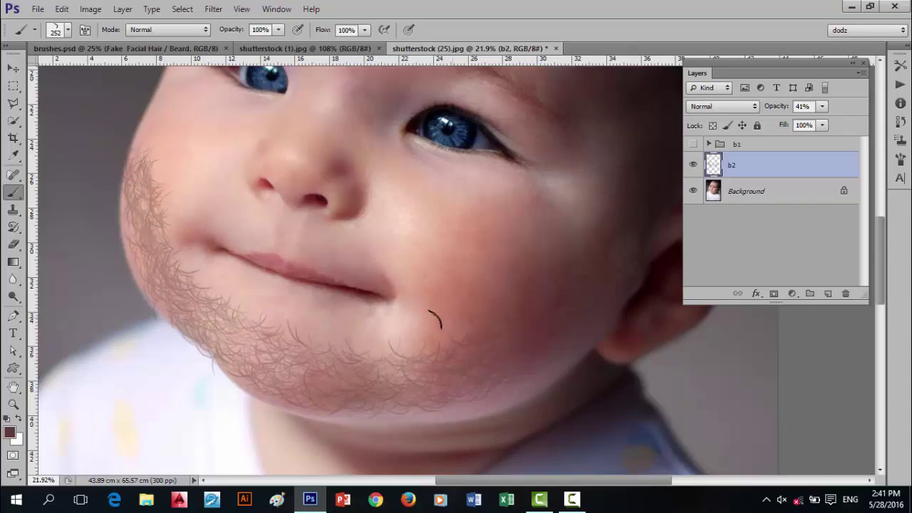
mouse_move(166, 226)
left_mouse_down()
mouse_move(295, 230)
mouse_move(375, 260)
mouse_move(439, 318)
mouse_move(455, 355)
left_mouse_up()
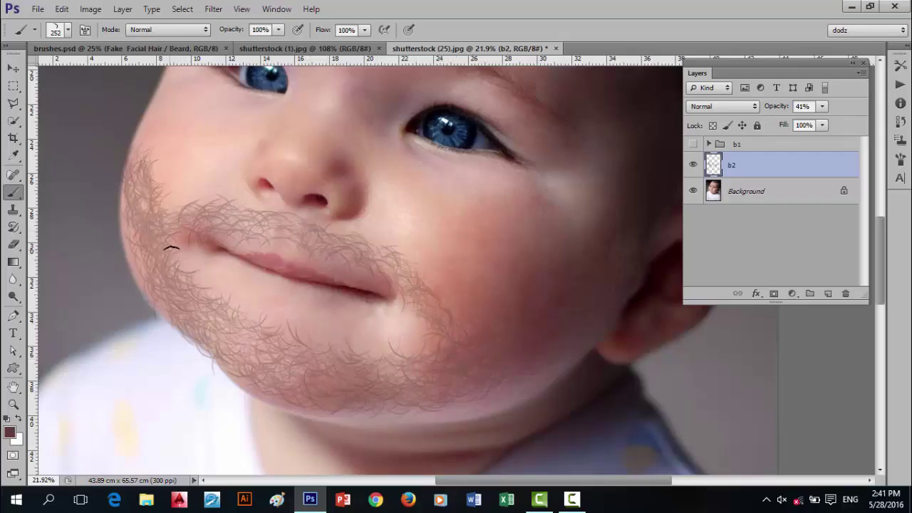
mouse_move(209, 222)
left_mouse_down()
mouse_move(302, 231)
mouse_move(368, 261)
mouse_move(445, 330)
left_mouse_up()
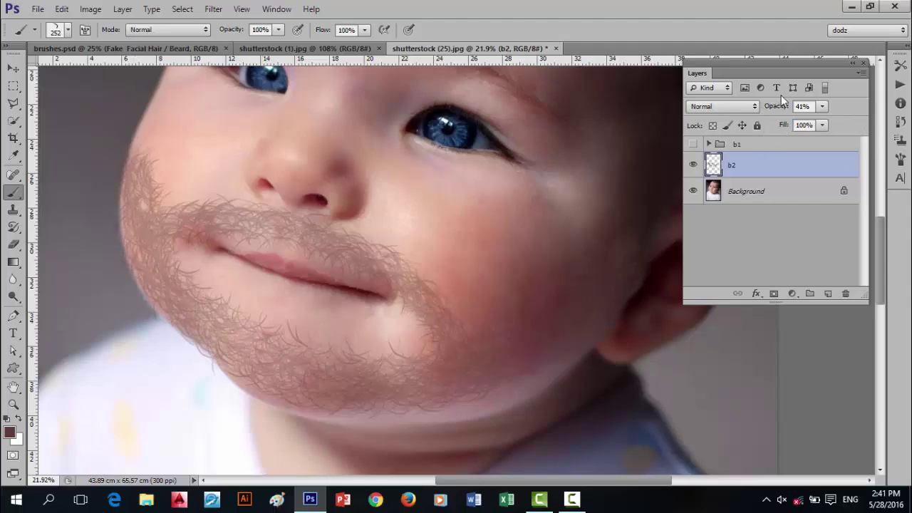
Set b2 to 58% opacity, extend hair up the left cheek, and add a layer mask.
mouse_move(787, 112)
left_mouse_down()
mouse_move(756, 114)
mouse_move(793, 114)
left_mouse_up()
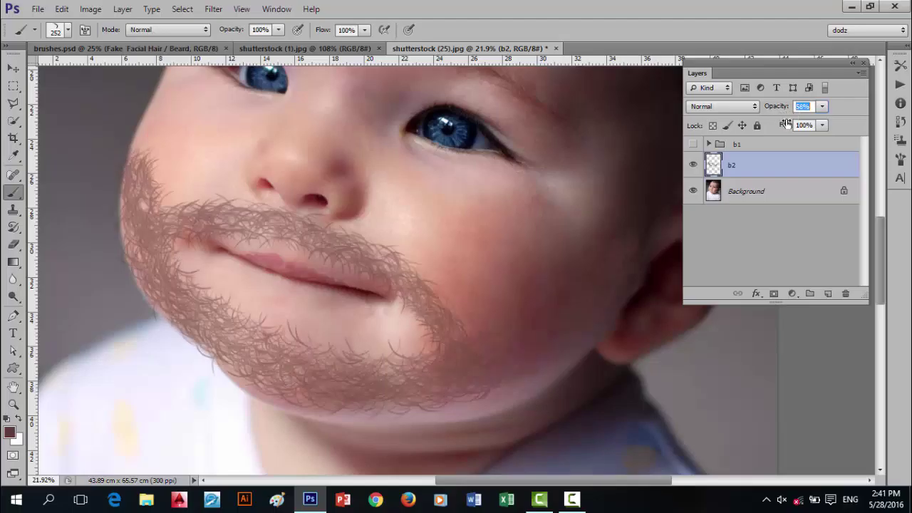
scroll(418, 309, "down", 4)
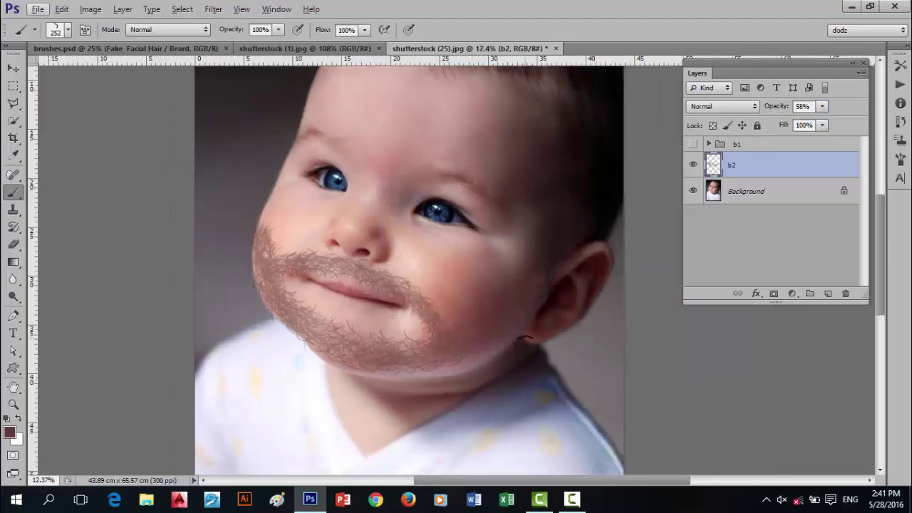
left_click_drag(267, 217, 274, 205)
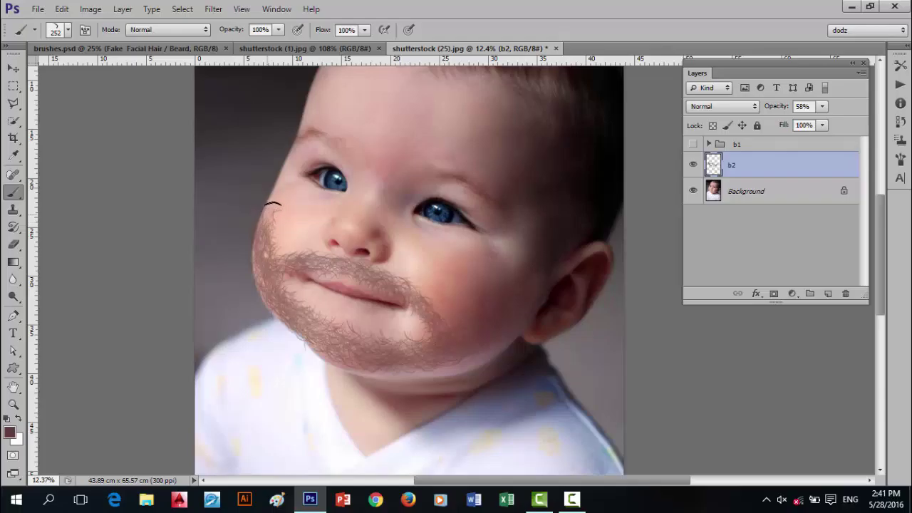
scroll(273, 277, "up", 3)
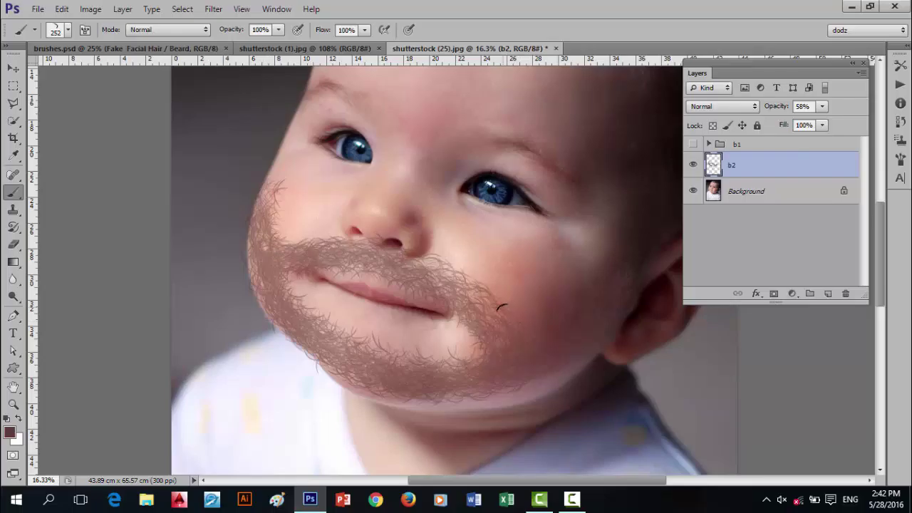
scroll(552, 298, "up", 2)
left_click(776, 294)
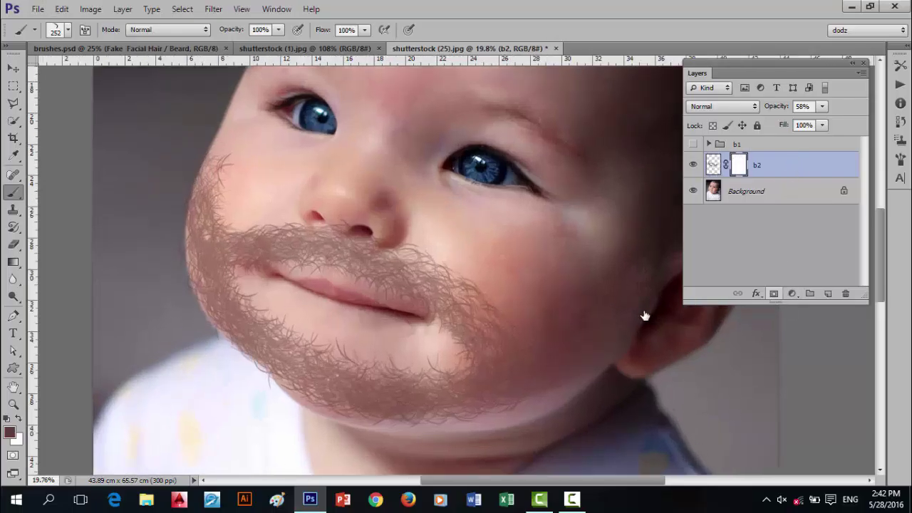
right_click(491, 142)
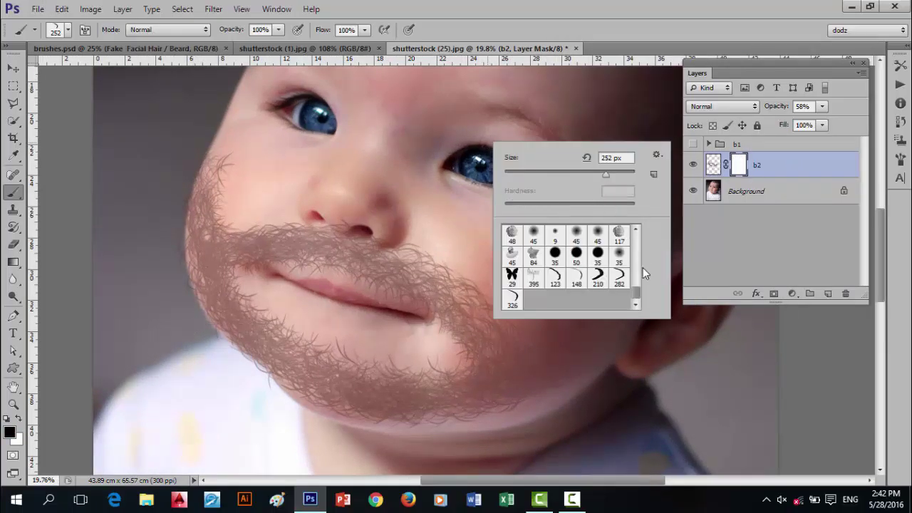
left_click_drag(637, 292, 637, 239)
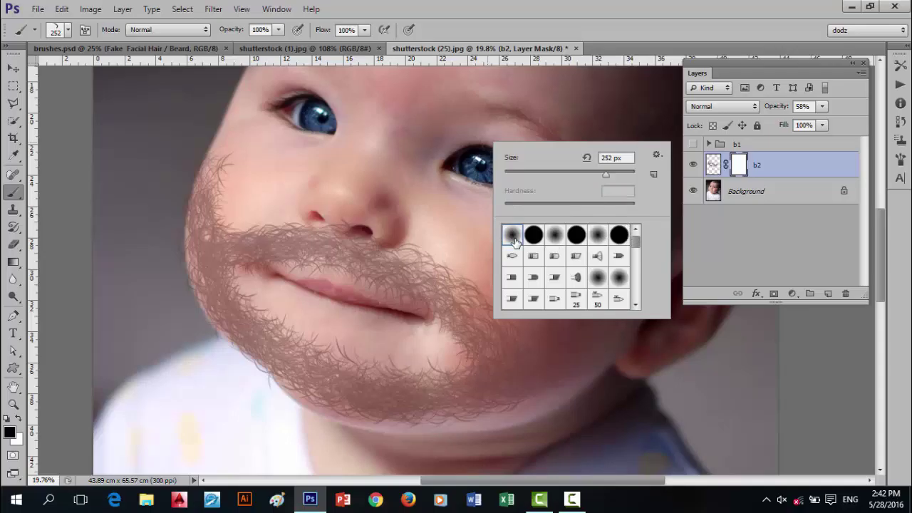
left_click(513, 237)
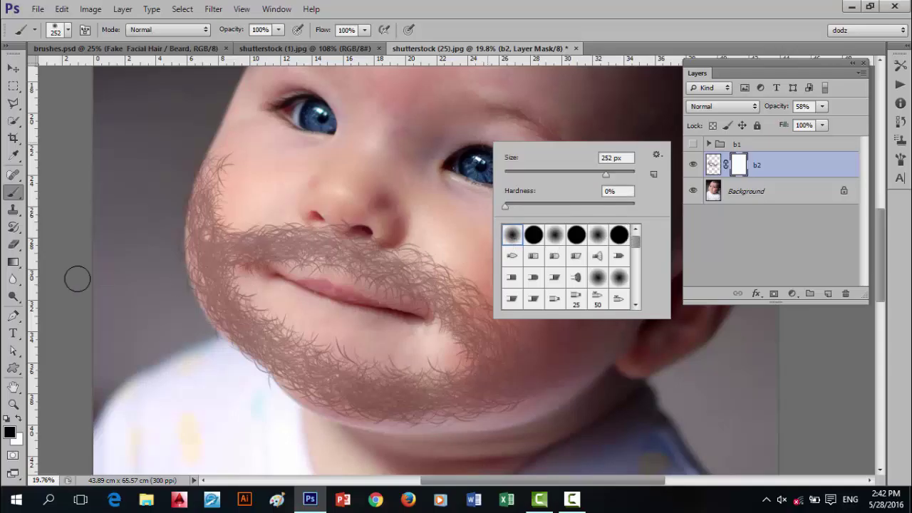
left_click(42, 400)
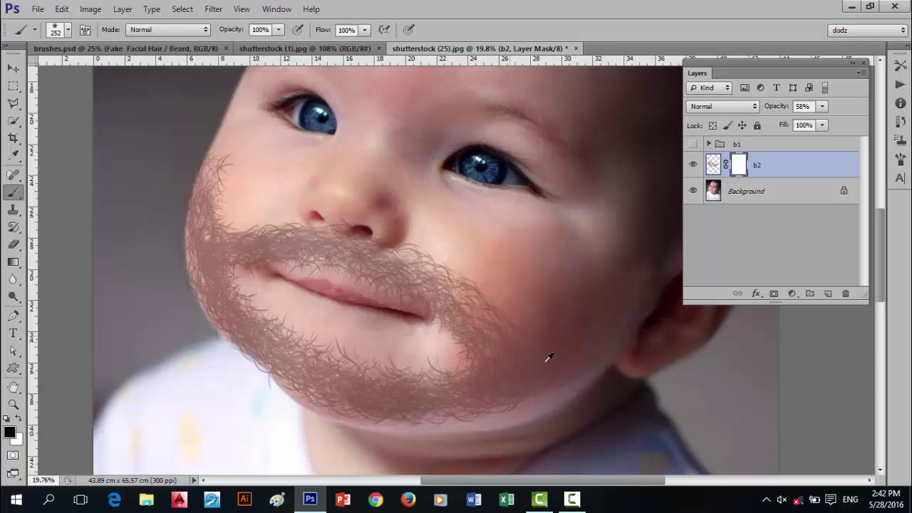
scroll(545, 359, "up", 1)
mouse_move(487, 306)
left_mouse_down()
mouse_move(457, 263)
mouse_move(397, 233)
left_mouse_up()
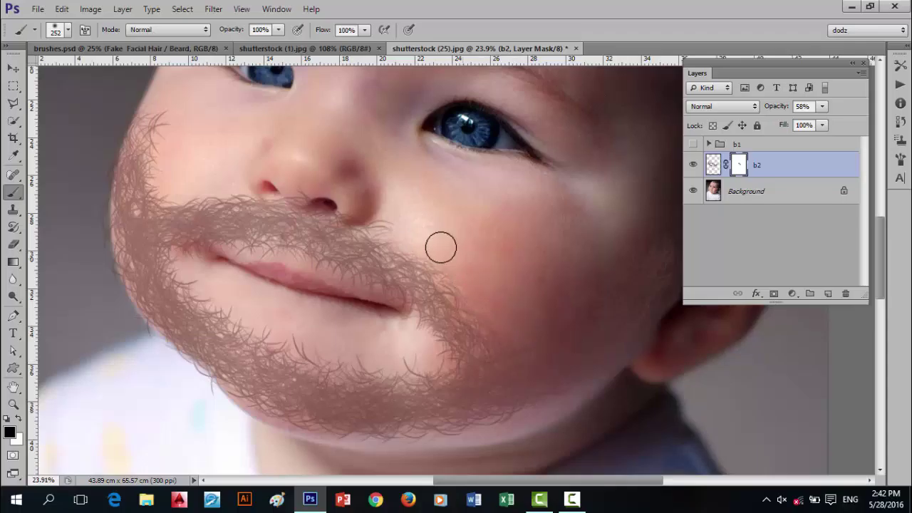
key("ctrl+z")
left_click_drag(240, 30, 217, 32)
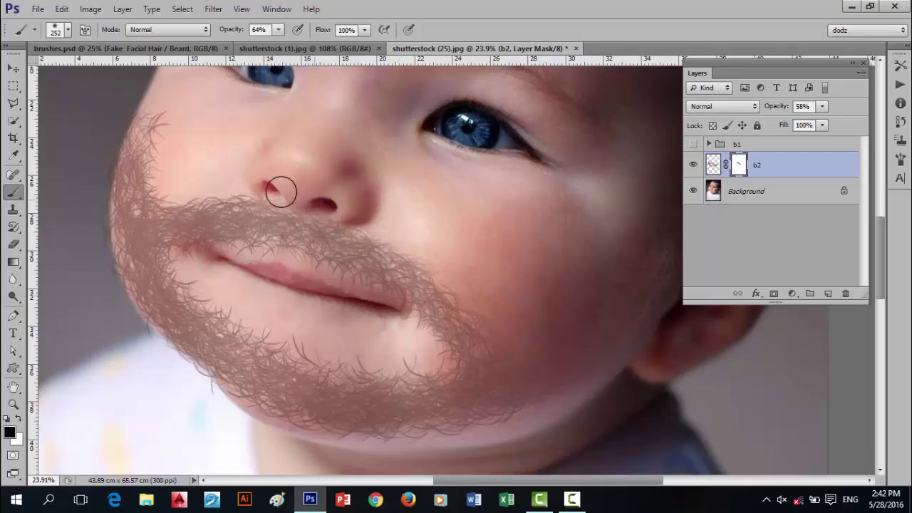
key("space")
left_click_drag(285, 193, 362, 324)
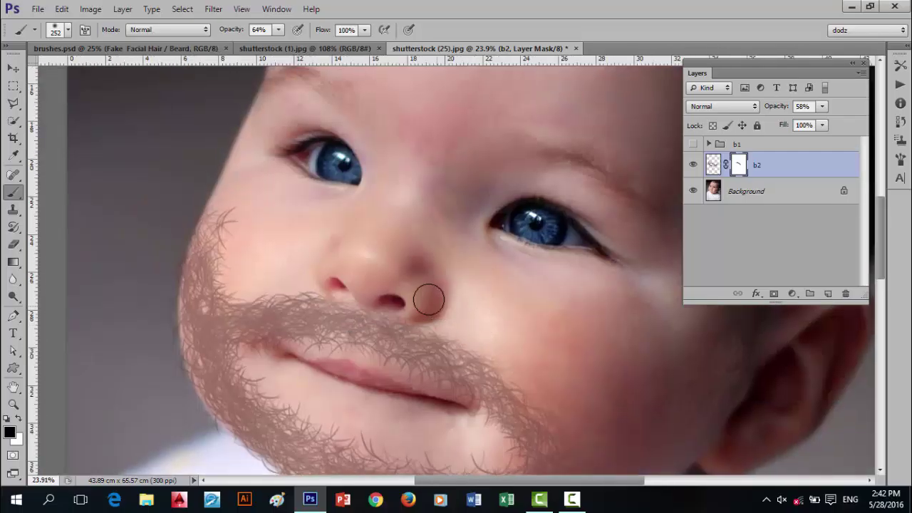
mouse_move(234, 228)
left_mouse_down()
mouse_move(233, 264)
mouse_move(229, 217)
mouse_move(241, 197)
mouse_move(230, 275)
mouse_move(239, 194)
left_mouse_up()
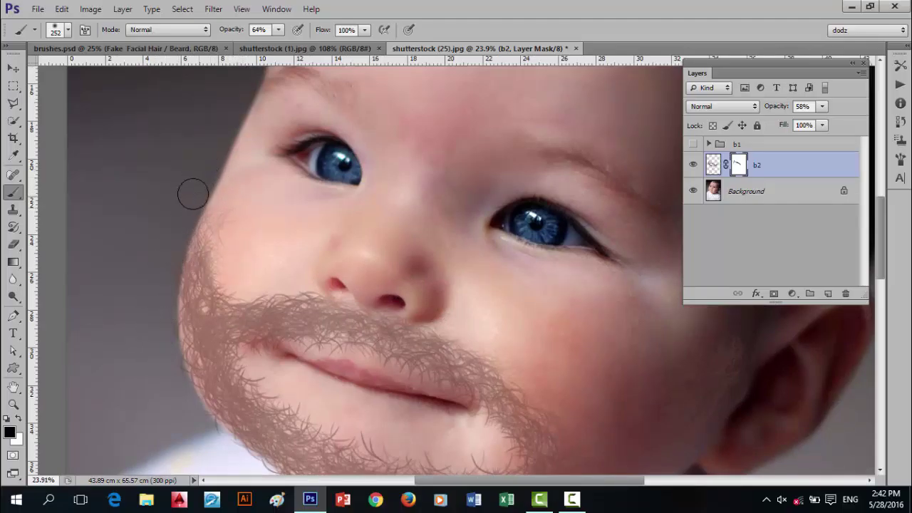
mouse_move(164, 321)
left_mouse_down()
mouse_move(189, 228)
mouse_move(197, 114)
left_mouse_up()
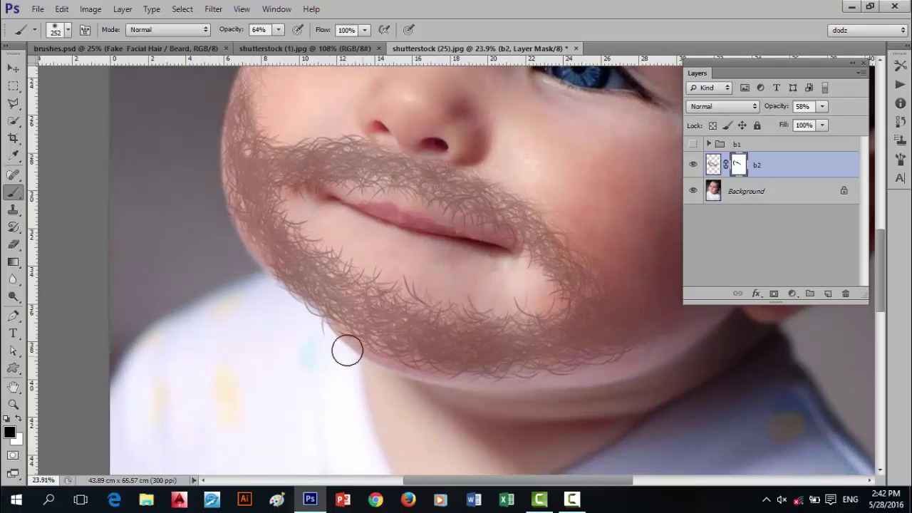
left_click_drag(519, 355, 302, 367)
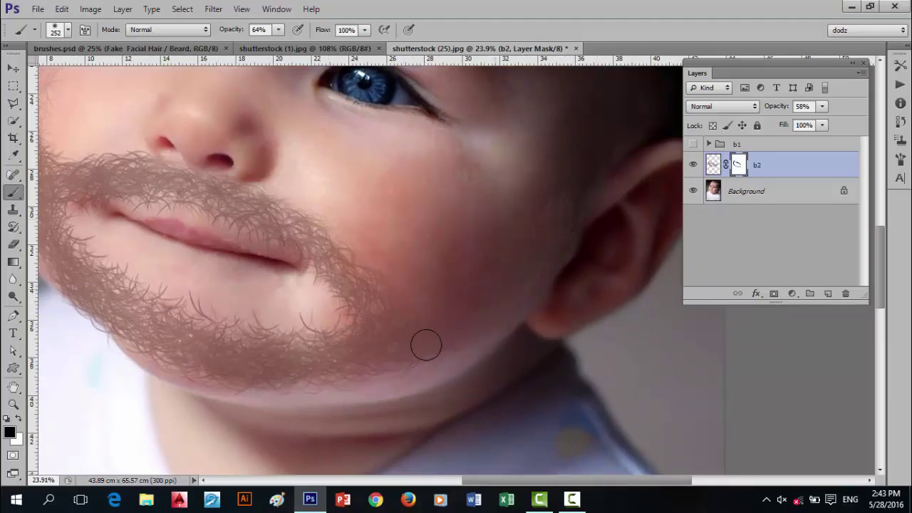
left_click_drag(452, 321, 478, 322)
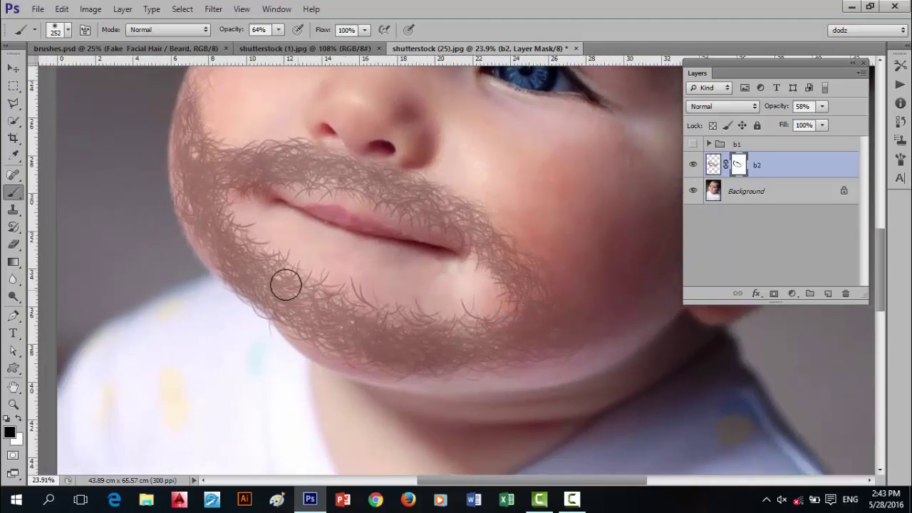
scroll(386, 313, "down", 1)
scroll(387, 313, "down", 2)
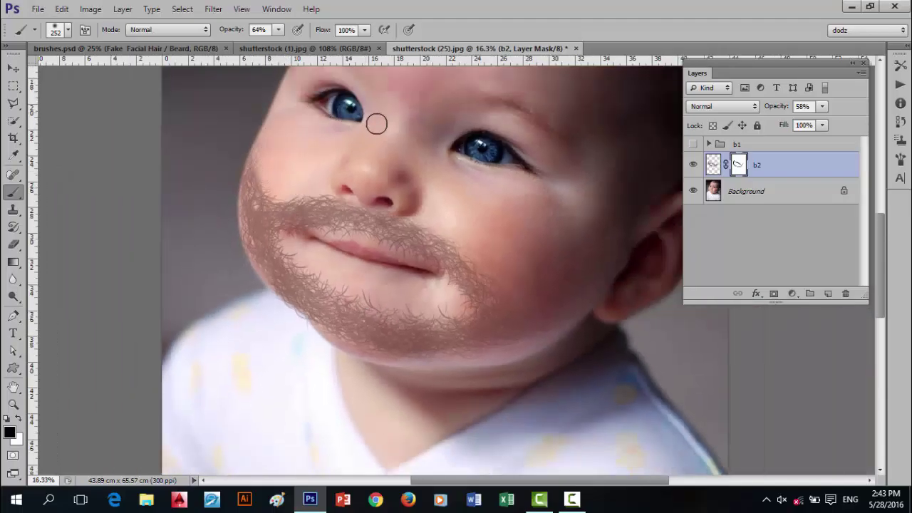
Set the foreground colour to a pale grey.
left_click(16, 433)
left_click(402, 368)
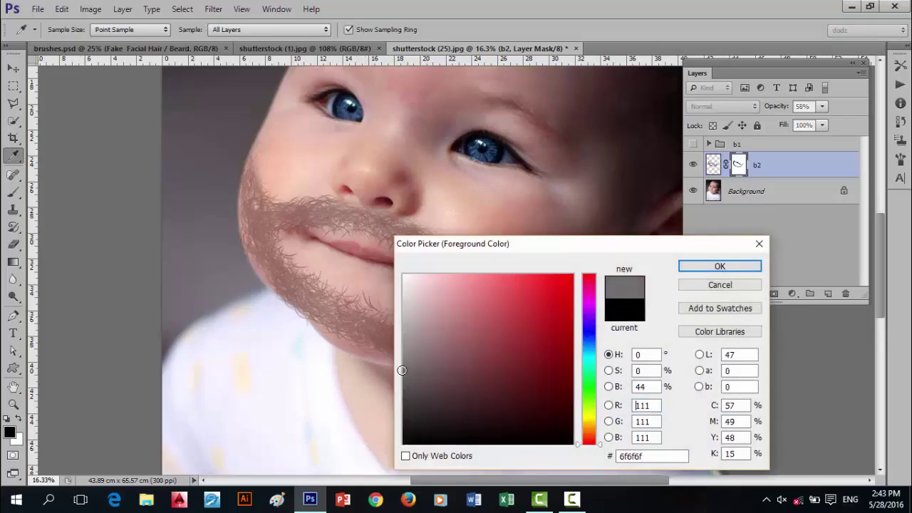
left_click(406, 345)
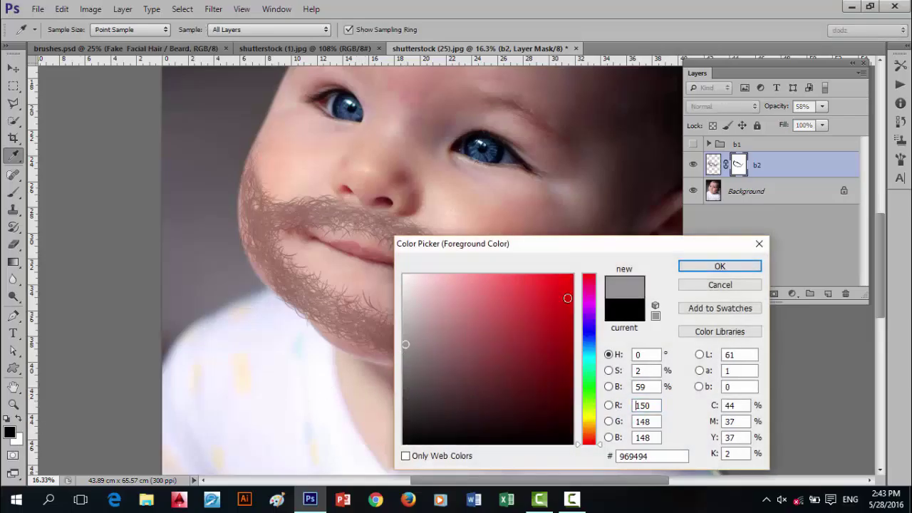
left_click(720, 266)
Add a new layer named b3 above b2 at 50% opacity.
left_click(827, 293)
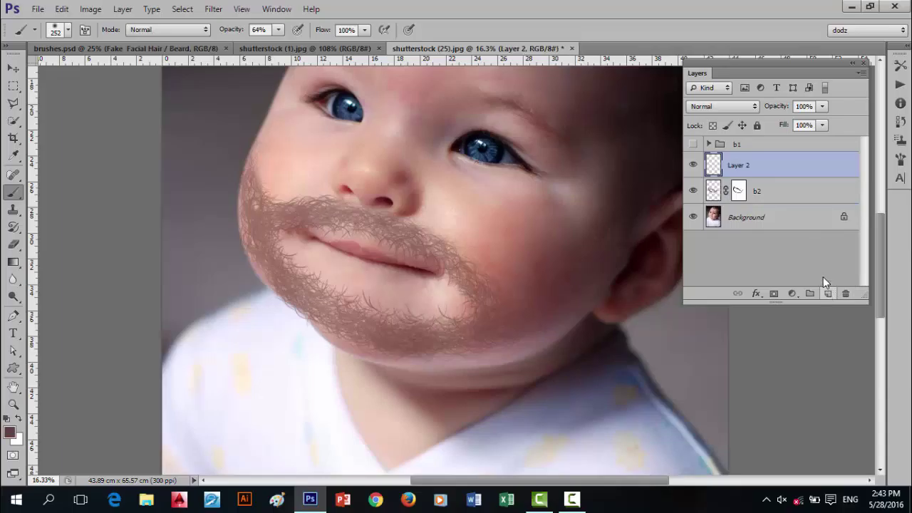
double_click(738, 165)
type("b3")
key("Return")
left_click_drag(788, 106, 749, 109)
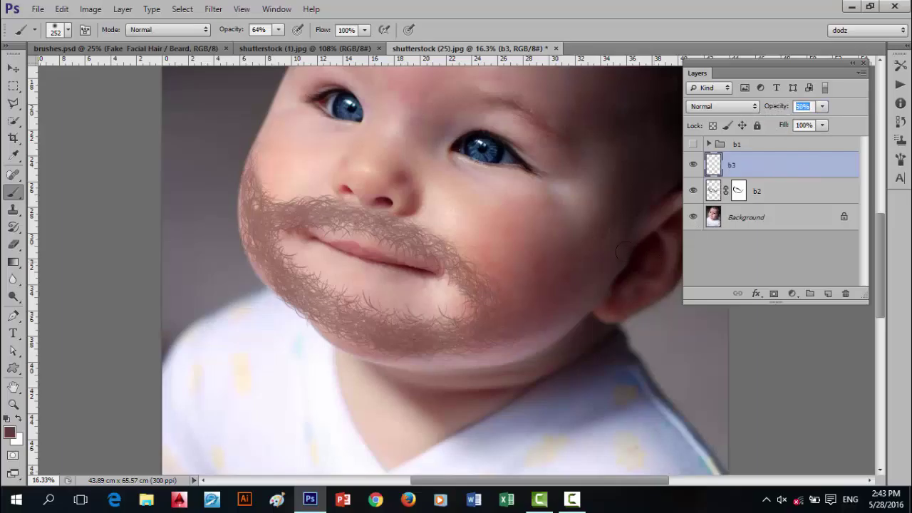
Select the 326 px hair brush preset instead of the 282 px one.
right_click(549, 249)
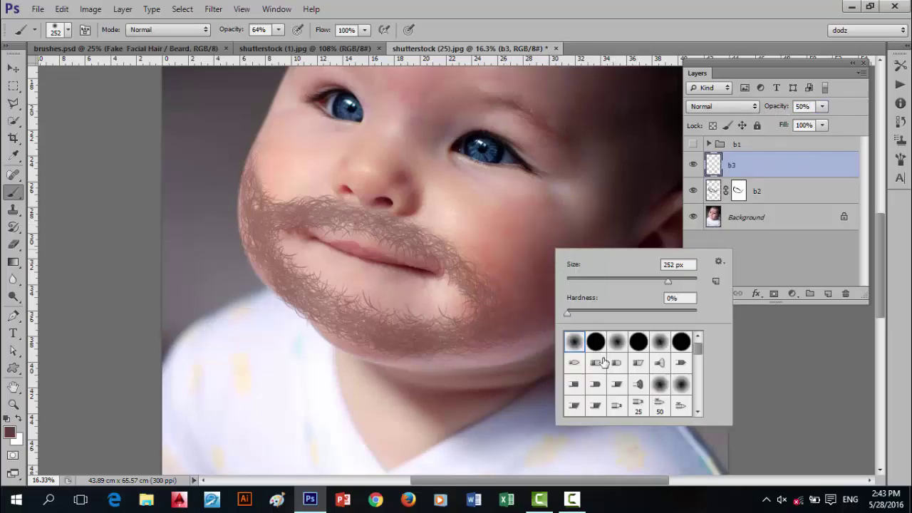
left_click_drag(697, 348, 695, 410)
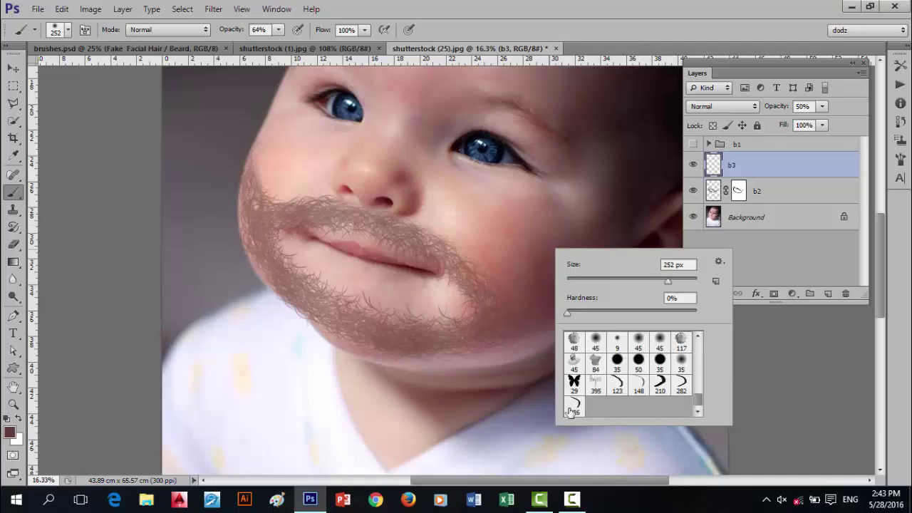
left_click(681, 385)
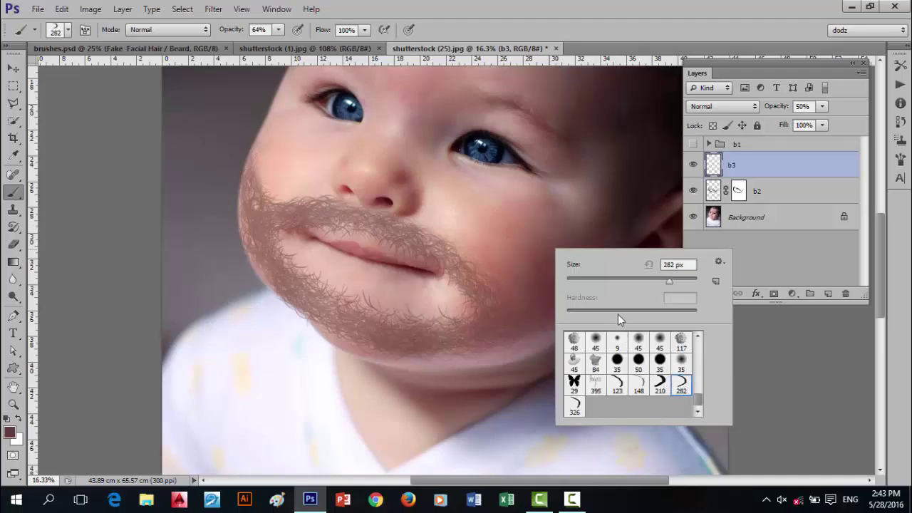
left_click(461, 324)
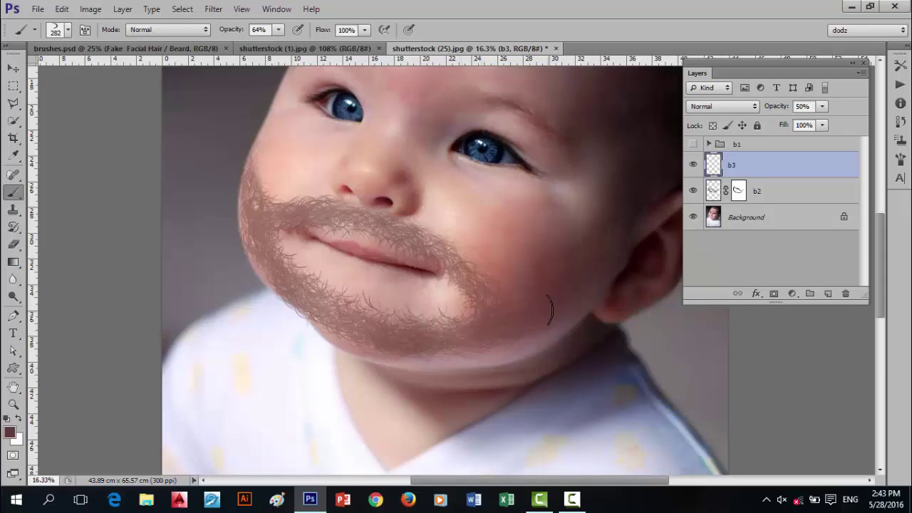
right_click(570, 301)
left_click(593, 444)
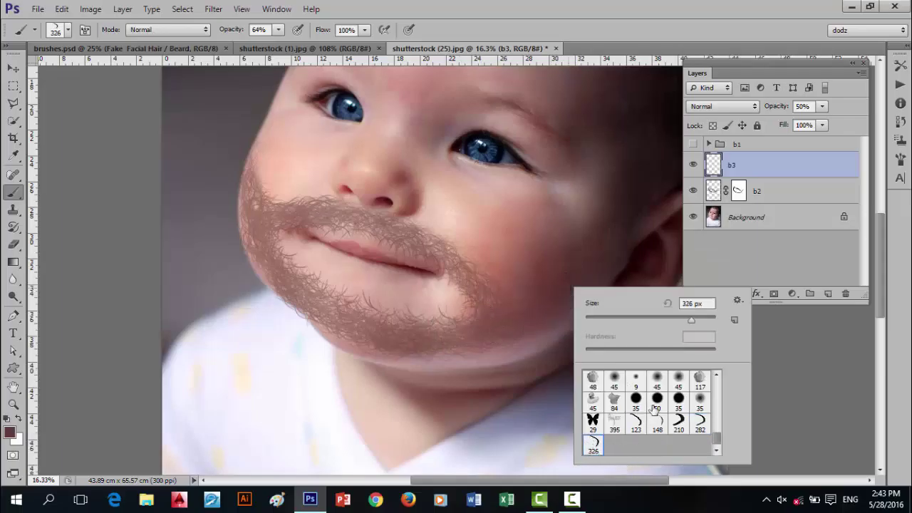
left_click(617, 249)
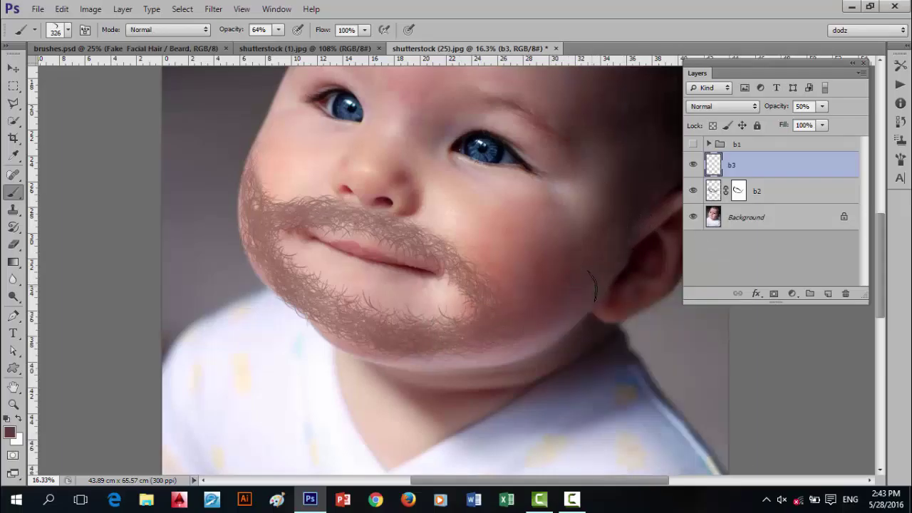
Set the hair brush tip angle to 90° and spacing to 31%.
left_click(84, 31)
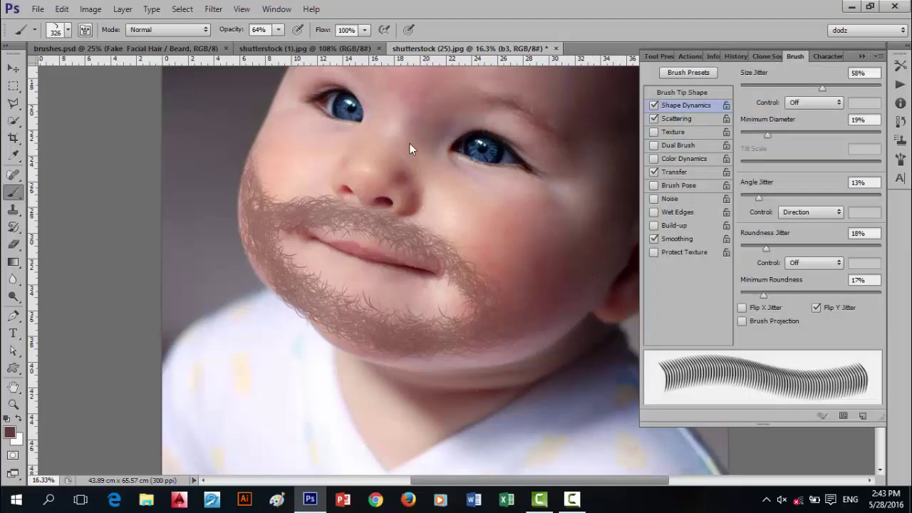
left_click(687, 93)
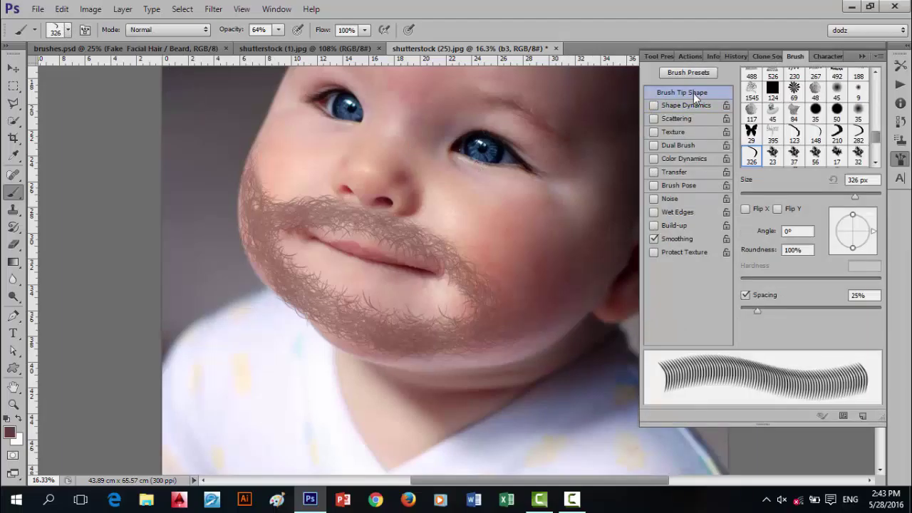
left_click(801, 230)
type("90")
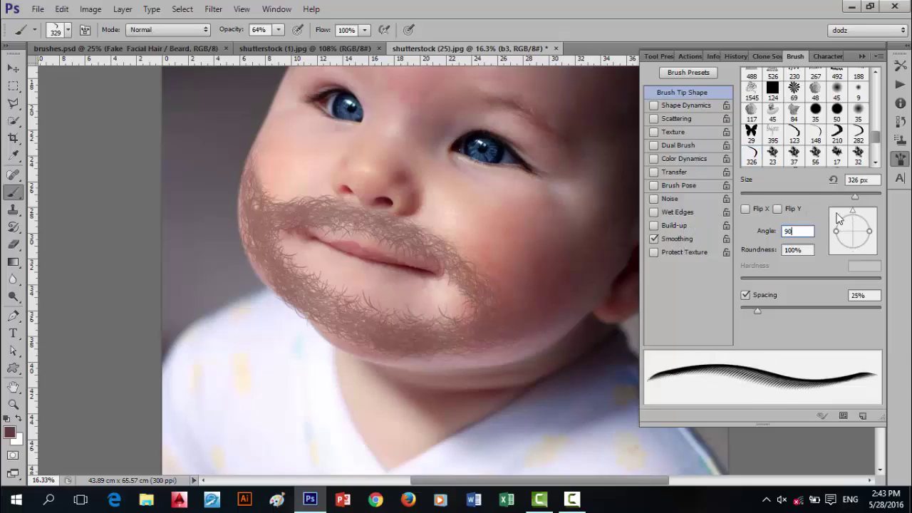
left_click(689, 105)
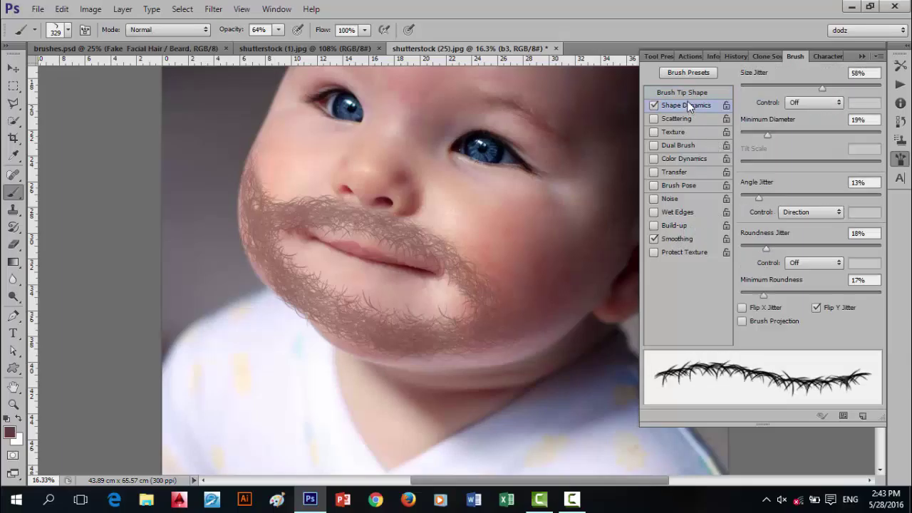
left_click(684, 95)
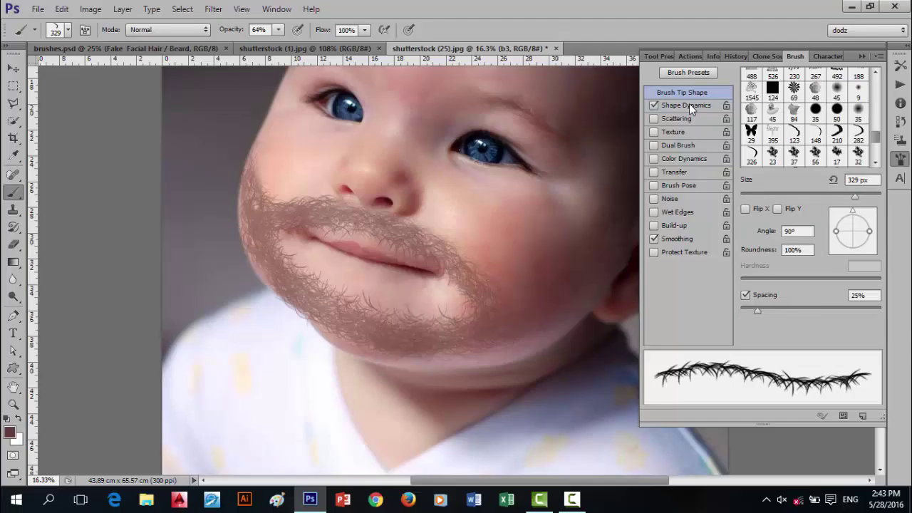
left_click(689, 103)
left_click(686, 93)
left_click_drag(761, 310, 762, 309)
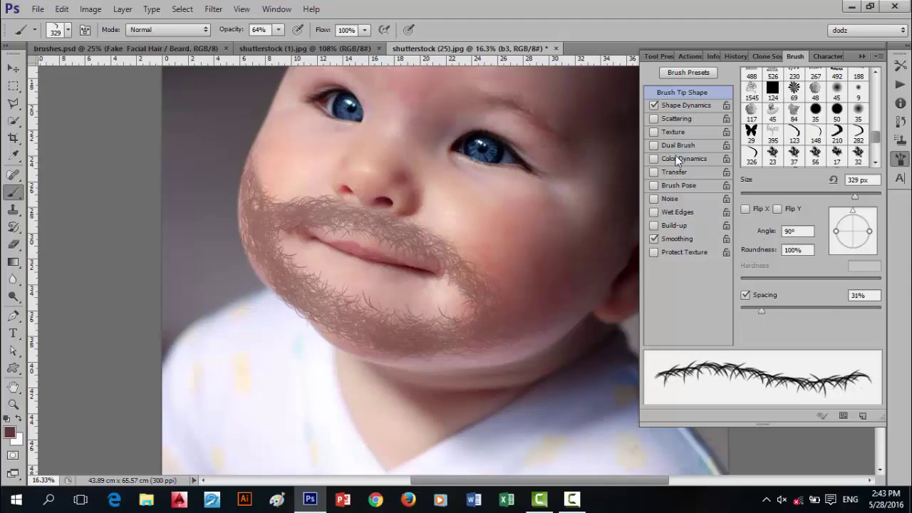
Increase size and roundness jitter, lower minimum diameter, and adjust angle jitter in Shape Dynamics.
left_click(690, 105)
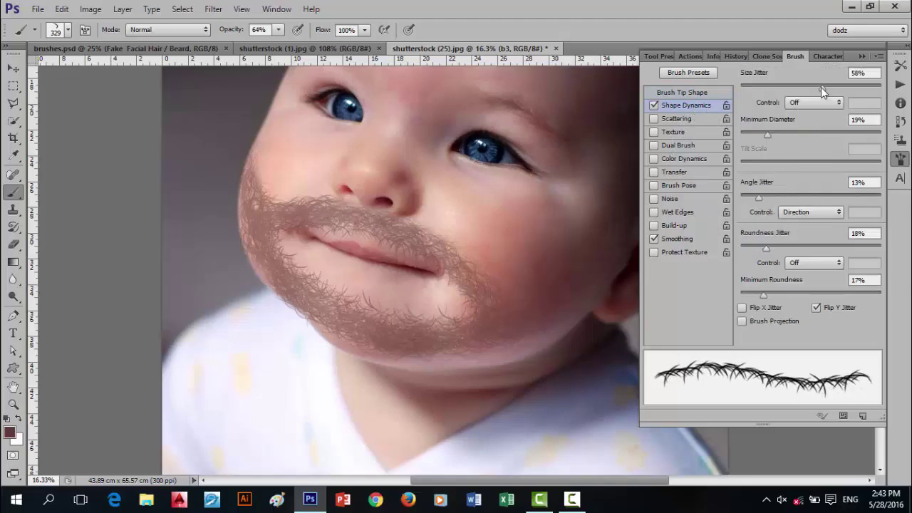
left_click_drag(821, 87, 885, 90)
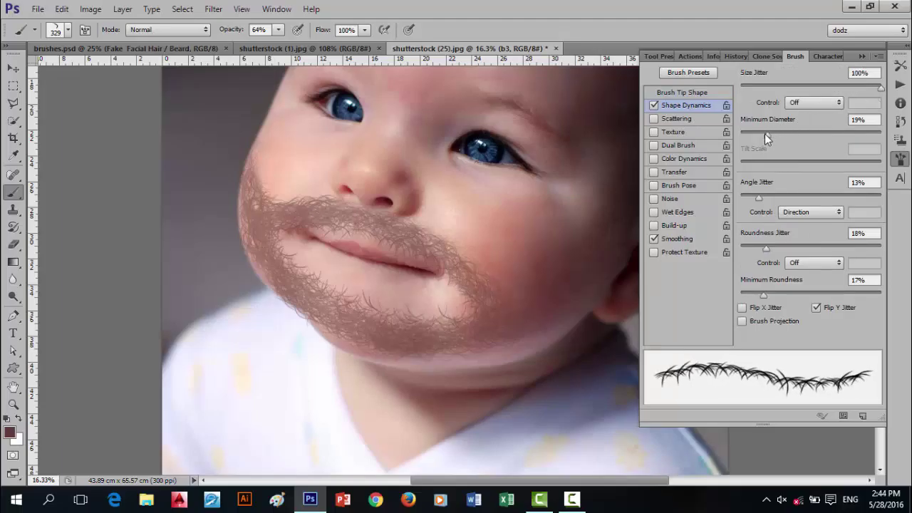
mouse_move(764, 133)
left_mouse_down()
mouse_move(781, 135)
mouse_move(747, 135)
mouse_move(762, 137)
left_mouse_up()
mouse_move(759, 199)
left_mouse_down()
mouse_move(774, 199)
mouse_move(749, 199)
left_mouse_up()
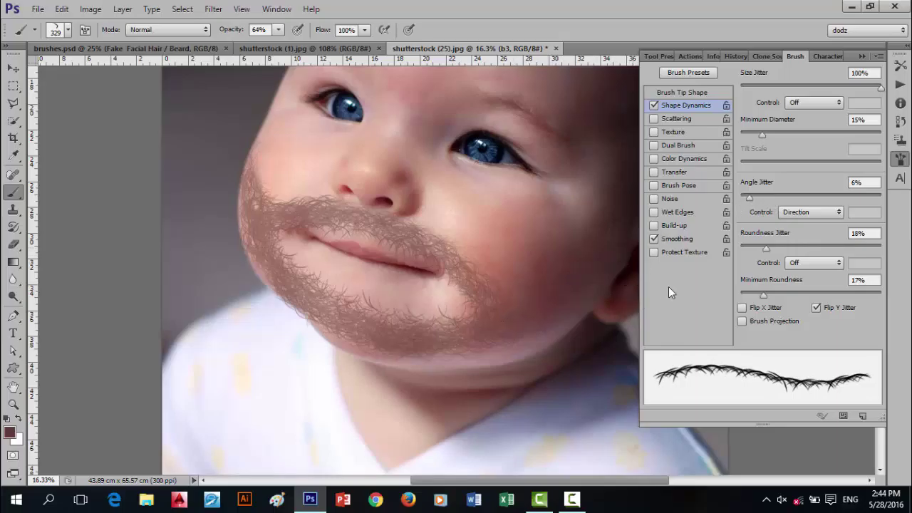
left_click(757, 197)
left_click_drag(765, 248, 809, 250)
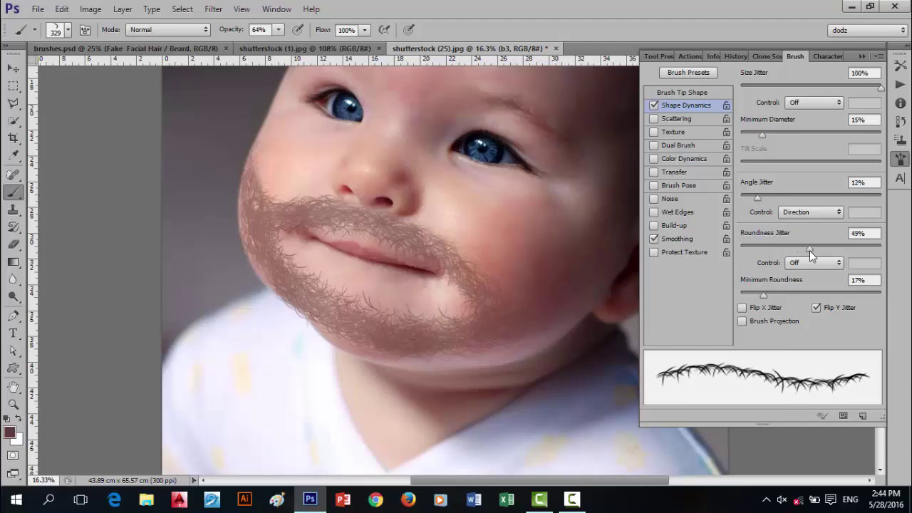
Enable Scattering and Transfer for the brush, then collapse the brush settings.
left_click(693, 119)
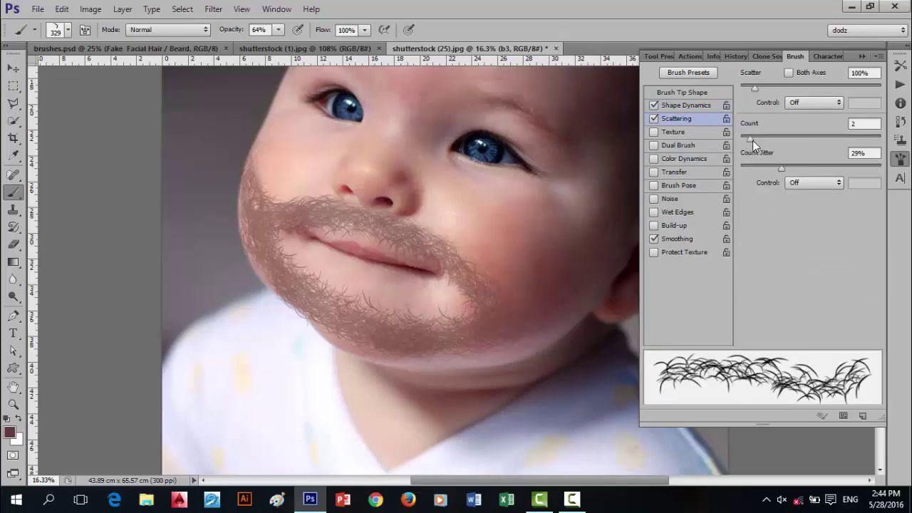
mouse_move(757, 88)
left_mouse_down()
mouse_move(777, 89)
mouse_move(745, 97)
left_mouse_up()
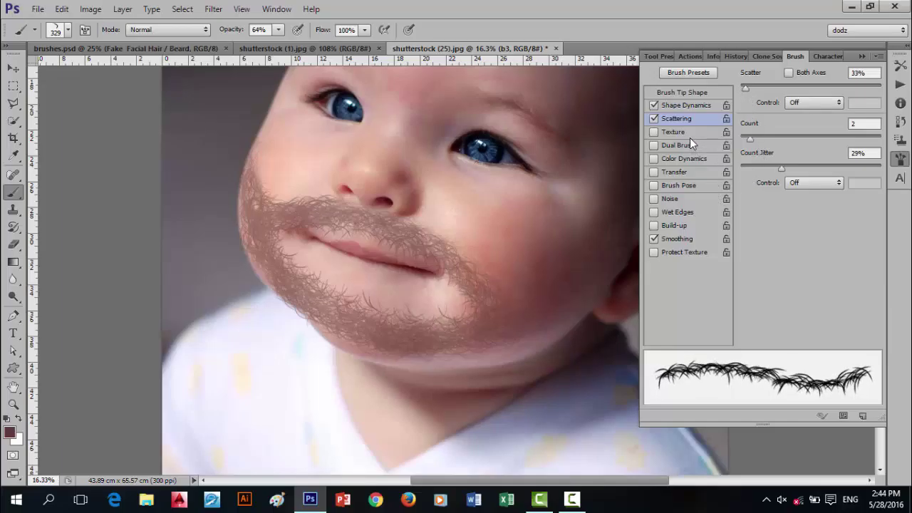
left_click(685, 174)
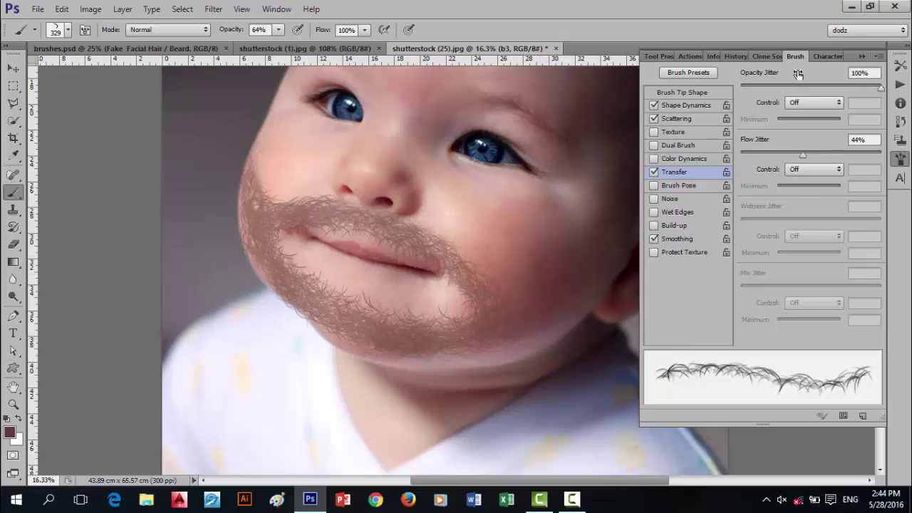
left_click(862, 57)
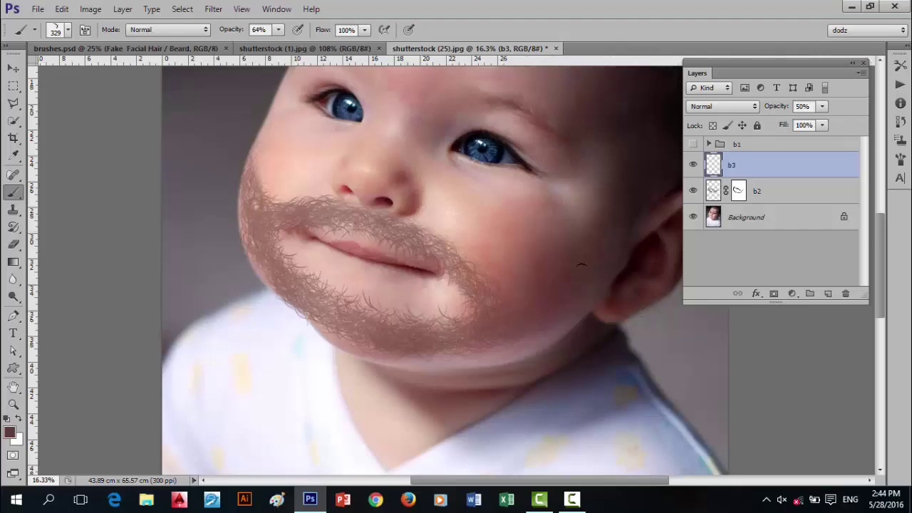
Set the foreground colour to a near-white pale grey (#f2e1de).
left_click(9, 432)
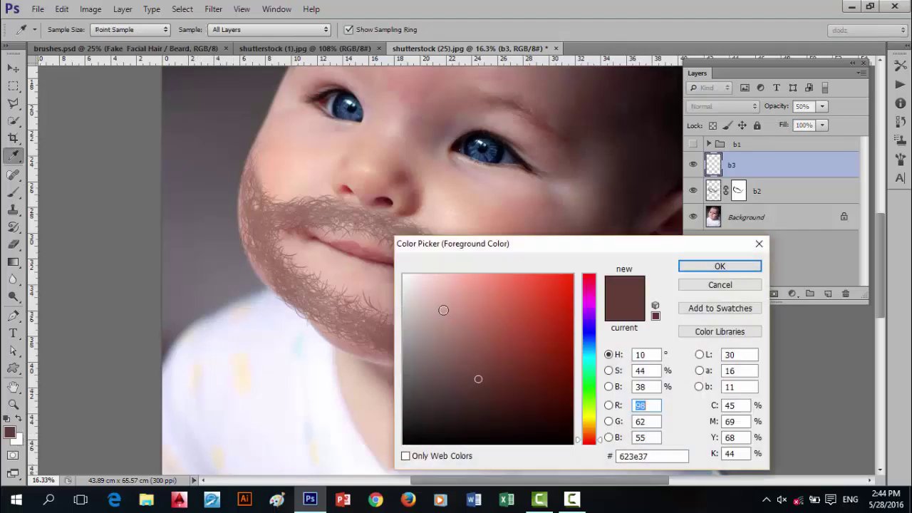
left_click_drag(404, 320, 390, 313)
left_click_drag(482, 296, 403, 286)
left_click(704, 261)
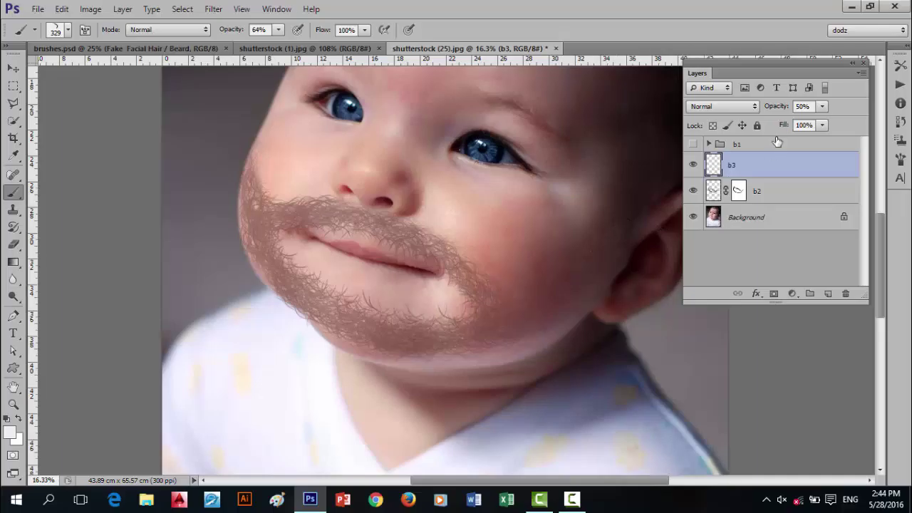
Set layer b3 to 26% opacity and paint faint hairs on the cheek near the ear.
left_click_drag(786, 110, 752, 110)
left_click_drag(778, 108, 795, 108)
left_click_drag(616, 240, 562, 305)
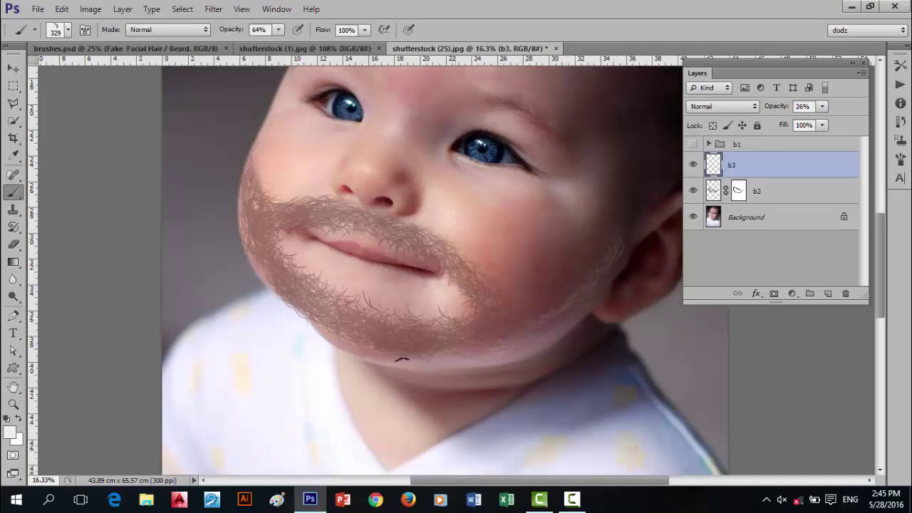
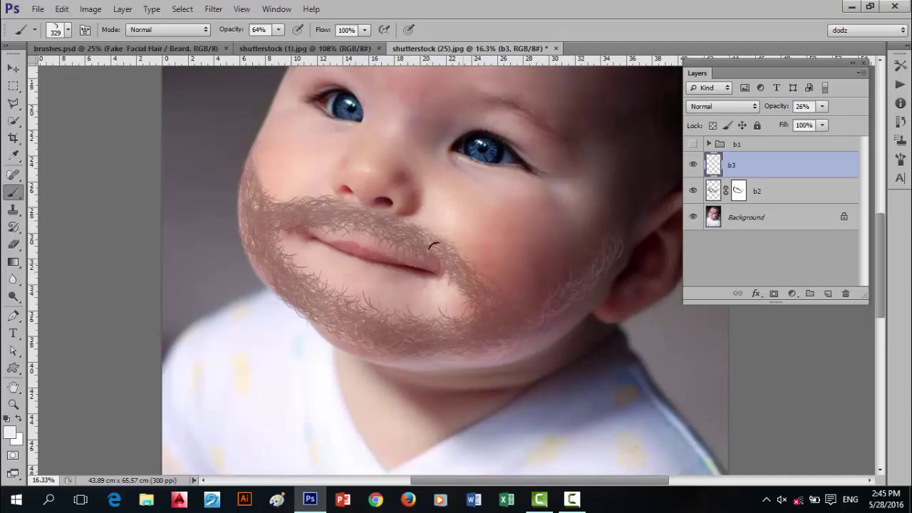
Add a new layer and set the foreground colour to near-white fffbfa.
left_click(827, 294)
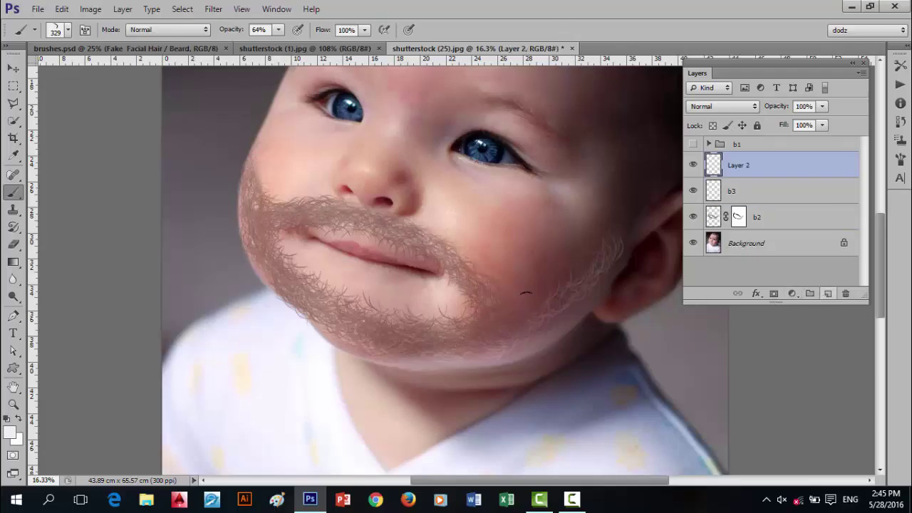
left_click(9, 436)
left_click(406, 276)
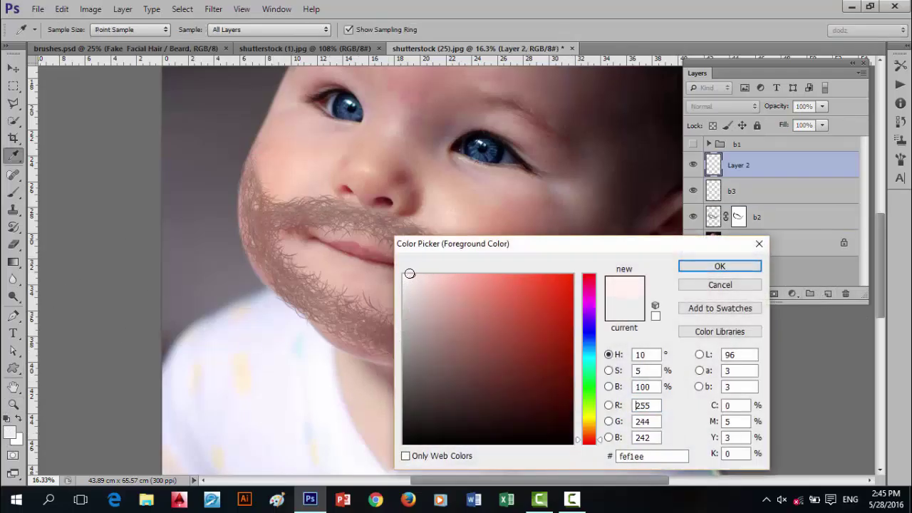
left_click(719, 265)
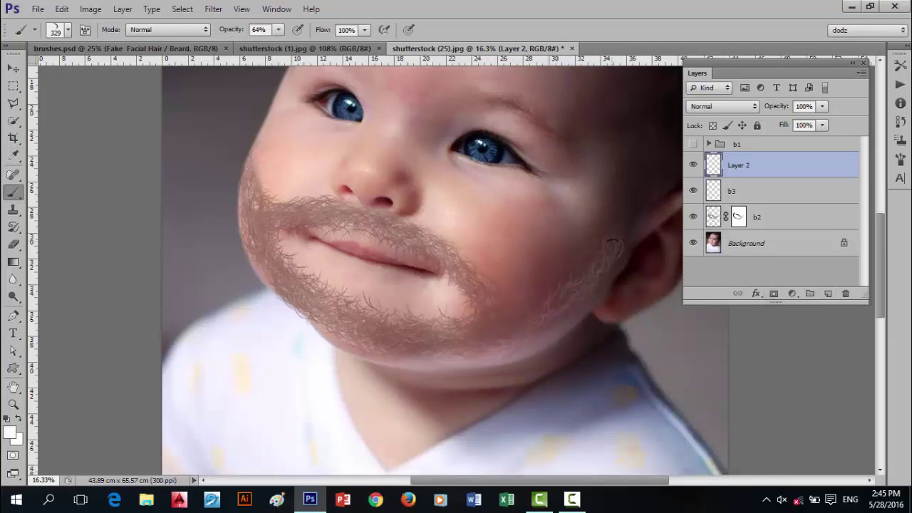
Paint near-white hair strands by the ear, along the lower jaw, on the left cheek and through the moustache.
left_click(606, 251)
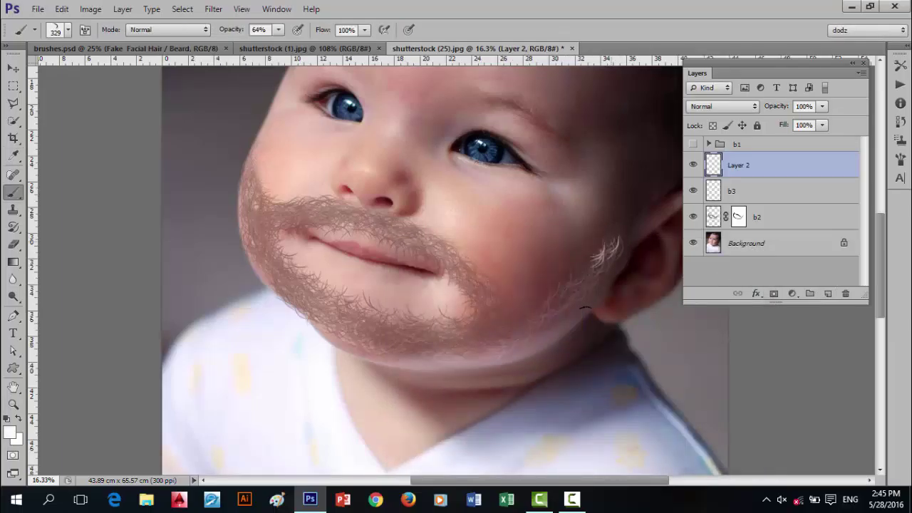
left_click(527, 325)
left_click(421, 354)
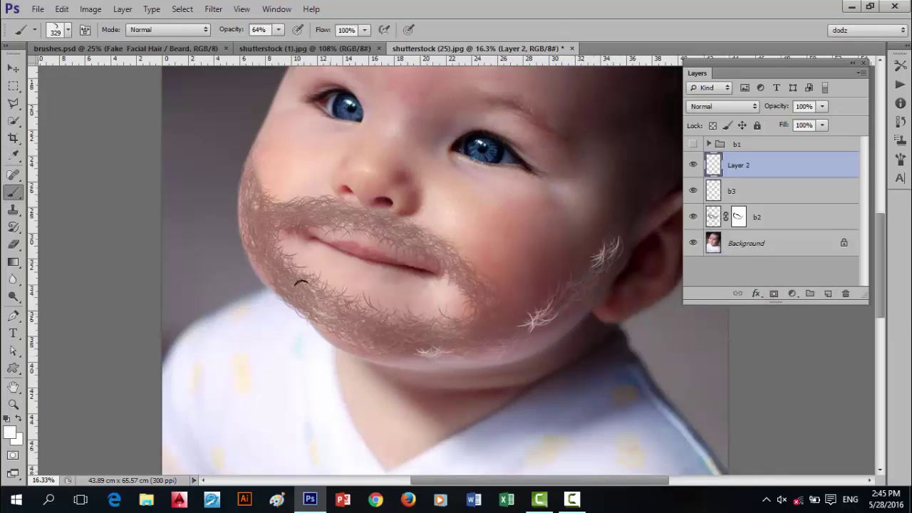
left_click(260, 242)
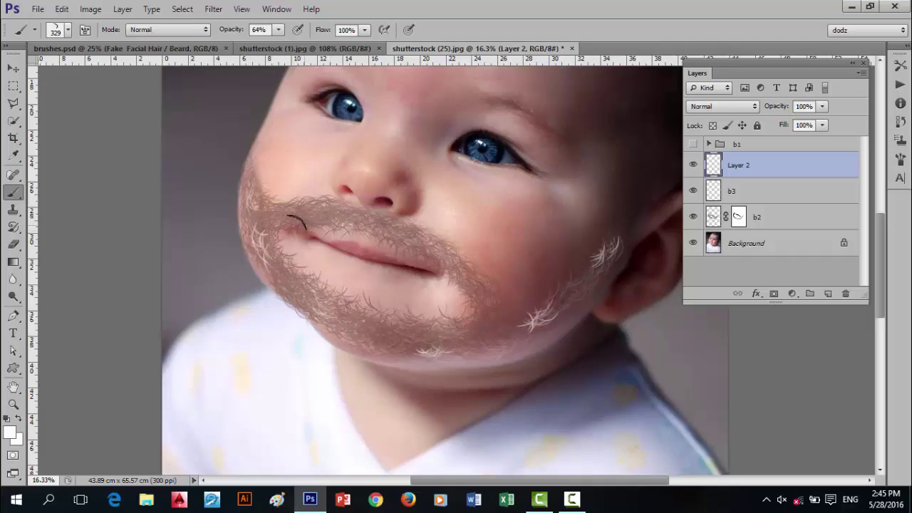
left_click(305, 218)
left_click(399, 233)
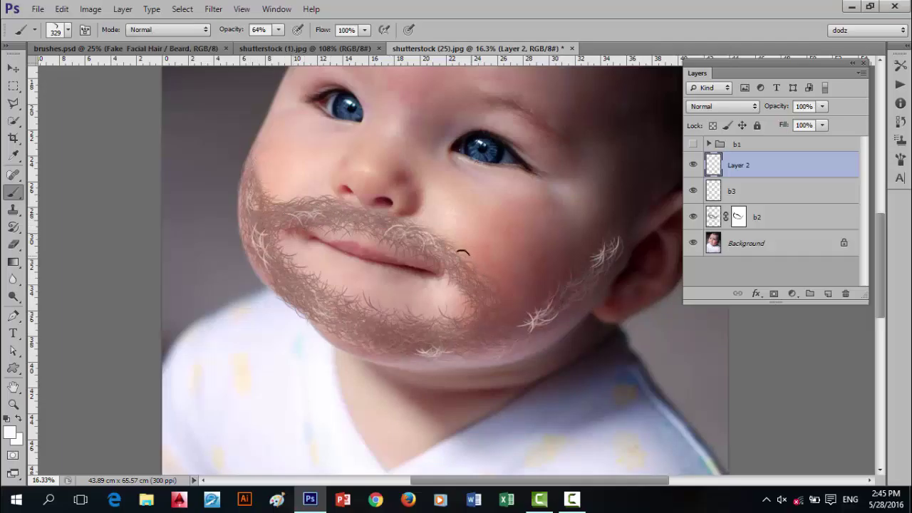
left_click(456, 271)
Fade Layer 2 to 68% opacity.
left_click_drag(777, 106, 762, 106)
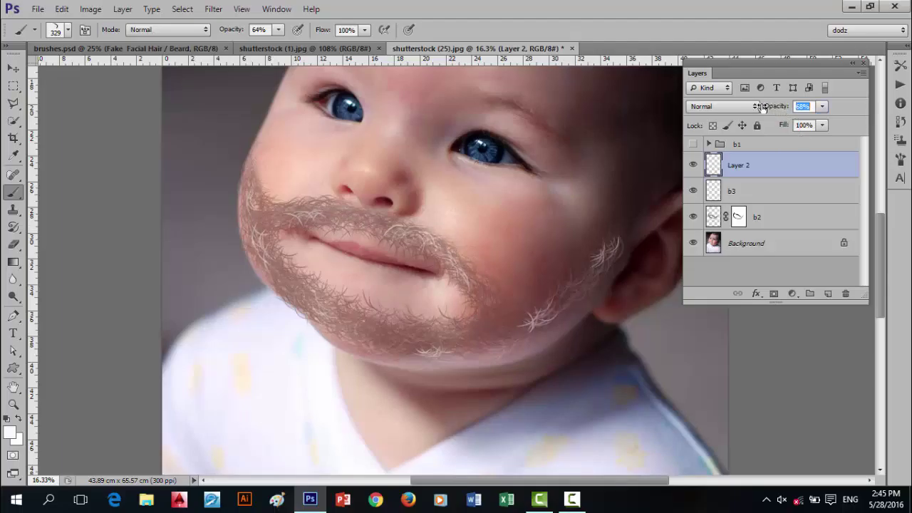
left_click(69, 411)
left_click(10, 431)
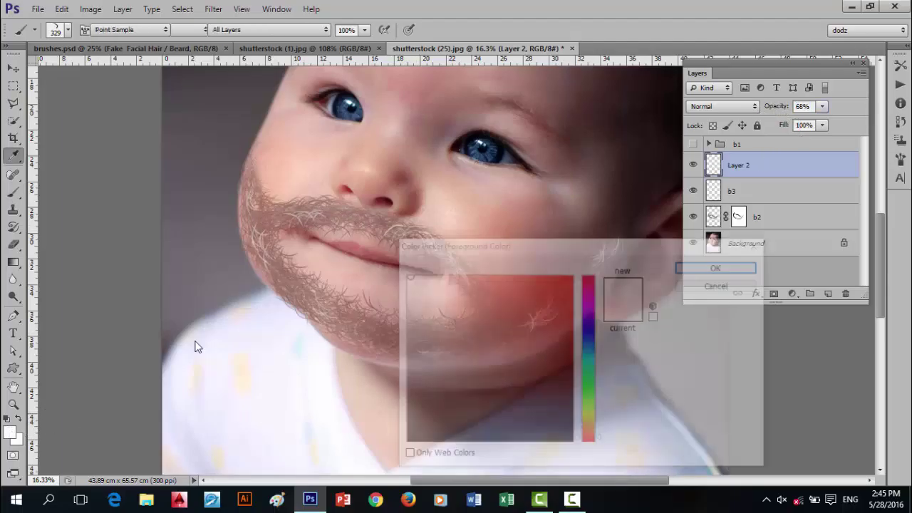
Set the foreground colour to near-black 131313.
left_click(399, 385)
left_click_drag(399, 384, 387, 429)
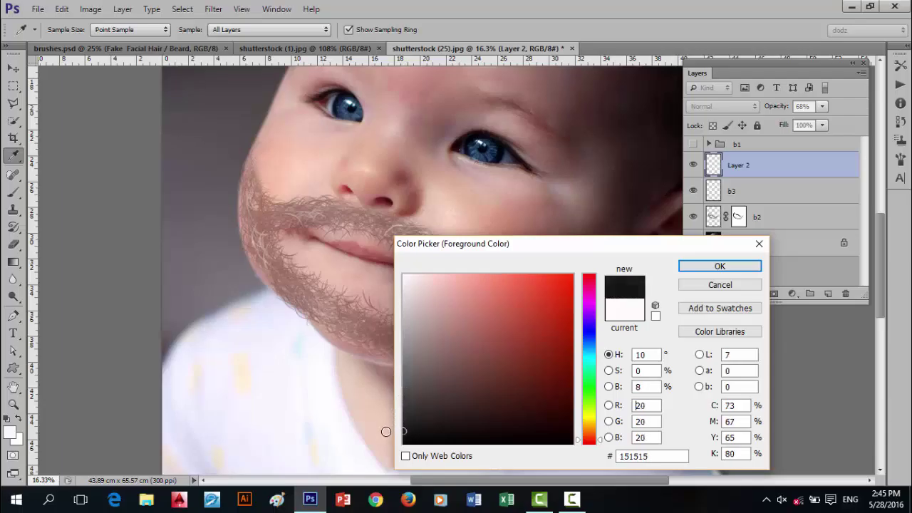
left_click(698, 264)
key("b")
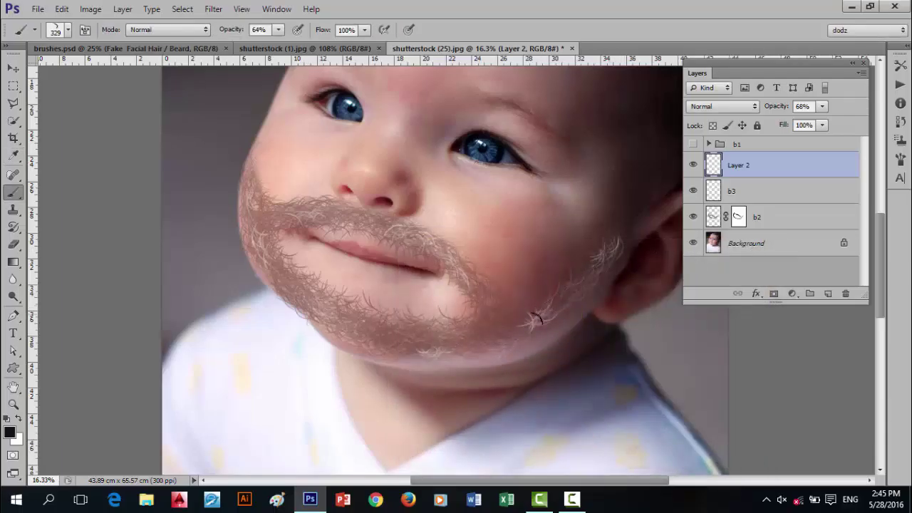
Brush dark hair strands along the right jawline and across the moustache's right side.
mouse_move(531, 324)
left_mouse_down()
mouse_move(478, 349)
mouse_move(392, 337)
mouse_move(335, 306)
mouse_move(299, 306)
mouse_move(255, 246)
mouse_move(250, 179)
mouse_move(278, 223)
mouse_move(319, 215)
left_mouse_up()
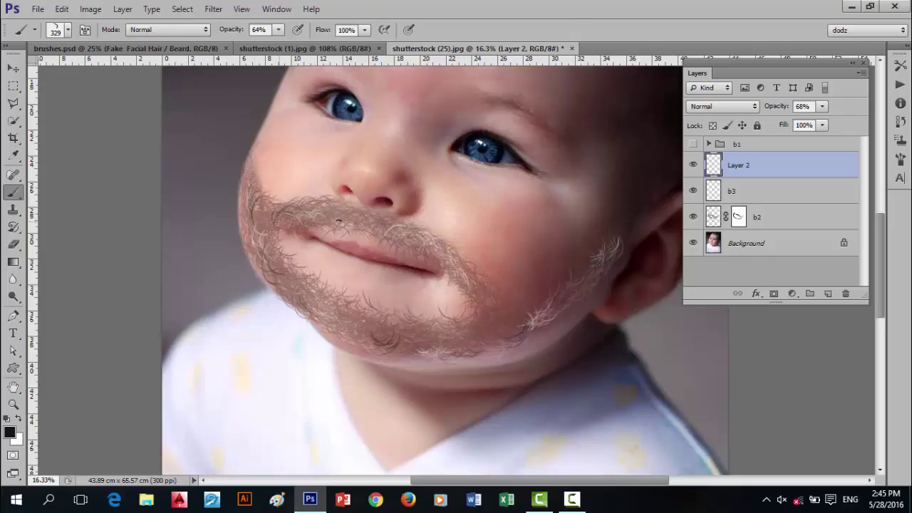
left_click_drag(397, 232, 449, 266)
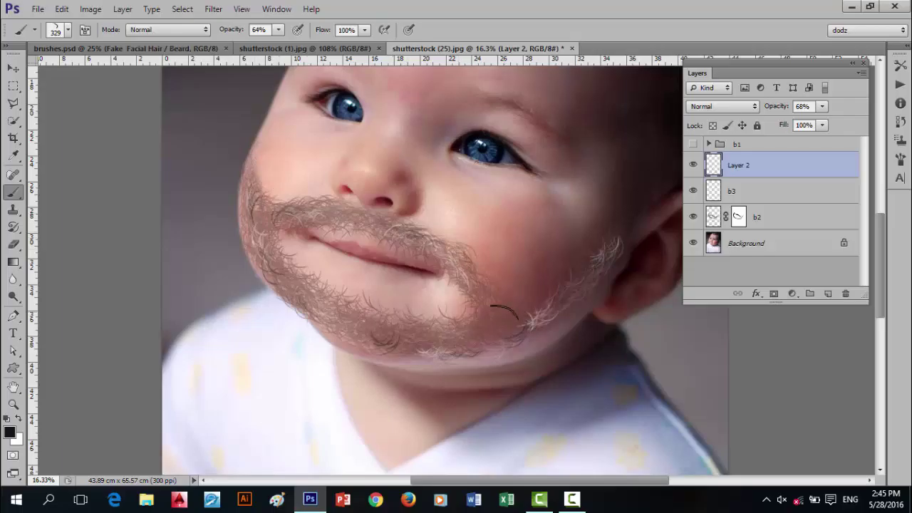
scroll(433, 350, "down", 3)
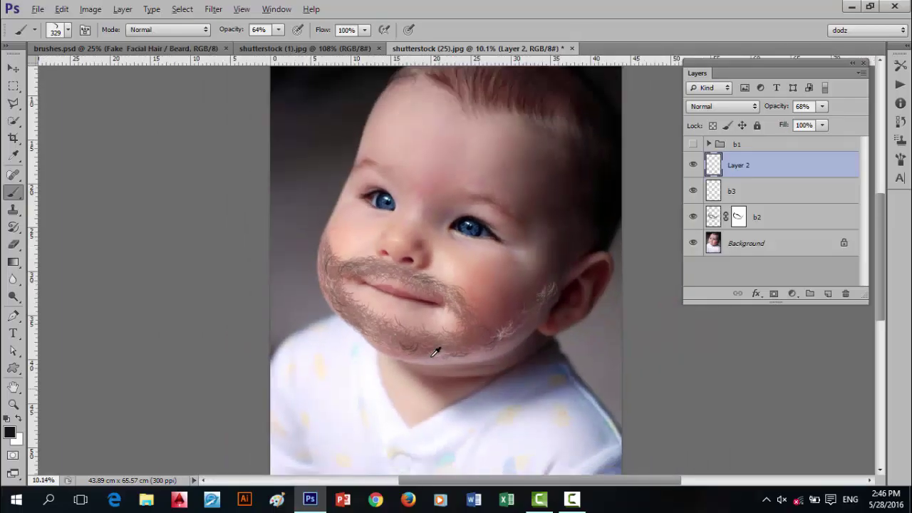
scroll(432, 349, "up", 1)
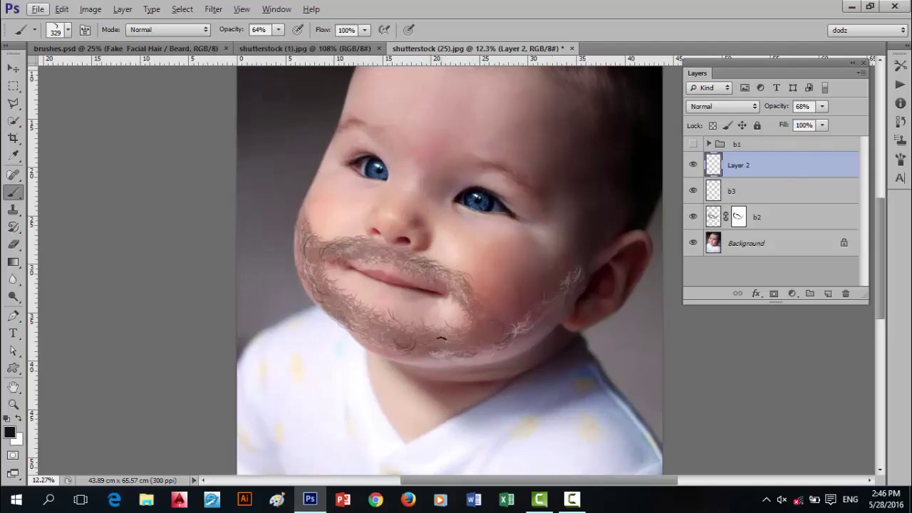
Add Layer 3 and set the foreground colour to greyish-brown a2887e, darkened from the skin tone.
left_click(827, 293)
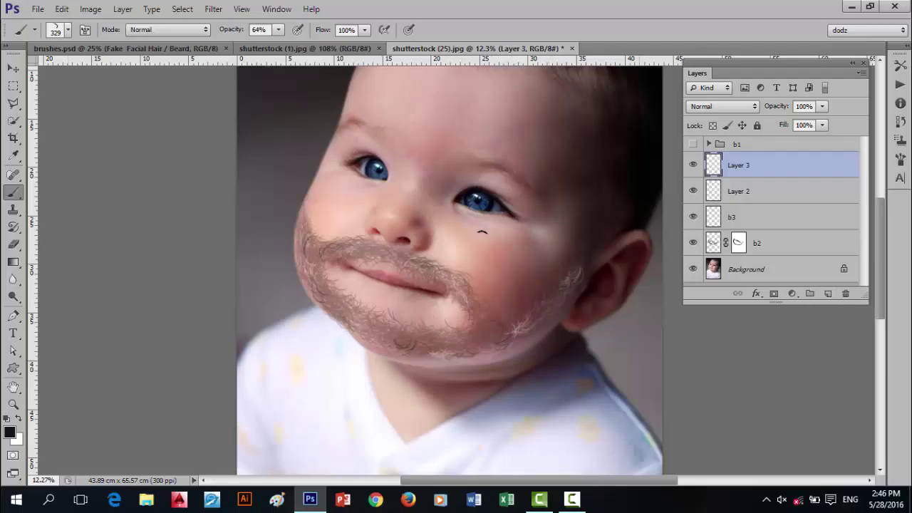
left_click(12, 433)
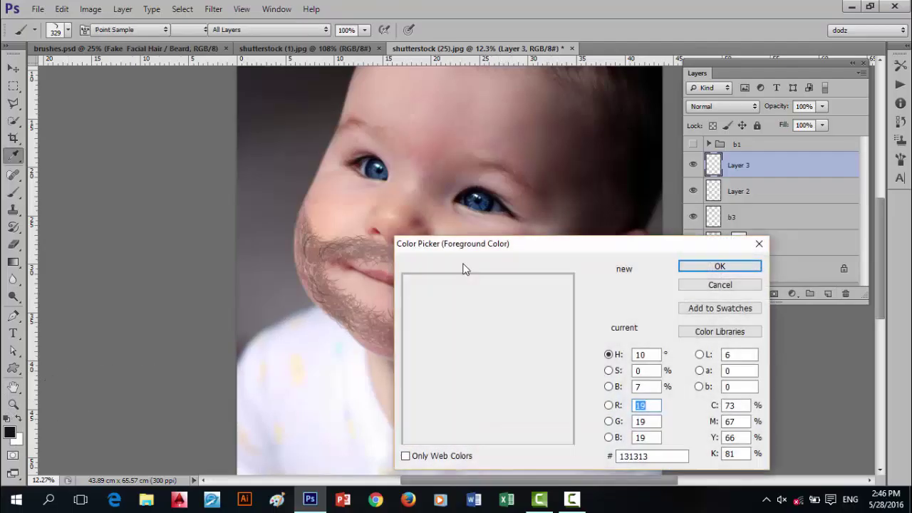
left_click(358, 287)
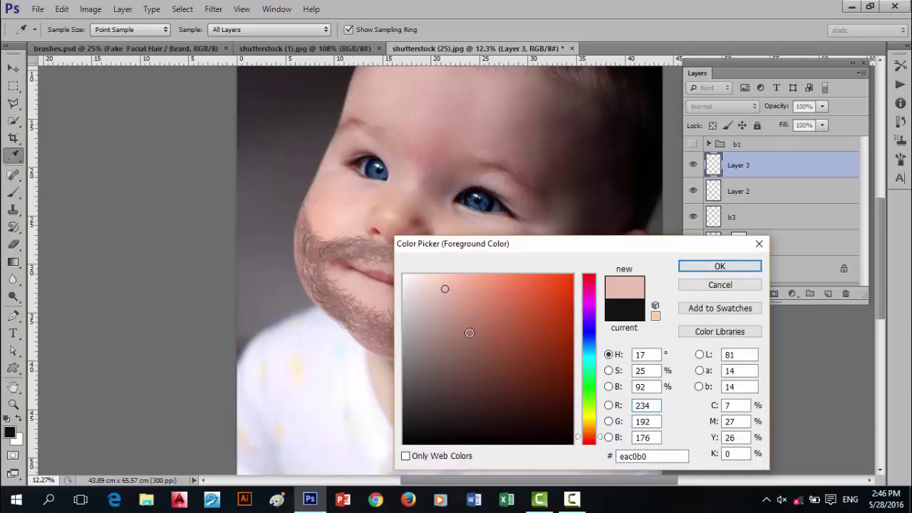
left_click(440, 336)
left_click(702, 270)
key("b")
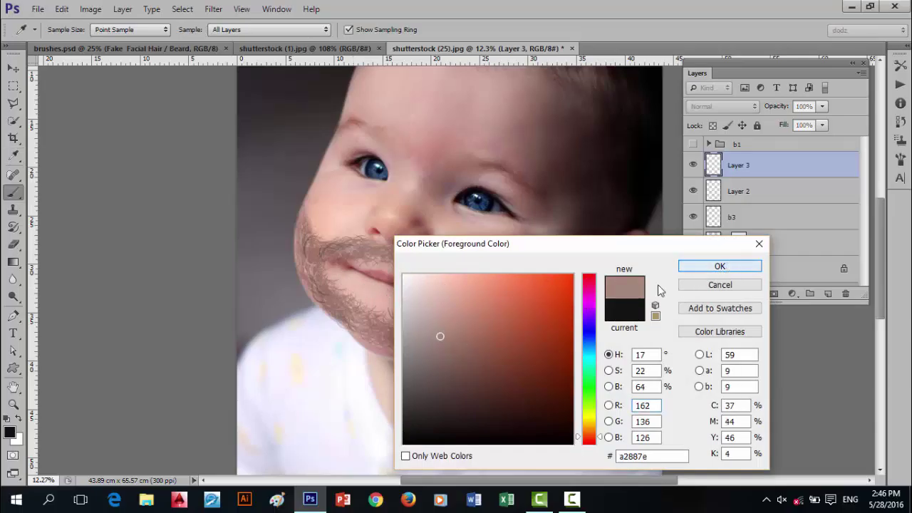
Paint greyish-brown hair strands on the cheek near the ear.
left_click_drag(575, 272, 553, 295)
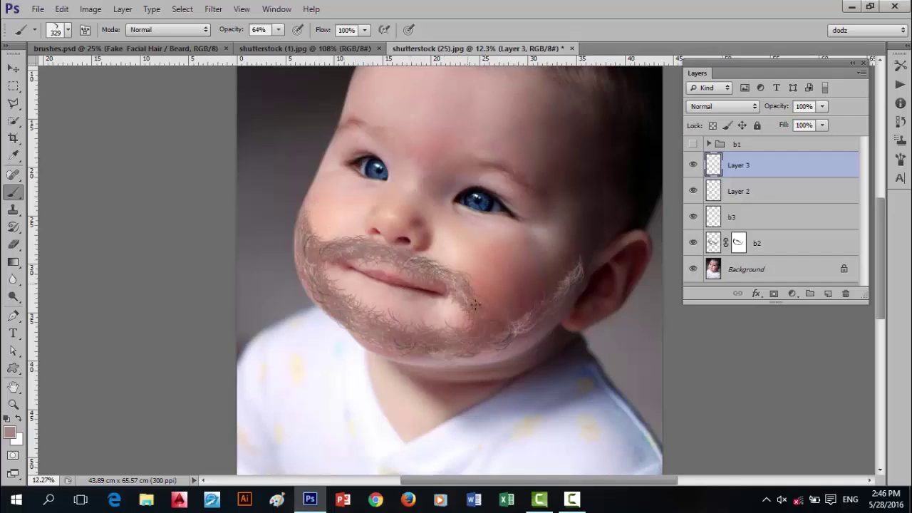
scroll(564, 362, "down", 5)
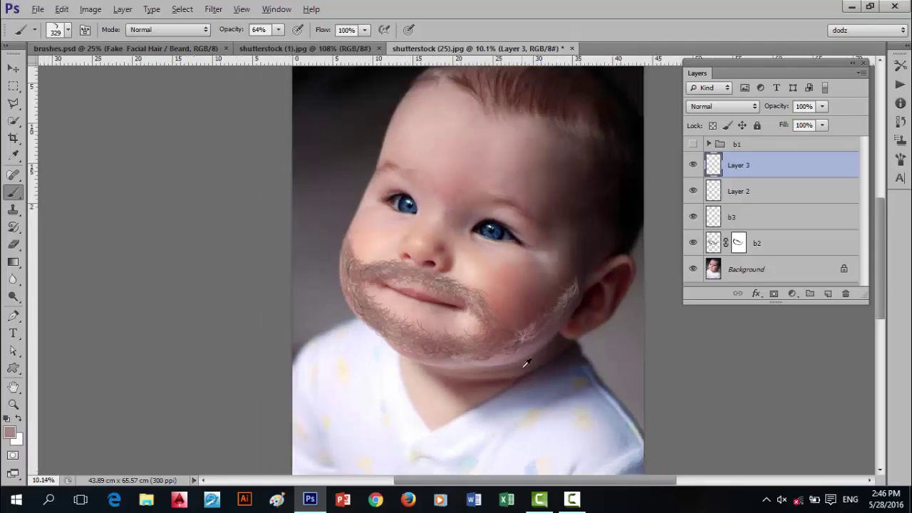
scroll(522, 337, "up", 5)
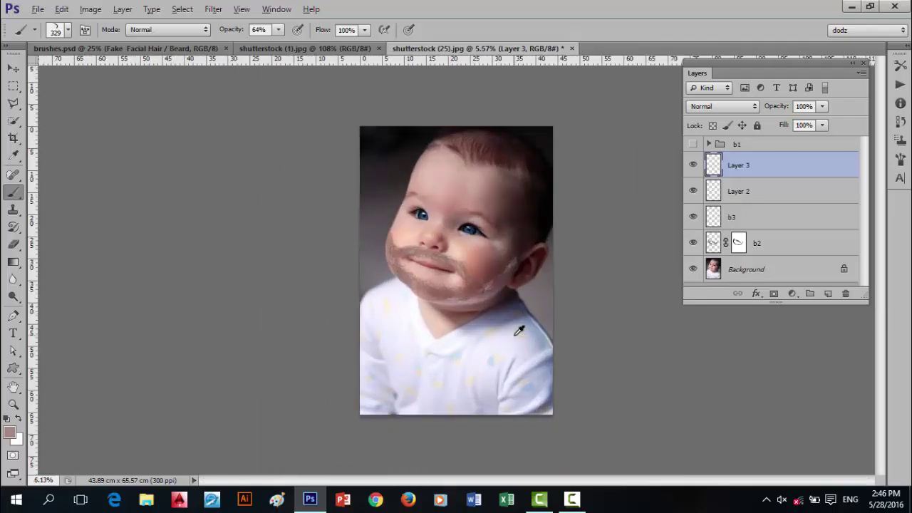
left_click_drag(368, 300, 371, 327)
Fade Layer 3, drop Layer 2 to 56% and layer b3 to 15% opacity.
left_click_drag(783, 109, 764, 107)
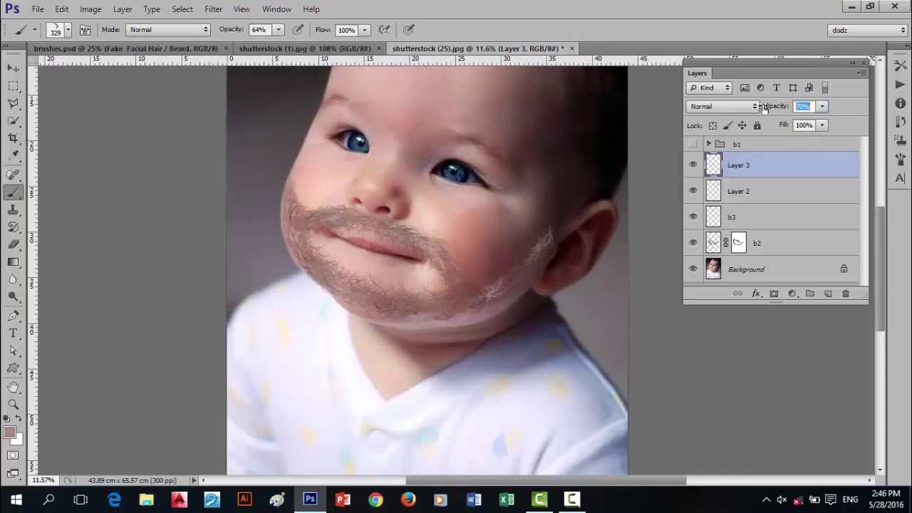
left_click(774, 189)
left_click_drag(783, 108, 774, 112)
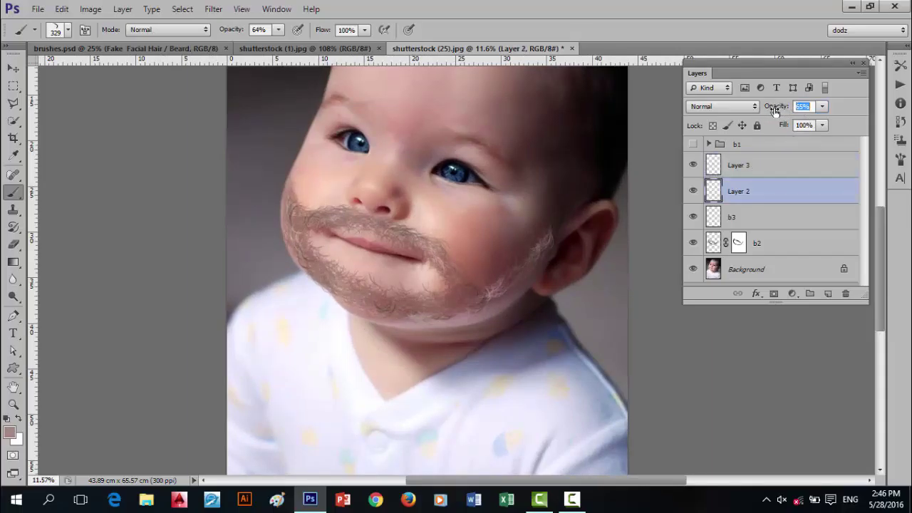
left_click(781, 217)
left_click_drag(782, 112, 776, 112)
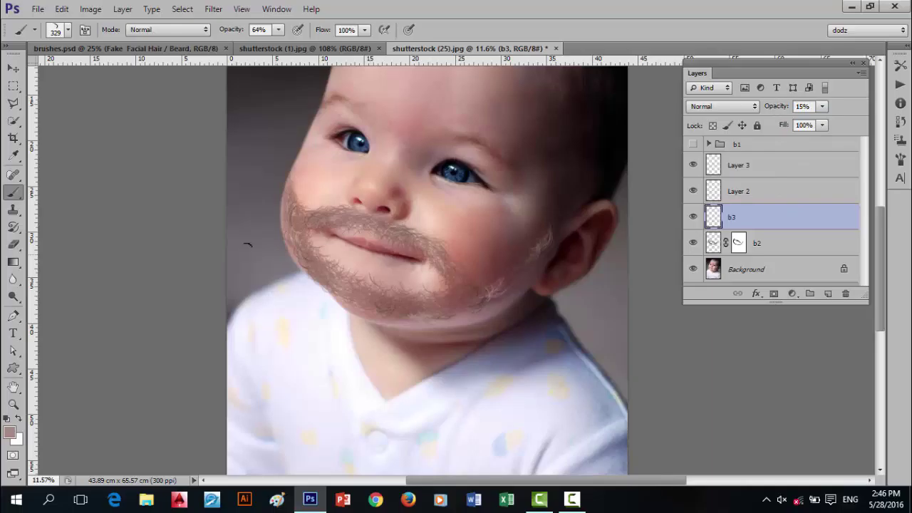
scroll(248, 244, "up", 2)
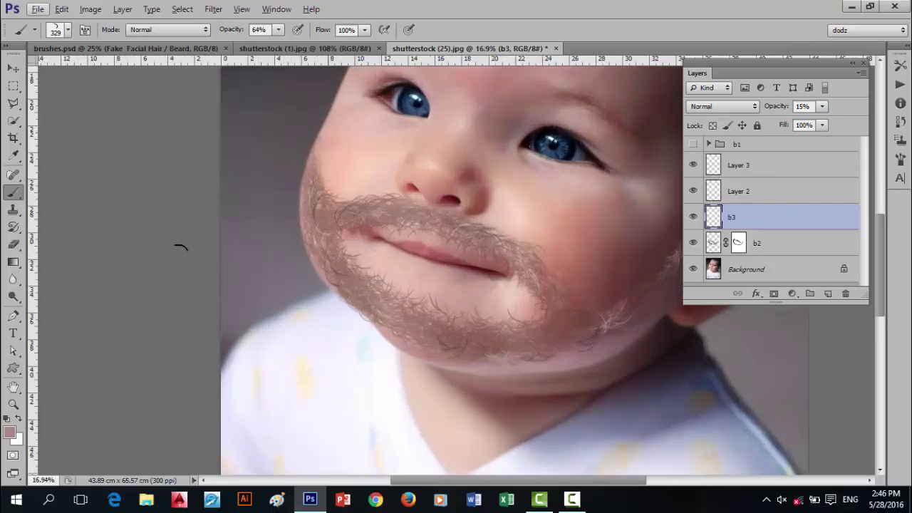
Add a layer mask to b3 and switch to a soft round brush.
left_click(774, 293)
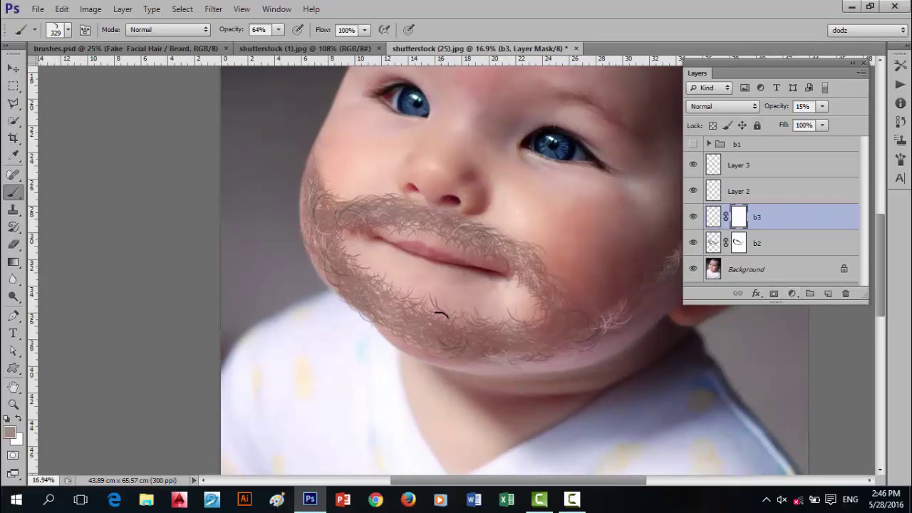
right_click(387, 266)
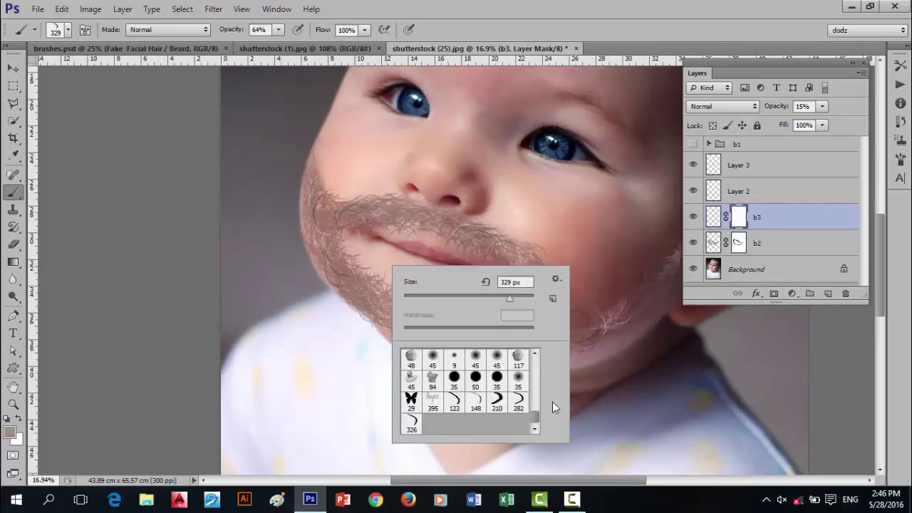
left_click_drag(535, 416, 540, 354)
left_click(404, 359)
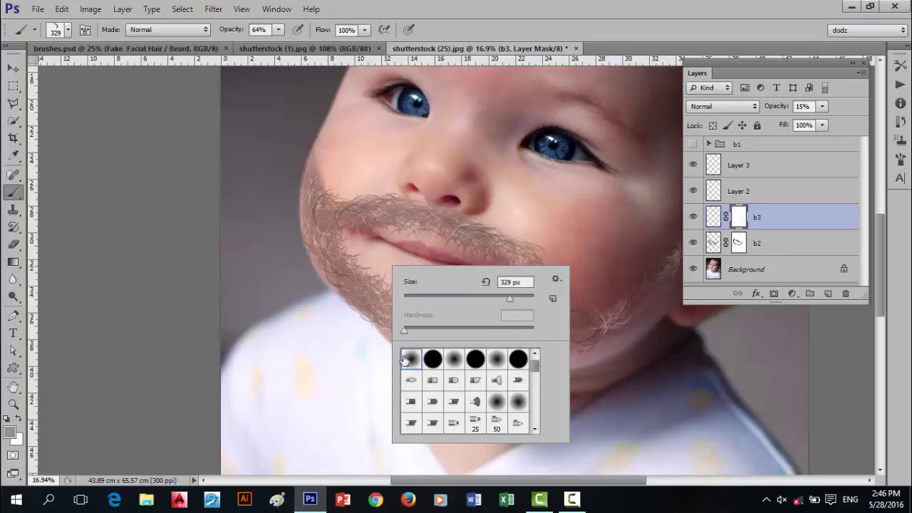
left_click(196, 286)
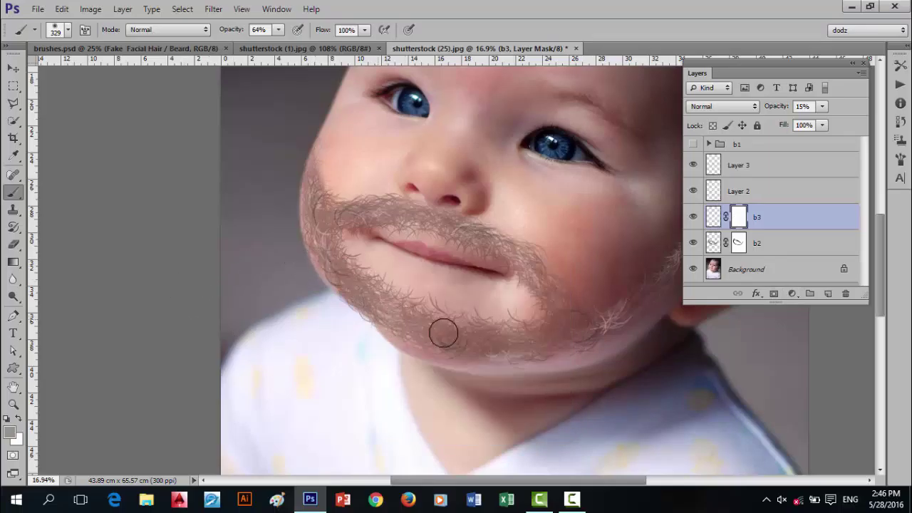
scroll(508, 346, "down", 3)
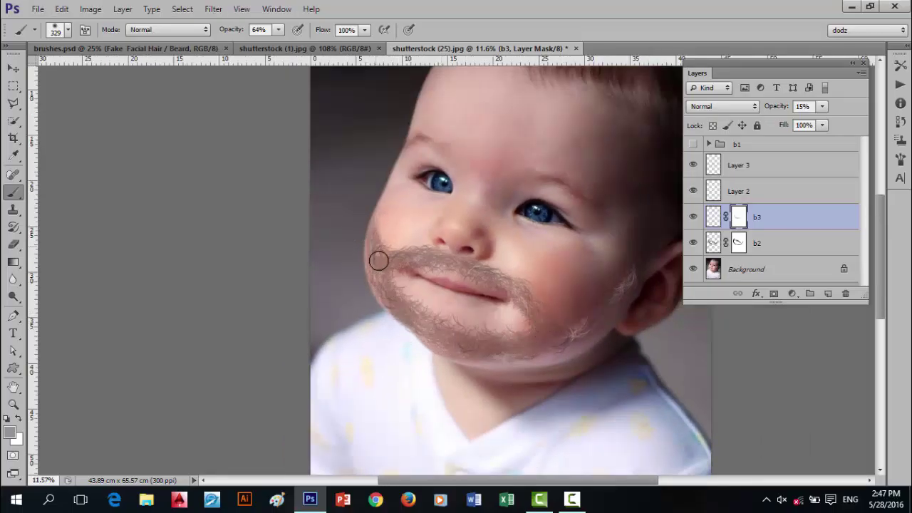
Add masks to Layer 2 and Layer 3, masking hairs along the beard's lower edge on Layer 3.
left_click(734, 199)
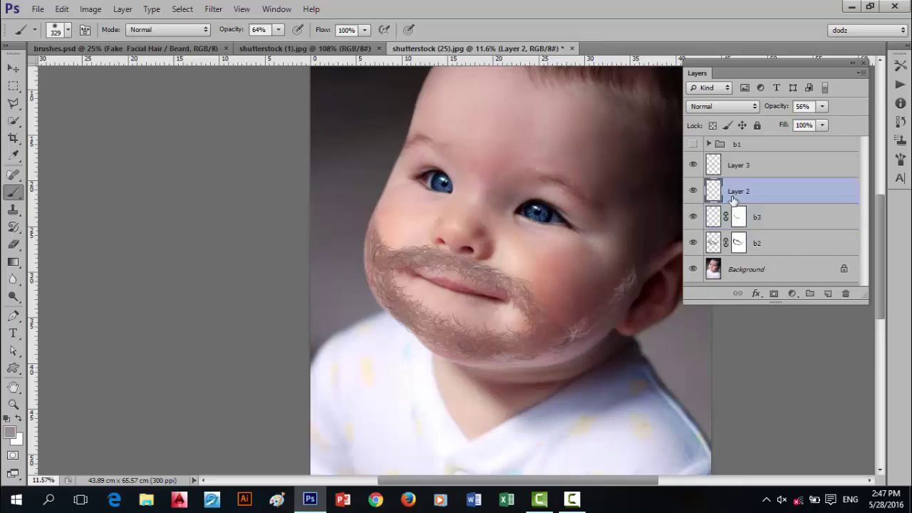
left_click(775, 295)
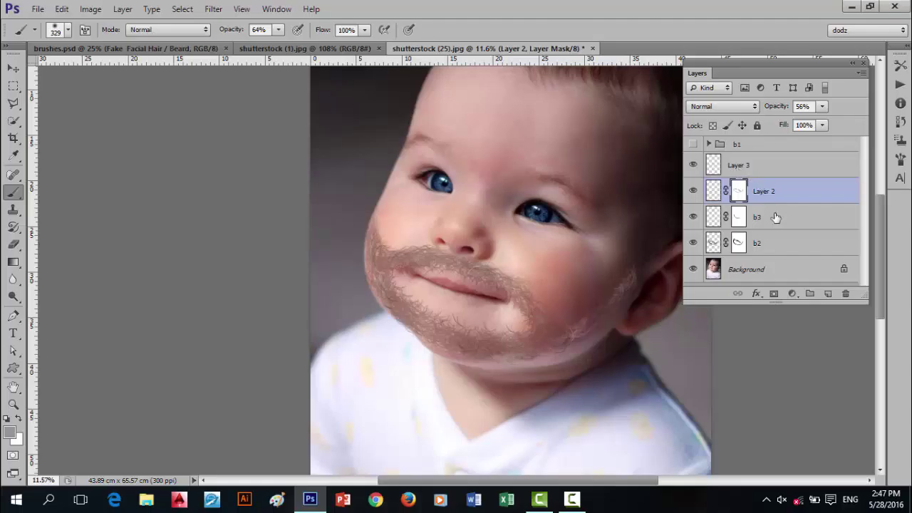
left_click(741, 171)
left_click(774, 294)
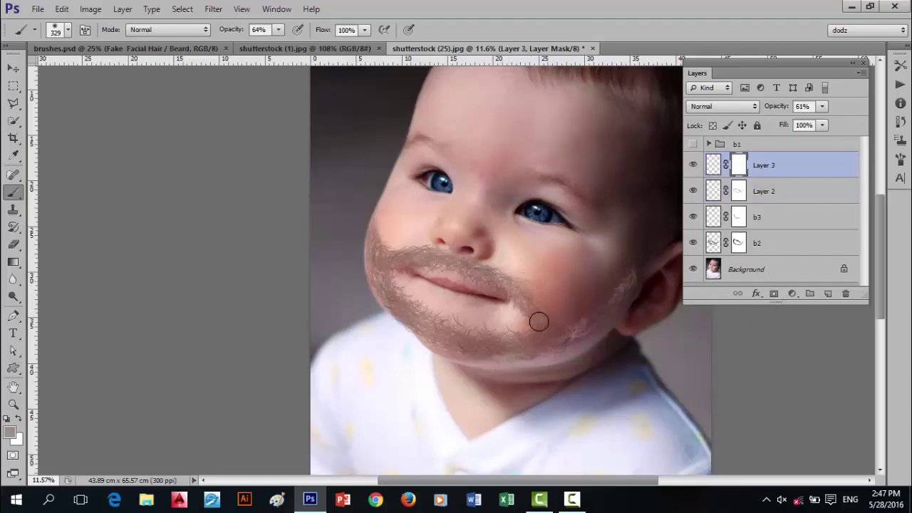
mouse_move(371, 265)
left_mouse_down()
mouse_move(400, 322)
mouse_move(462, 356)
mouse_move(614, 300)
left_mouse_up()
scroll(424, 282, "down", 1)
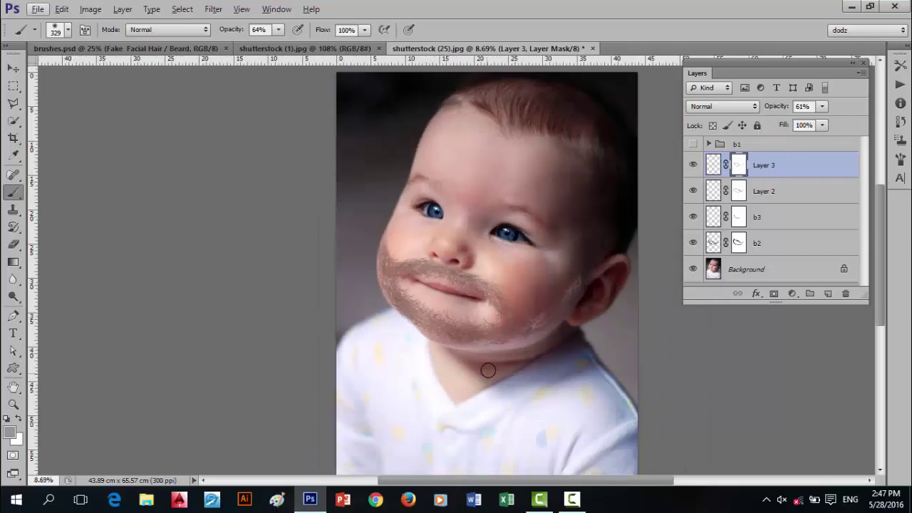
Show the b1 group, move it just above Background and lower it to 53% opacity.
left_click(694, 145)
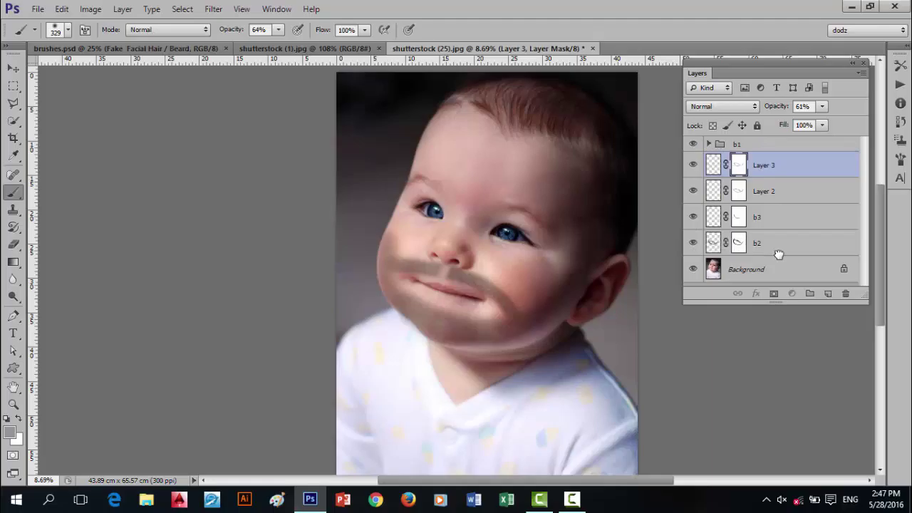
left_click_drag(778, 255, 779, 255)
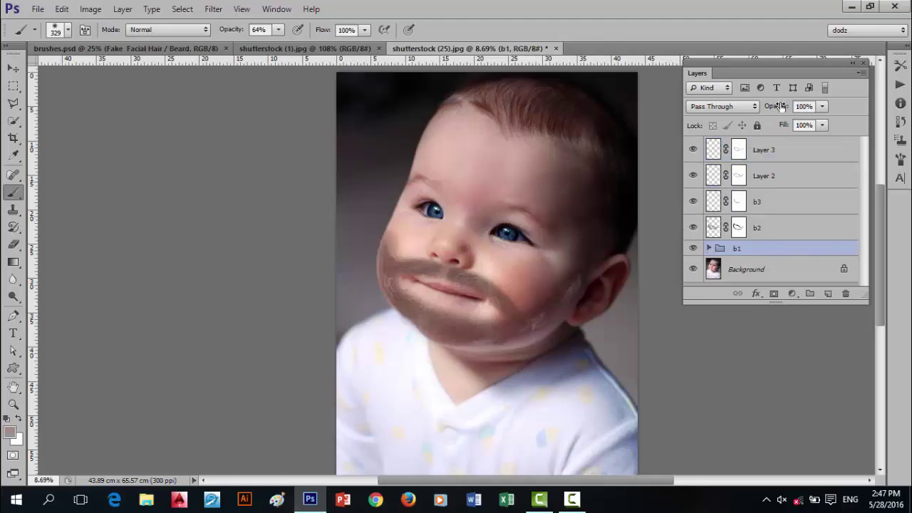
mouse_move(778, 107)
left_mouse_down()
mouse_move(737, 112)
mouse_move(780, 111)
left_mouse_up()
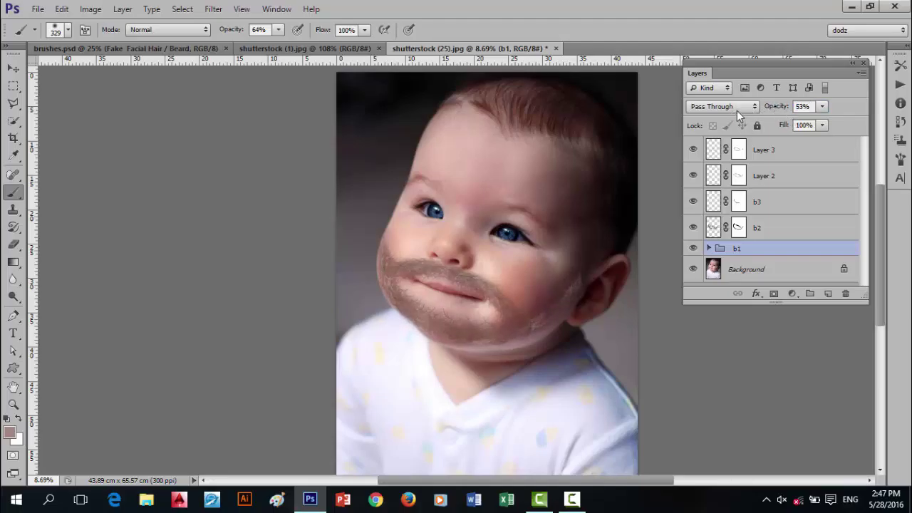
Try Hard Light blending on the b1 group, undo it, and set it to Normal.
left_click(737, 111)
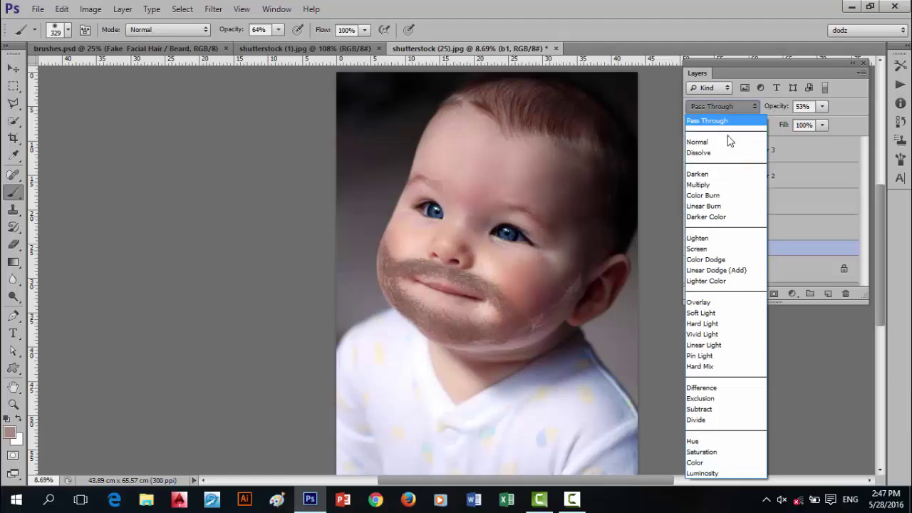
left_click(703, 323)
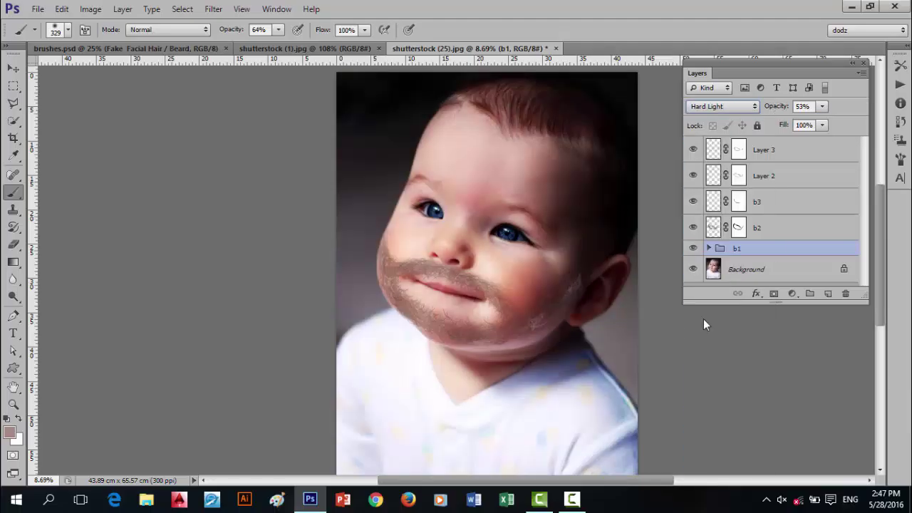
key("ctrl+z")
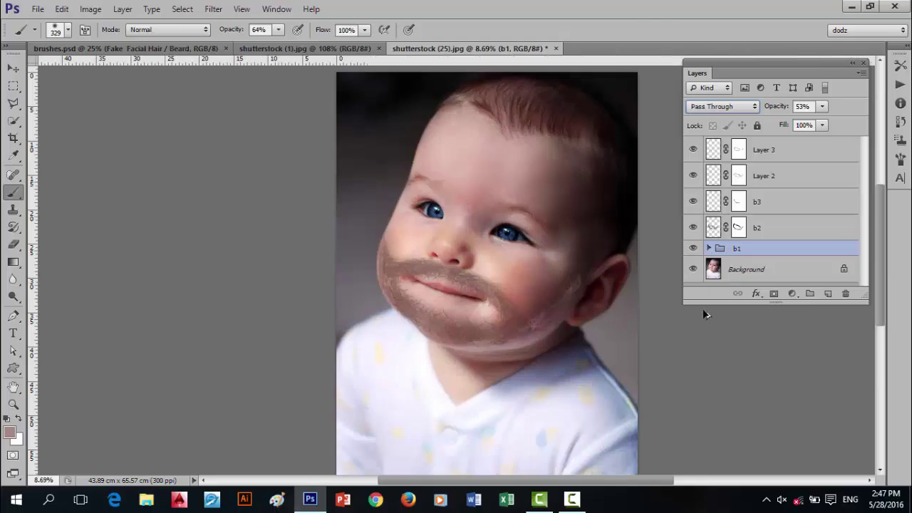
key("alt")
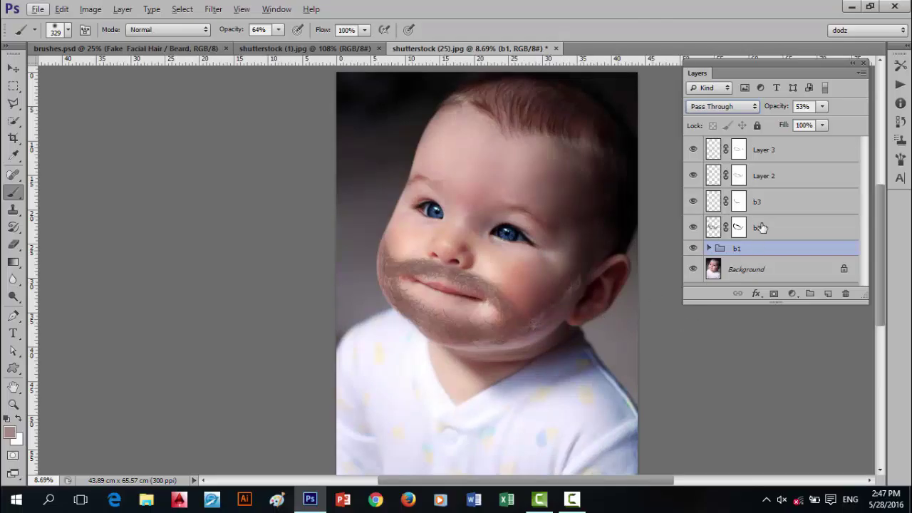
left_click(732, 105)
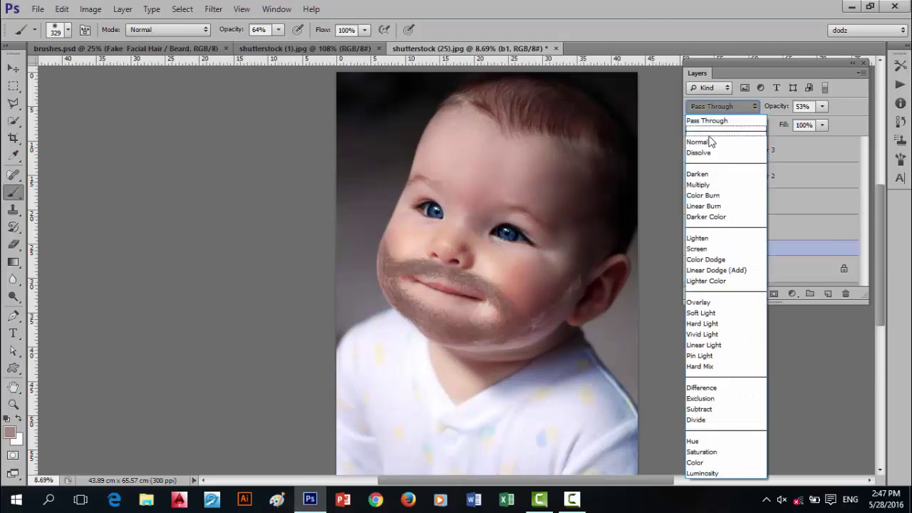
left_click(708, 140)
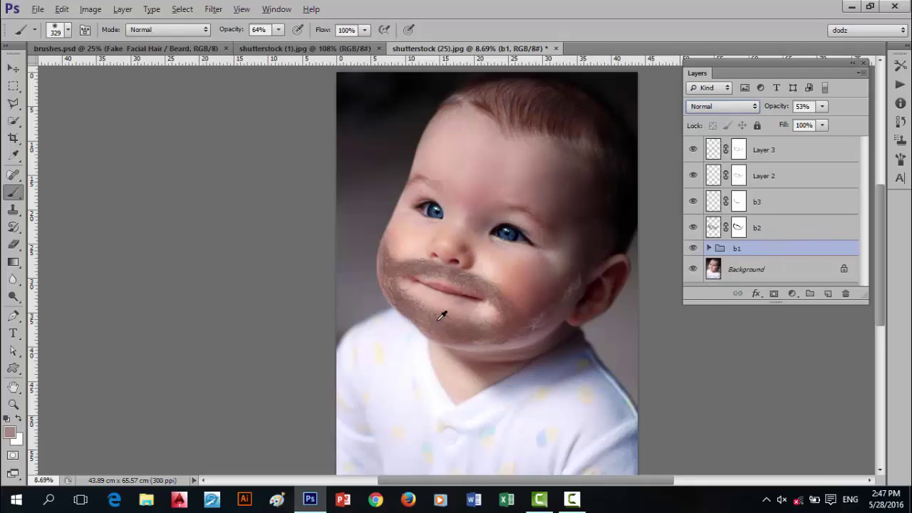
Switch to the Move tool, show the rulers and deselect the b1 group.
key("v")
scroll(475, 322, "up", 3)
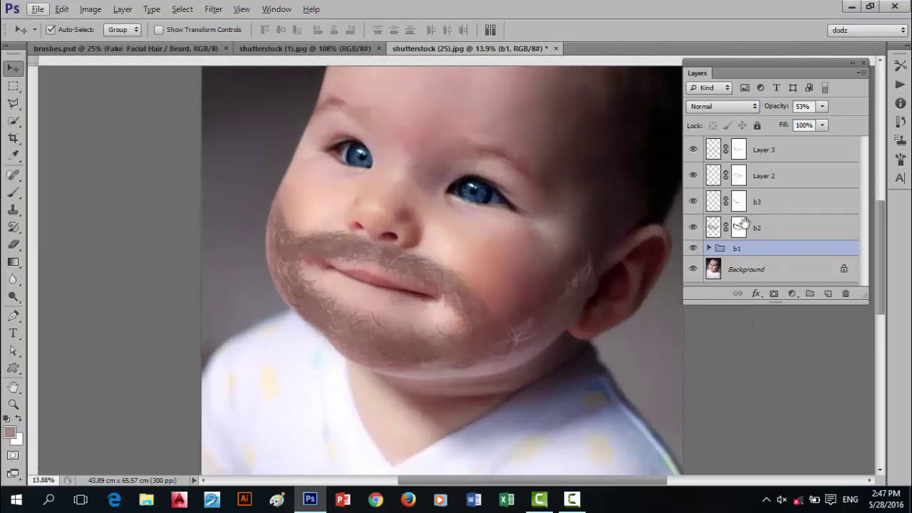
key("ctrl+r")
left_click(699, 251, "ctrl")
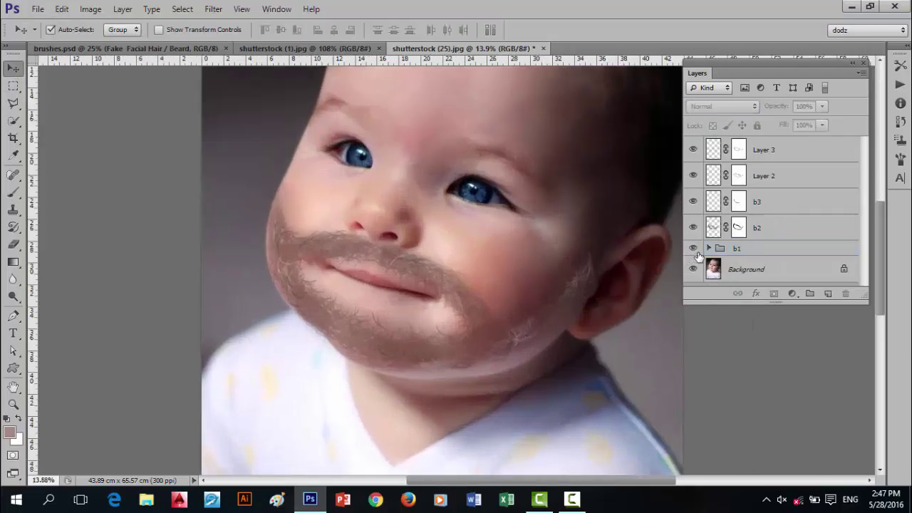
left_click(693, 248)
left_click(693, 247)
left_click(694, 248)
left_click(693, 248)
scroll(497, 346, "down", 2)
scroll(497, 346, "down", 1)
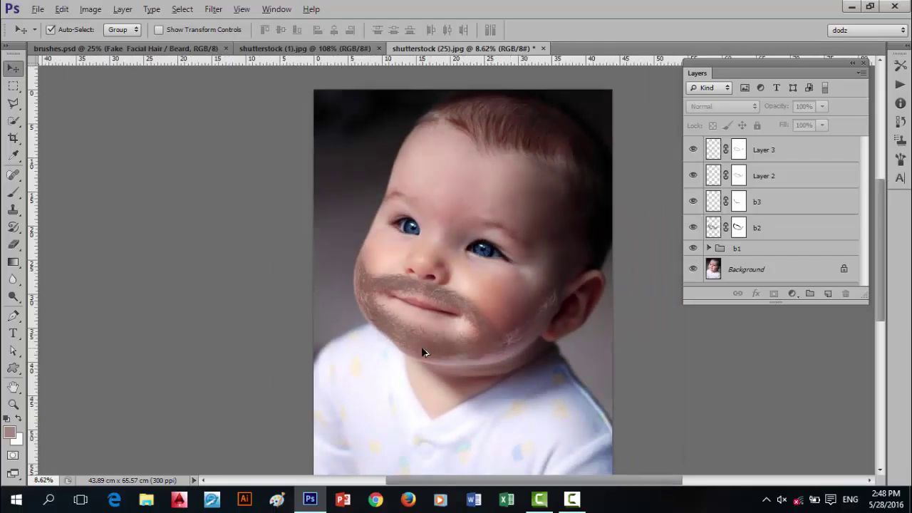
scroll(423, 352, "down", 1)
scroll(423, 333, "up", 1)
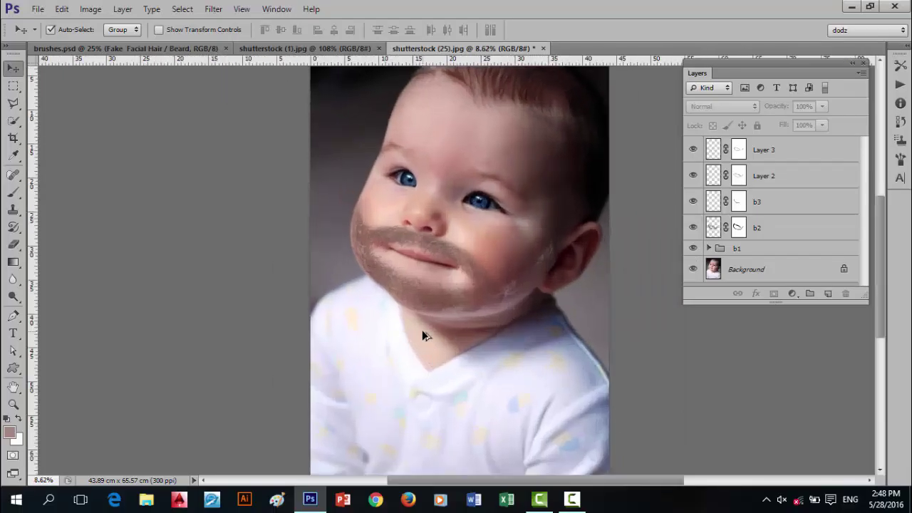
scroll(431, 323, "up", 1)
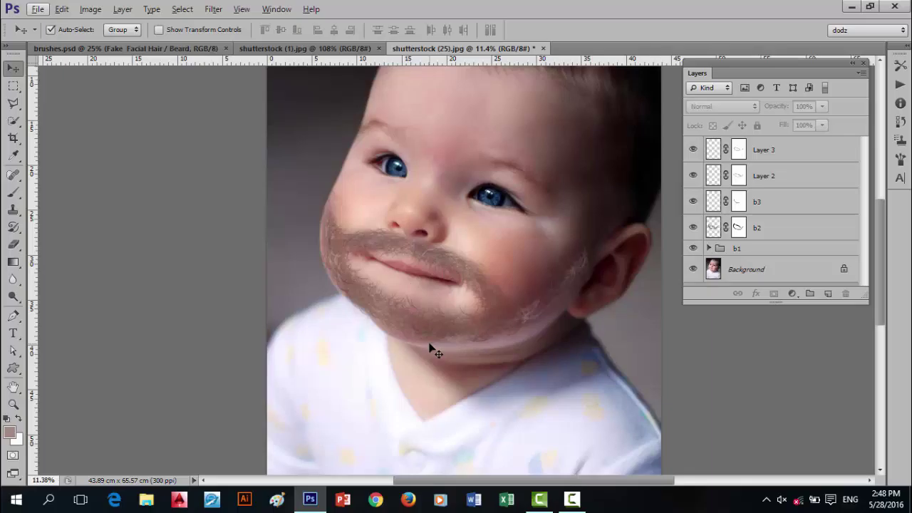
left_click(317, 50)
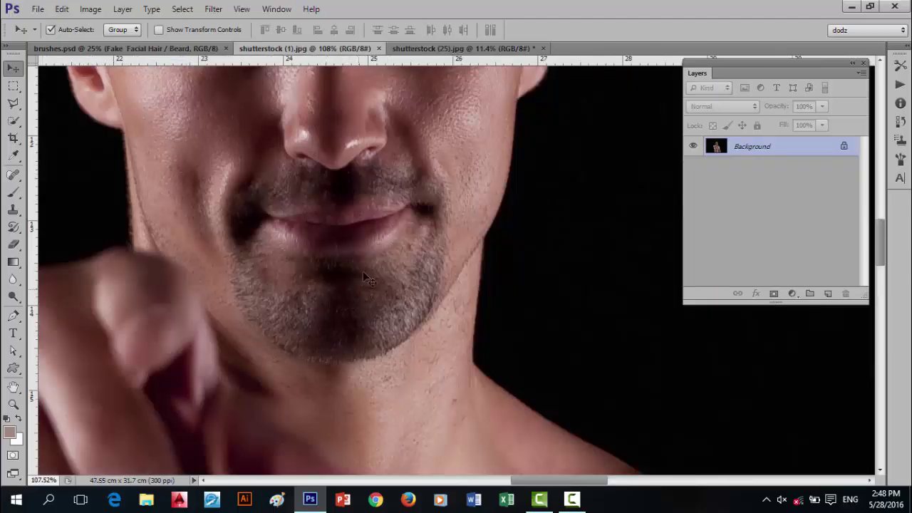
scroll(347, 271, "up", 1)
scroll(401, 308, "up", 2)
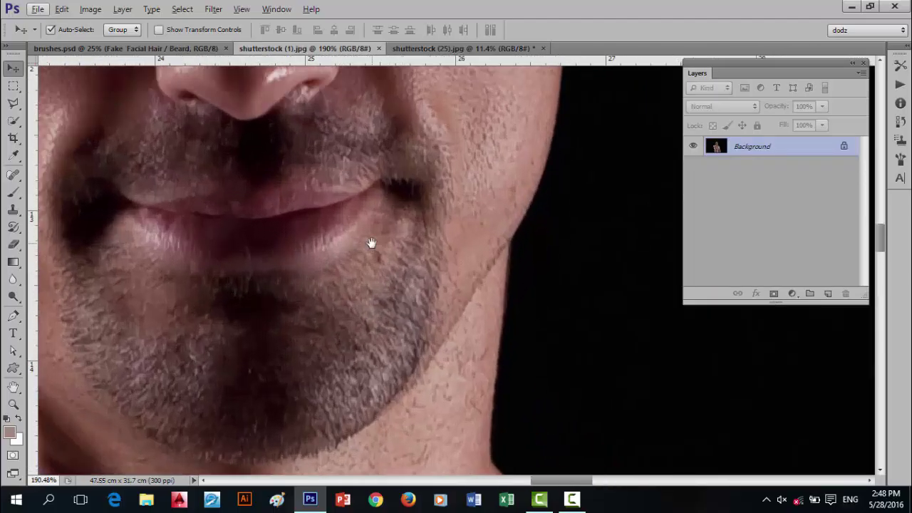
scroll(376, 275, "up", 1)
scroll(376, 280, "down", 1)
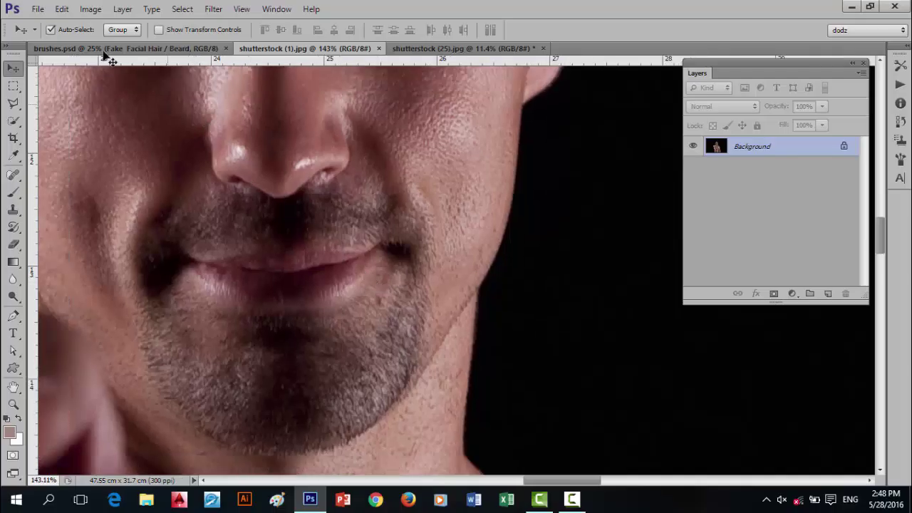
left_click(90, 9)
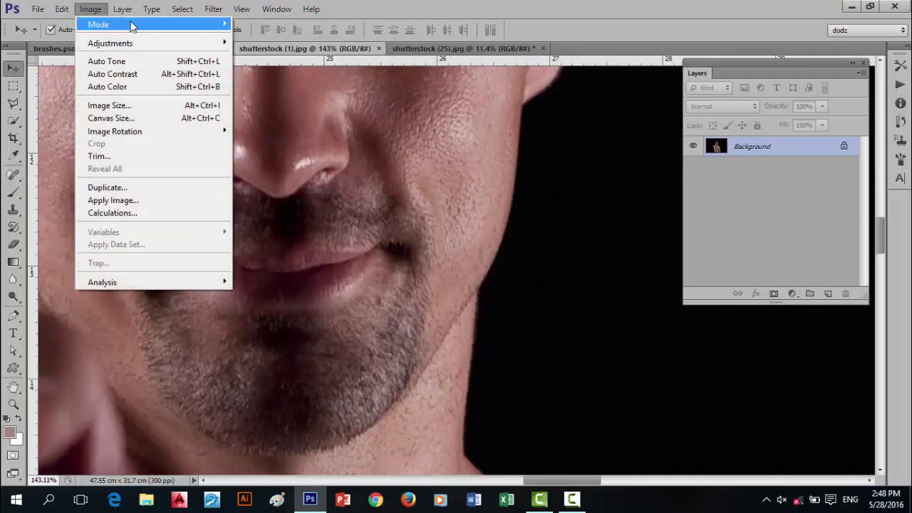
left_click(14, 69)
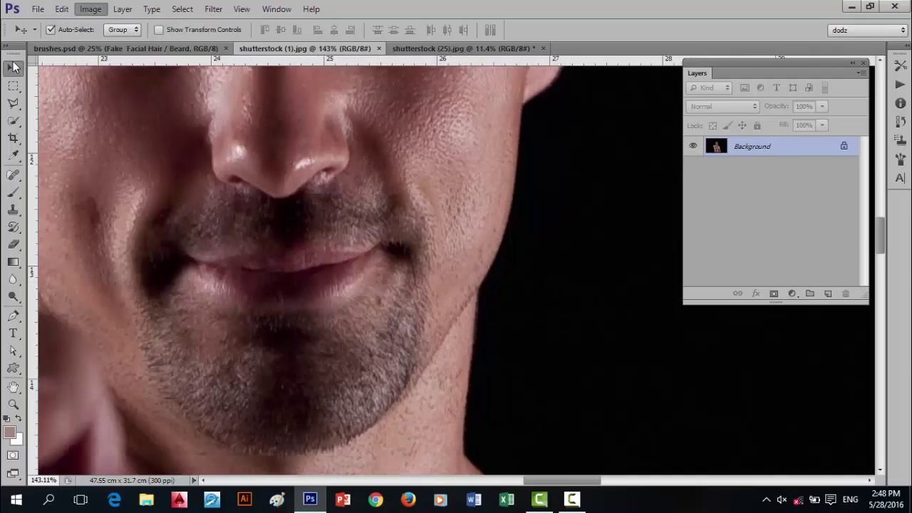
left_click(828, 294)
key("b")
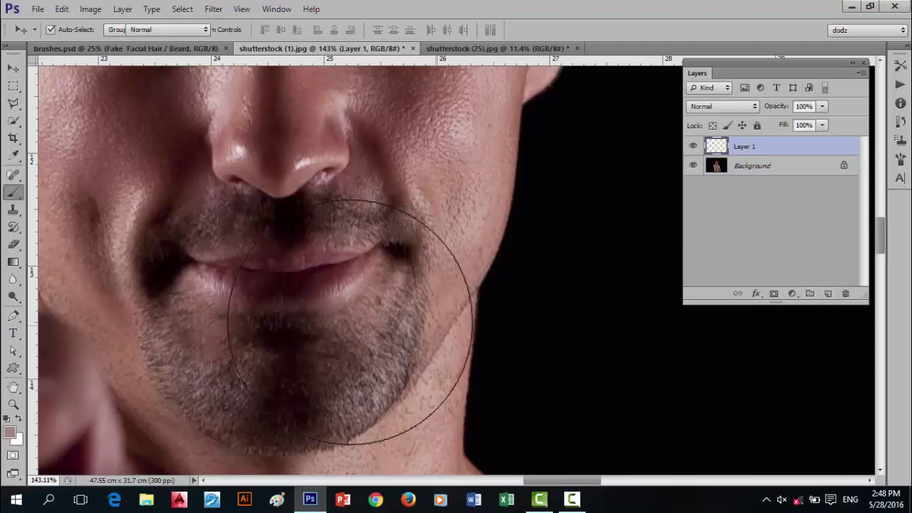
right_click(201, 309)
scroll(344, 427, "down", 10)
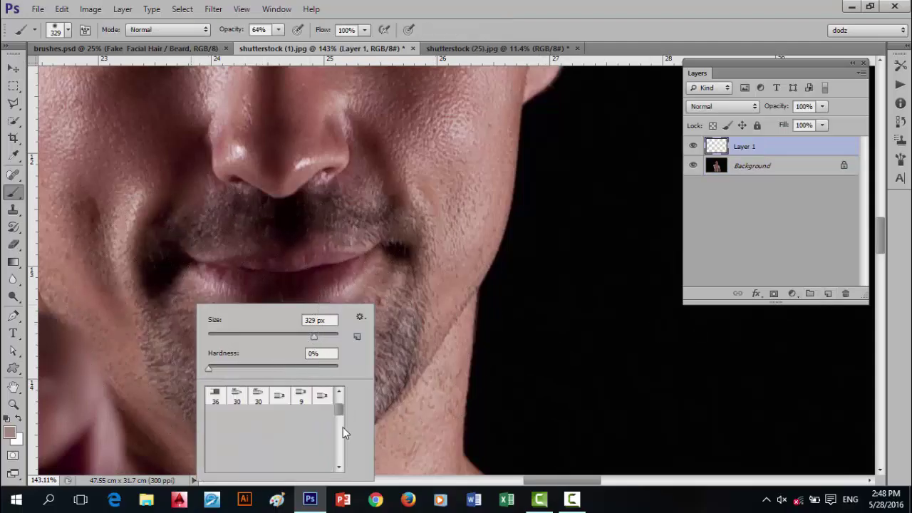
left_click(323, 442)
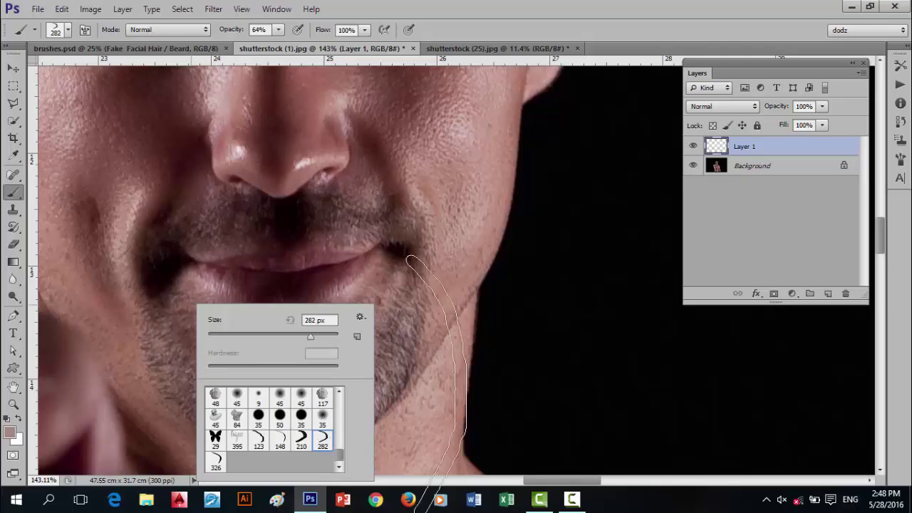
right_click(465, 243)
left_click(546, 363)
left_click(427, 219)
right_click(426, 220)
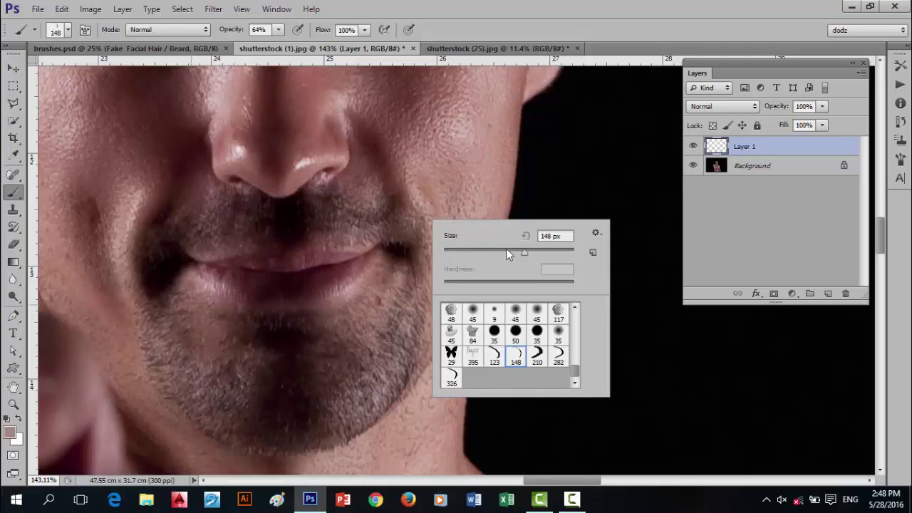
left_click_drag(514, 253, 472, 253)
key("Return")
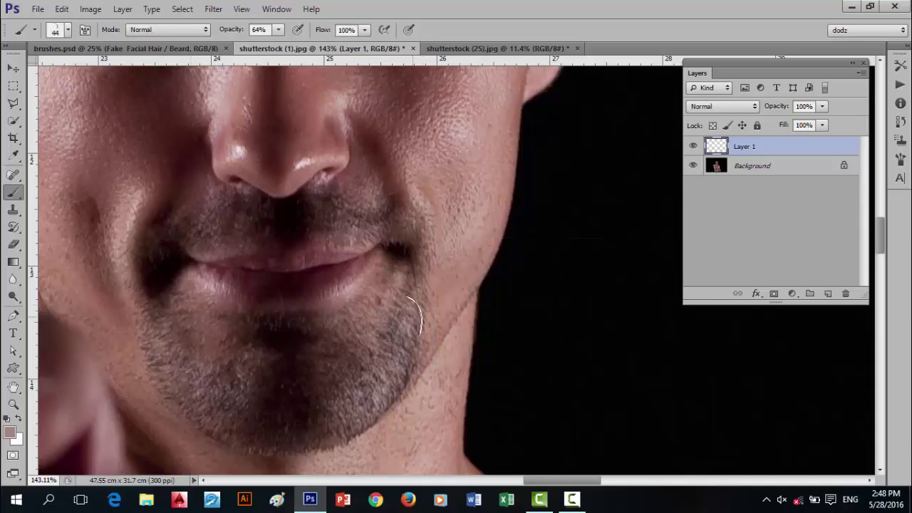
scroll(431, 295, "down", 1)
scroll(433, 285, "down", 1)
scroll(431, 280, "down", 2)
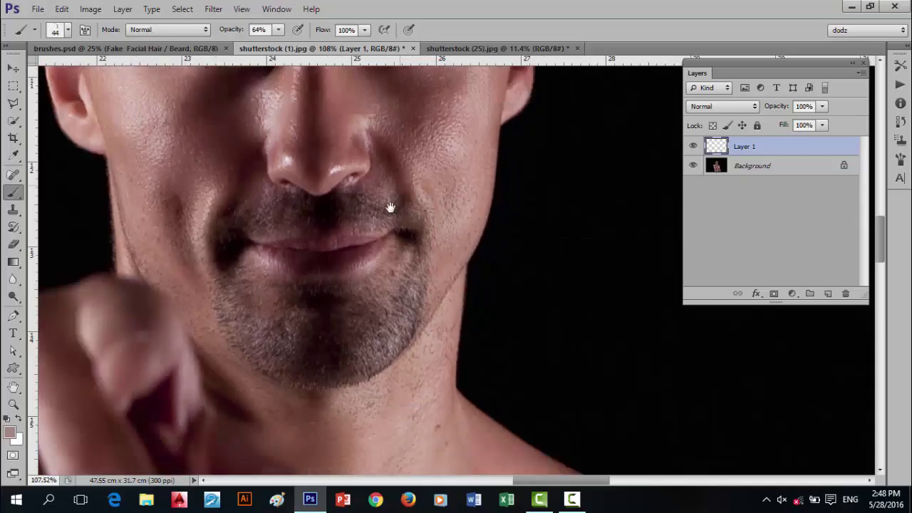
scroll(419, 247, "down", 1)
scroll(411, 301, "down", 1)
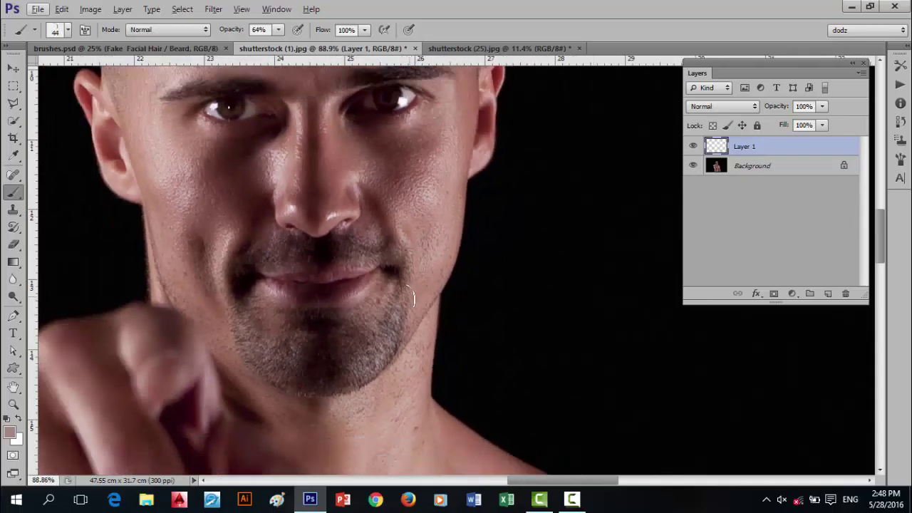
scroll(403, 314, "up", 3)
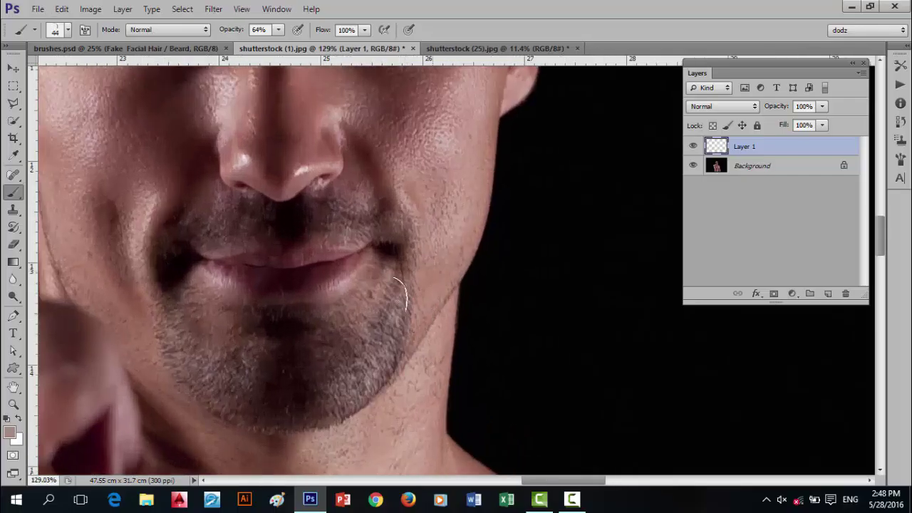
scroll(492, 281, "up", 2)
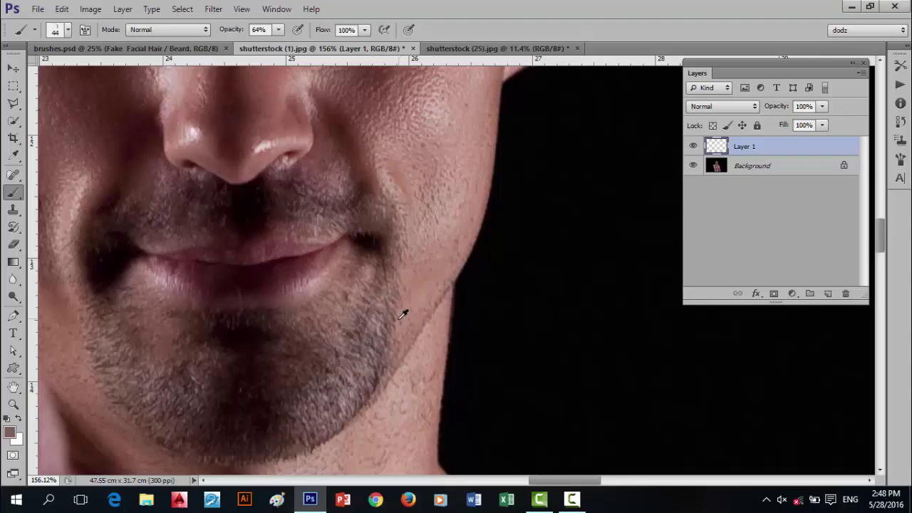
left_click(380, 335)
scroll(442, 289, "down", 3)
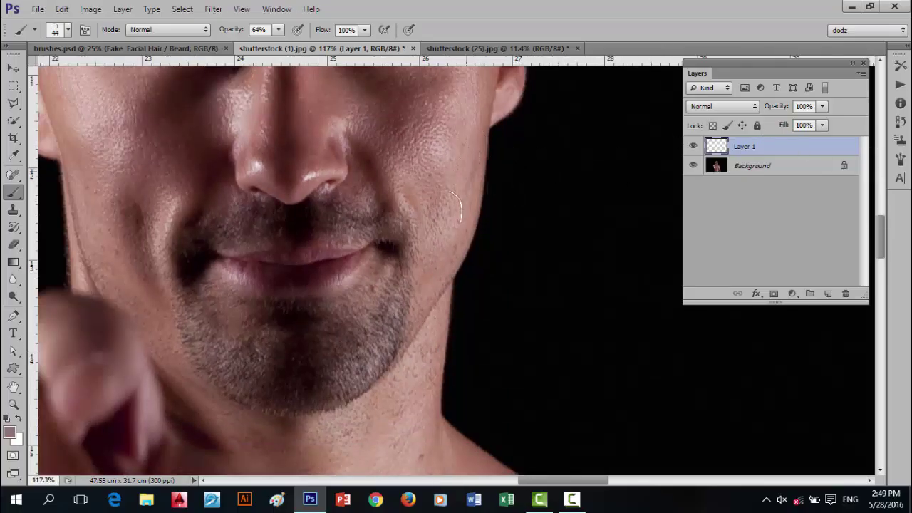
key("z")
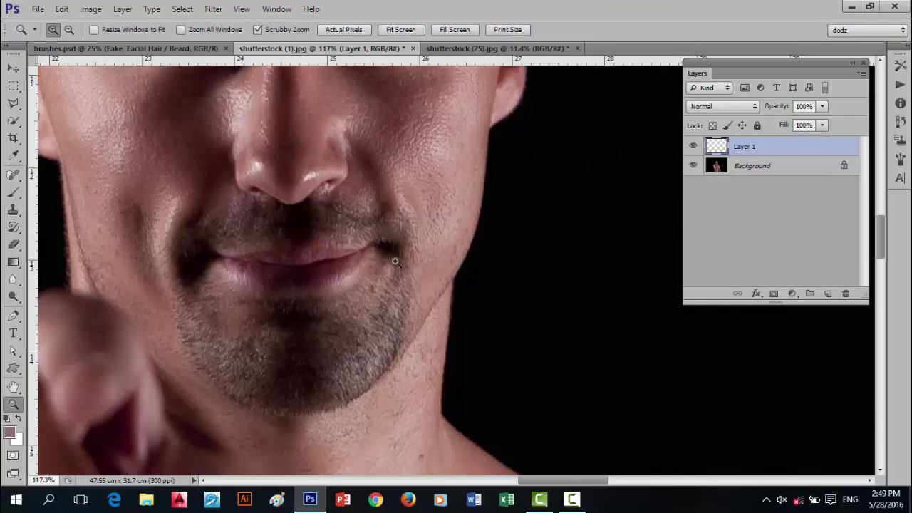
key("b")
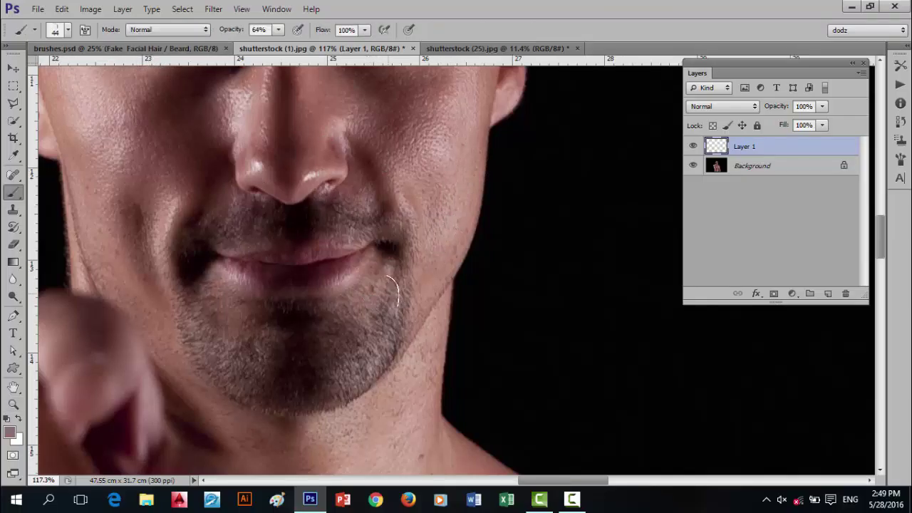
Set the brush tip angle to 90° and enable Shape Dynamics with 23% minimum roundness.
left_click(84, 29)
left_click(689, 92)
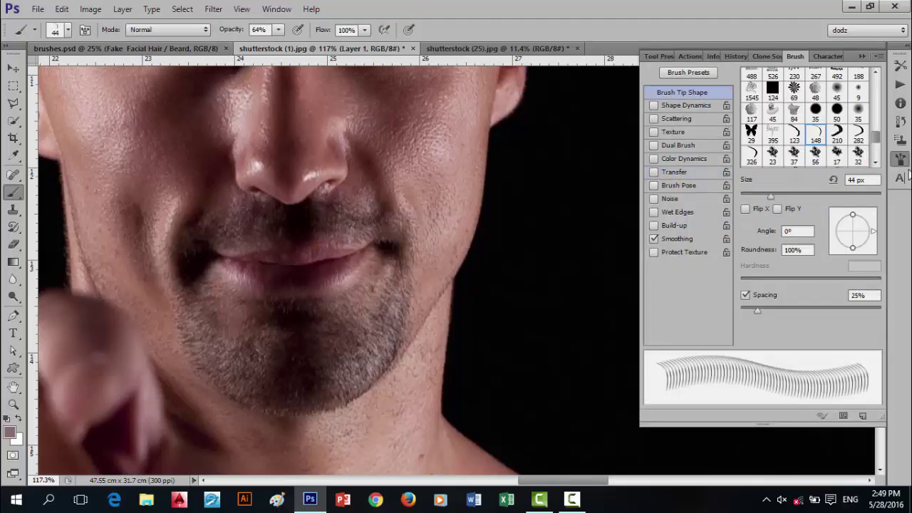
left_click(802, 231)
type("90")
left_click(701, 105)
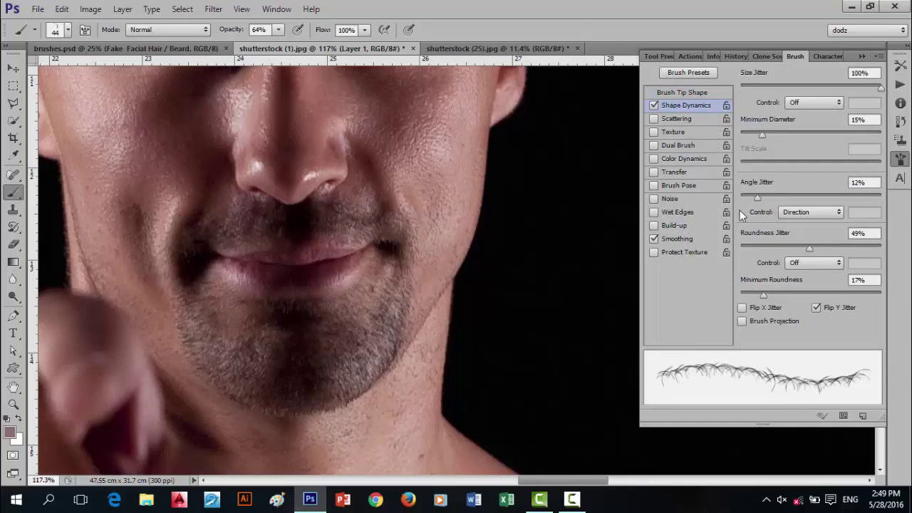
left_click_drag(766, 292, 772, 294)
Enable Scattering at 48% with a count of 4, with brush opacity at 100%.
left_click(689, 120)
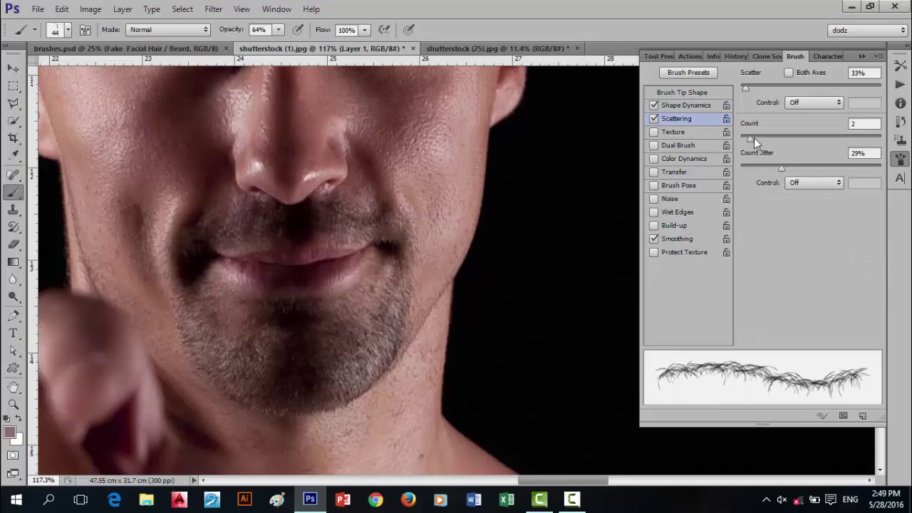
left_click_drag(751, 89, 761, 93)
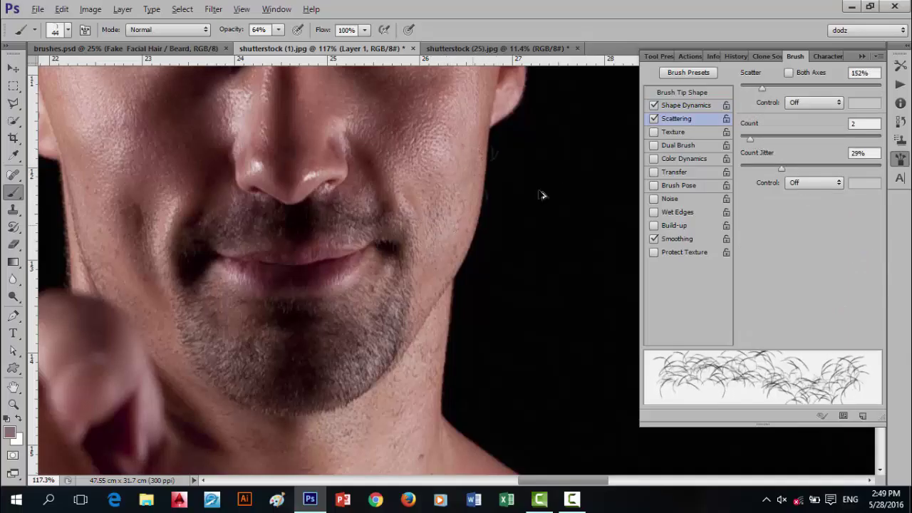
left_click_drag(753, 86, 756, 89)
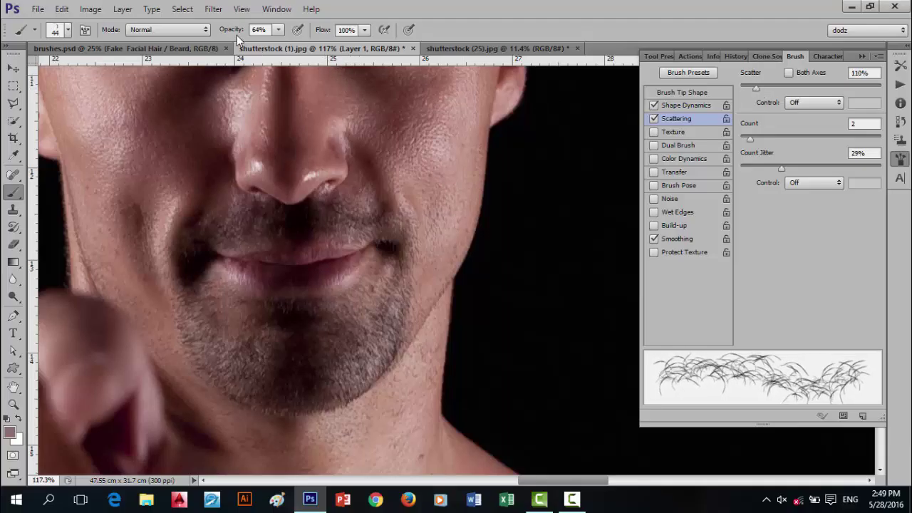
left_click_drag(233, 29, 265, 33)
left_click_drag(756, 88, 748, 89)
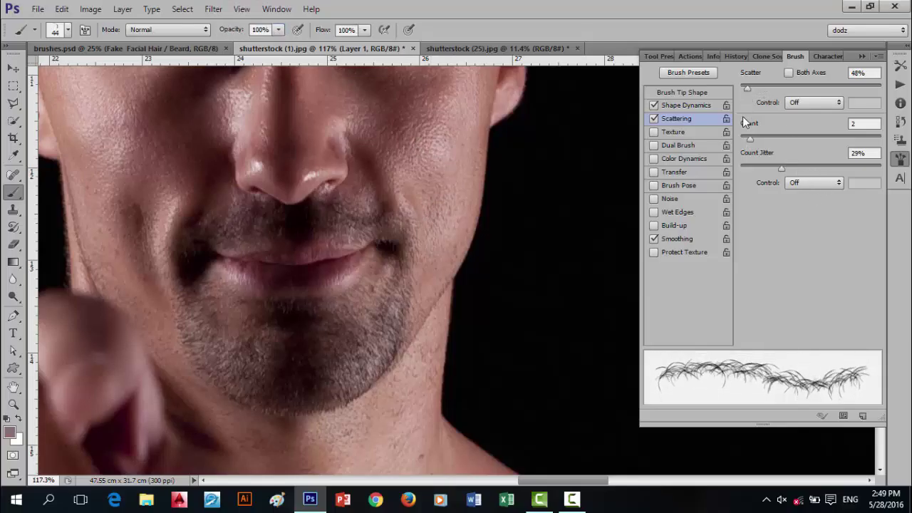
left_click_drag(757, 140, 764, 142)
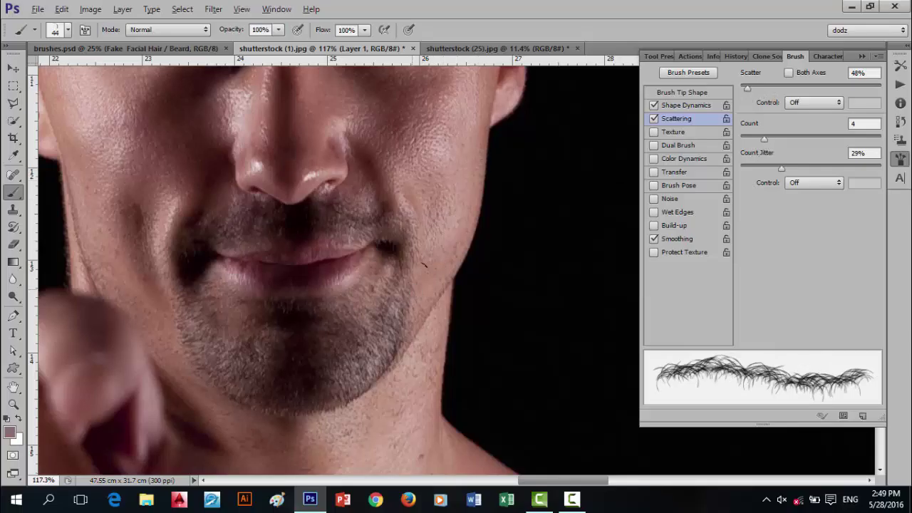
Pick near-black 282626 and test a hair stroke down the cheek, then undo it.
left_click(10, 433)
left_click_drag(431, 409, 410, 418)
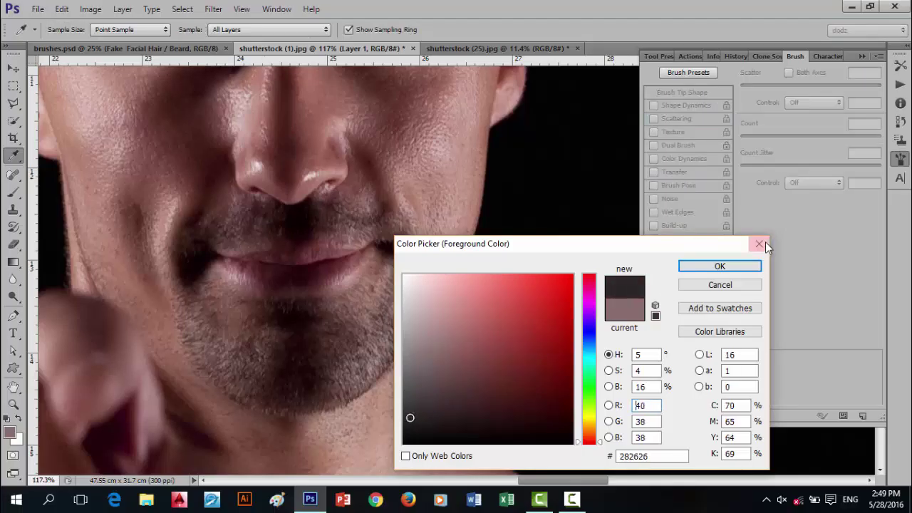
left_click(719, 267)
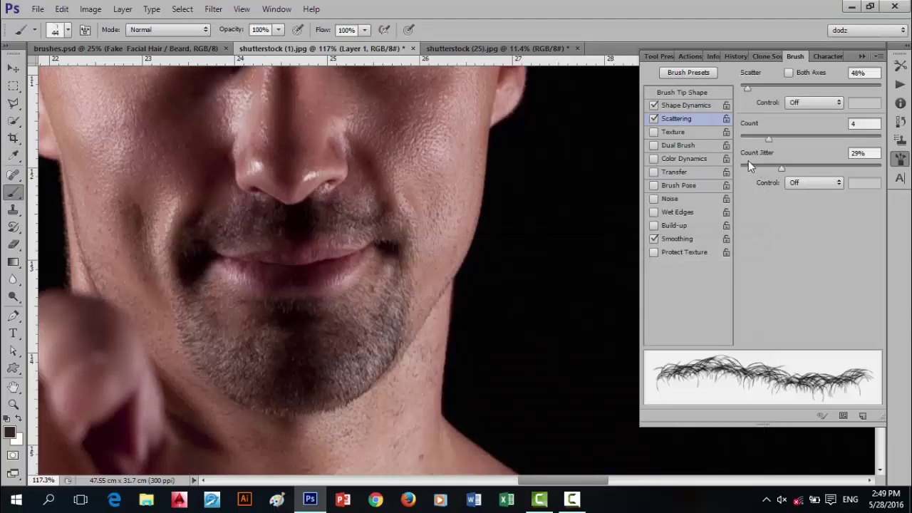
left_click_drag(479, 138, 447, 213)
key("ctrl+z")
Switch to a slightly lighter dark grey and enable Transfer for varying stroke opacity.
left_click(9, 432)
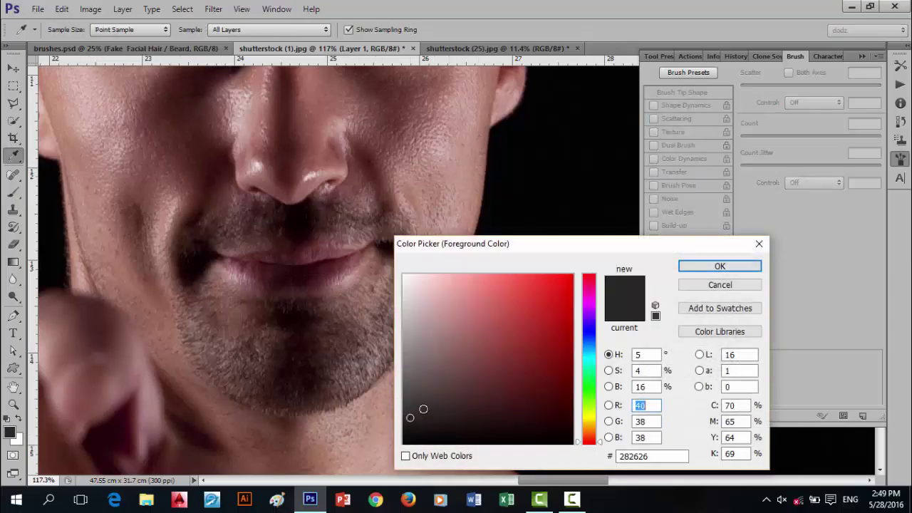
left_click(420, 401)
left_click(719, 265)
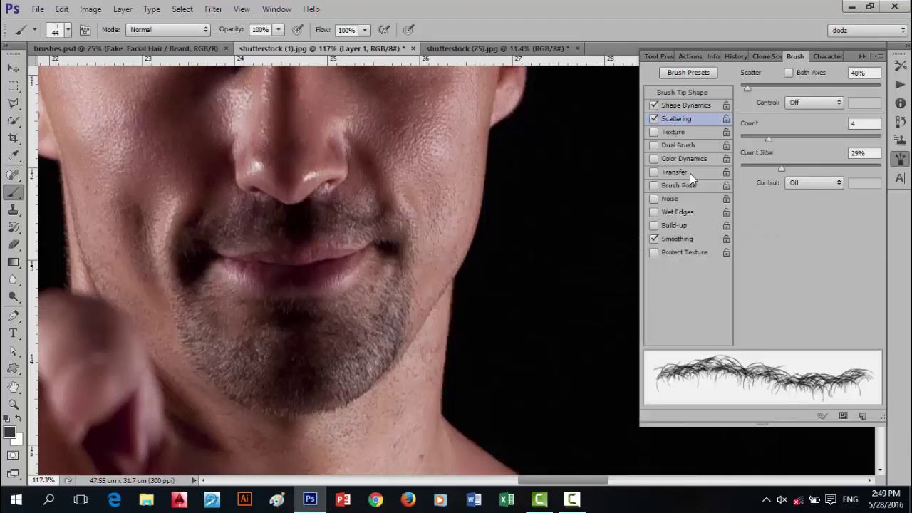
left_click(696, 174)
Paint stubble near the mouth corner and down the right jawline toward the chin.
left_click(399, 245)
mouse_move(470, 141)
left_mouse_down()
mouse_move(442, 188)
mouse_move(437, 240)
mouse_move(379, 345)
left_mouse_up()
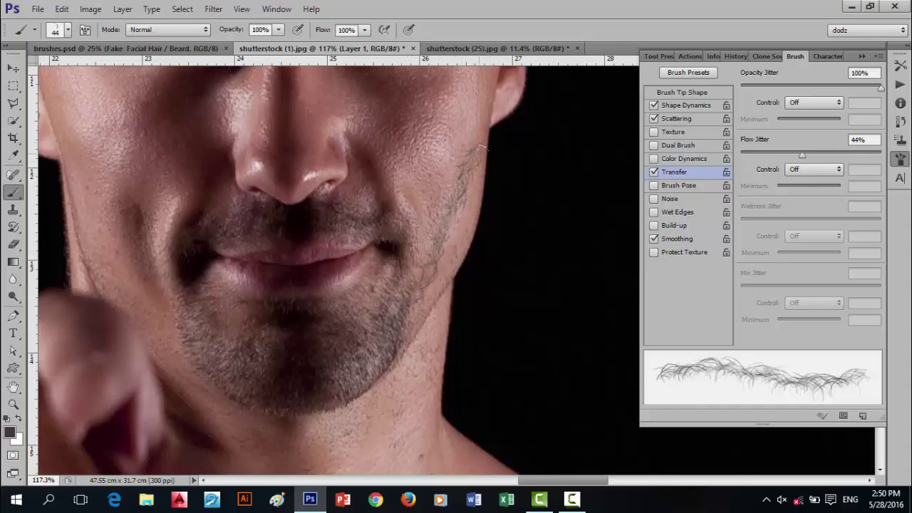
mouse_move(482, 147)
left_mouse_down()
mouse_move(460, 222)
mouse_move(420, 292)
left_mouse_up()
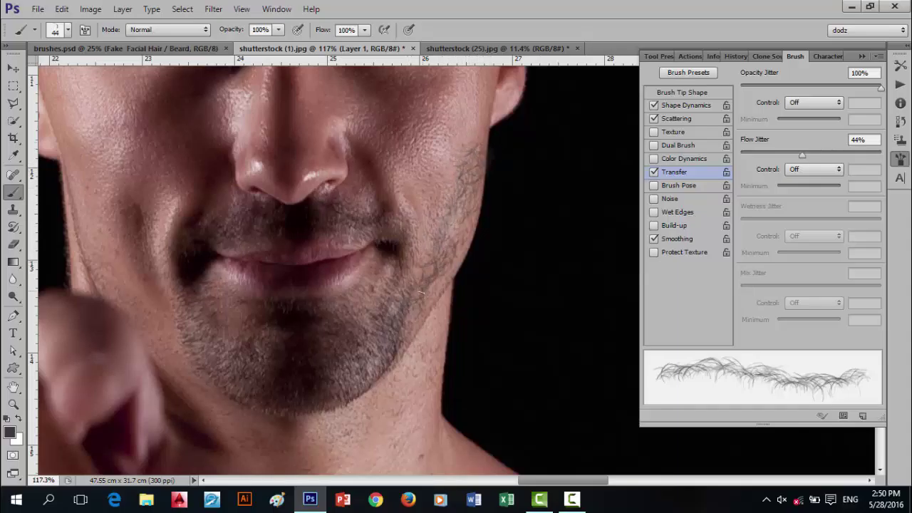
left_click_drag(470, 155, 408, 319)
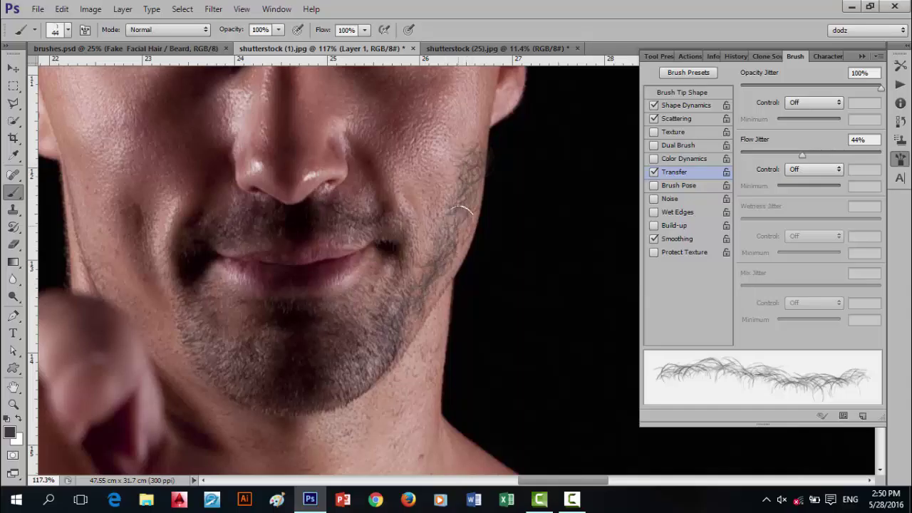
mouse_move(459, 243)
left_mouse_down()
mouse_move(408, 324)
mouse_move(384, 331)
left_mouse_up()
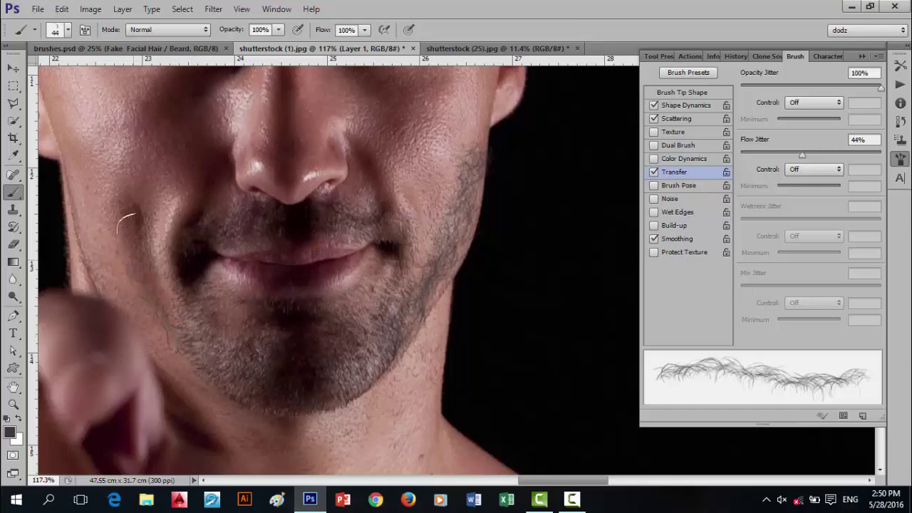
Paint stubble up the left jawline toward the cheek and sample a chin skin tone.
left_click_drag(170, 327, 134, 238)
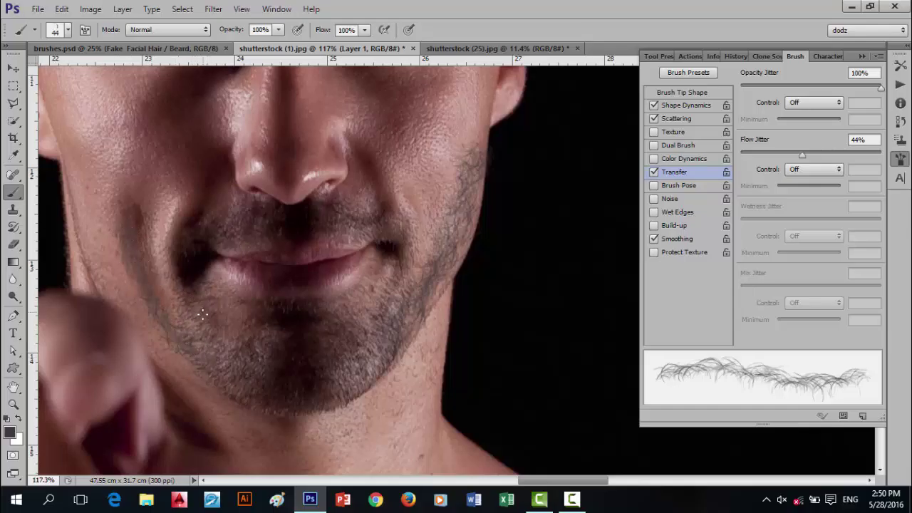
left_click_drag(176, 314, 133, 223)
left_click_drag(178, 304, 149, 233)
left_click(219, 352, "alt")
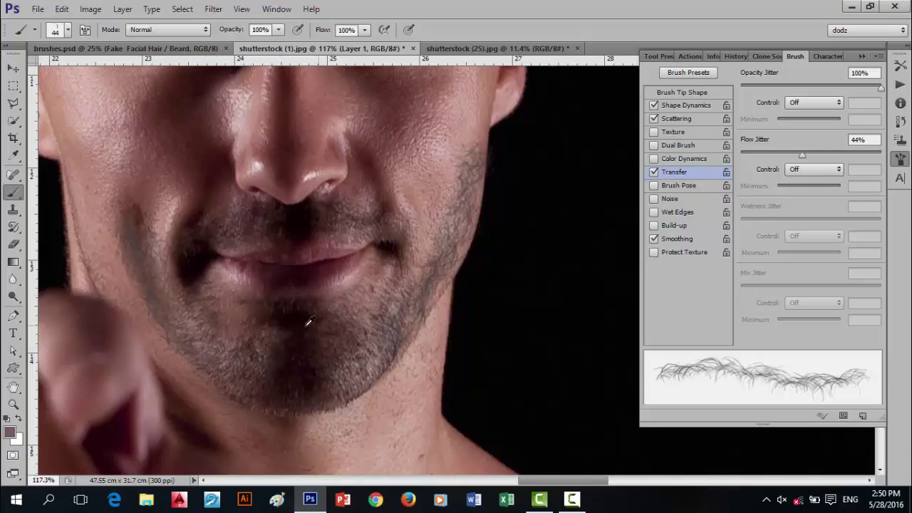
scroll(307, 324, "down", 2)
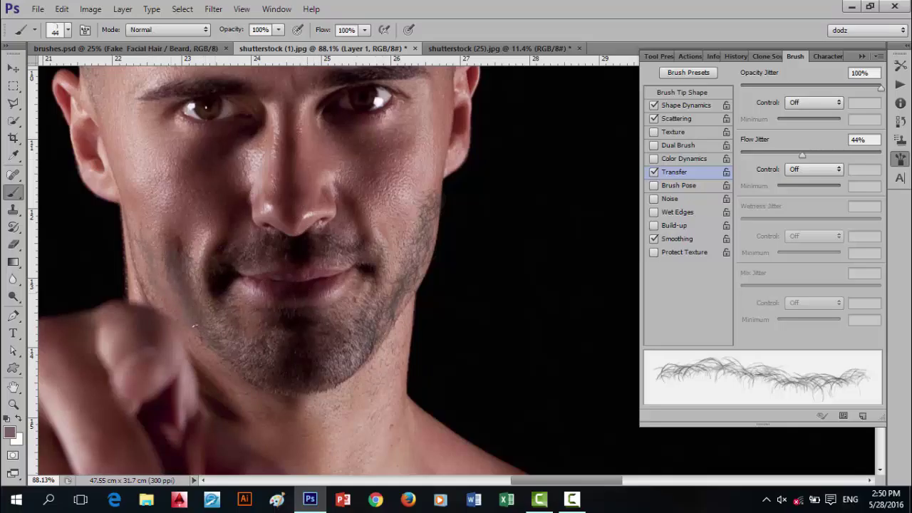
Set the foreground colour to dark grey 363636 for painting.
left_click(9, 432)
left_click(245, 346)
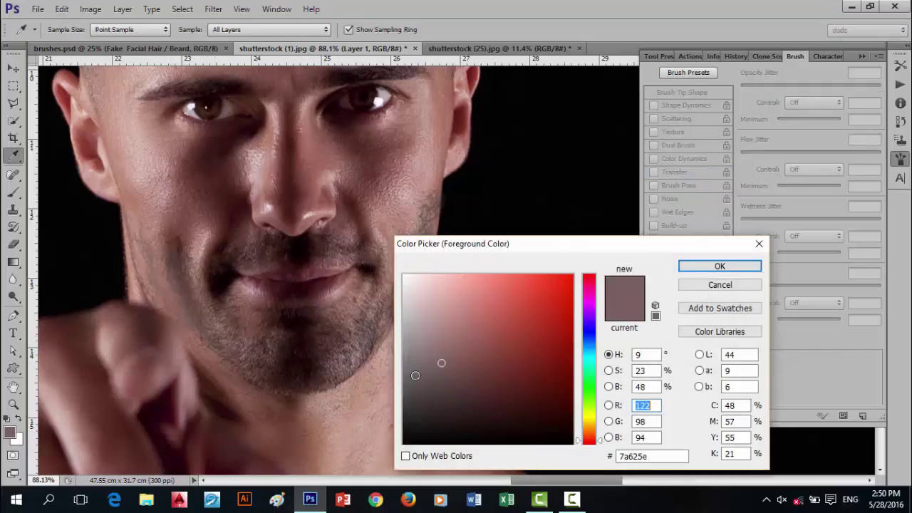
left_click(720, 266)
key("b")
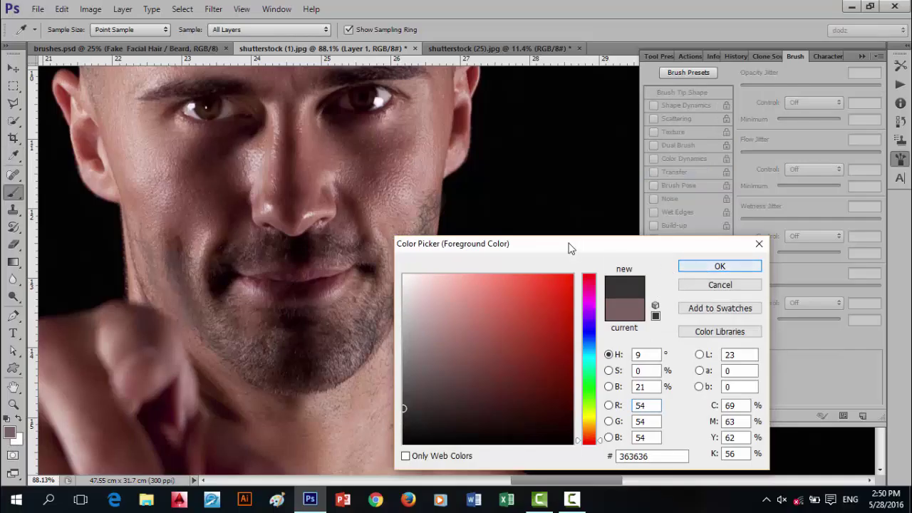
Paint dark stubble down the right jaw to the chin, up the left jawline and across the left cheek.
mouse_move(439, 175)
left_mouse_down()
mouse_move(409, 275)
mouse_move(373, 336)
mouse_move(394, 319)
mouse_move(328, 373)
left_mouse_up()
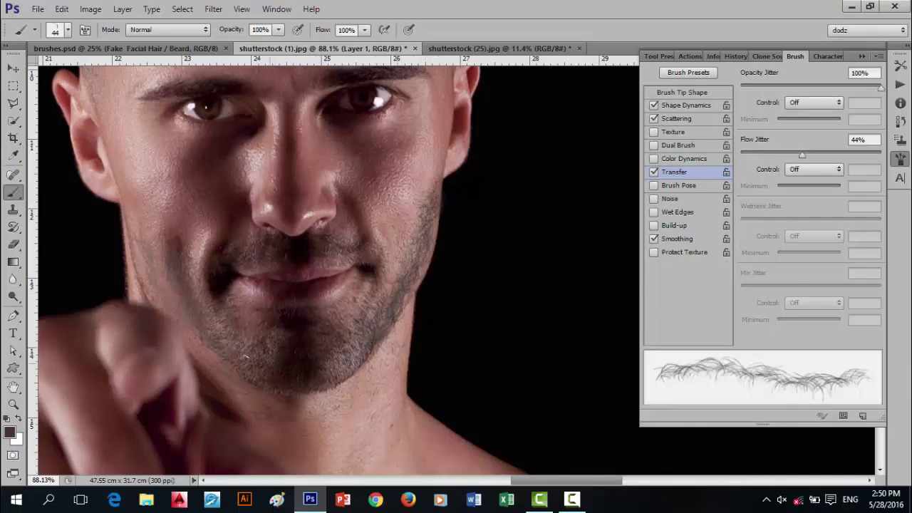
mouse_move(188, 319)
left_mouse_down()
mouse_move(166, 298)
mouse_move(148, 255)
mouse_move(175, 296)
mouse_move(162, 242)
mouse_move(133, 231)
mouse_move(130, 213)
left_mouse_up()
left_click_drag(214, 355, 192, 329)
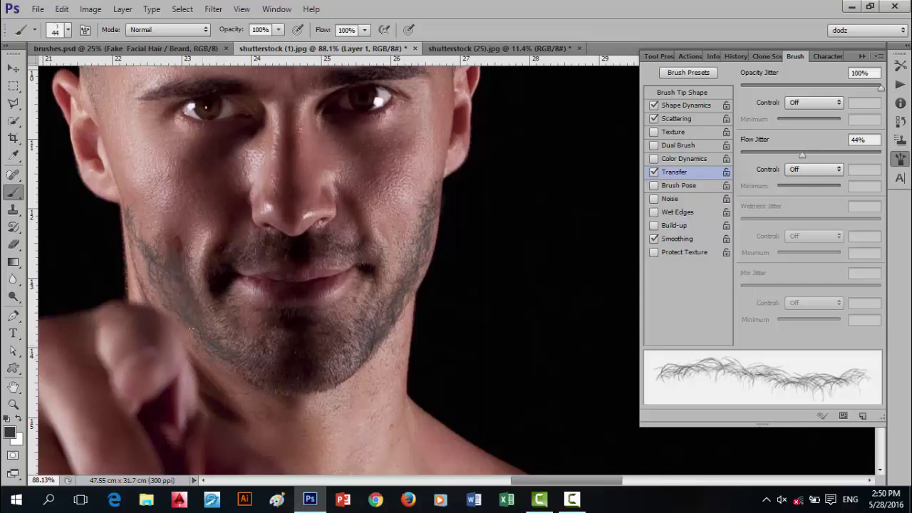
left_click_drag(152, 275, 144, 235)
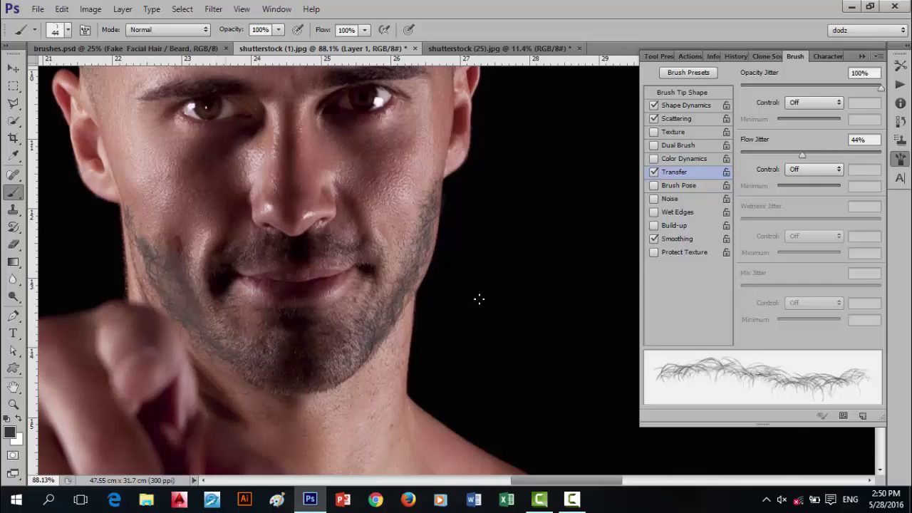
left_click_drag(164, 281, 208, 296)
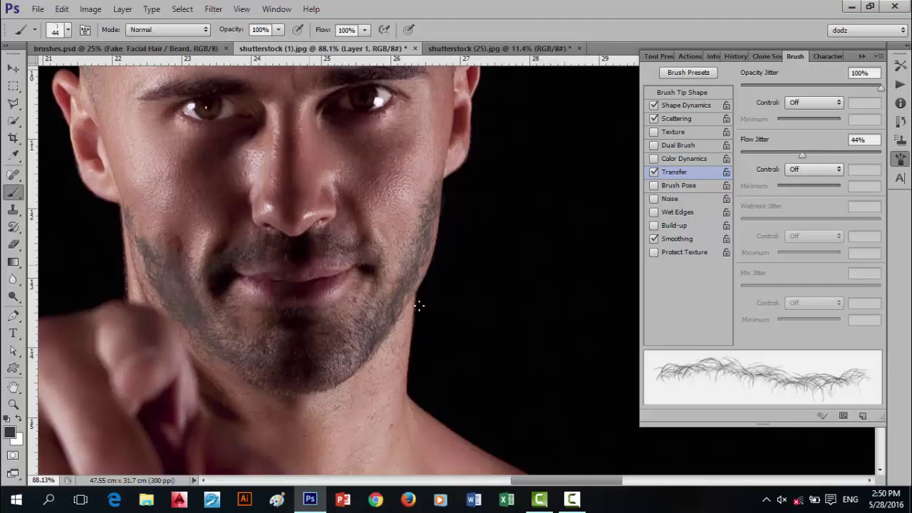
scroll(408, 335, "down", 3)
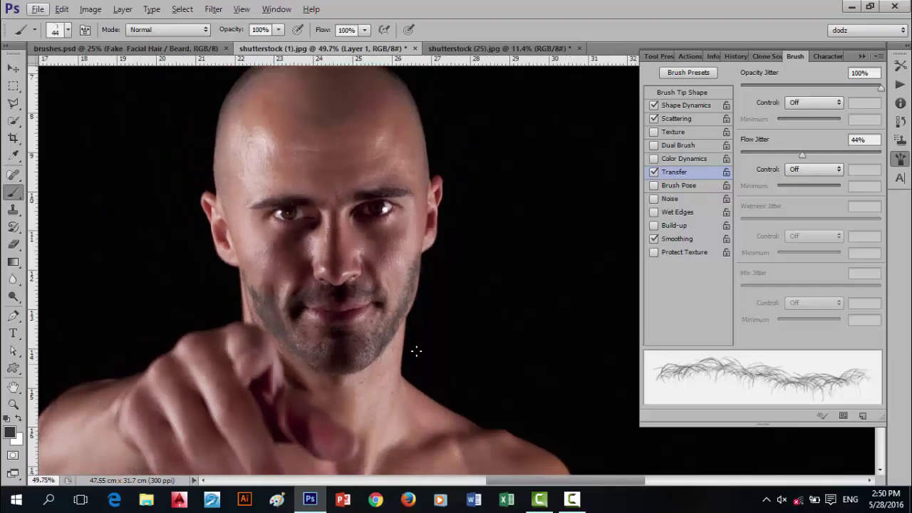
scroll(351, 346, "up", 3)
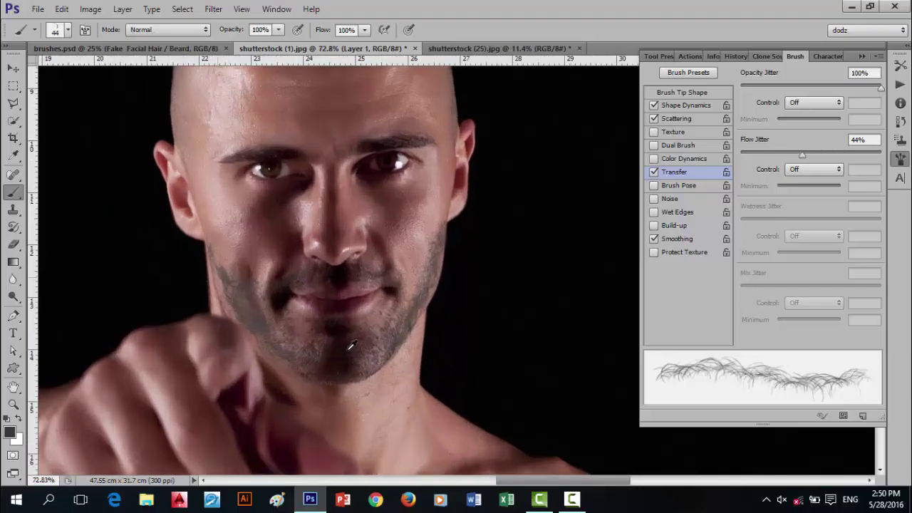
scroll(311, 364, "up", 1)
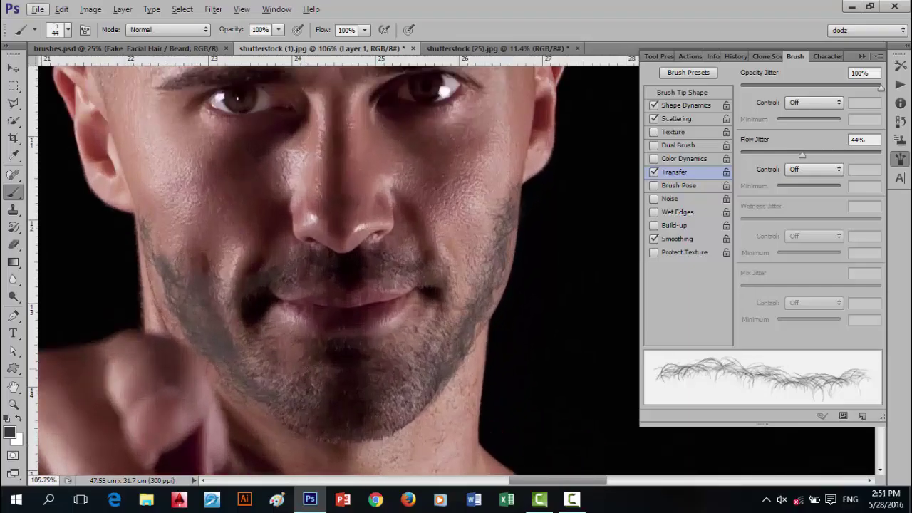
Set the foreground colour to light grey e5e3e2 for the hair brush.
left_click(10, 433)
left_click_drag(423, 330, 404, 291)
left_click(720, 266)
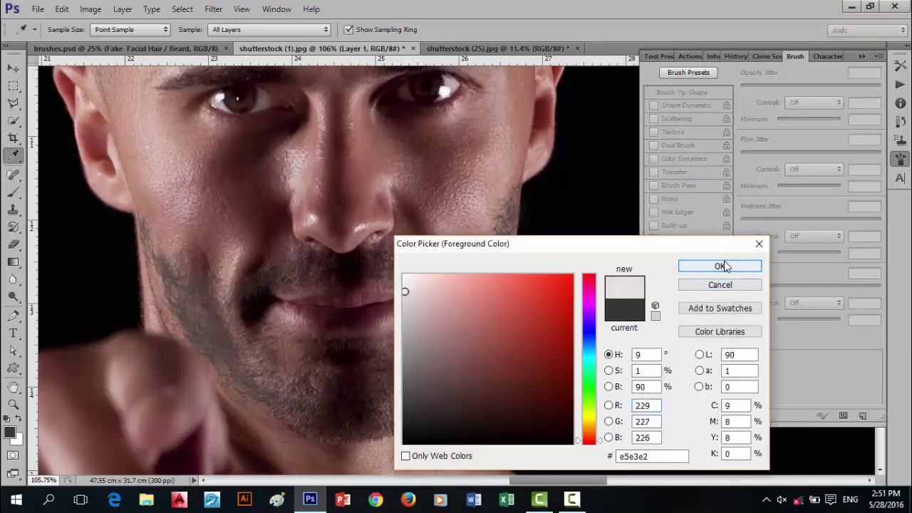
key("b")
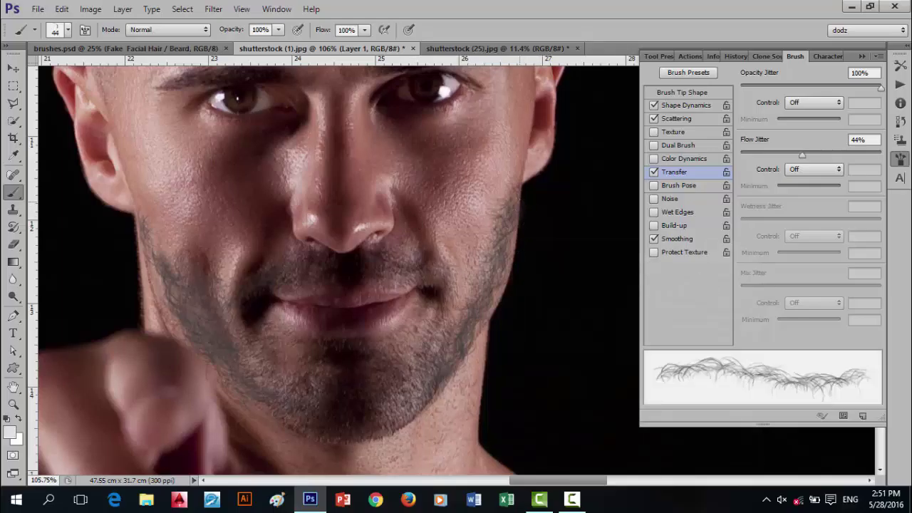
Paint light grey hairs along the right and left jawlines.
mouse_move(512, 198)
left_mouse_down()
mouse_move(514, 226)
mouse_move(503, 249)
left_mouse_up()
left_click_drag(469, 320, 442, 359)
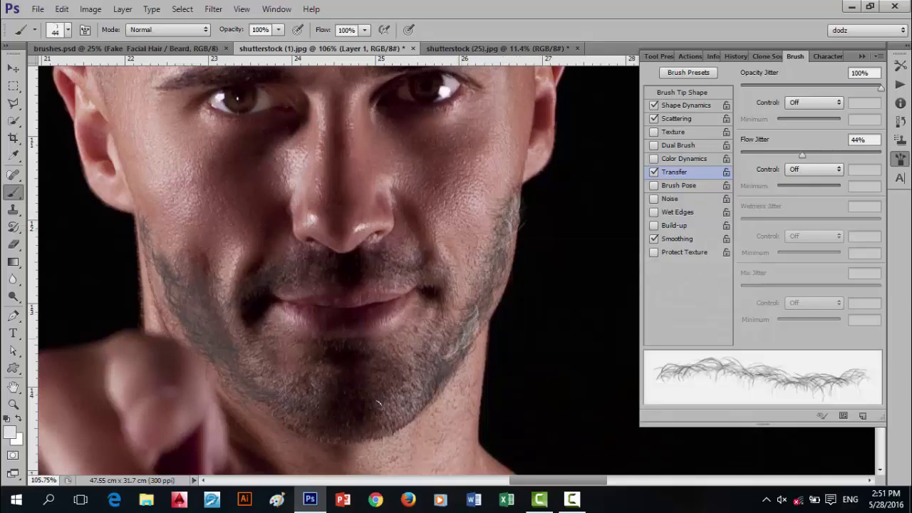
mouse_move(271, 394)
left_mouse_down()
mouse_move(208, 351)
mouse_move(163, 292)
mouse_move(144, 242)
left_mouse_up()
left_click_drag(198, 293, 225, 346)
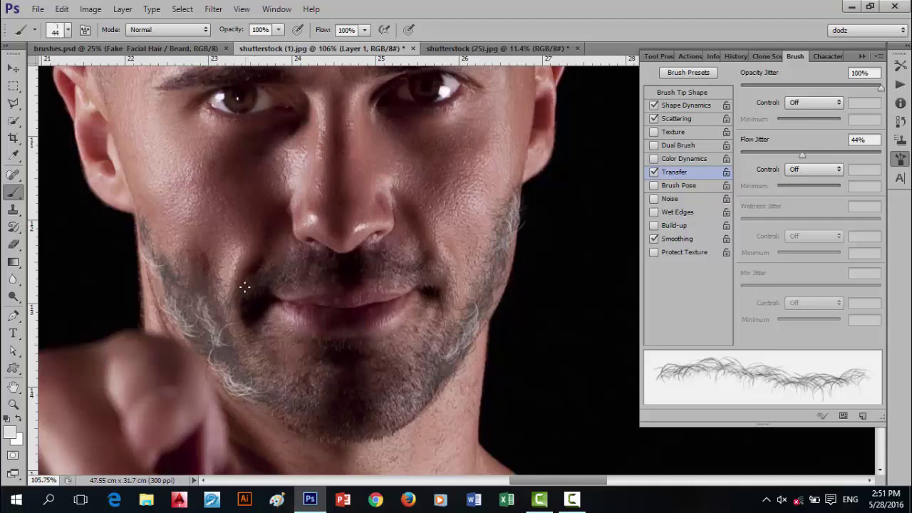
Add light grey hairs across both sides of the moustache and along the chin.
left_click_drag(246, 292, 287, 265)
mouse_move(379, 264)
left_mouse_down()
mouse_move(430, 258)
mouse_move(466, 303)
left_mouse_up()
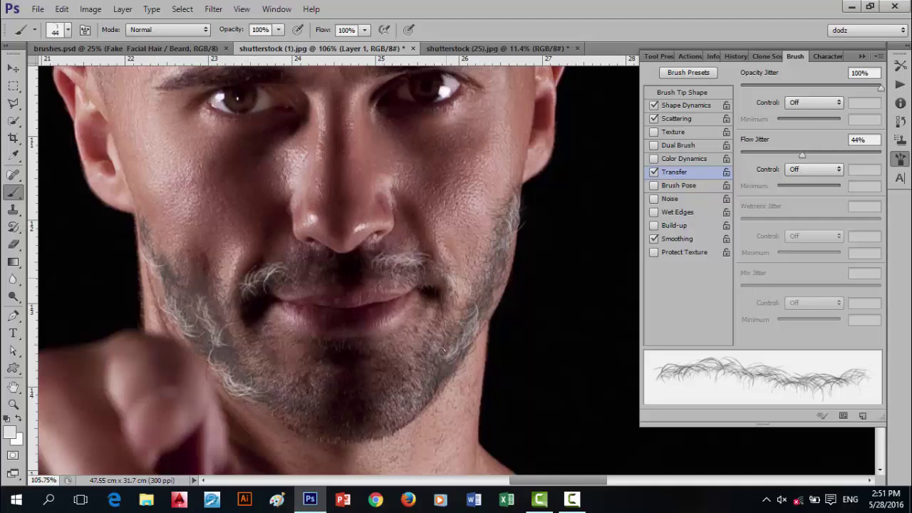
left_click_drag(319, 394, 295, 411)
mouse_move(364, 414)
left_mouse_down()
mouse_move(404, 403)
mouse_move(281, 412)
mouse_move(424, 377)
left_mouse_up()
left_click_drag(367, 399, 246, 401)
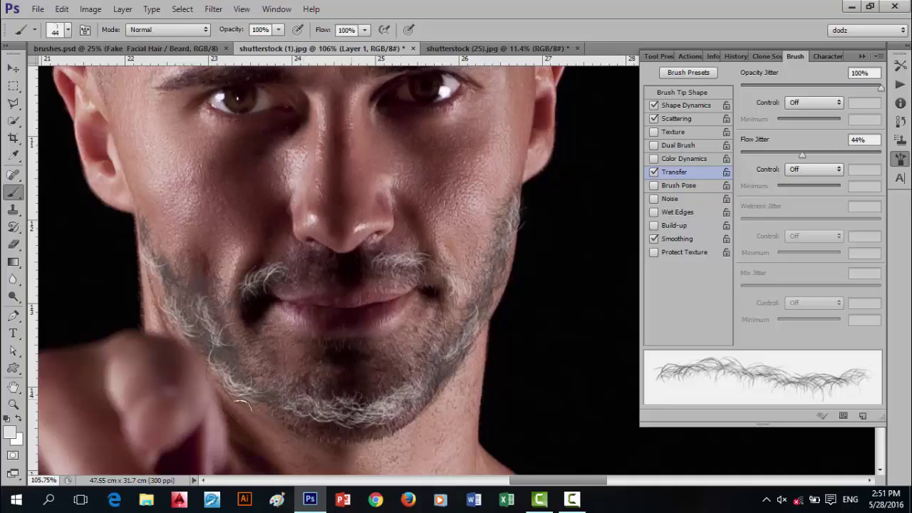
left_click(11, 431)
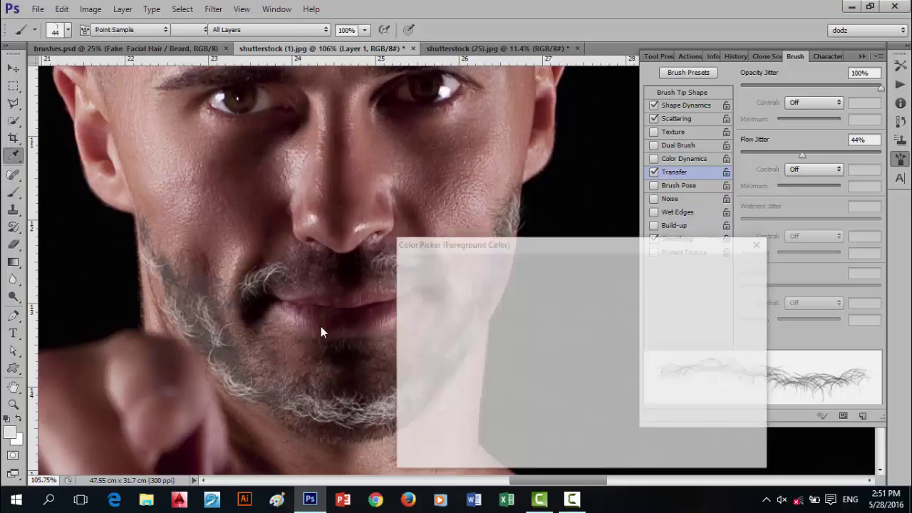
Pick a dark grey paint colour, then replace it with skin tone c9a8a3 sampled from the face.
left_click(403, 402)
left_click(720, 270)
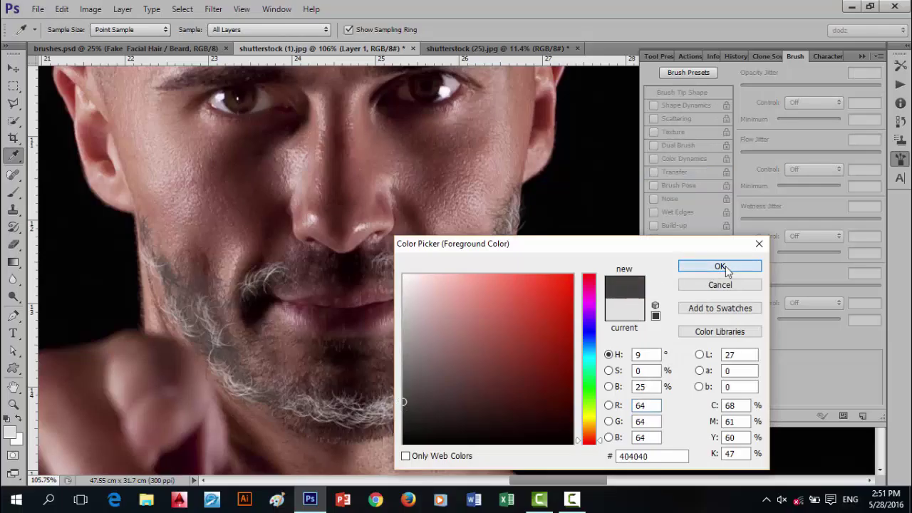
key("b")
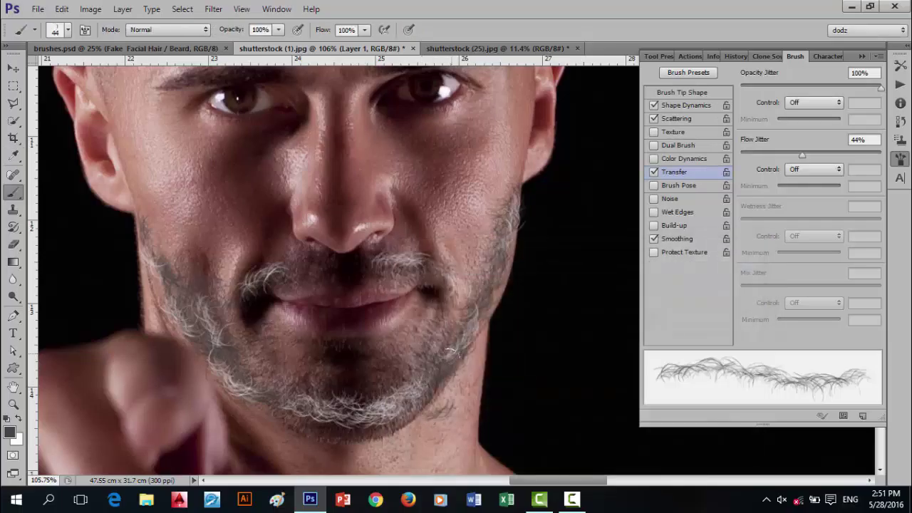
left_click(11, 432)
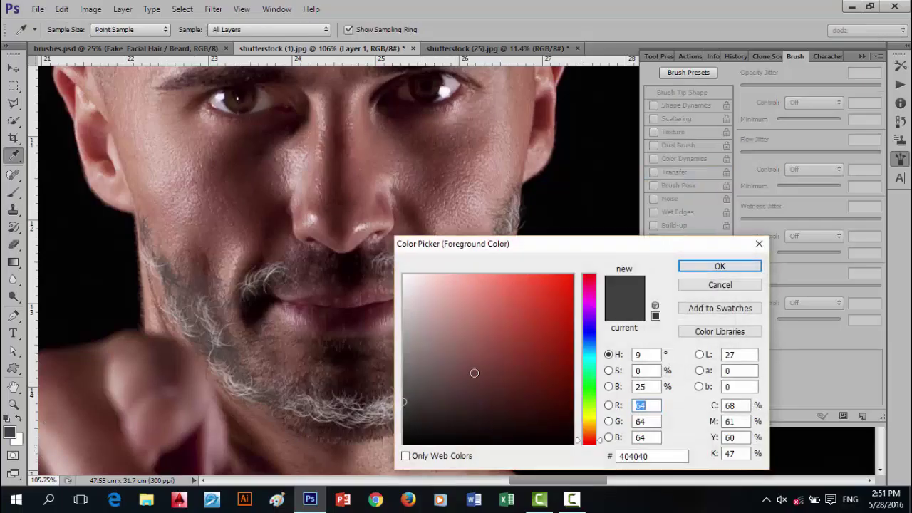
left_click_drag(408, 422, 403, 425)
left_click(474, 187)
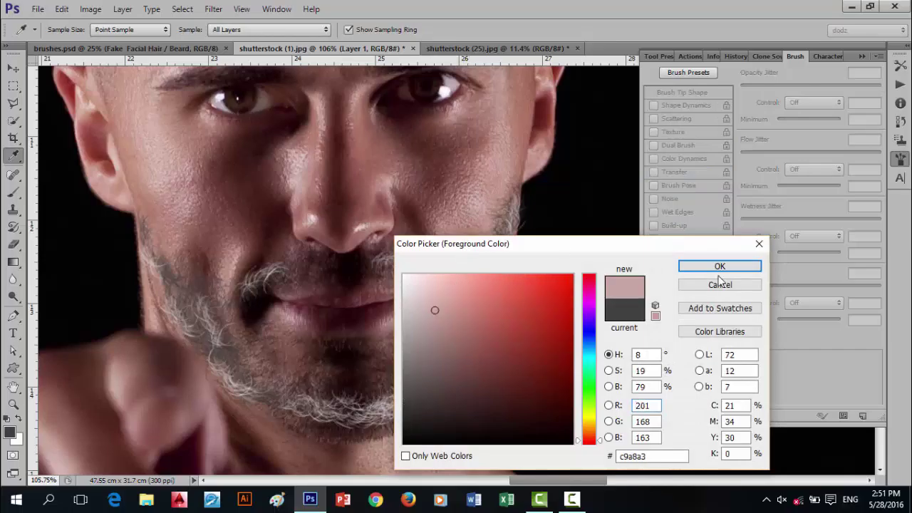
left_click(716, 266)
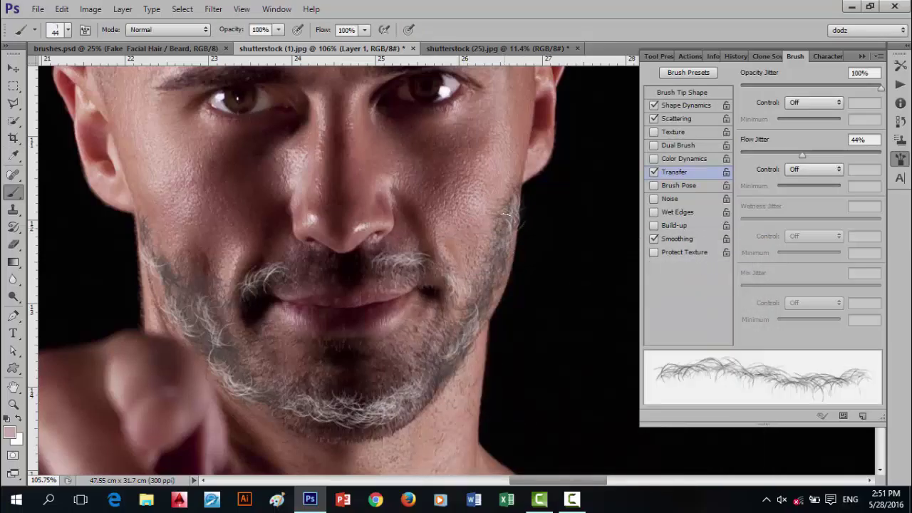
Brush skin-tone strands along both jawlines, the chin and across the moustache.
mouse_move(437, 354)
left_mouse_down()
mouse_move(324, 399)
mouse_move(264, 388)
left_mouse_up()
mouse_move(410, 412)
left_mouse_down()
mouse_move(328, 432)
mouse_move(251, 391)
left_mouse_up()
mouse_move(456, 367)
left_mouse_down()
mouse_move(409, 404)
mouse_move(402, 386)
mouse_move(315, 395)
mouse_move(217, 364)
mouse_move(245, 374)
mouse_move(210, 305)
mouse_move(179, 269)
mouse_move(192, 318)
mouse_move(201, 325)
mouse_move(181, 282)
left_mouse_up()
mouse_move(278, 265)
left_mouse_down()
mouse_move(417, 267)
mouse_move(458, 283)
left_mouse_up()
mouse_move(526, 219)
left_mouse_down()
mouse_move(492, 249)
mouse_move(459, 314)
mouse_move(353, 389)
mouse_move(262, 371)
mouse_move(396, 381)
mouse_move(321, 371)
mouse_move(291, 383)
mouse_move(420, 357)
mouse_move(314, 424)
mouse_move(285, 413)
mouse_move(301, 350)
left_mouse_up()
scroll(473, 396, "down", 6)
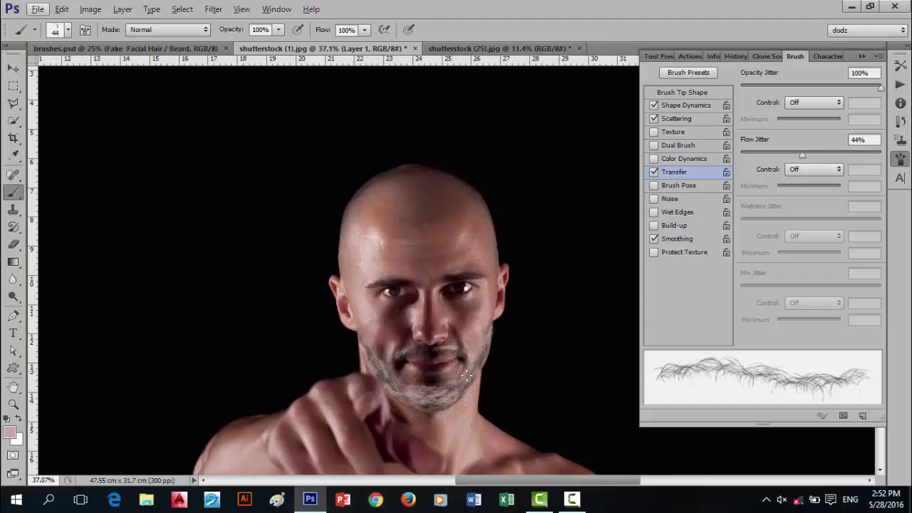
key("alt")
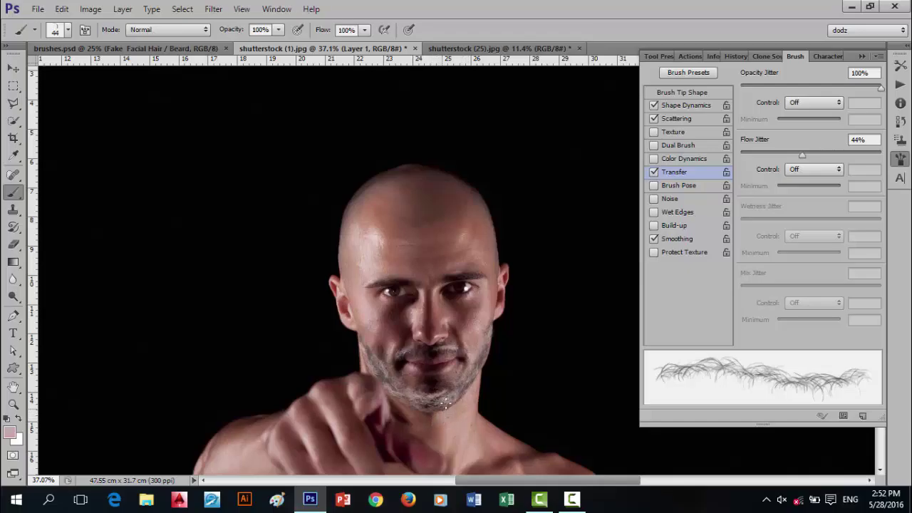
scroll(442, 415, "up", 1)
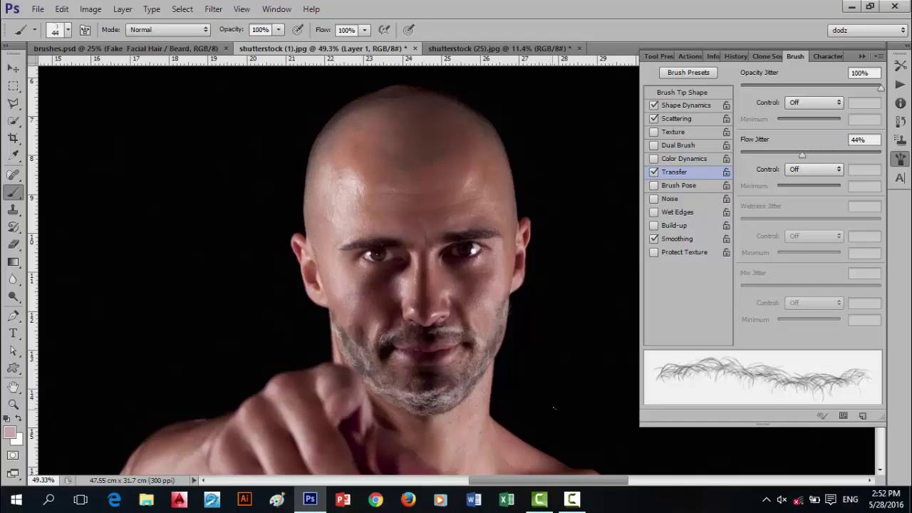
left_click(203, 45)
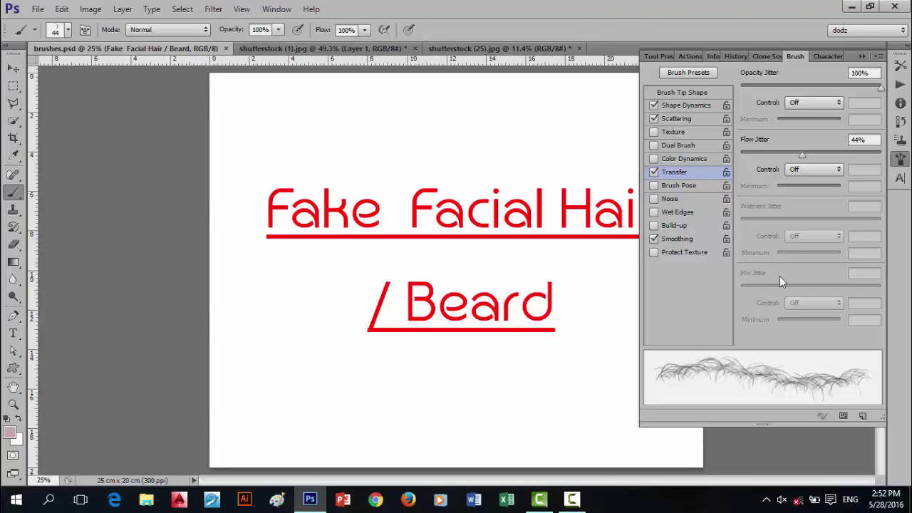
left_click(491, 52)
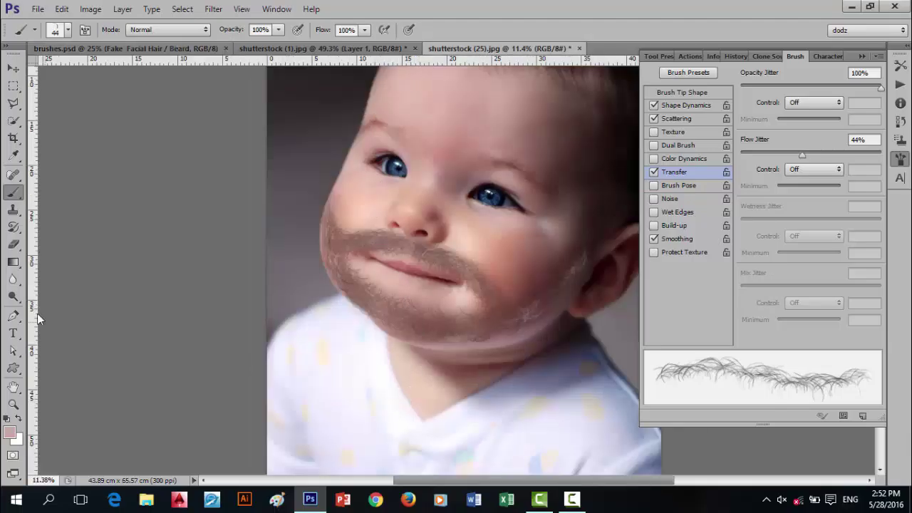
left_click(318, 51)
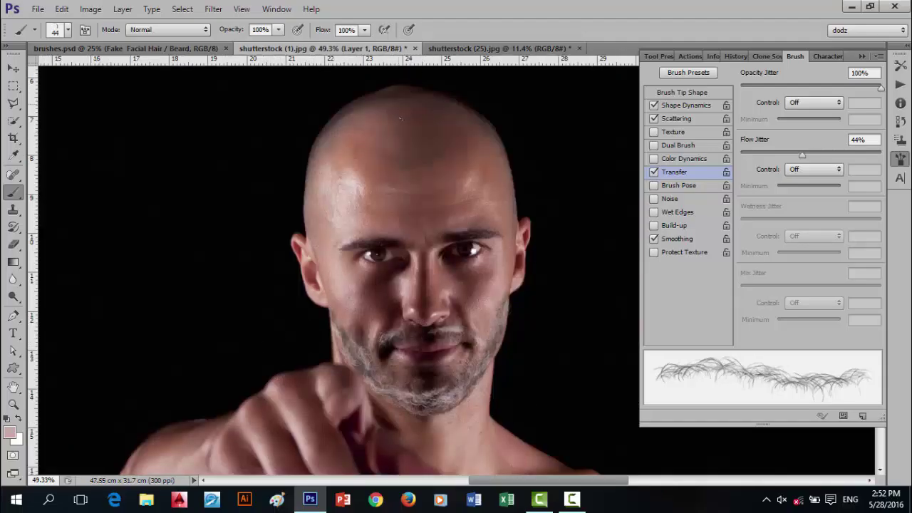
left_click(191, 49)
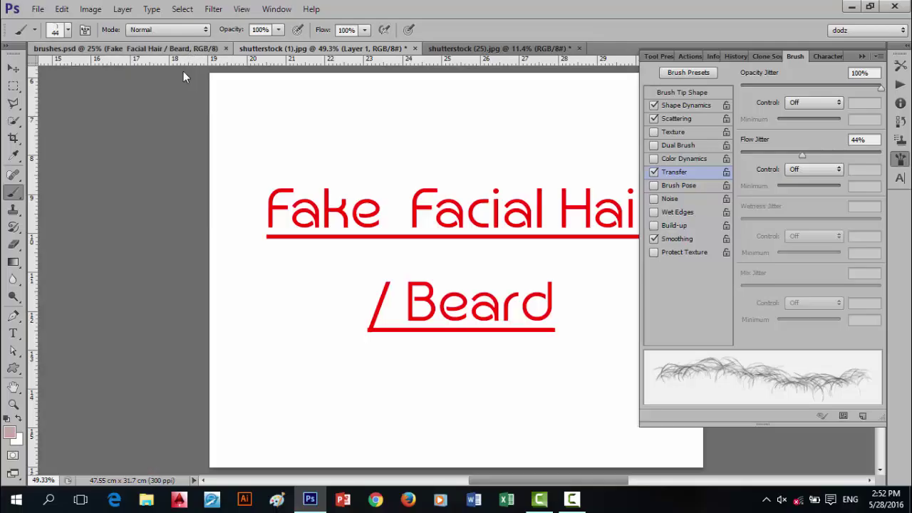
left_click(361, 47)
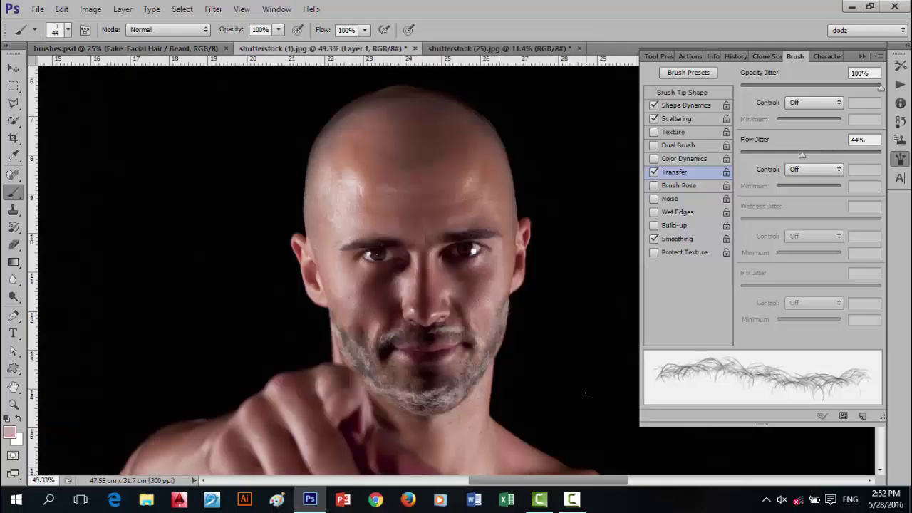
left_click_drag(459, 372, 434, 342)
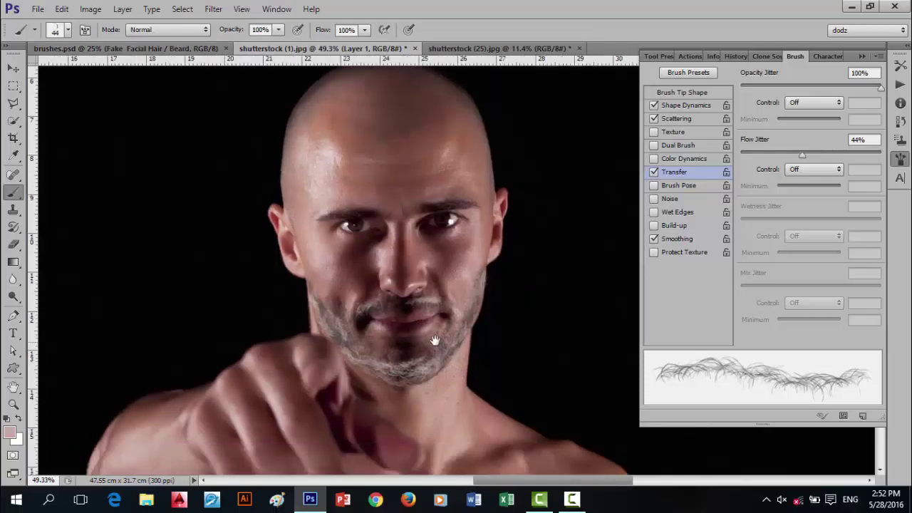